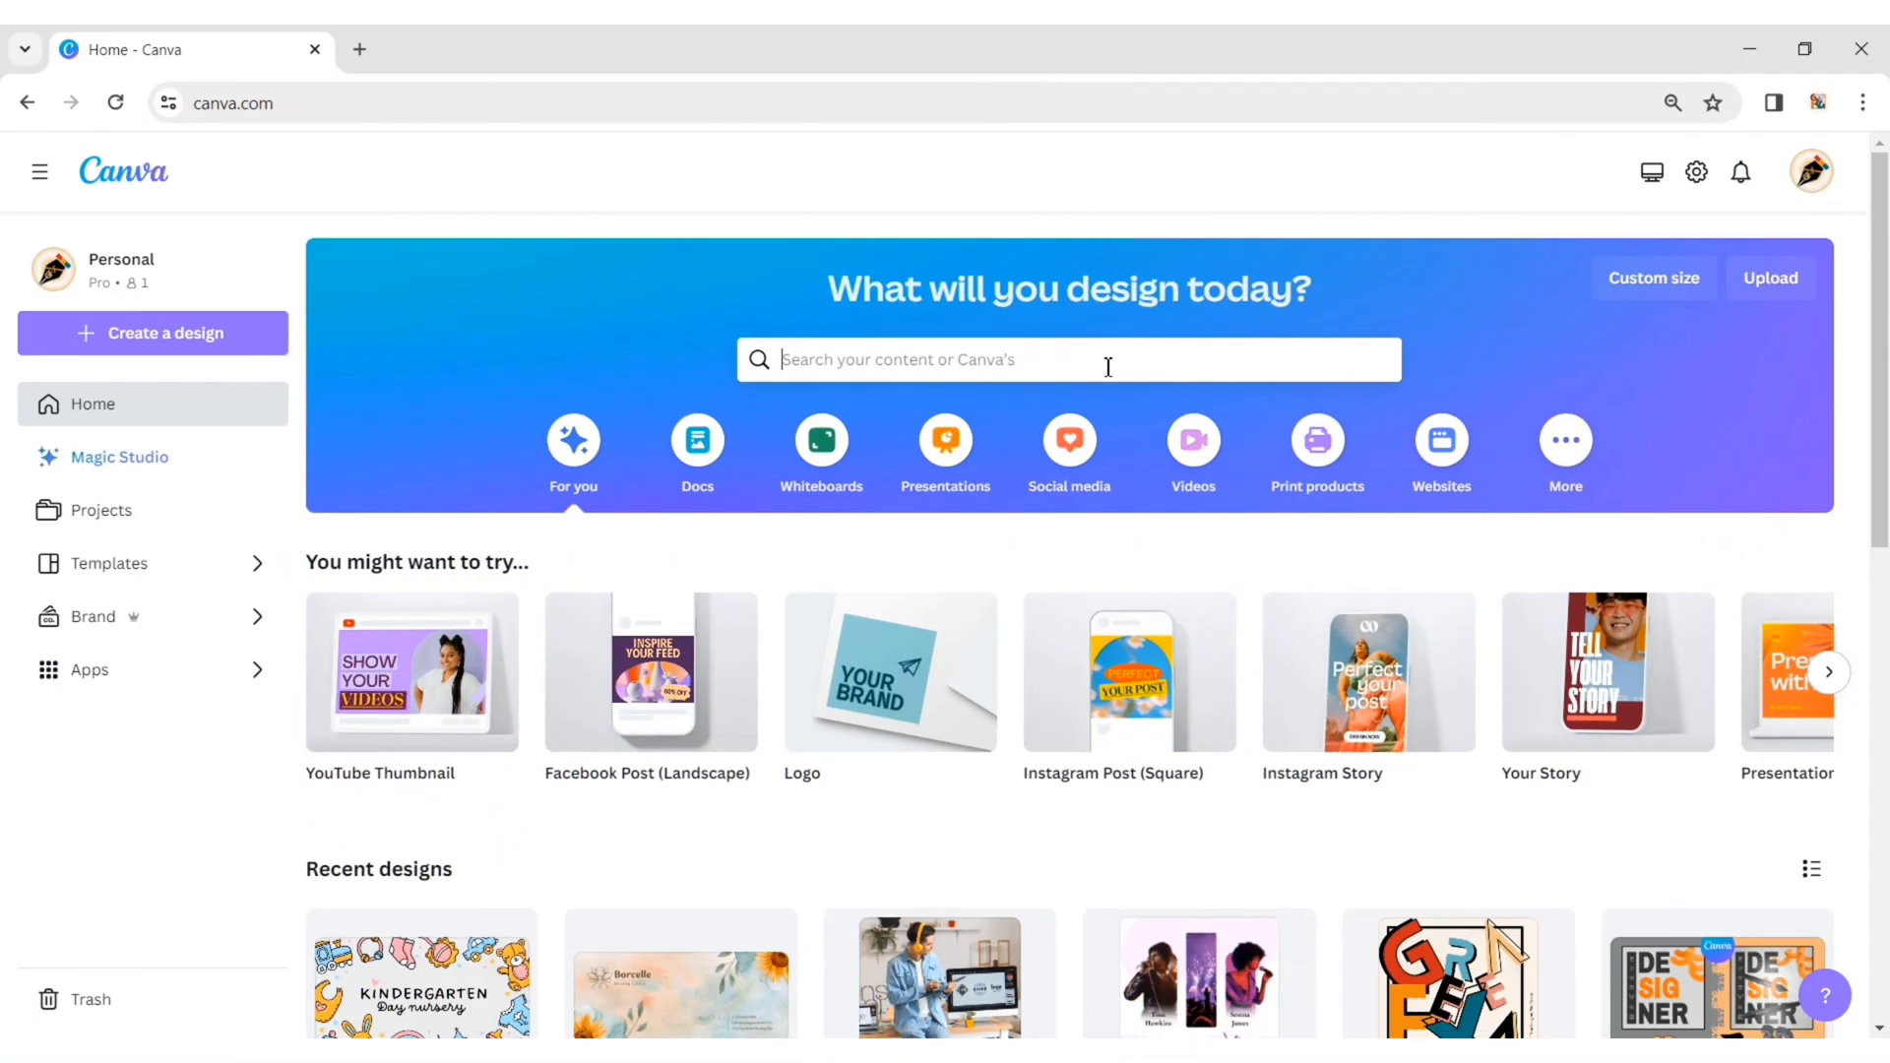
# Search for "Youtube thumbnail" and start a blank YouTube Thumbnail design
pyautogui.click(1109, 366)
pyautogui.write('Youtube thumbnail')
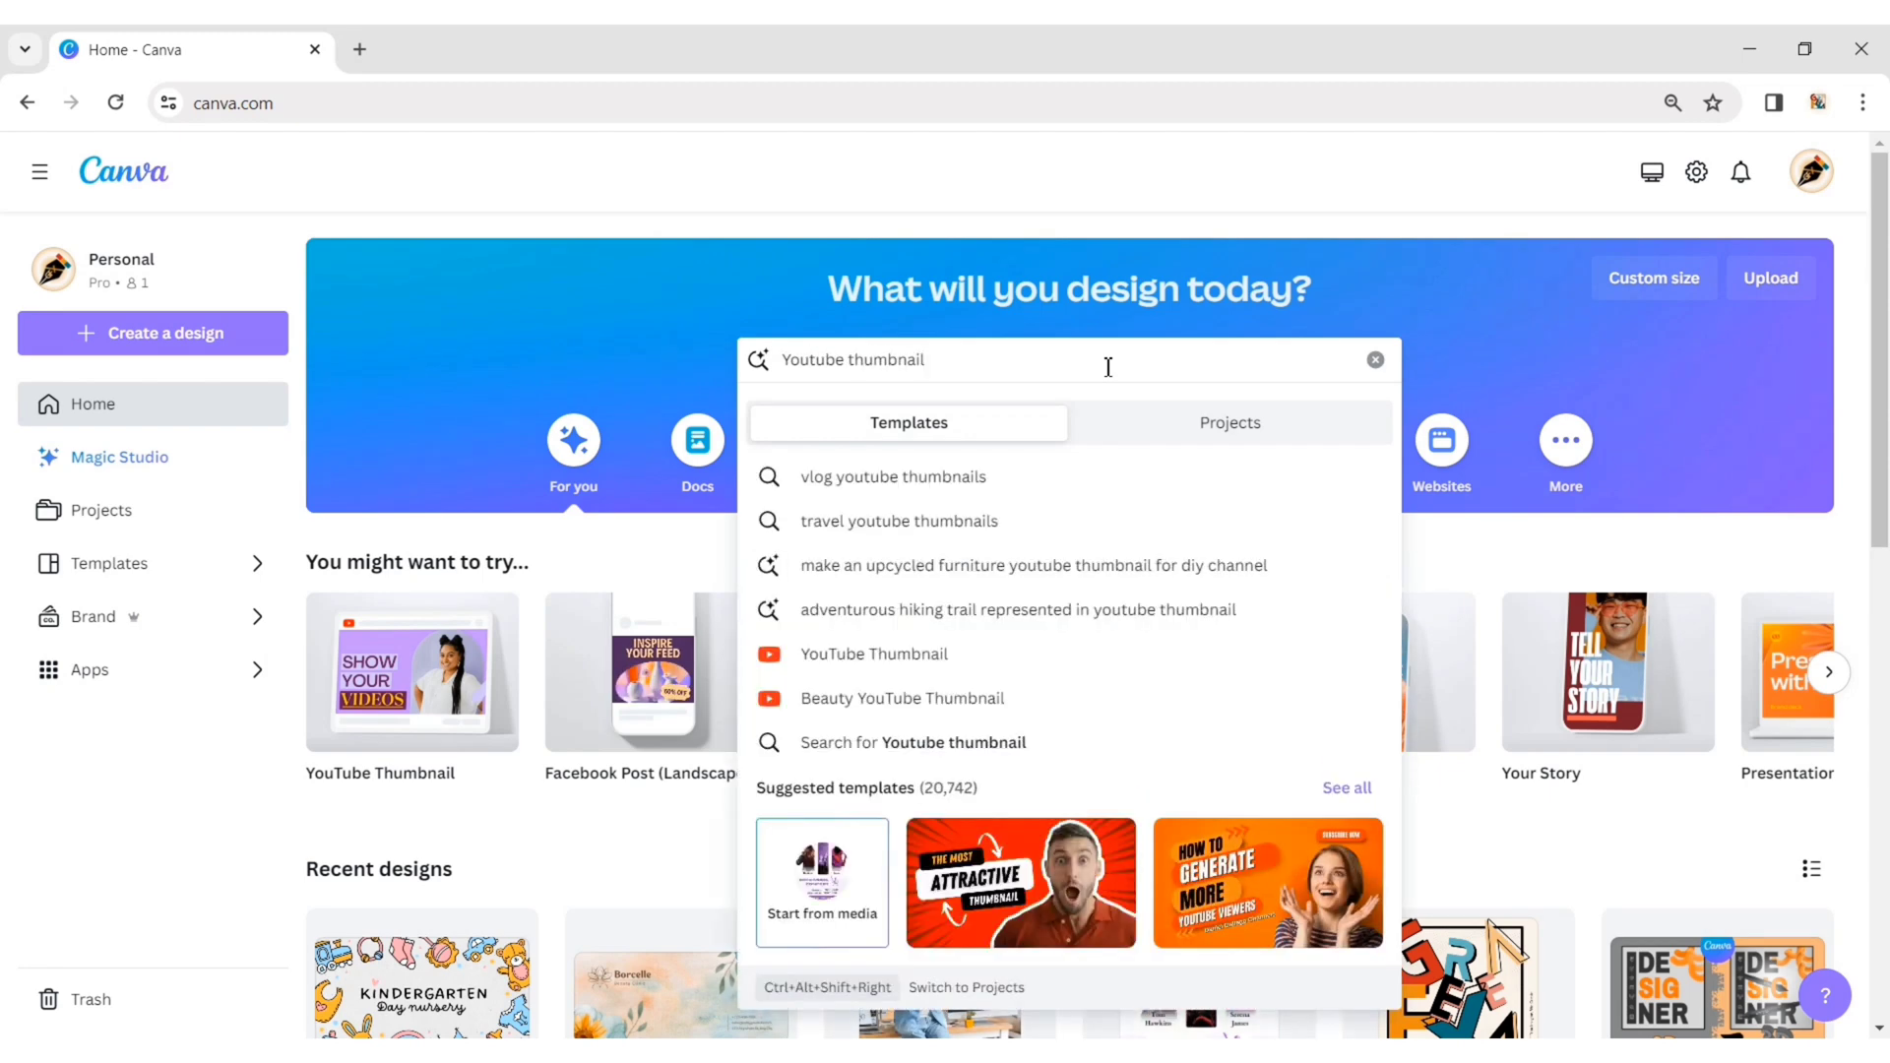
pyautogui.click(973, 653)
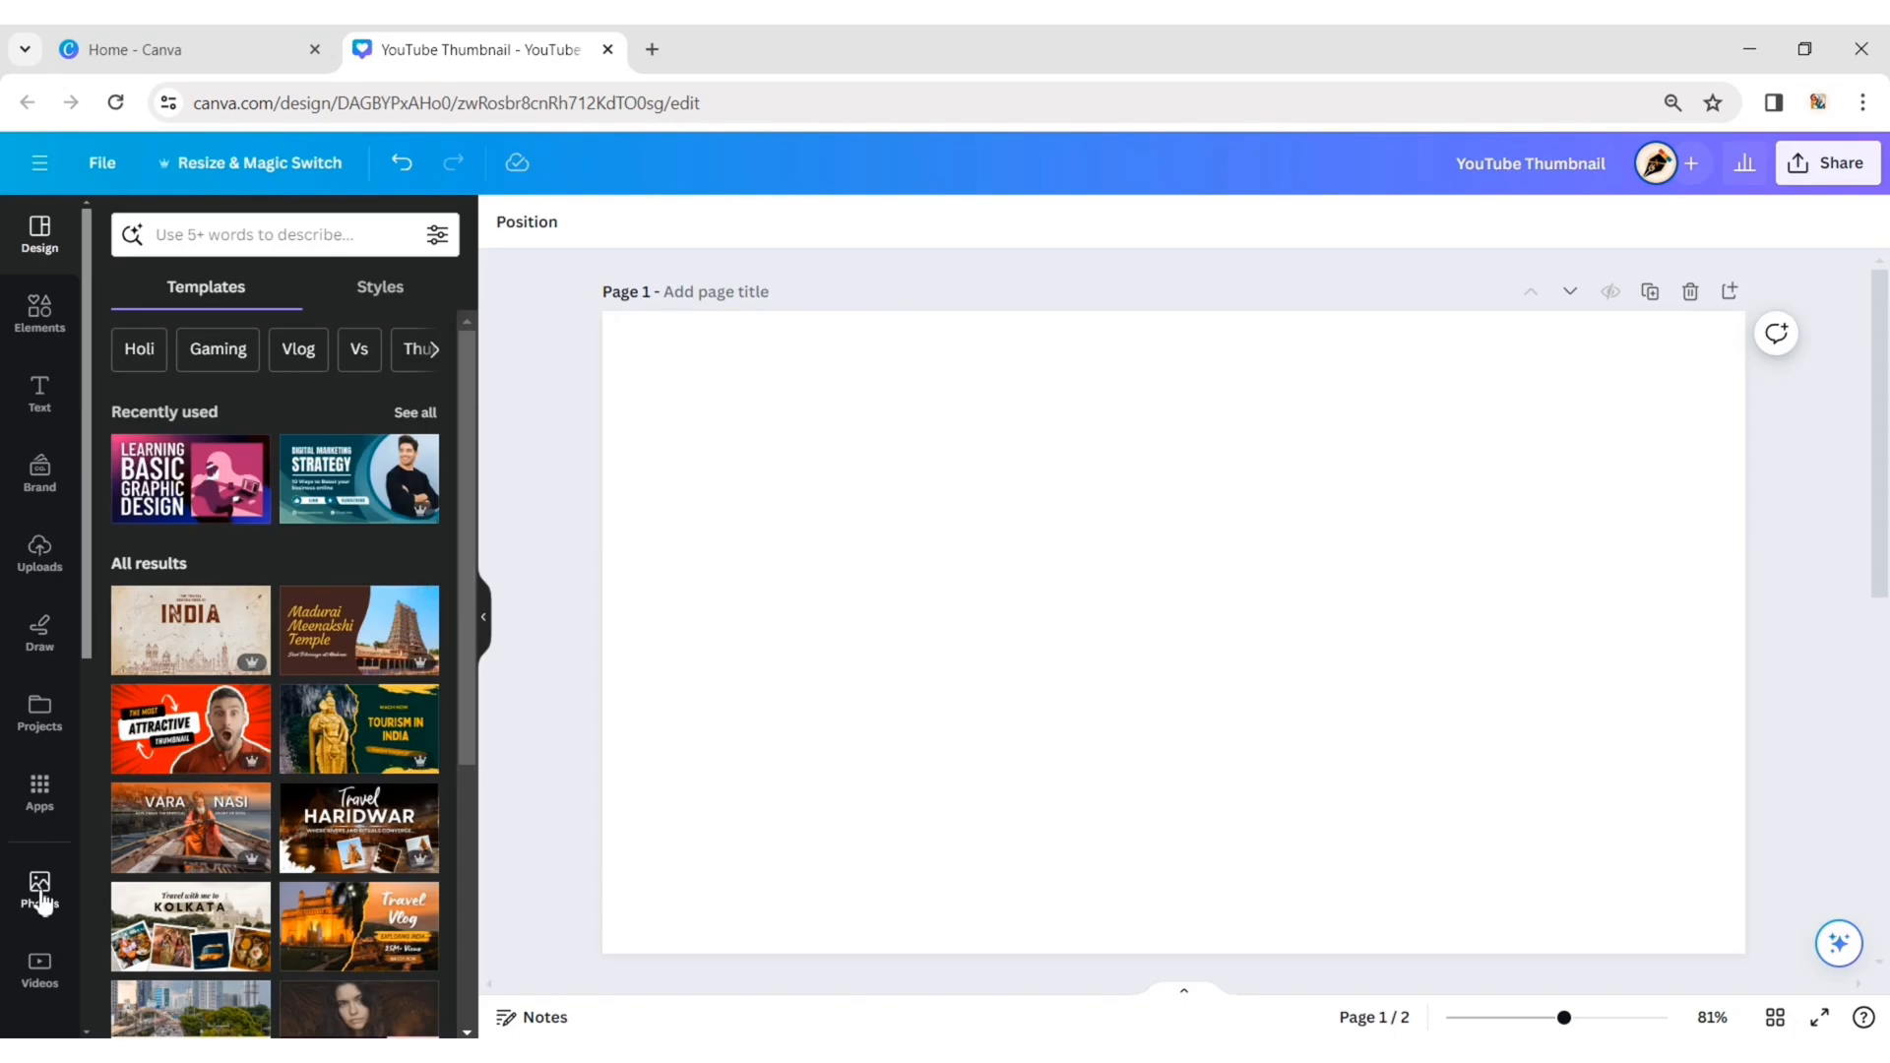
# Find the dark green textured photo with a "green background" photo search and set it as the page background
pyautogui.click(40, 889)
pyautogui.click(229, 232)
pyautogui.write('green background')
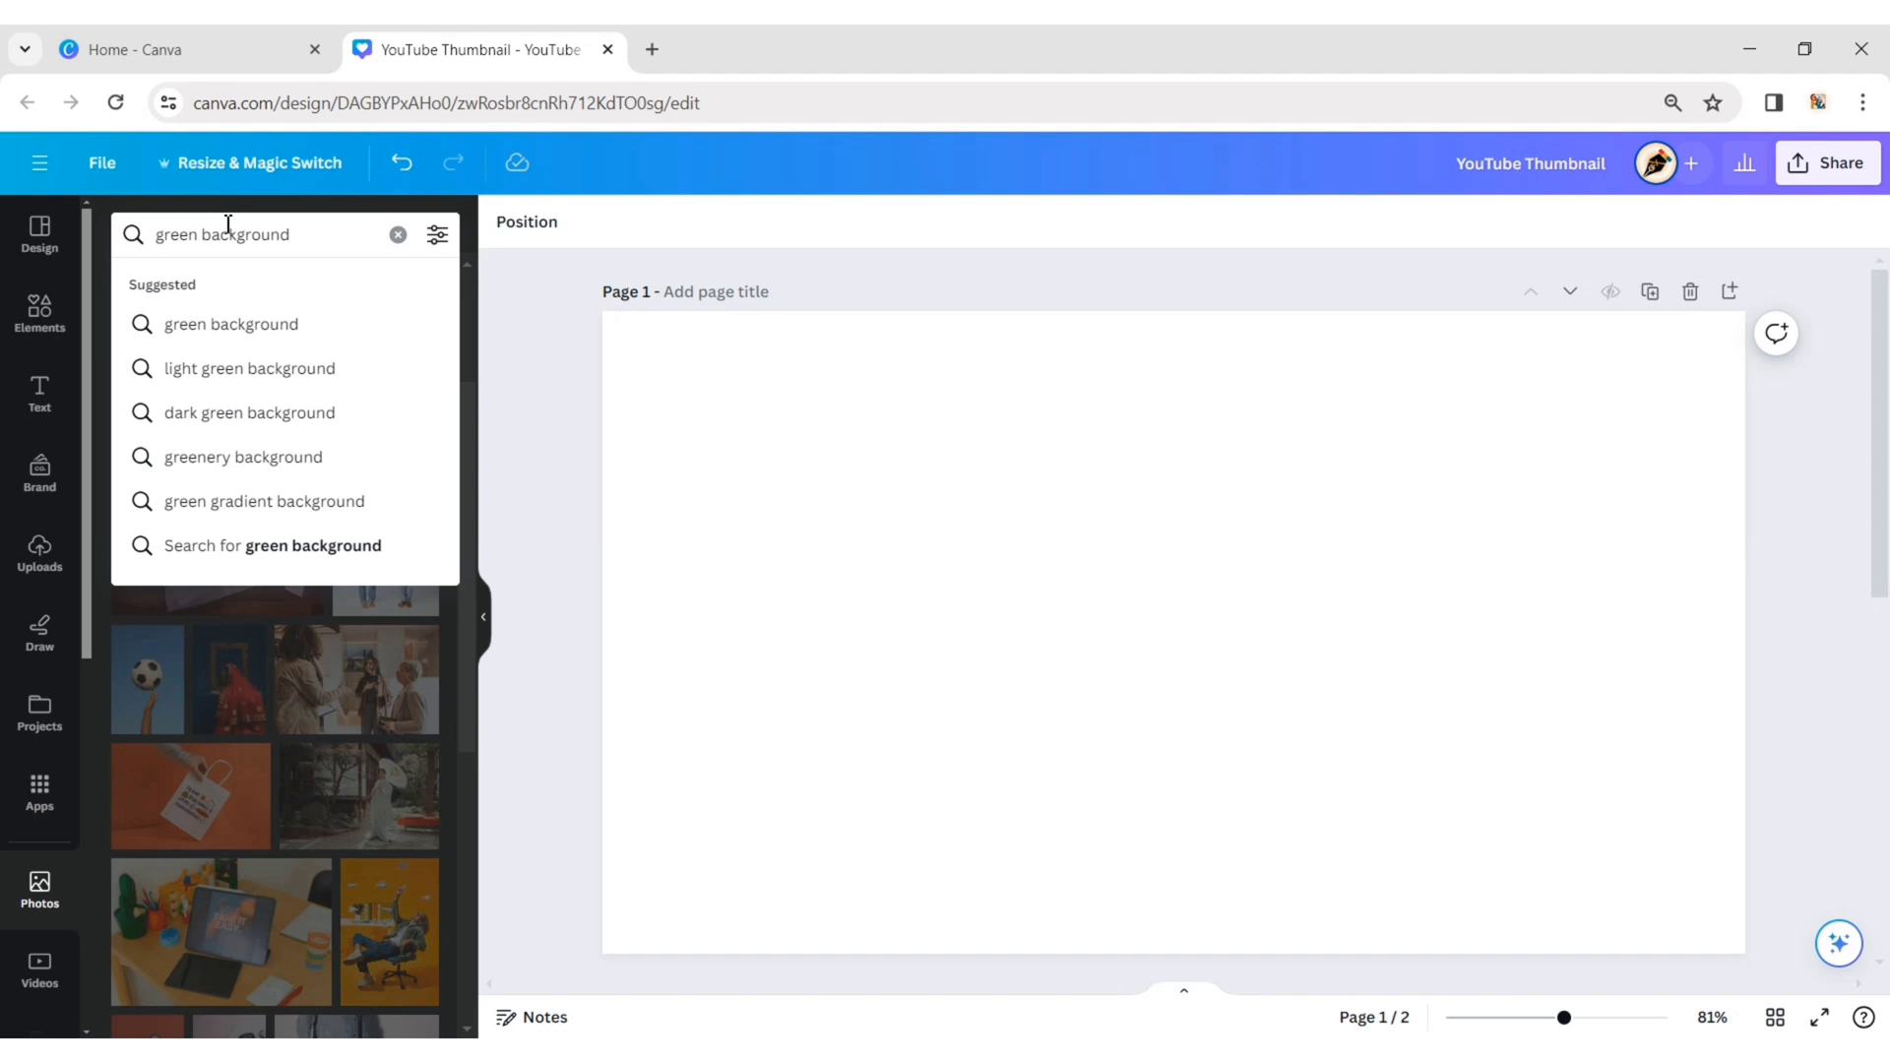
pyautogui.click(261, 325)
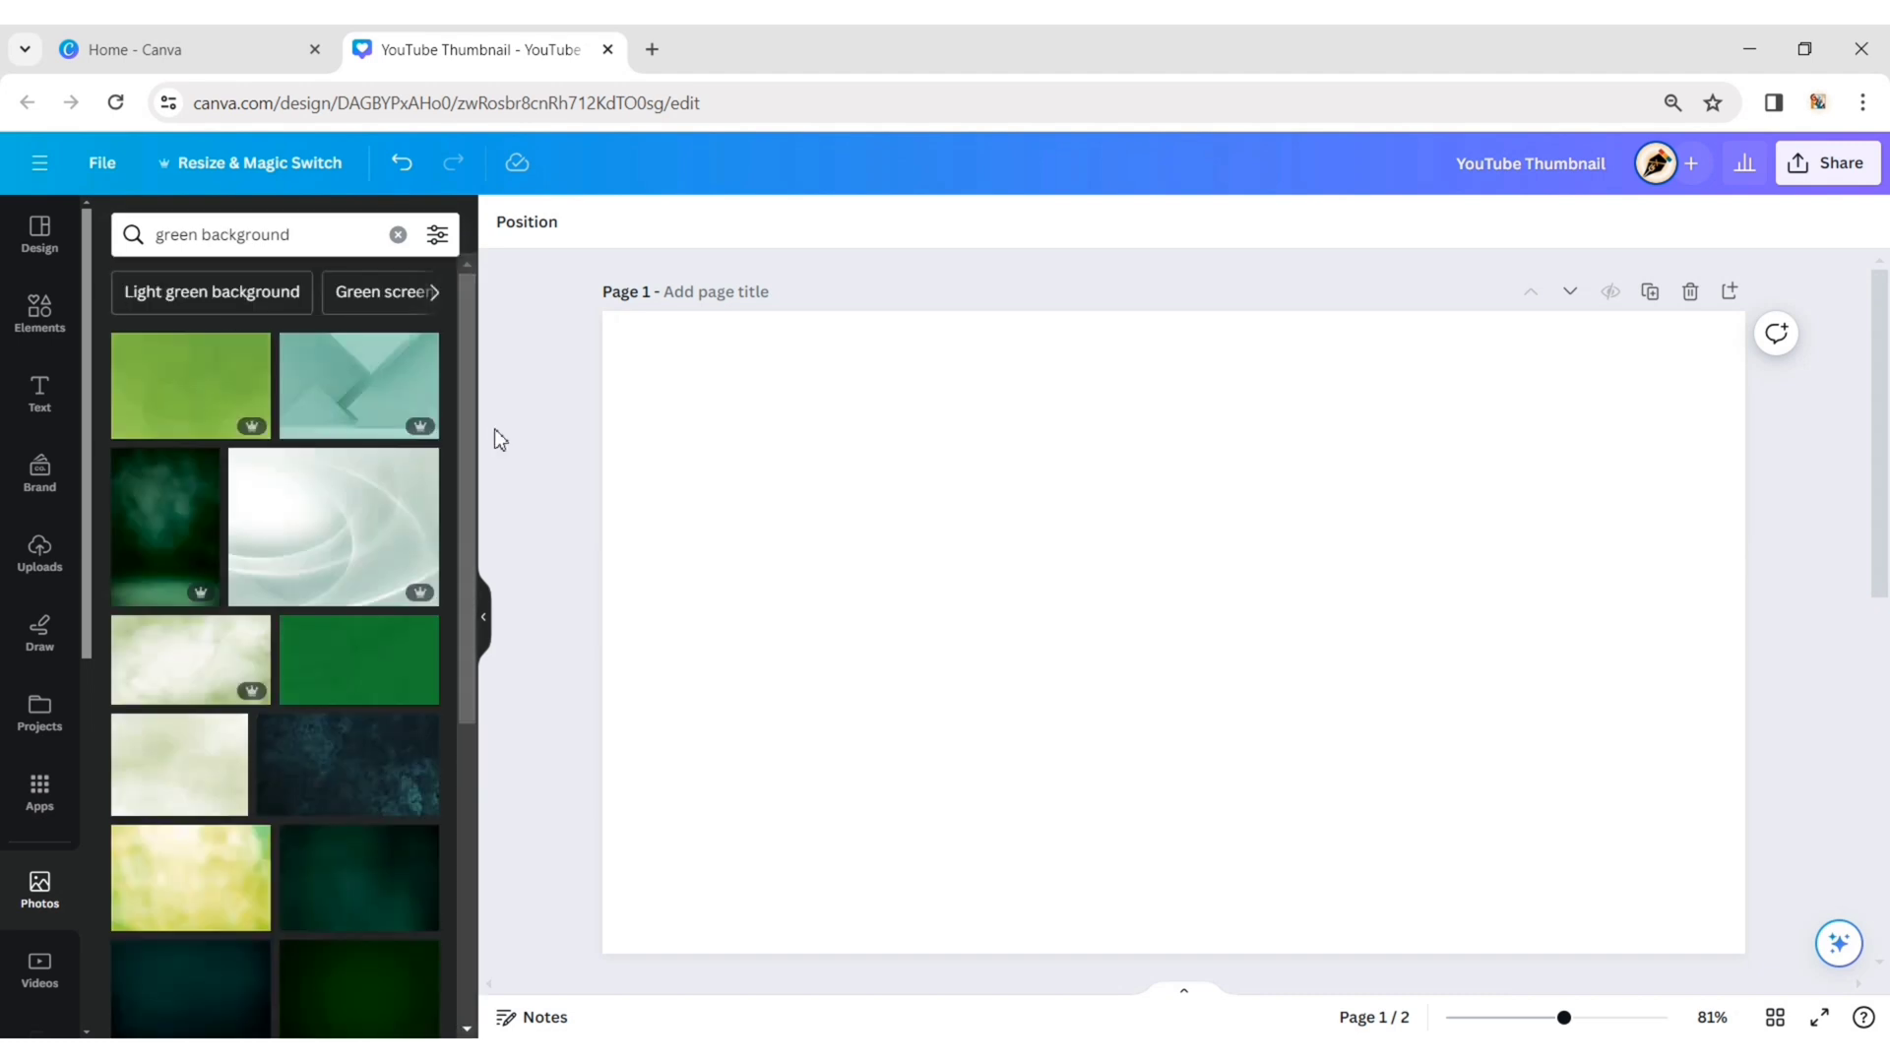
pyautogui.scroll(-5, 380, 549)
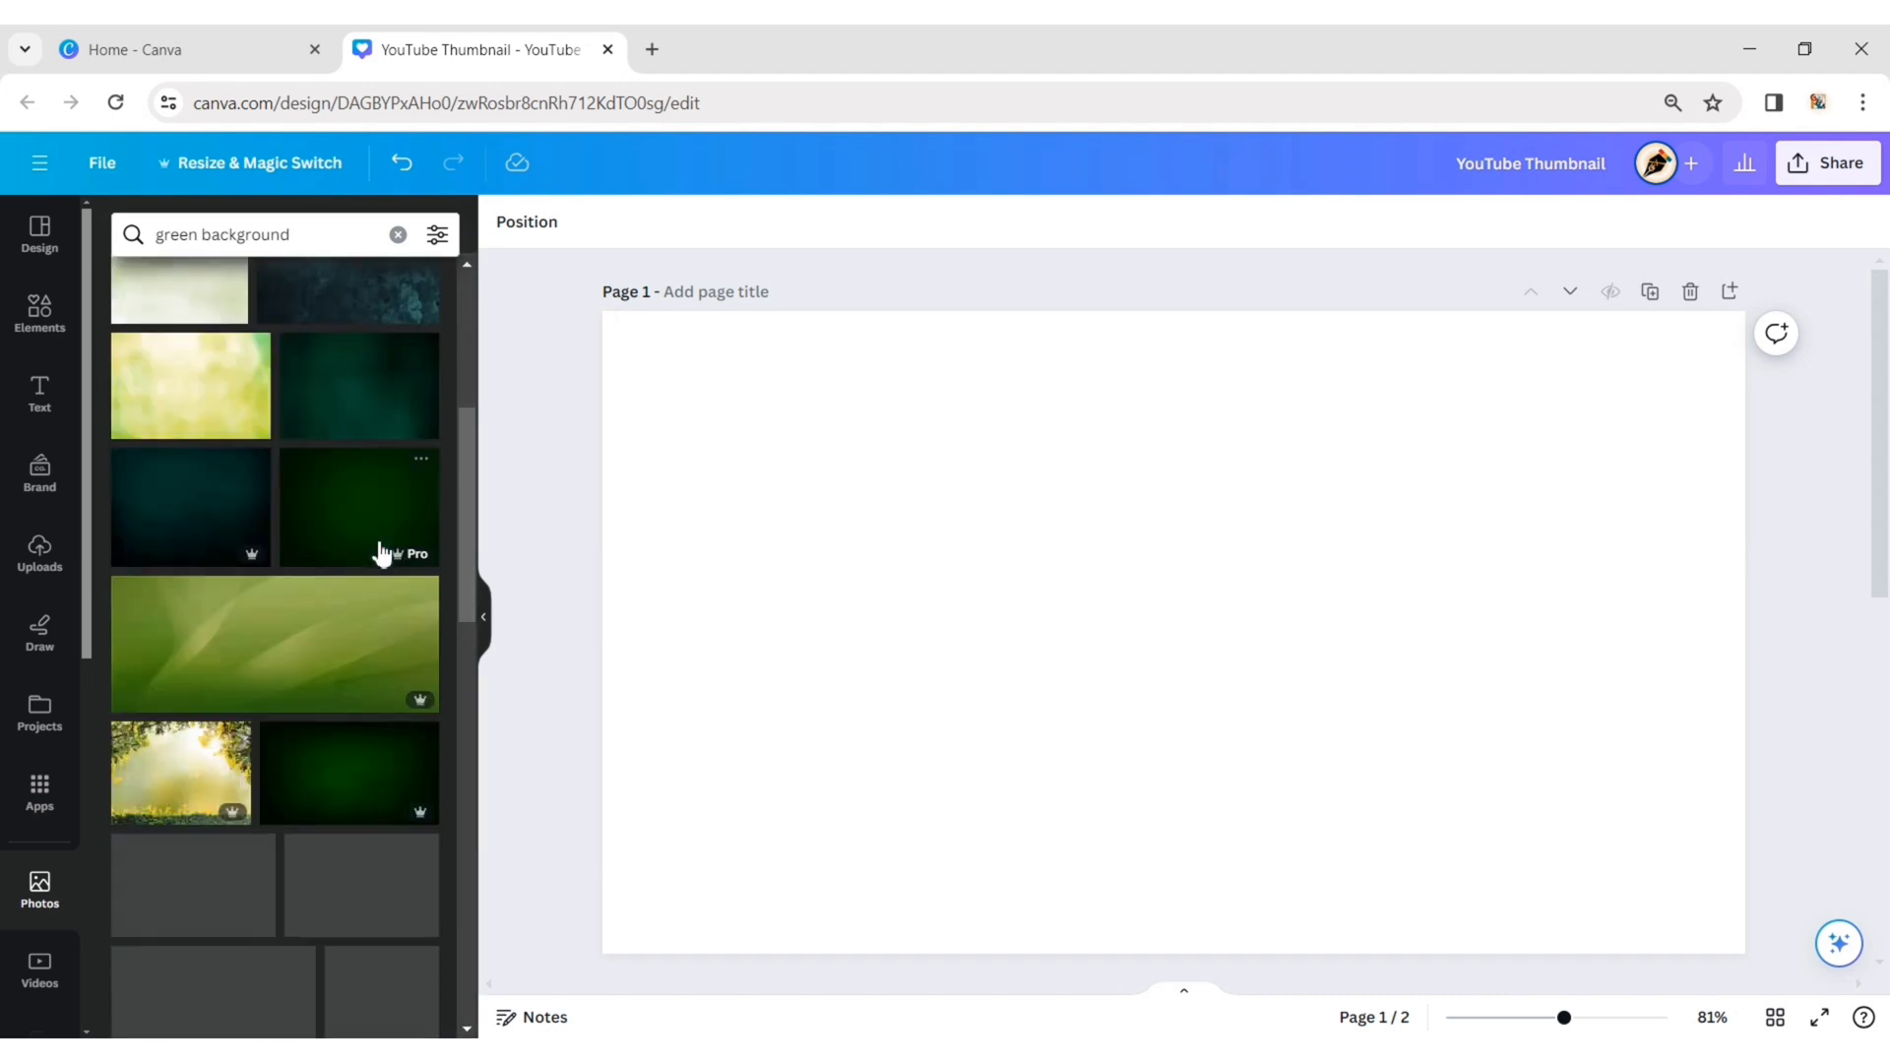
pyautogui.click(330, 785)
pyautogui.click(1211, 320)
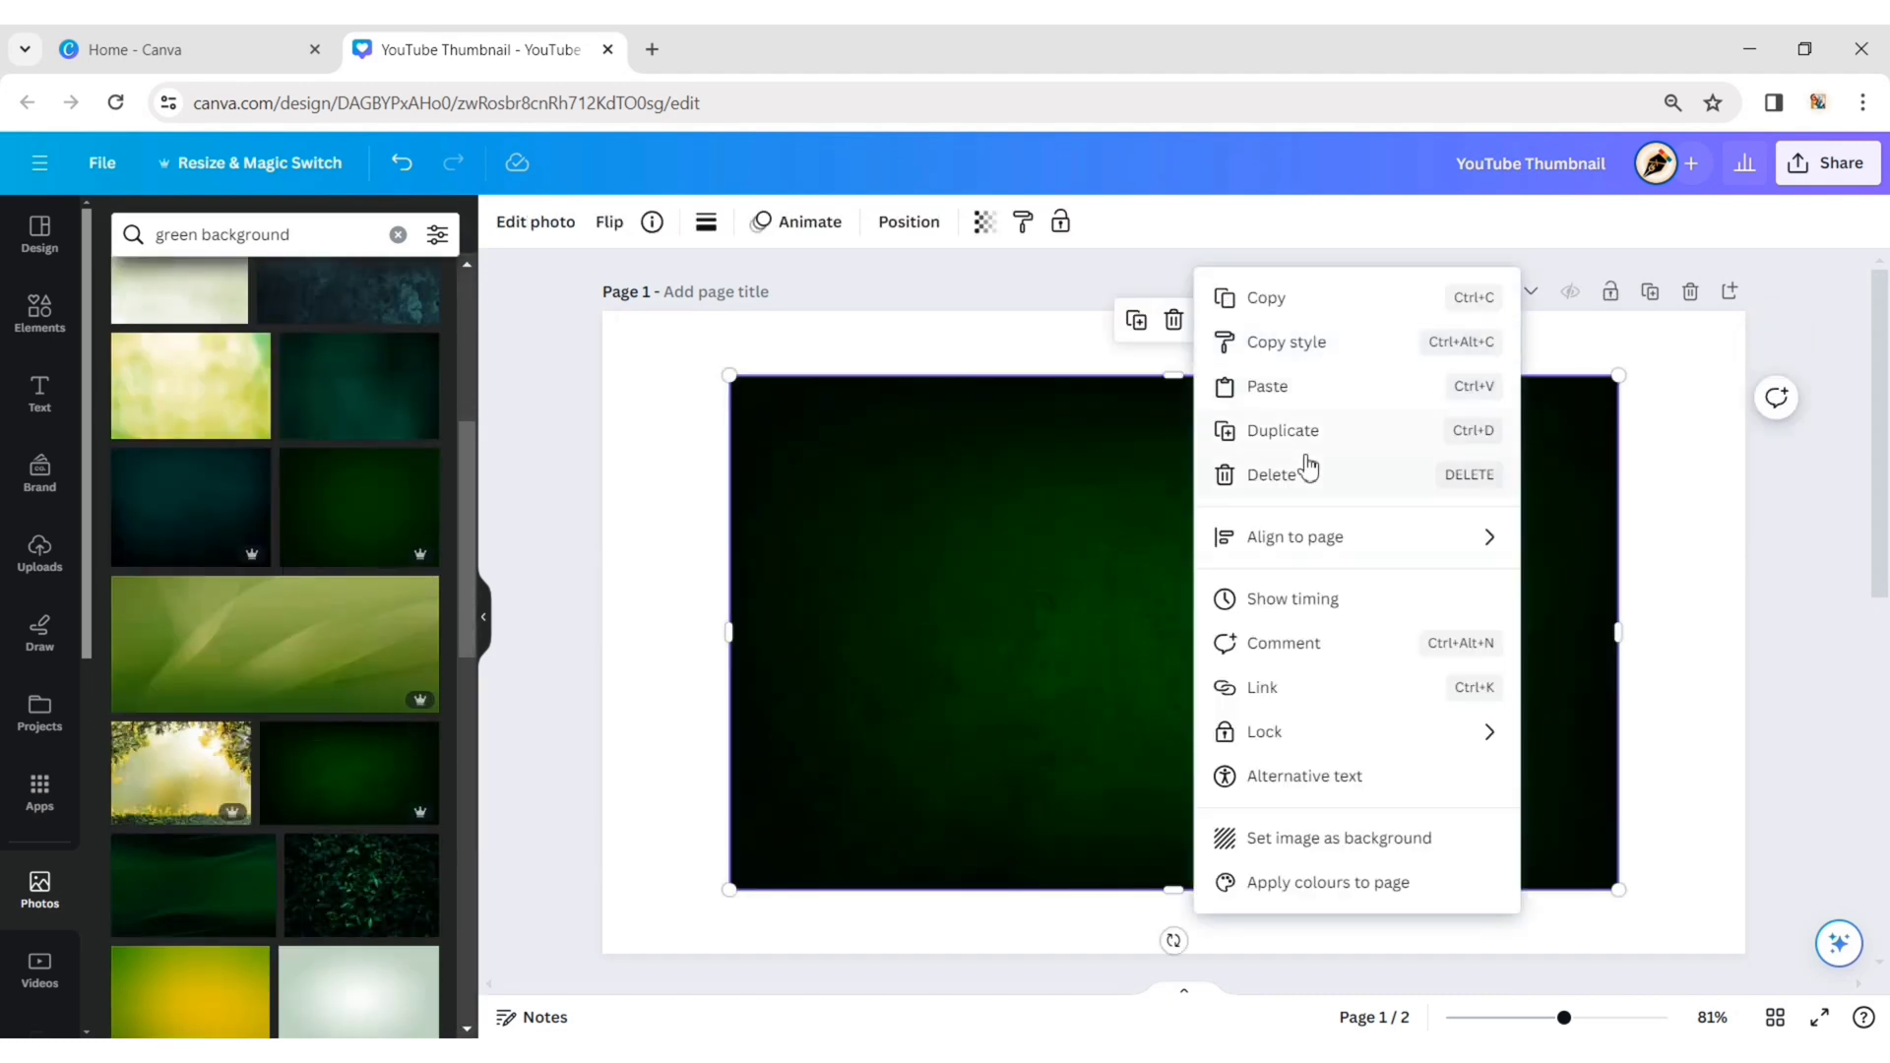
pyautogui.click(1343, 837)
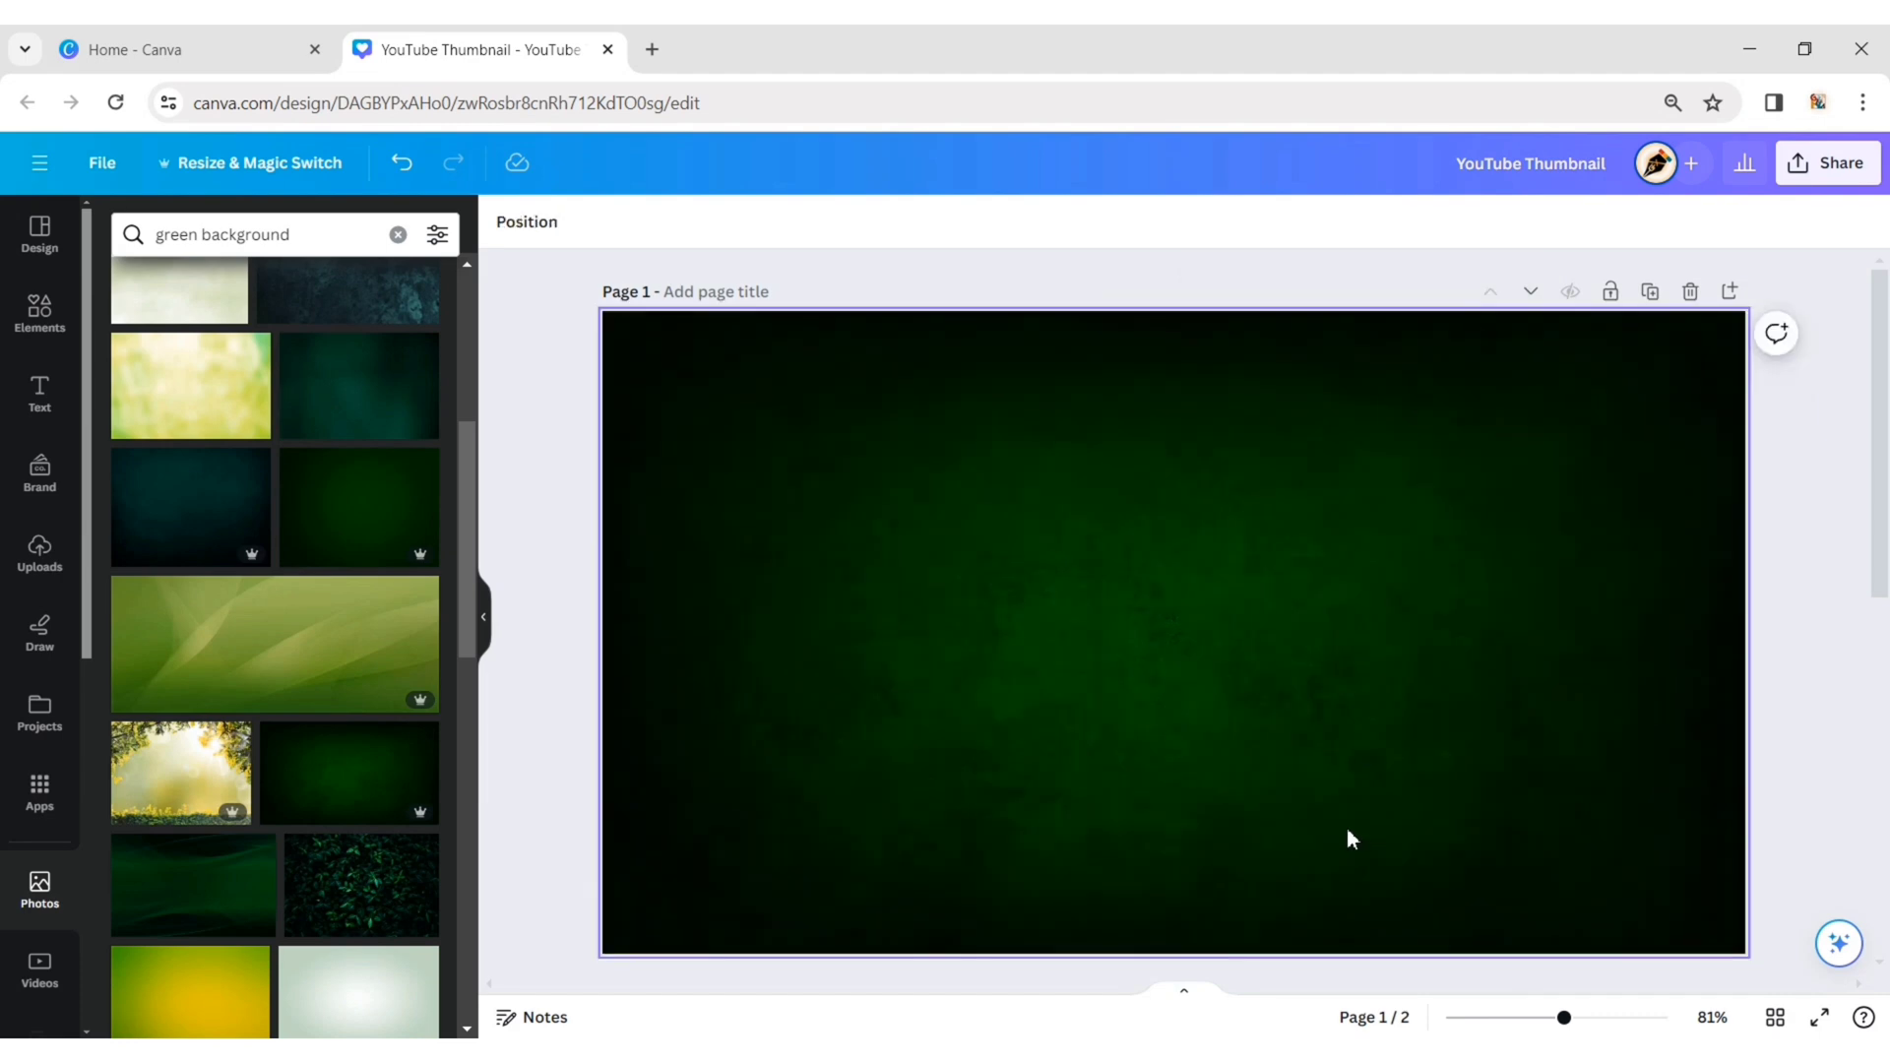
# Search the graphics for "3d dollar sign" and add the graphic showing two green dollar signs
pyautogui.click(57, 322)
pyautogui.click(210, 233)
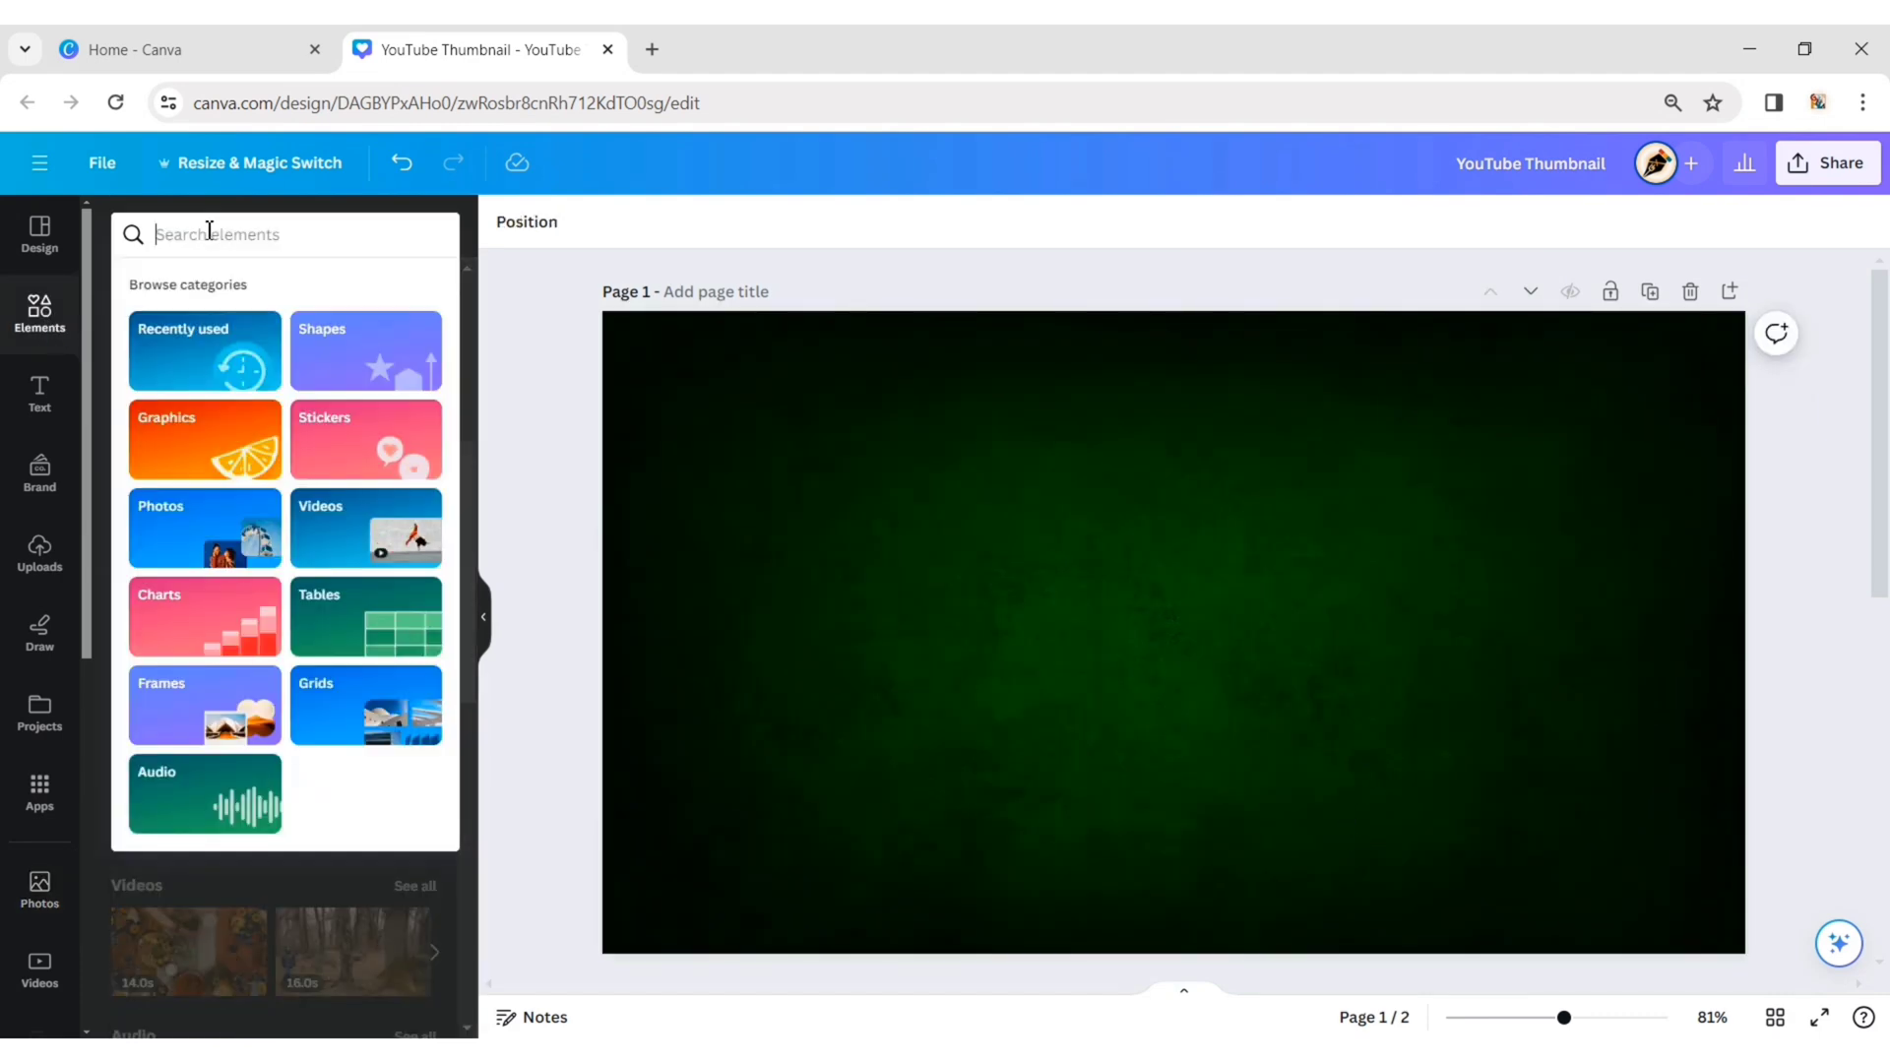
pyautogui.write('3d dollar sign')
pyautogui.press('Return')
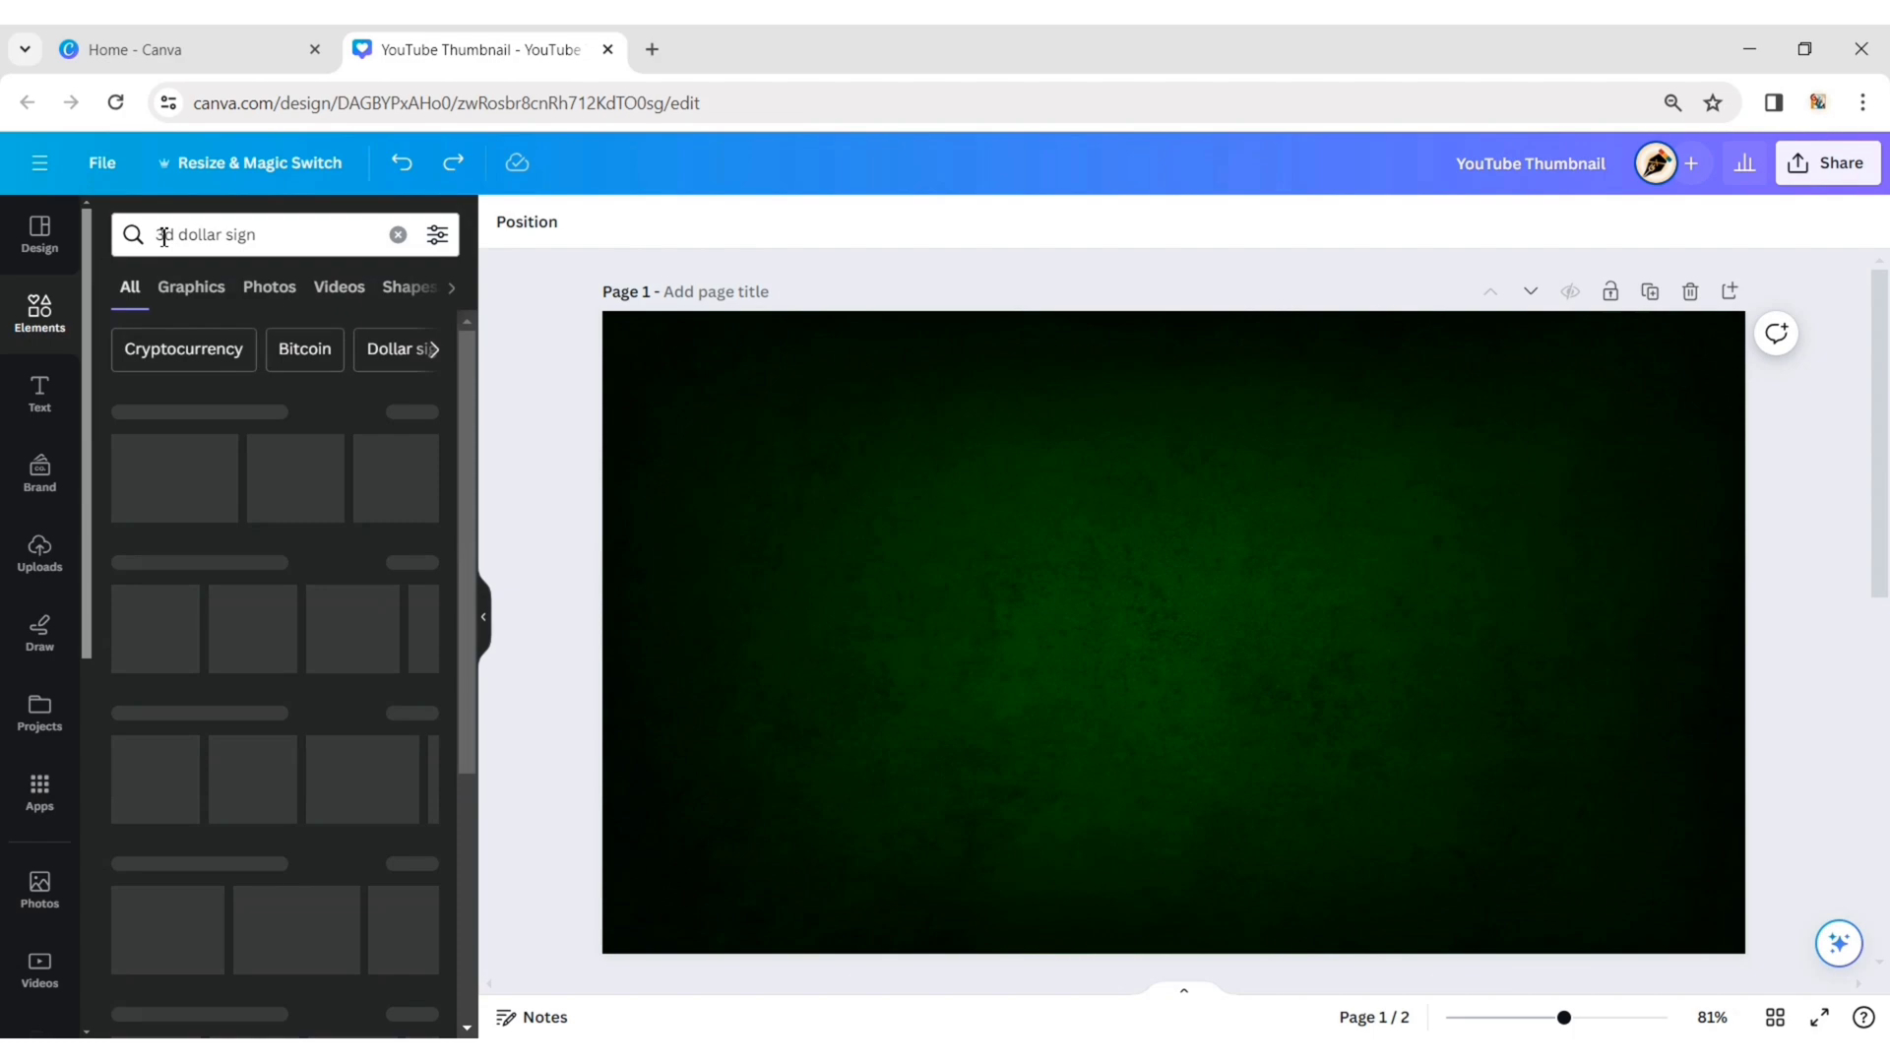
pyautogui.click(191, 289)
pyautogui.scroll(-10, 350, 652)
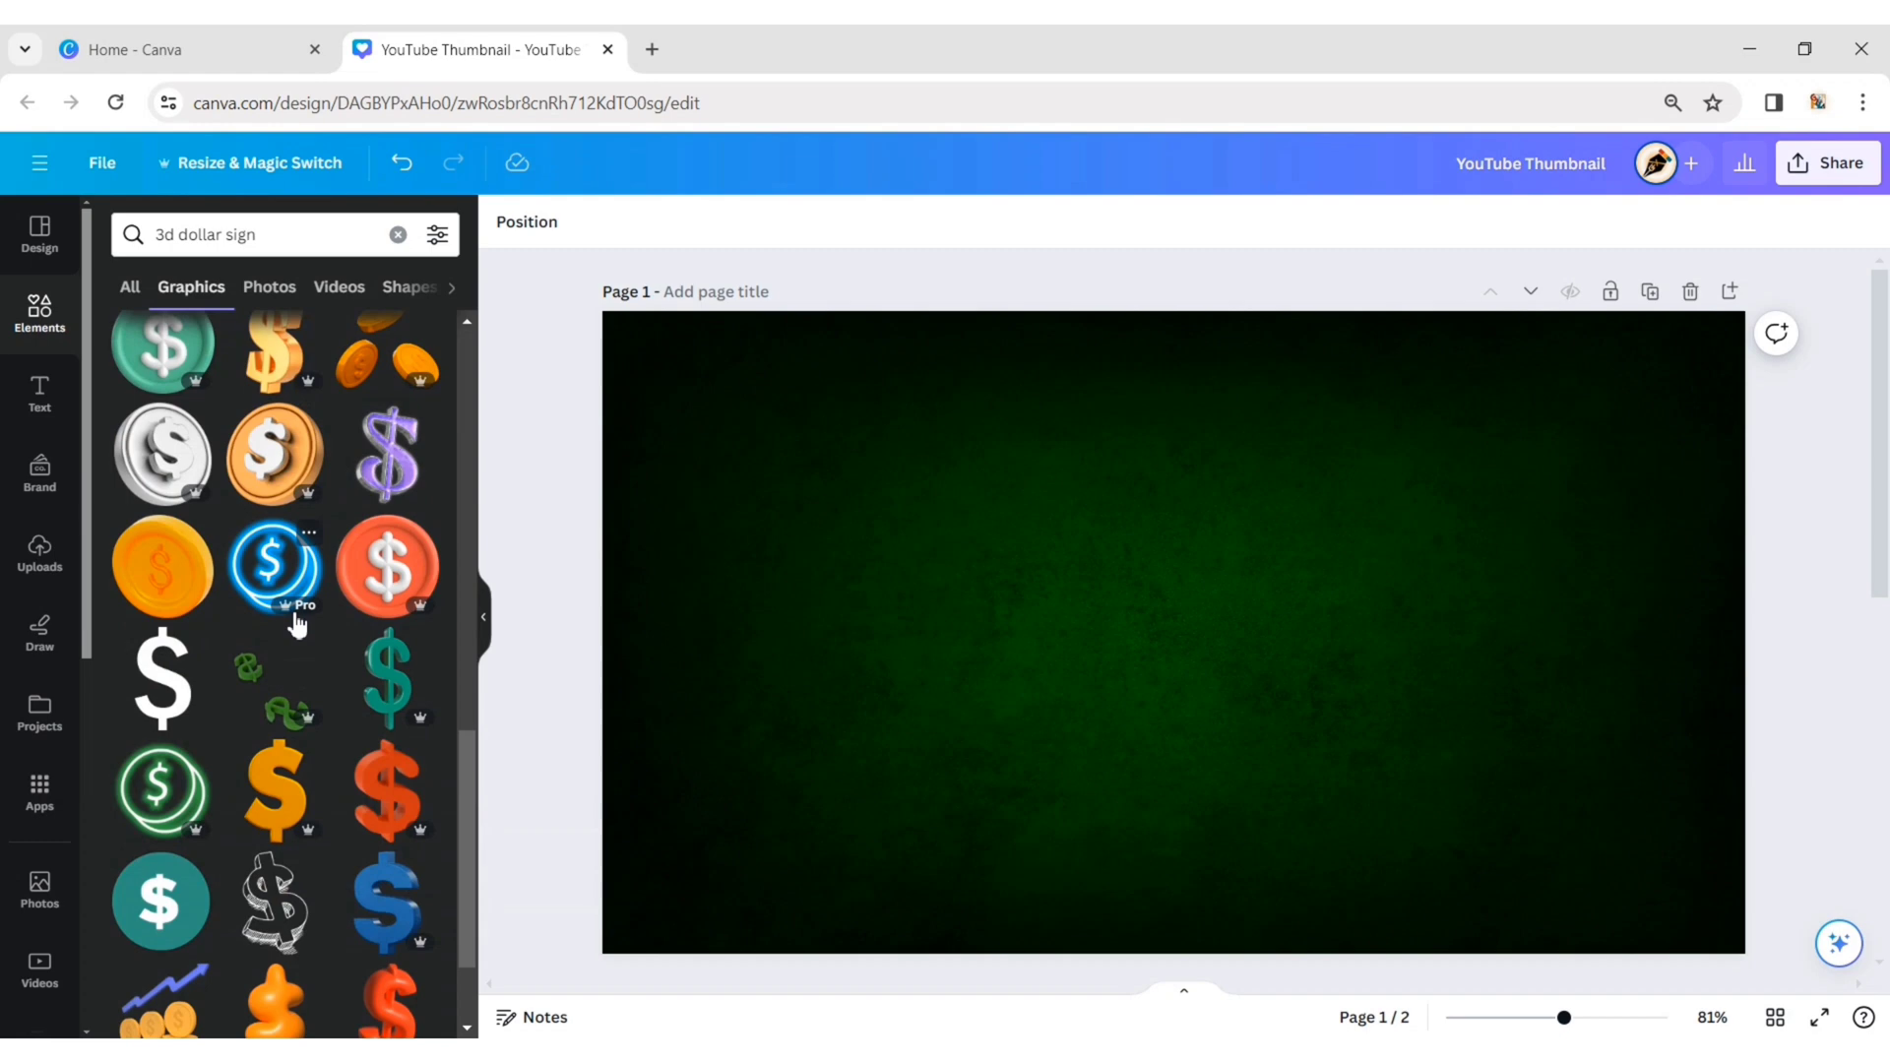
pyautogui.click(255, 694)
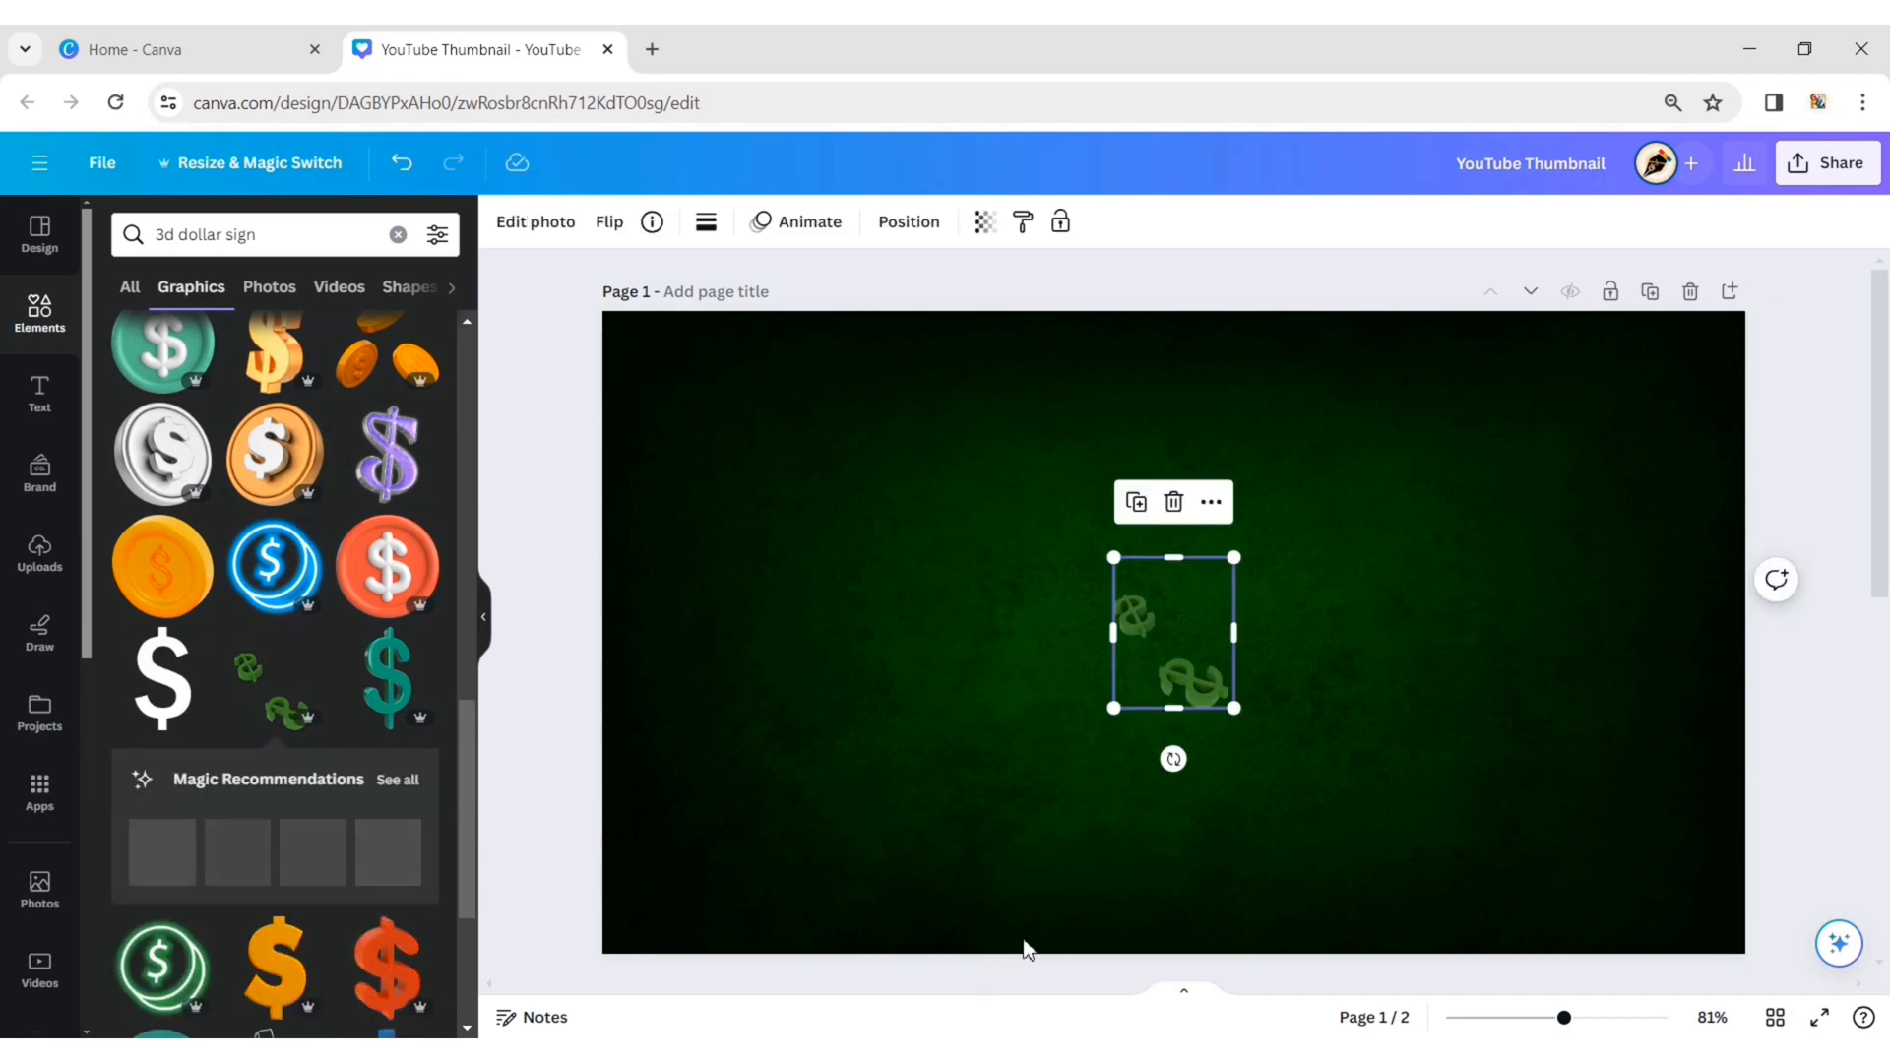
# Enlarge the dollar graphic at the page's left edge, flip it and rotate it so the large dollar sign stands nearly upright
pyautogui.moveTo(1114, 707); pyautogui.dragTo(907, 886)
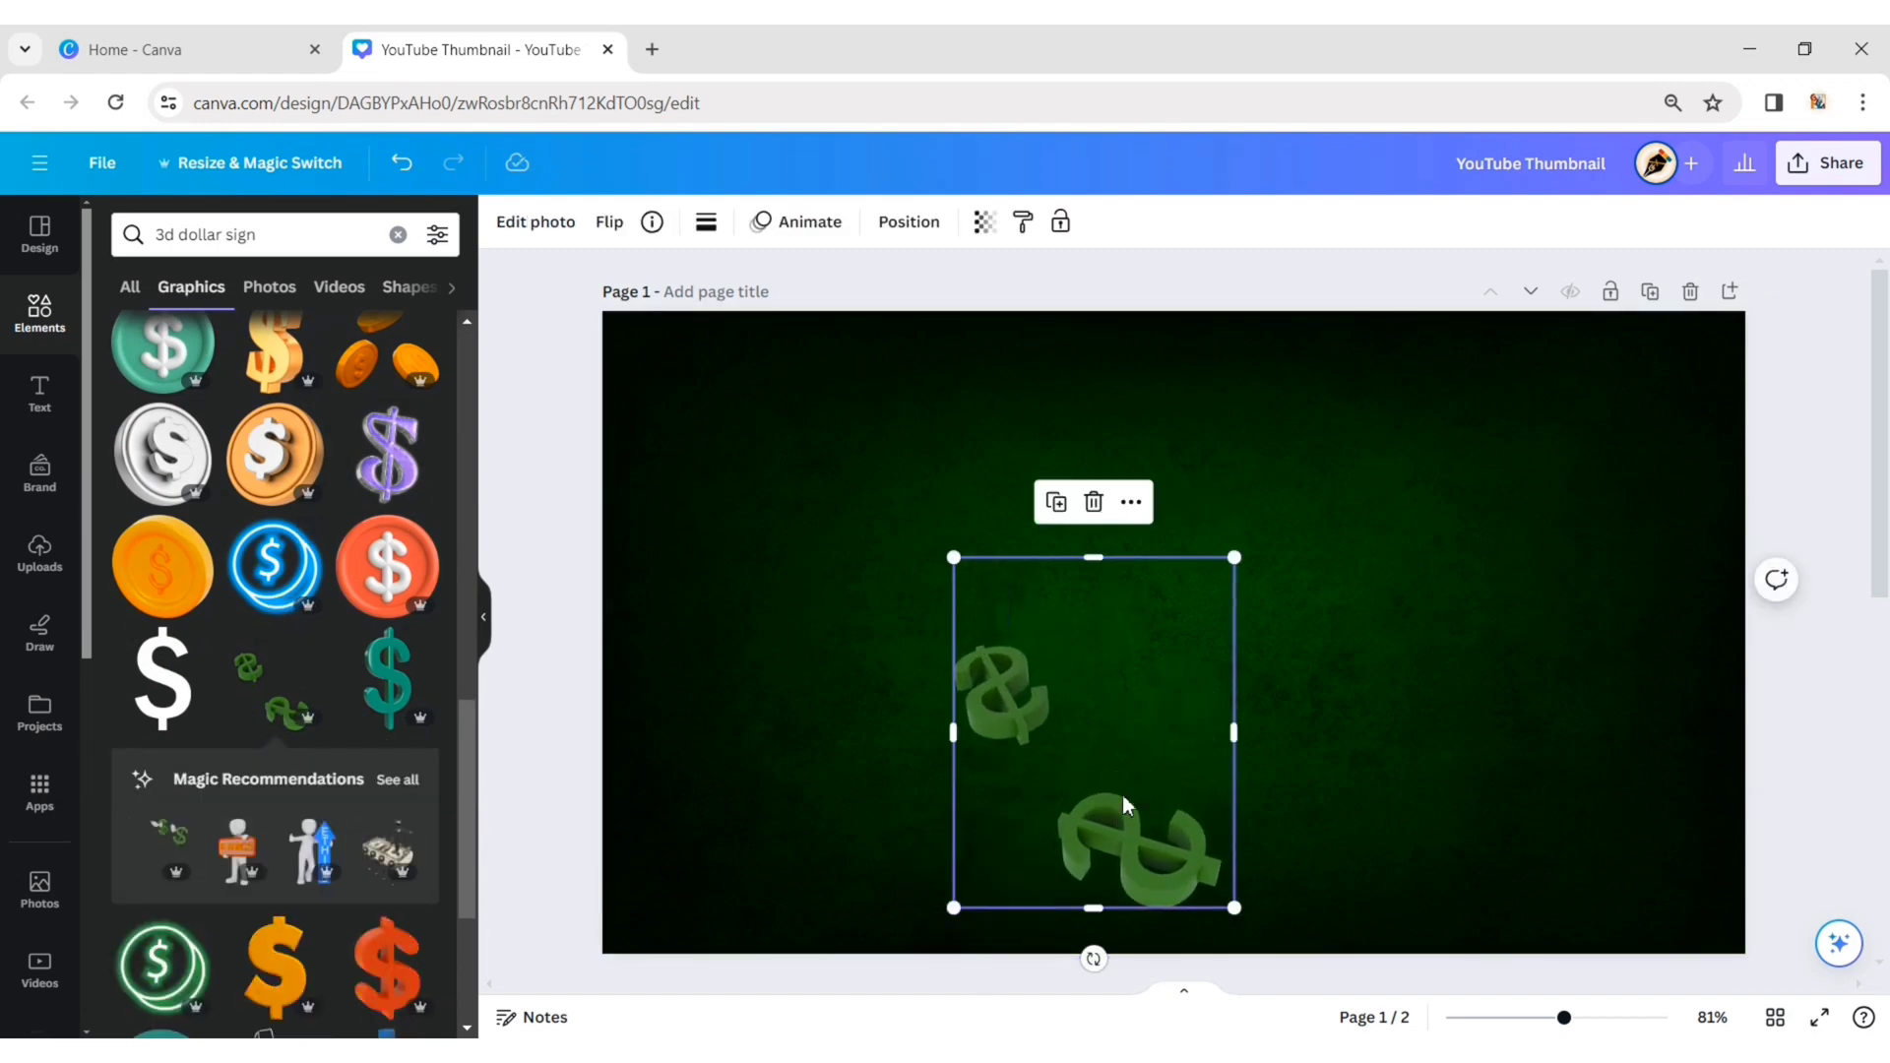
pyautogui.moveTo(1146, 795); pyautogui.dragTo(729, 736)
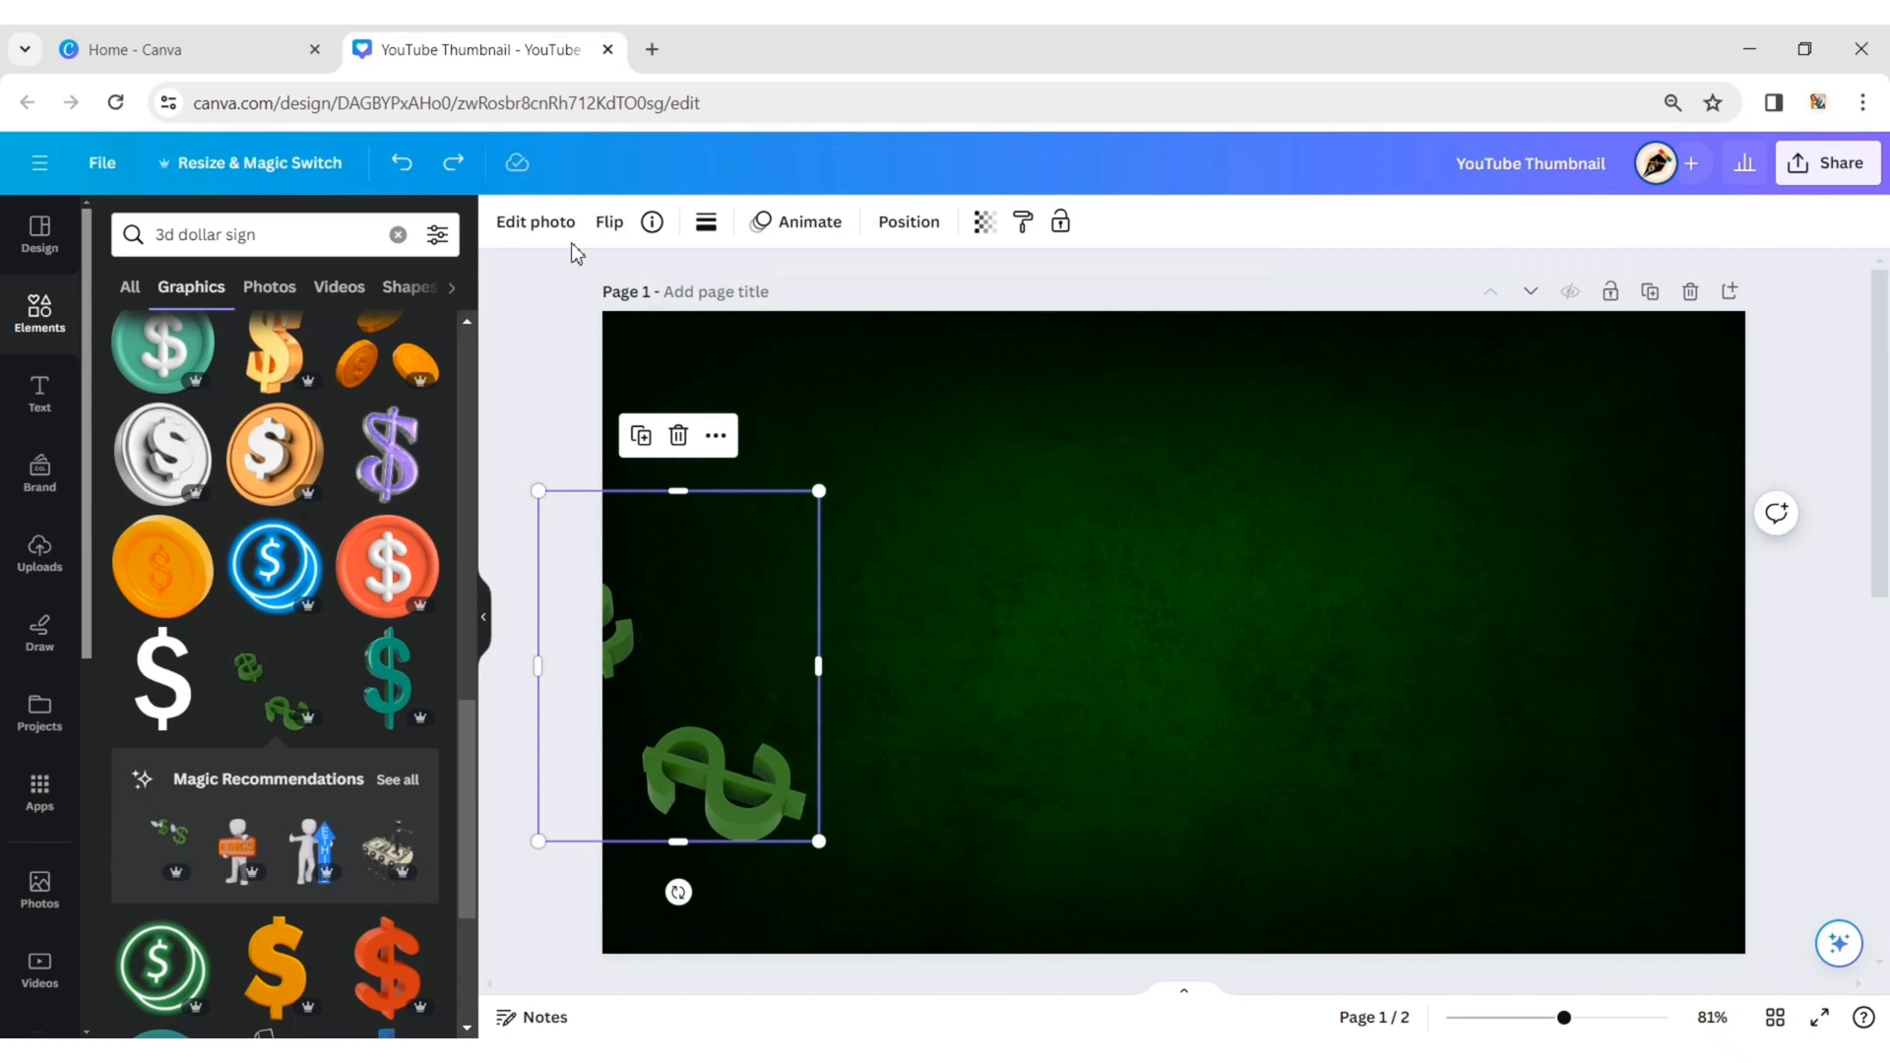
pyautogui.click(610, 221)
pyautogui.click(688, 283)
pyautogui.moveTo(679, 892); pyautogui.dragTo(893, 596)
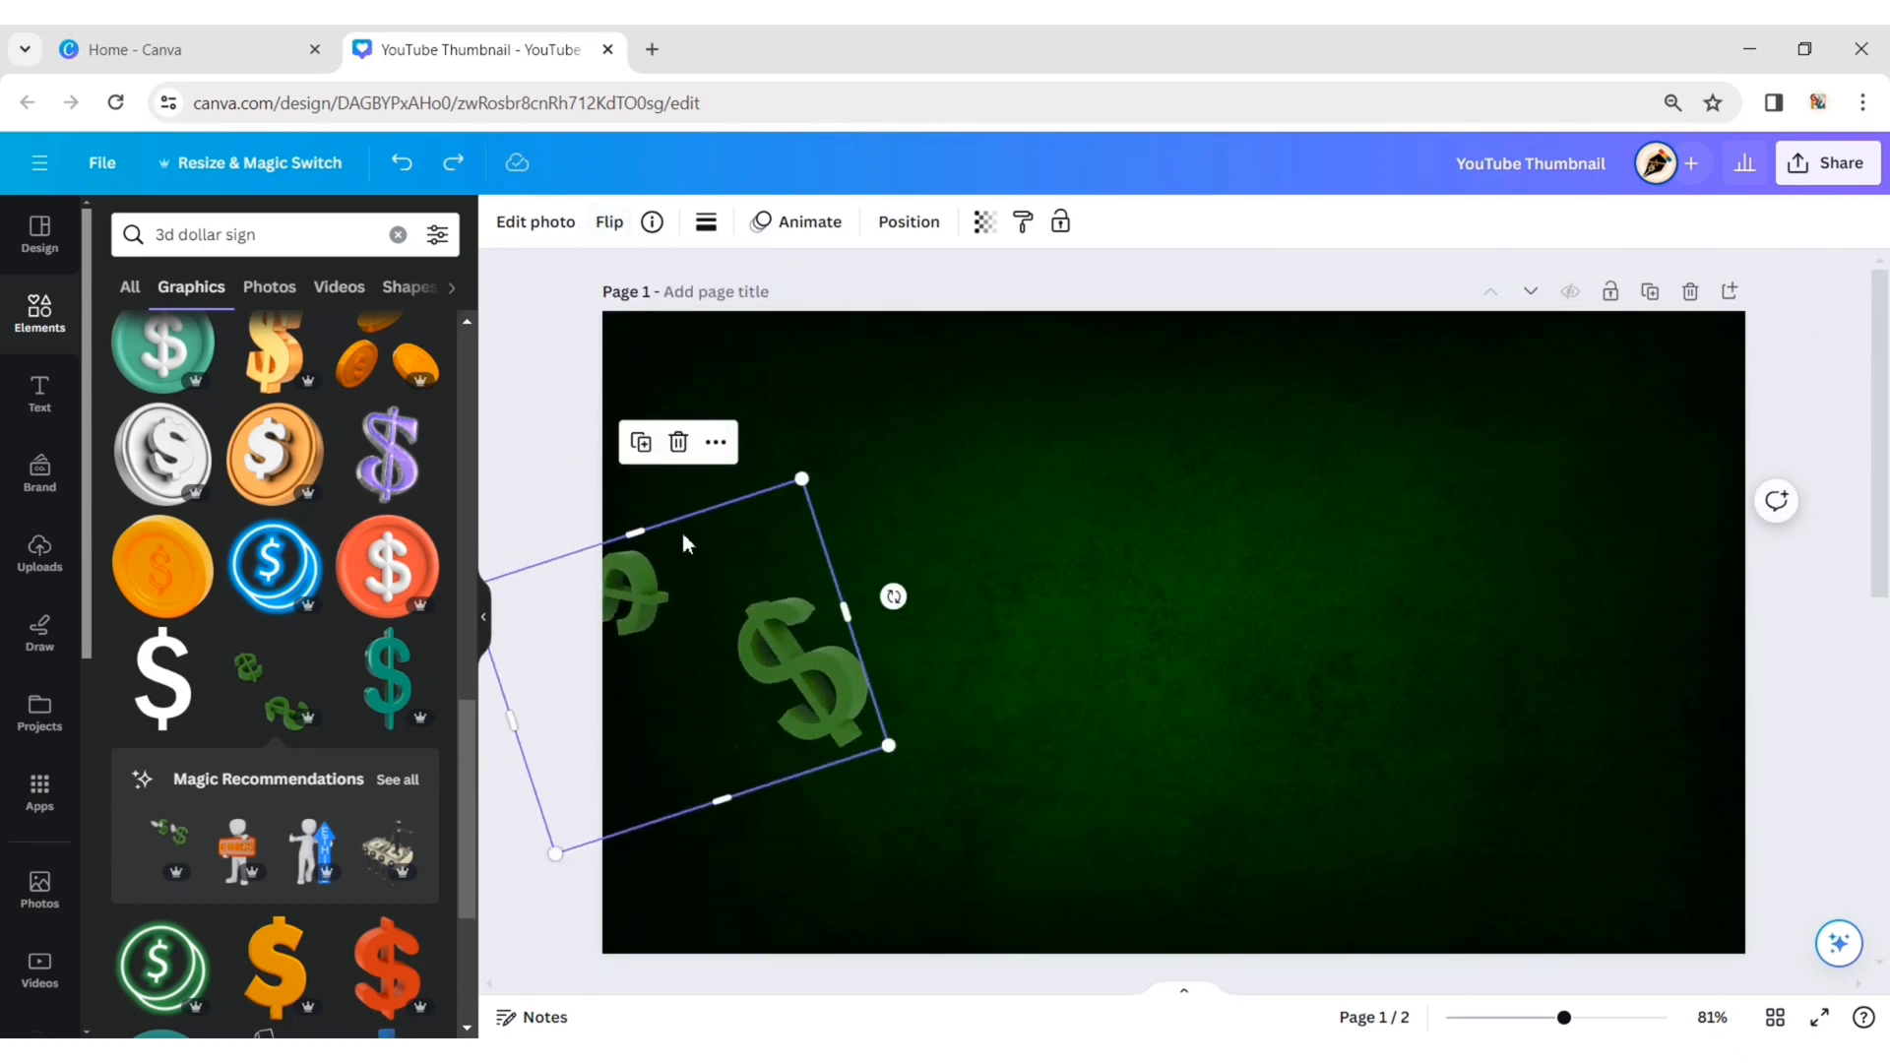
# Duplicate the dollar graphic onto the right half of the page and crop the original to its large dollar sign
pyautogui.click(645, 446)
pyautogui.moveTo(911, 683); pyautogui.dragTo(1368, 598)
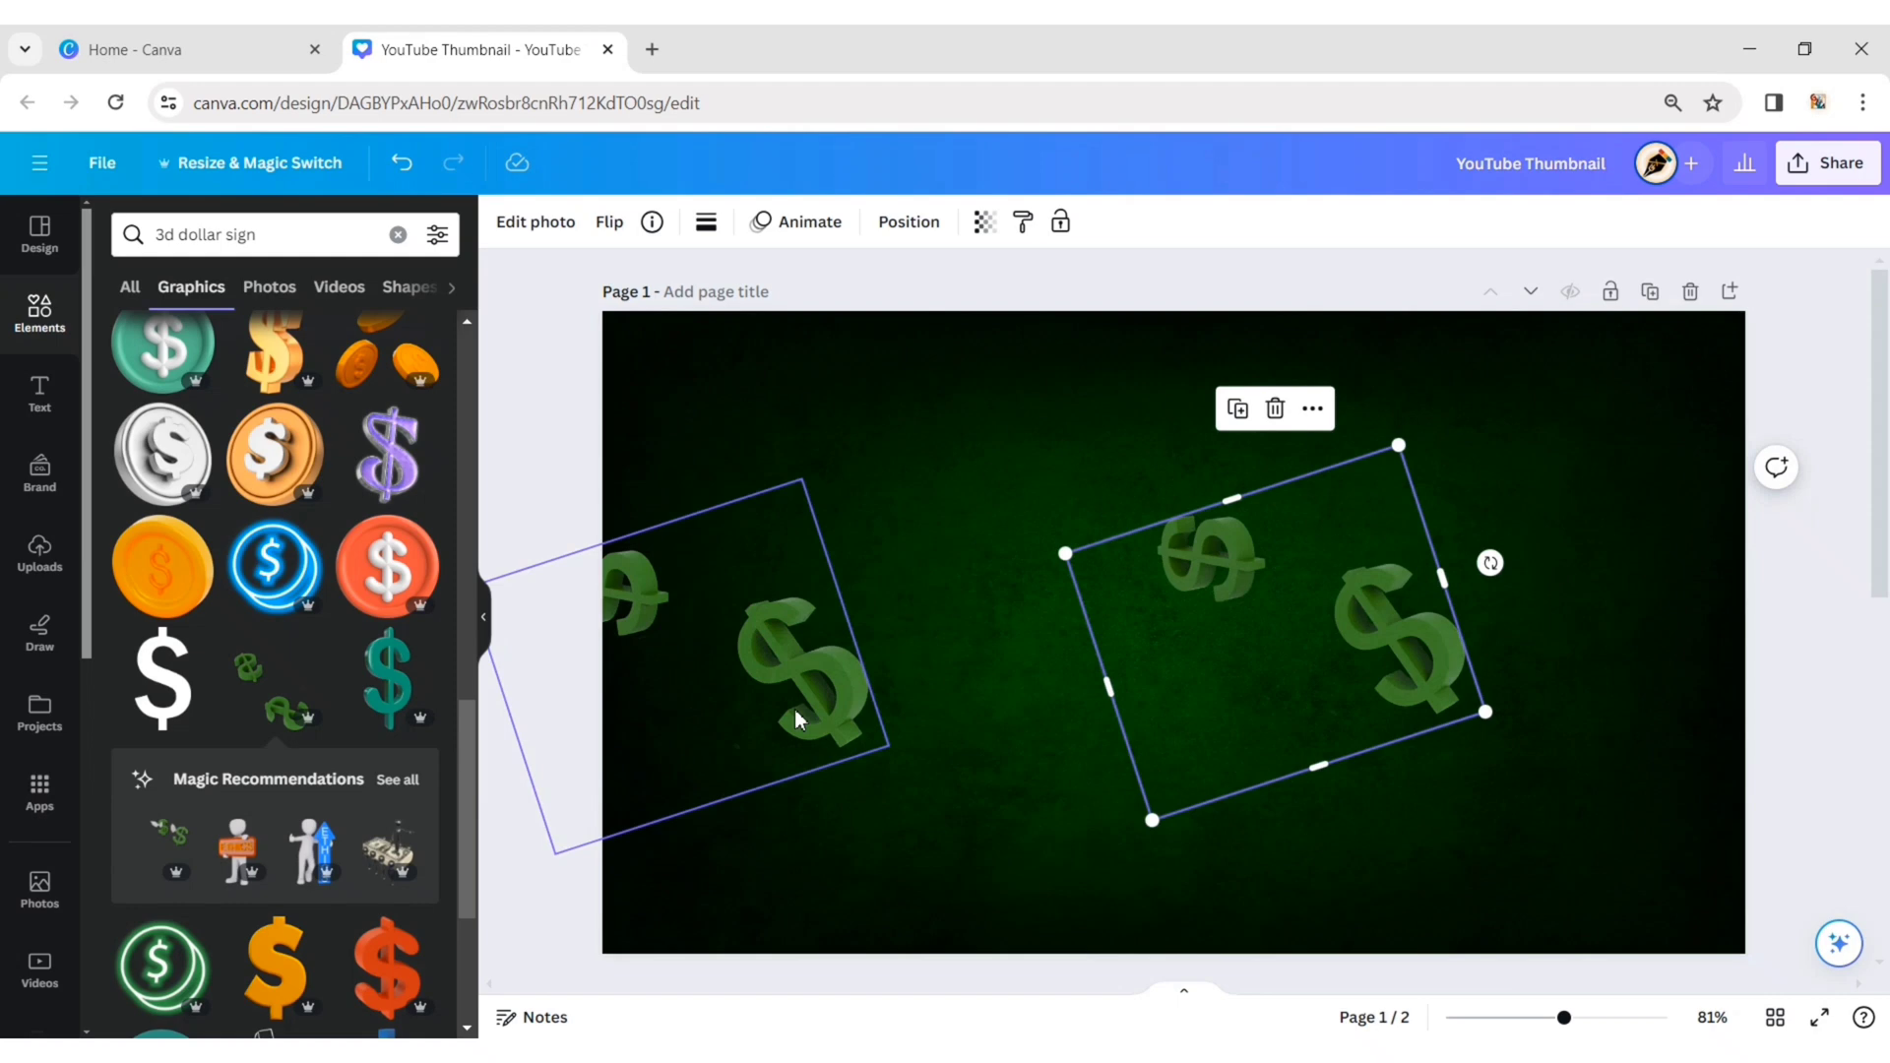
pyautogui.click(523, 724)
pyautogui.moveTo(517, 723); pyautogui.dragTo(734, 726)
pyautogui.moveTo(738, 498); pyautogui.dragTo(759, 582)
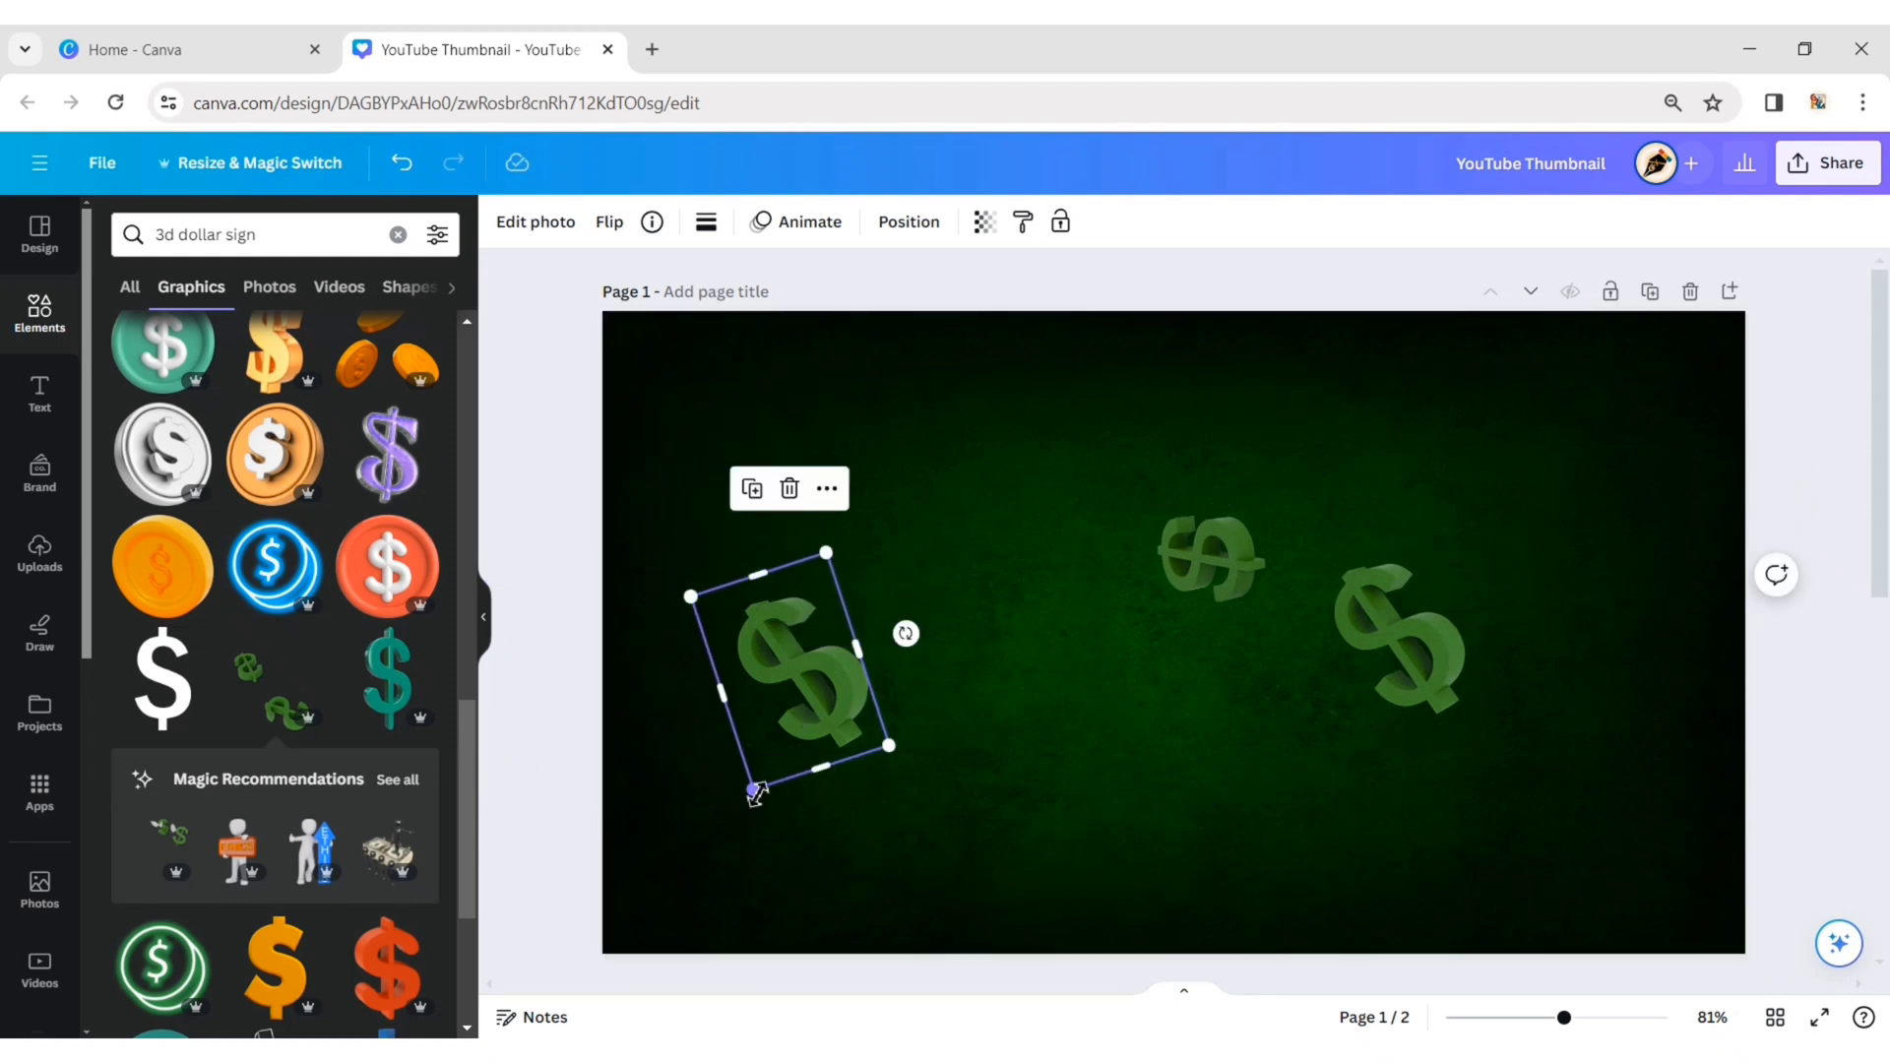
# Enlarge the cropped dollar sign and place it slightly rotated, partly off the page's lower left corner
pyautogui.moveTo(755, 792); pyautogui.dragTo(718, 899)
pyautogui.moveTo(816, 748); pyautogui.dragTo(671, 816)
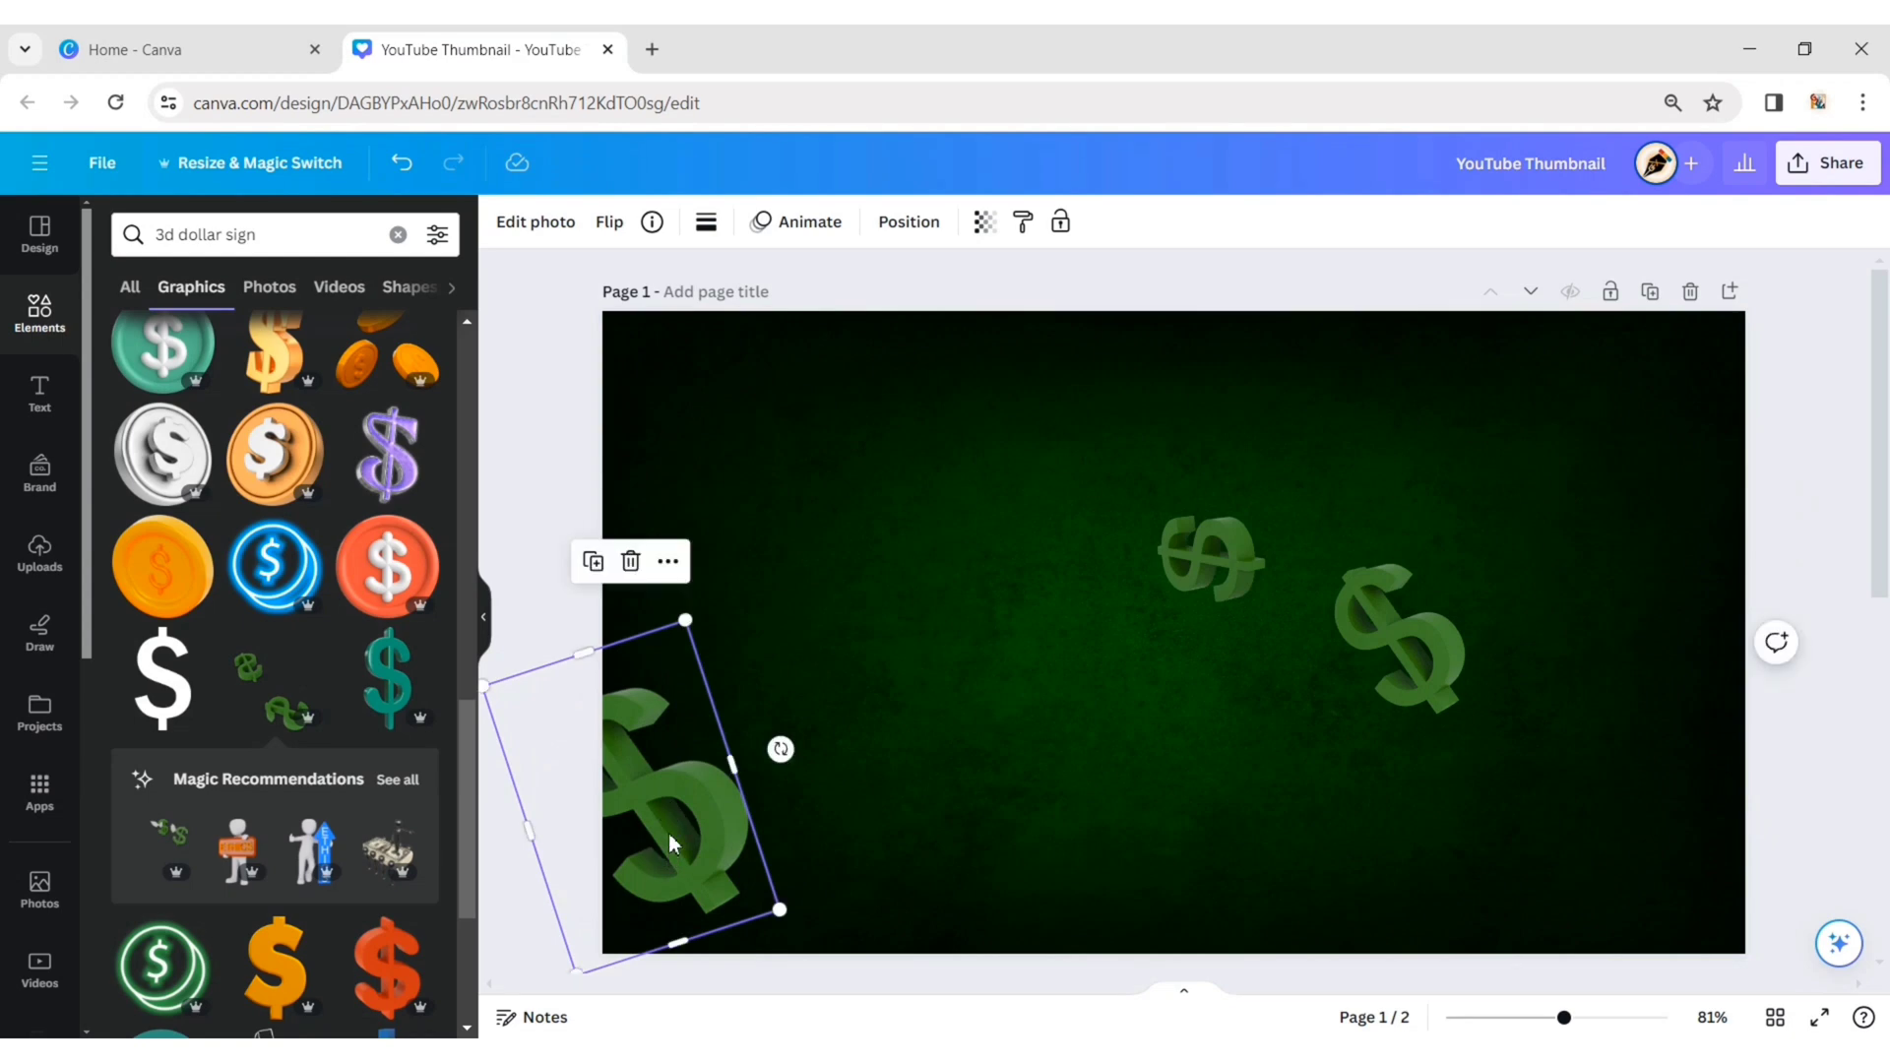
pyautogui.hotkey('ctrl', 'z')
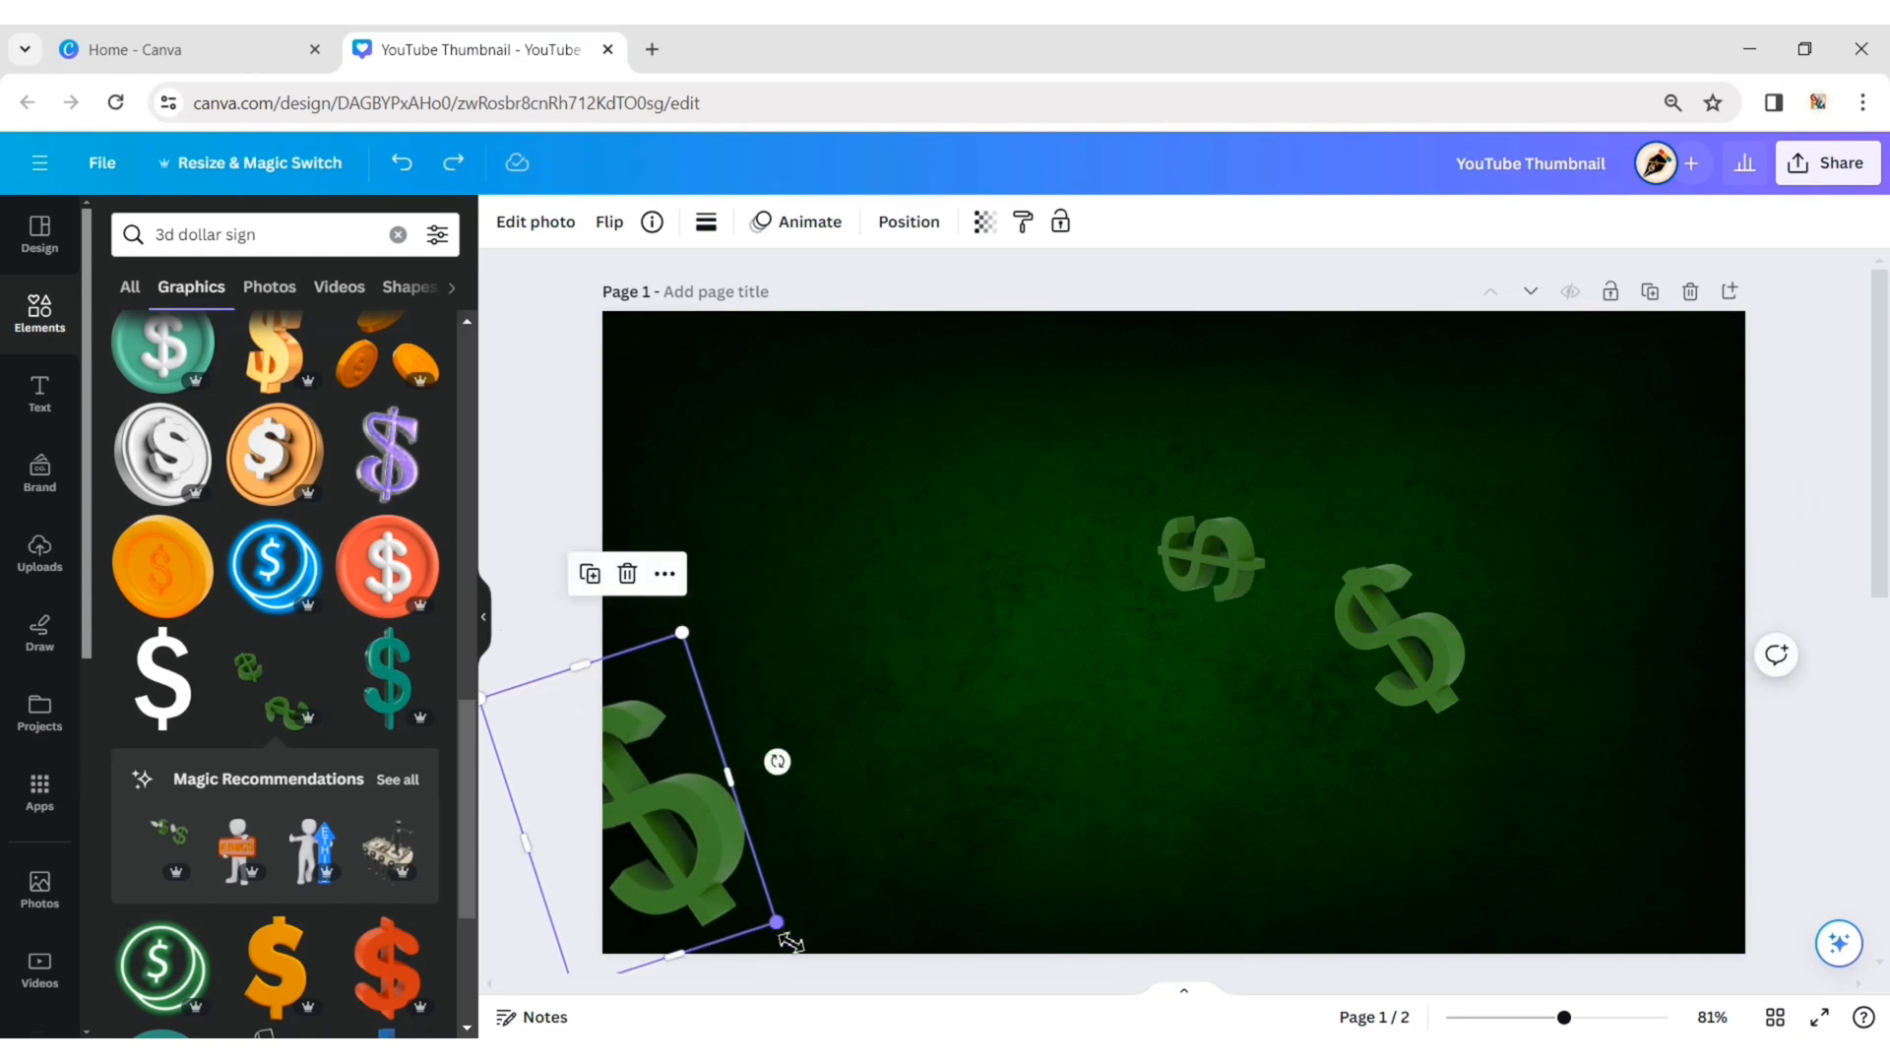
pyautogui.moveTo(788, 935); pyautogui.dragTo(852, 961)
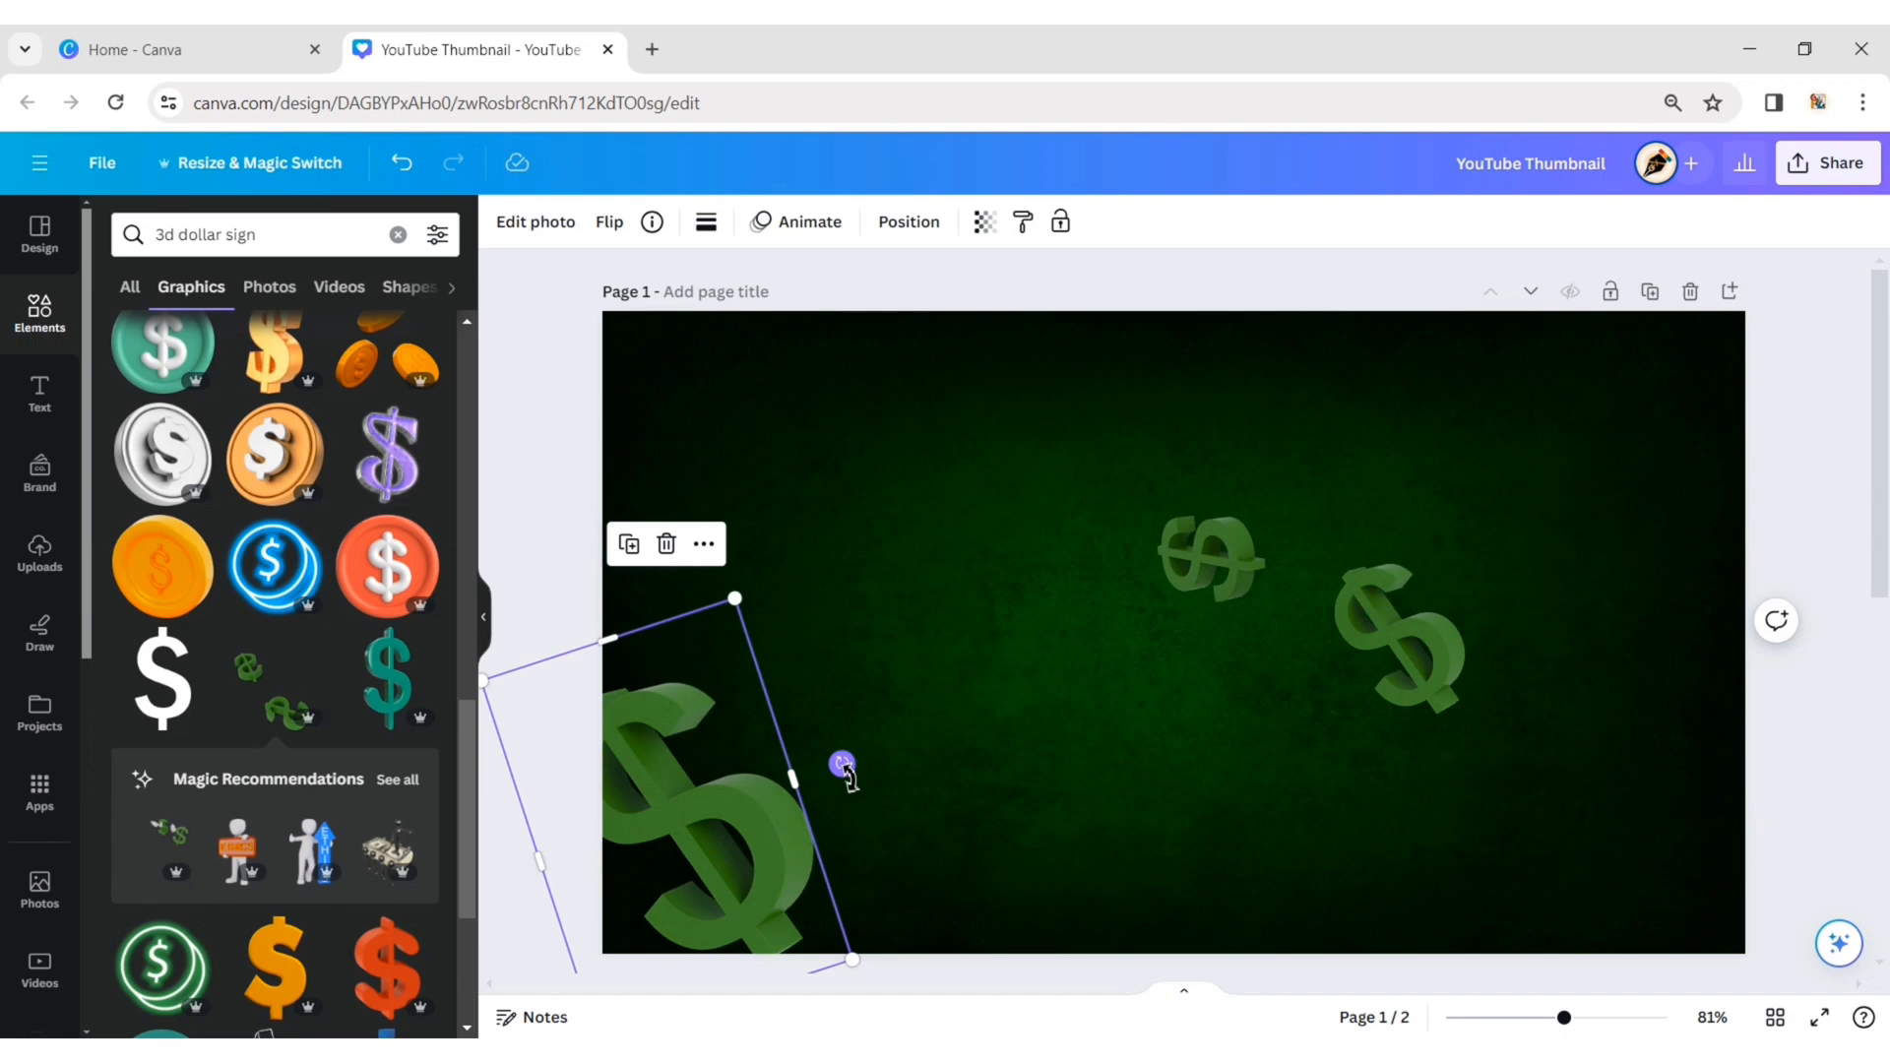
pyautogui.moveTo(844, 768); pyautogui.dragTo(836, 754)
pyautogui.moveTo(747, 853); pyautogui.dragTo(749, 848)
pyautogui.click(912, 725)
# Crop the duplicated dollar graphic tightly around its small dollar sign
pyautogui.click(1379, 620)
pyautogui.moveTo(1452, 575); pyautogui.dragTo(1320, 659)
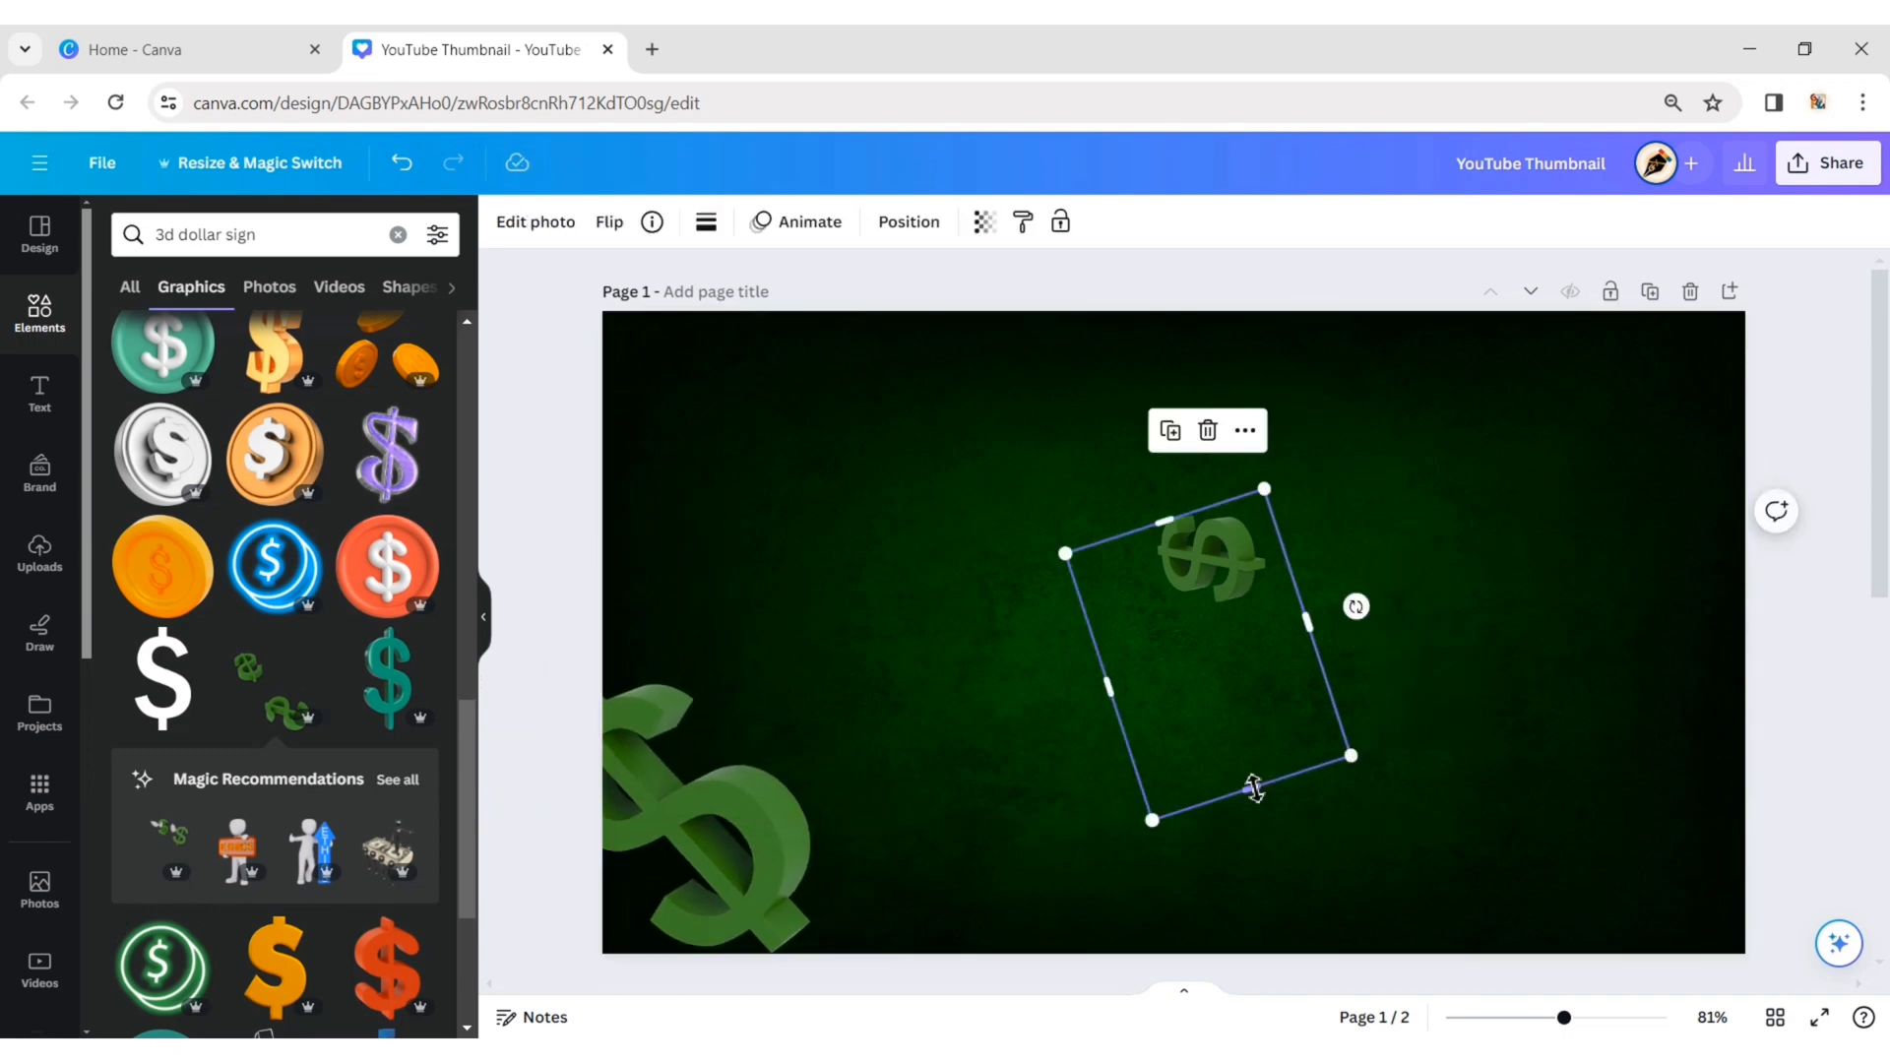
pyautogui.moveTo(1255, 787); pyautogui.dragTo(1203, 638)
pyautogui.moveTo(1085, 613); pyautogui.dragTo(1156, 599)
# Enlarge the small cropped dollar sign, rotate it upright with a slight tilt, and place it near the page's right edge
pyautogui.moveTo(1333, 529); pyautogui.dragTo(1187, 835)
pyautogui.moveTo(1215, 571); pyautogui.dragTo(1487, 618)
pyautogui.moveTo(1417, 689); pyautogui.dragTo(1330, 733)
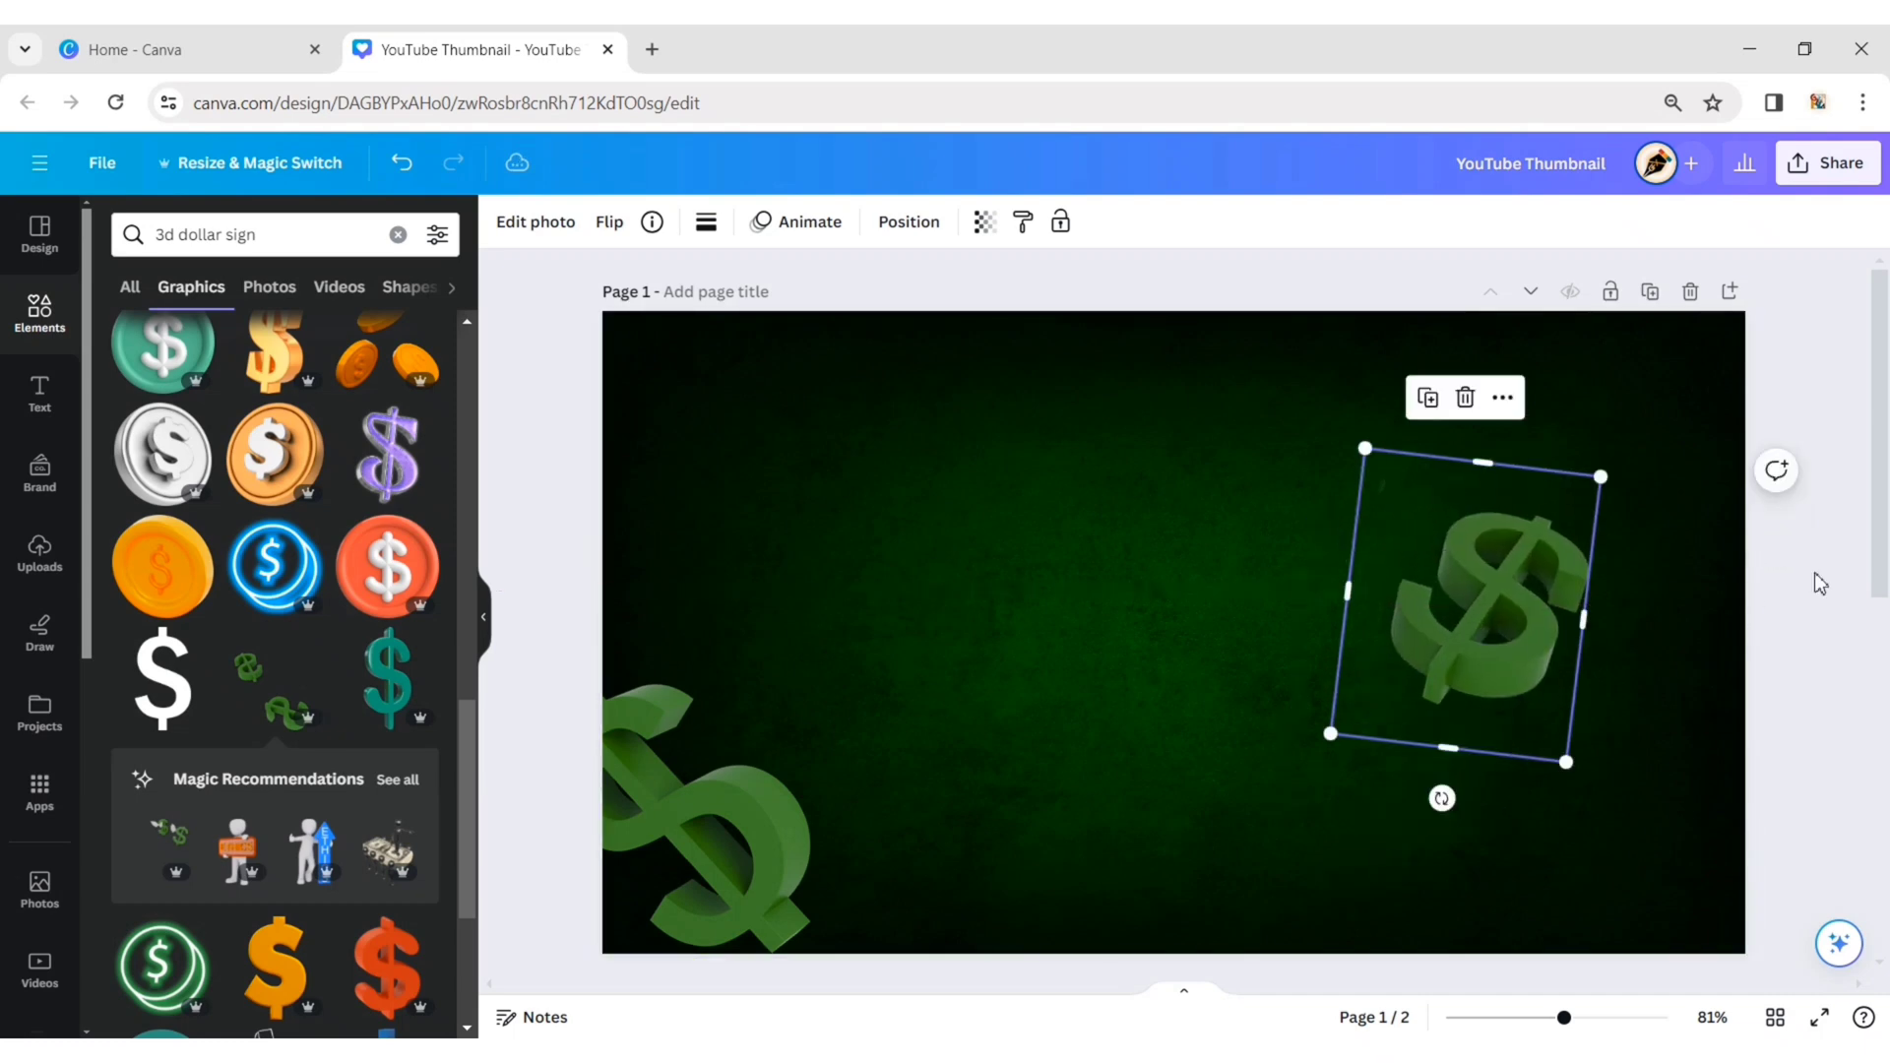
pyautogui.moveTo(1663, 491); pyautogui.dragTo(1680, 489)
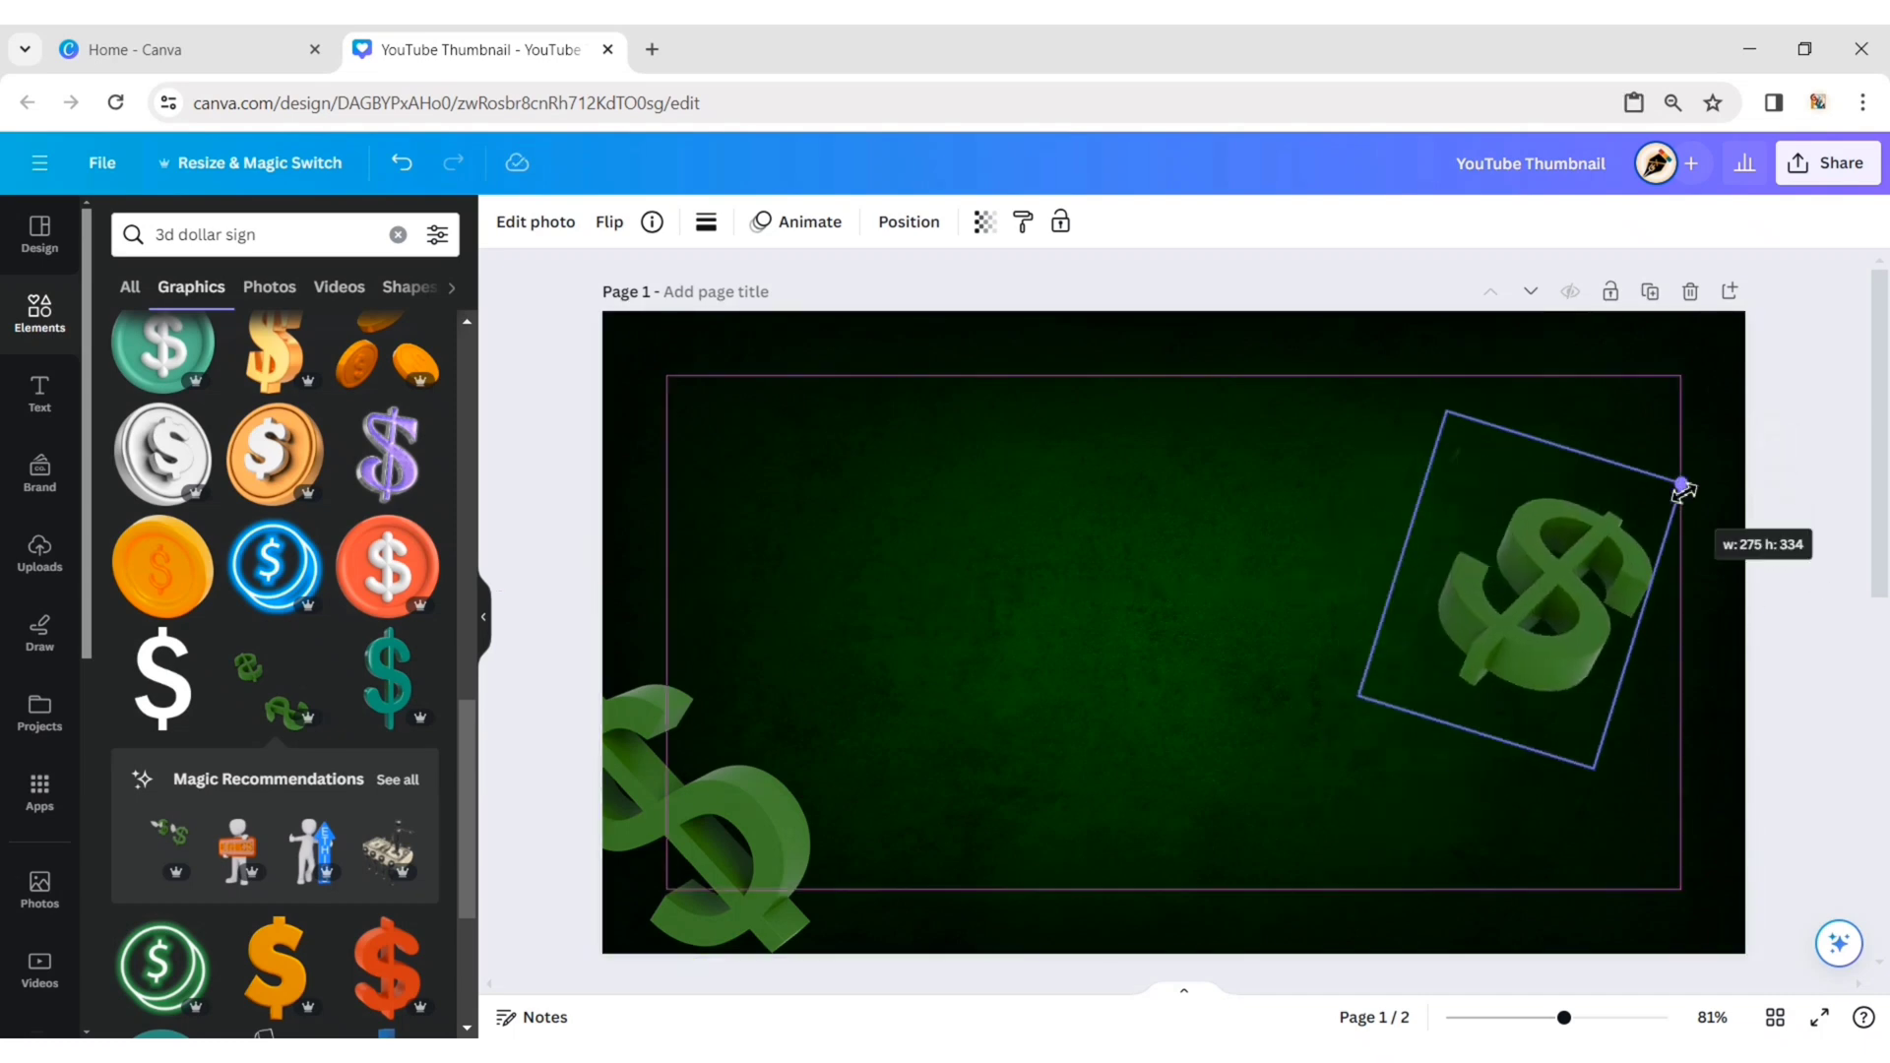
# Copy the dollar sign near the right edge, then shrink the copy and place it partly off the upper right corner
pyautogui.moveTo(1583, 594); pyautogui.dragTo(1245, 565)
pyautogui.click(1776, 628)
pyautogui.click(1536, 618)
pyautogui.hotkey('ctrl', 'c')
pyautogui.hotkey('ctrl', 'v')
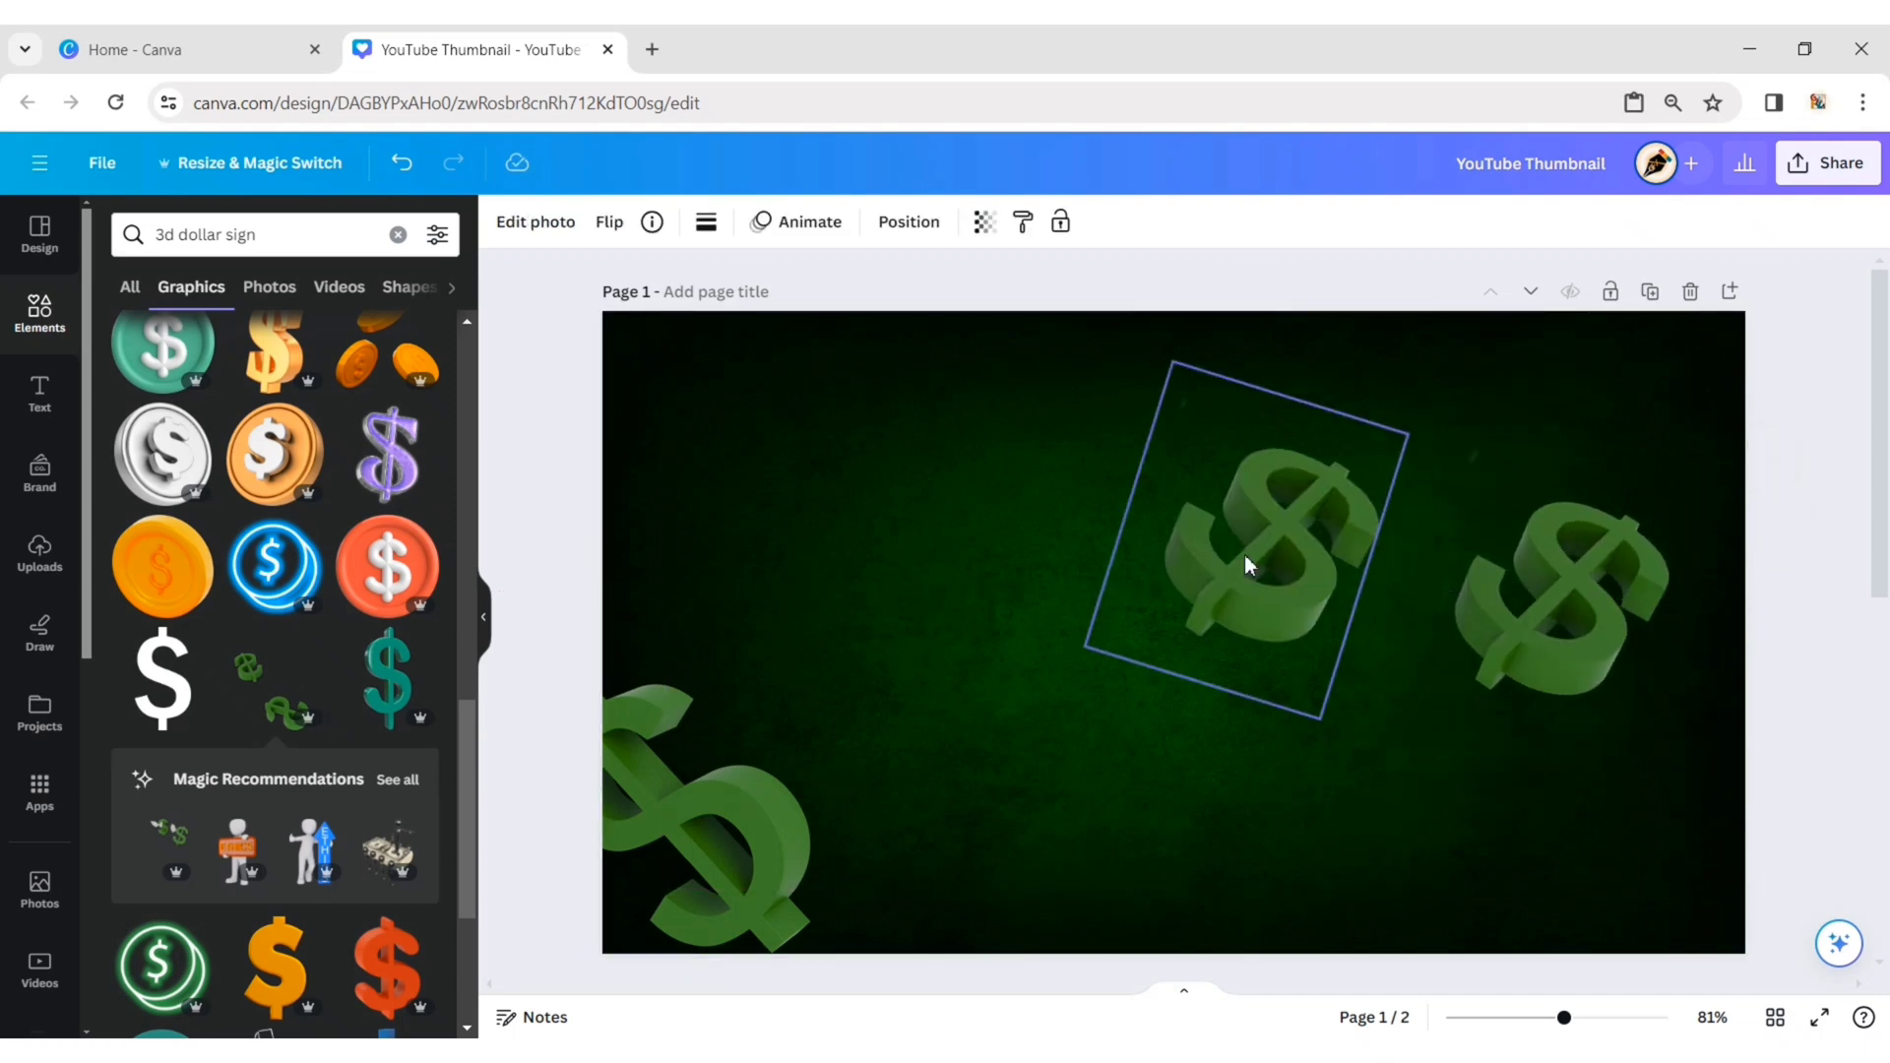
pyautogui.moveTo(1392, 566); pyautogui.dragTo(1295, 603)
pyautogui.moveTo(1225, 517); pyautogui.dragTo(1727, 420)
# Place another small dollar sign copy near the page's upper edge, right of centre, and rotate and shrink it slightly
pyautogui.moveTo(1608, 474); pyautogui.dragTo(1248, 455)
pyautogui.click(1709, 540)
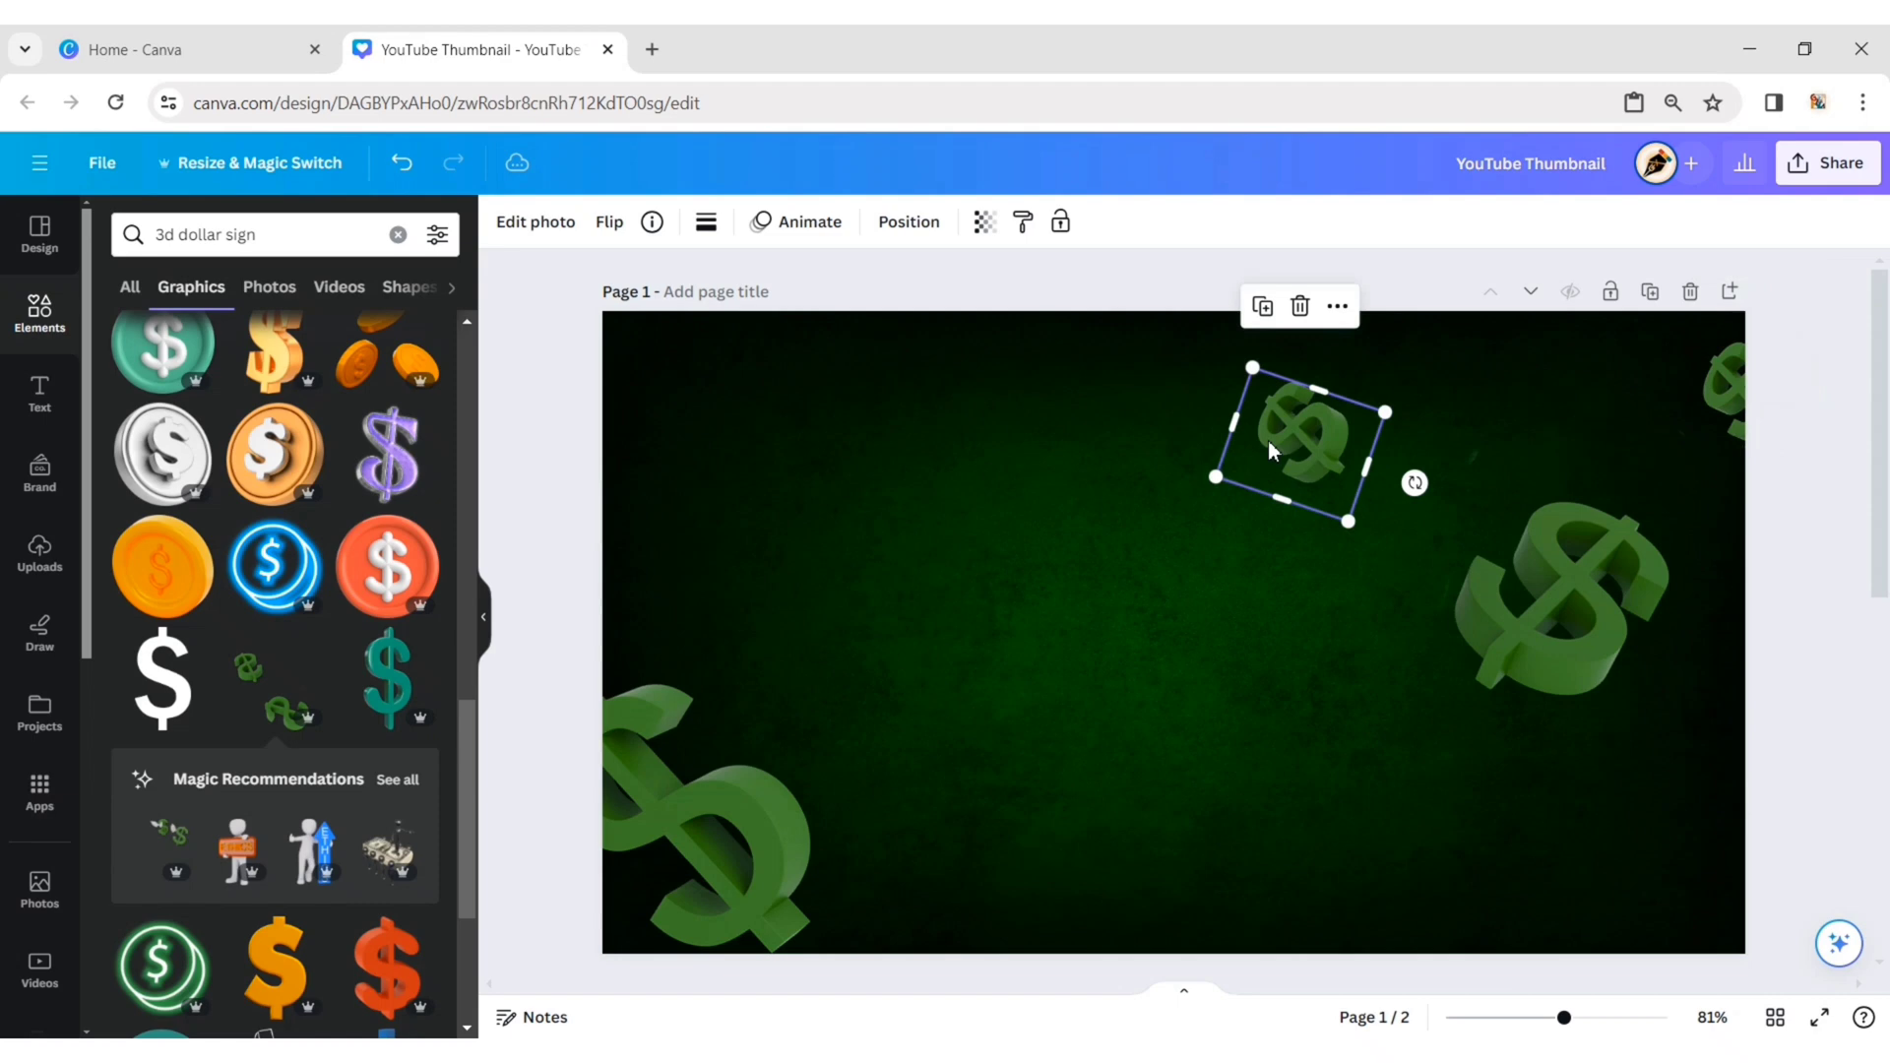
pyautogui.moveTo(1413, 476); pyautogui.dragTo(1417, 443)
pyautogui.moveTo(1242, 503); pyautogui.dragTo(1256, 489)
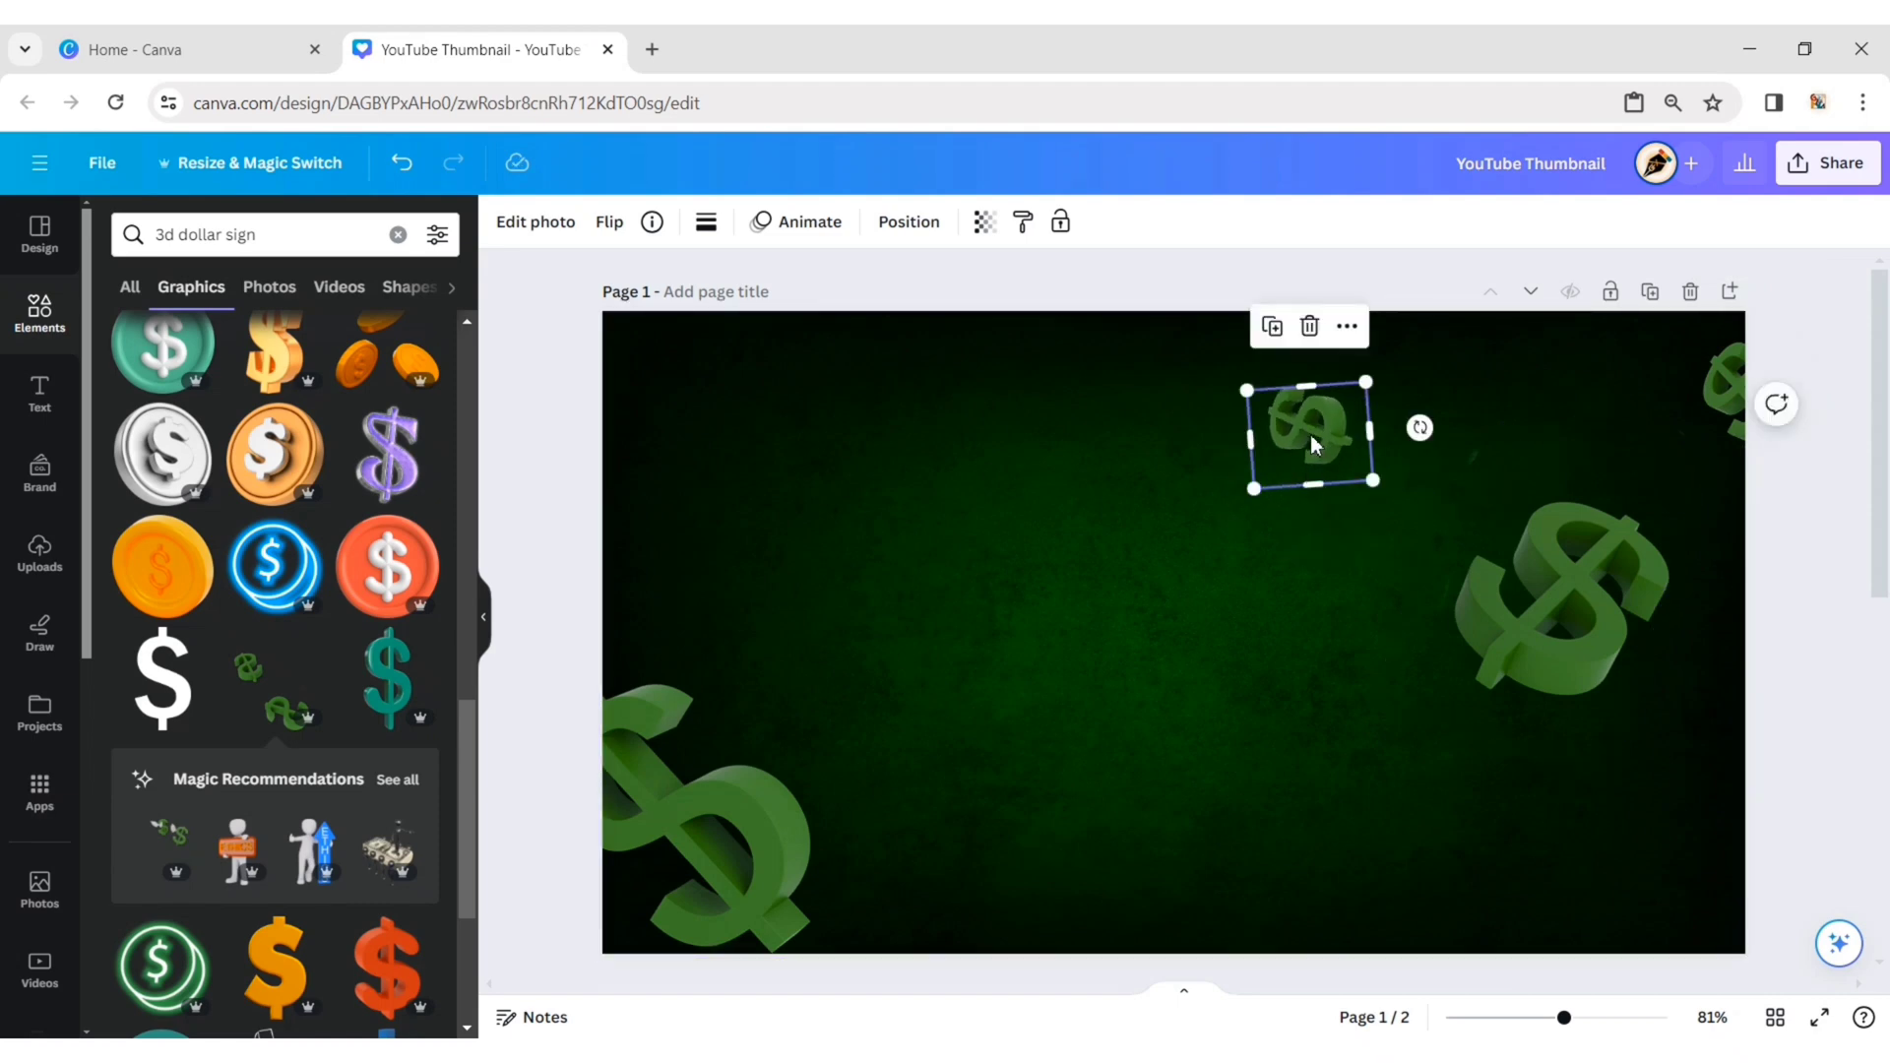
pyautogui.moveTo(1331, 440); pyautogui.dragTo(1322, 443)
pyautogui.click(1773, 620)
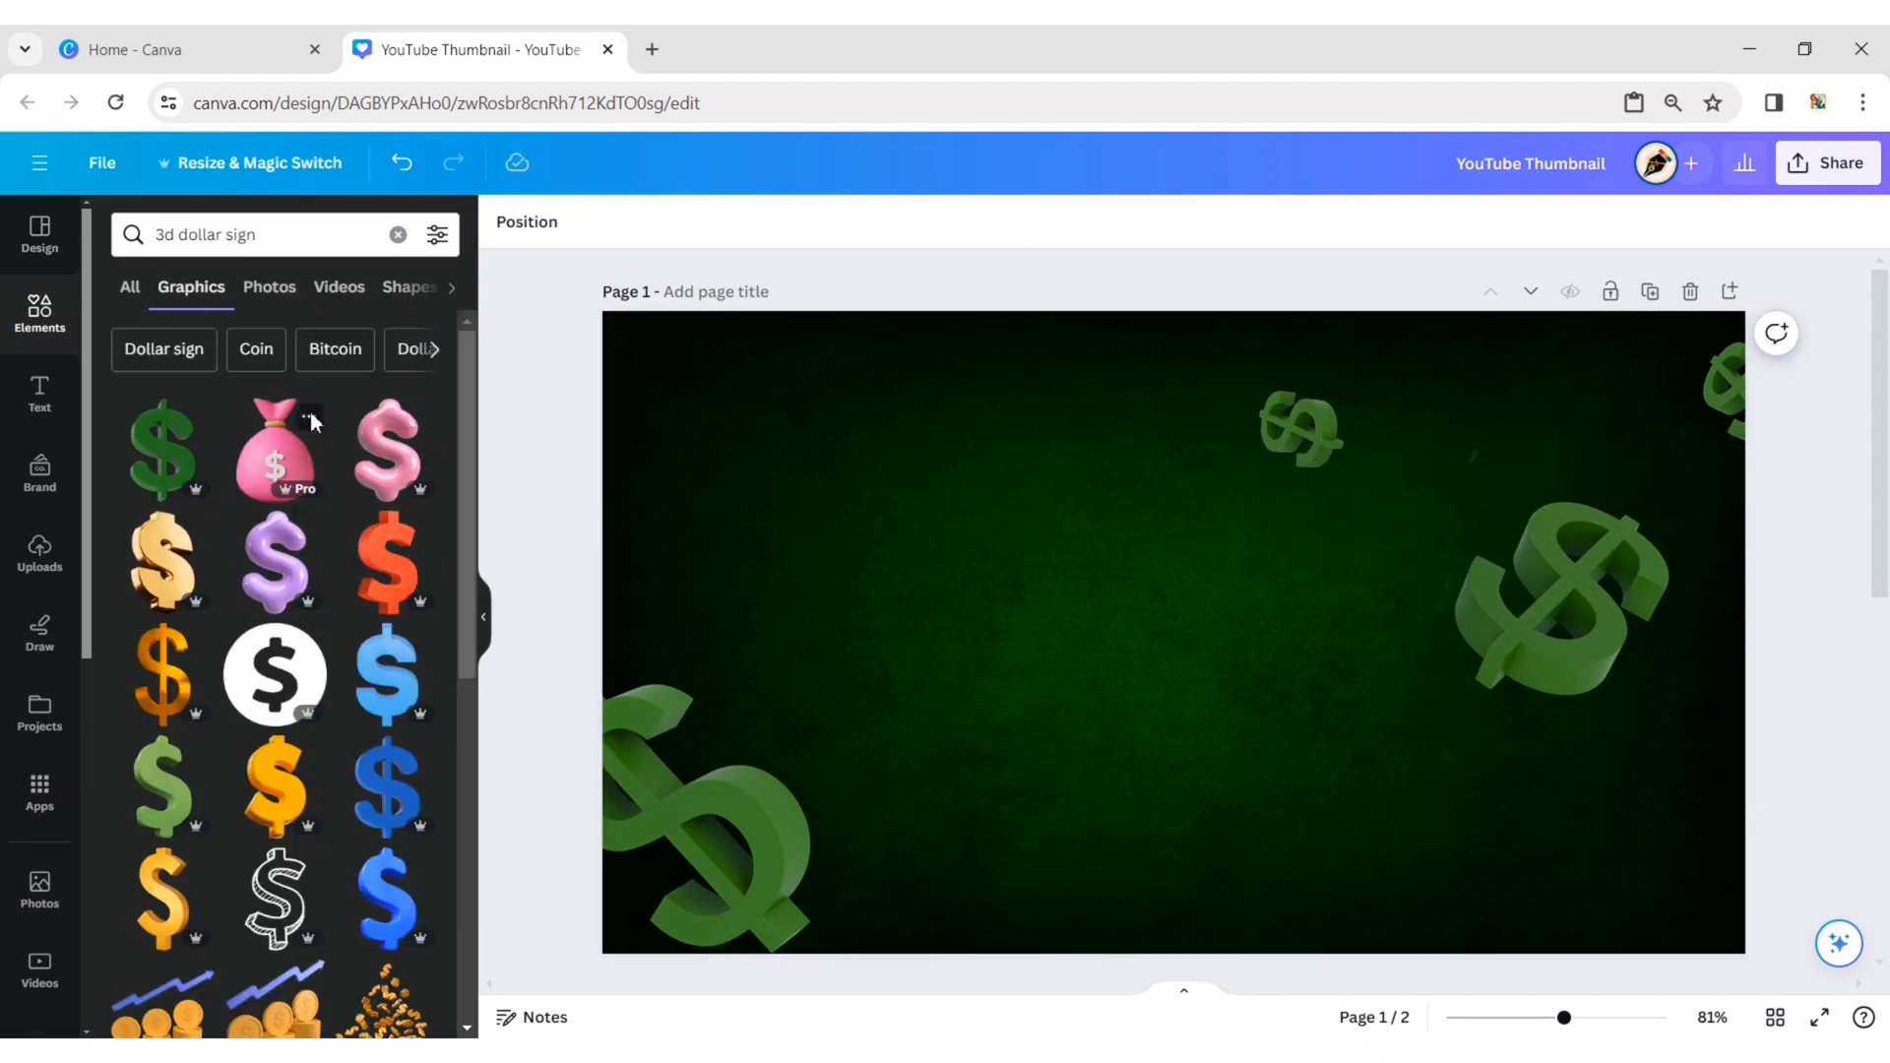
# Find graphics similar to the 3D Pink Money Bag Dollar and add the green dollar money bag
pyautogui.click(314, 422)
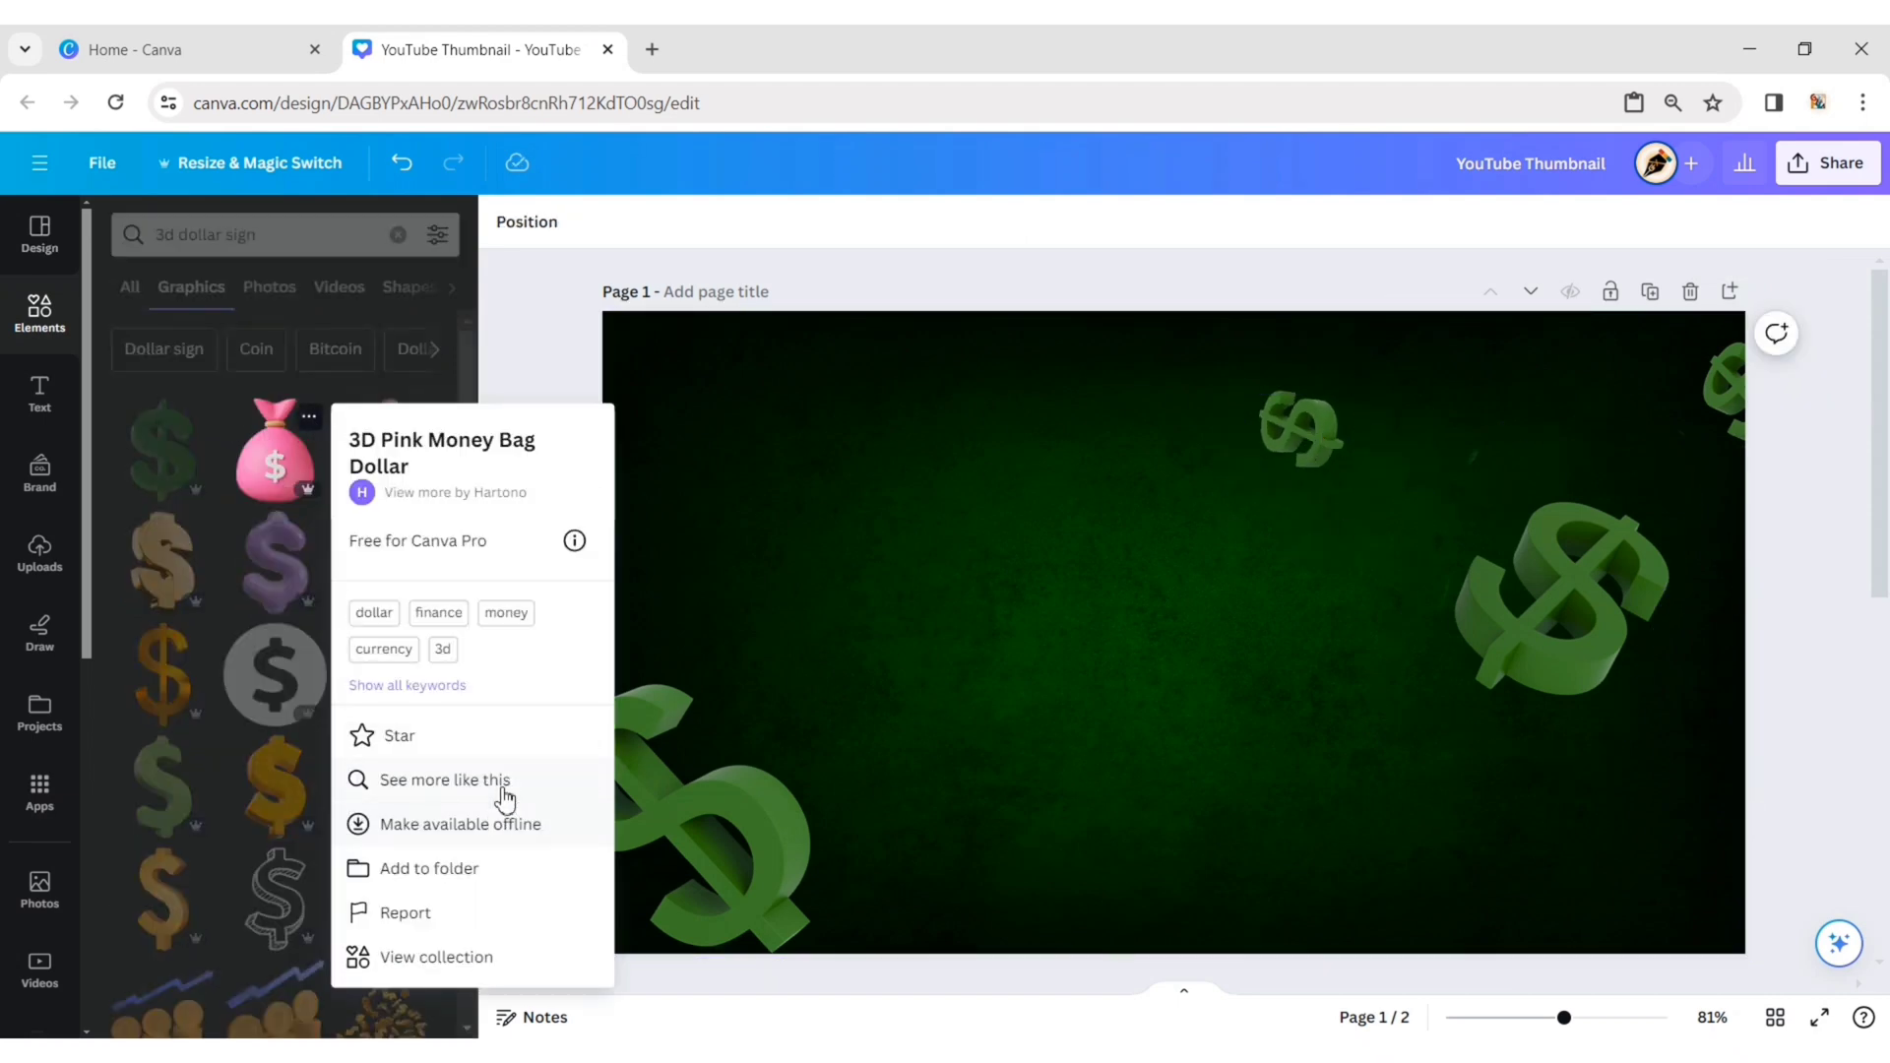
pyautogui.click(506, 785)
pyautogui.click(359, 594)
# Rotate and shrink the green money bag and place it partly off the upper edge, above the small dollar sign
pyautogui.moveTo(1173, 941); pyautogui.dragTo(1478, 659)
pyautogui.moveTo(1415, 846); pyautogui.dragTo(1289, 446)
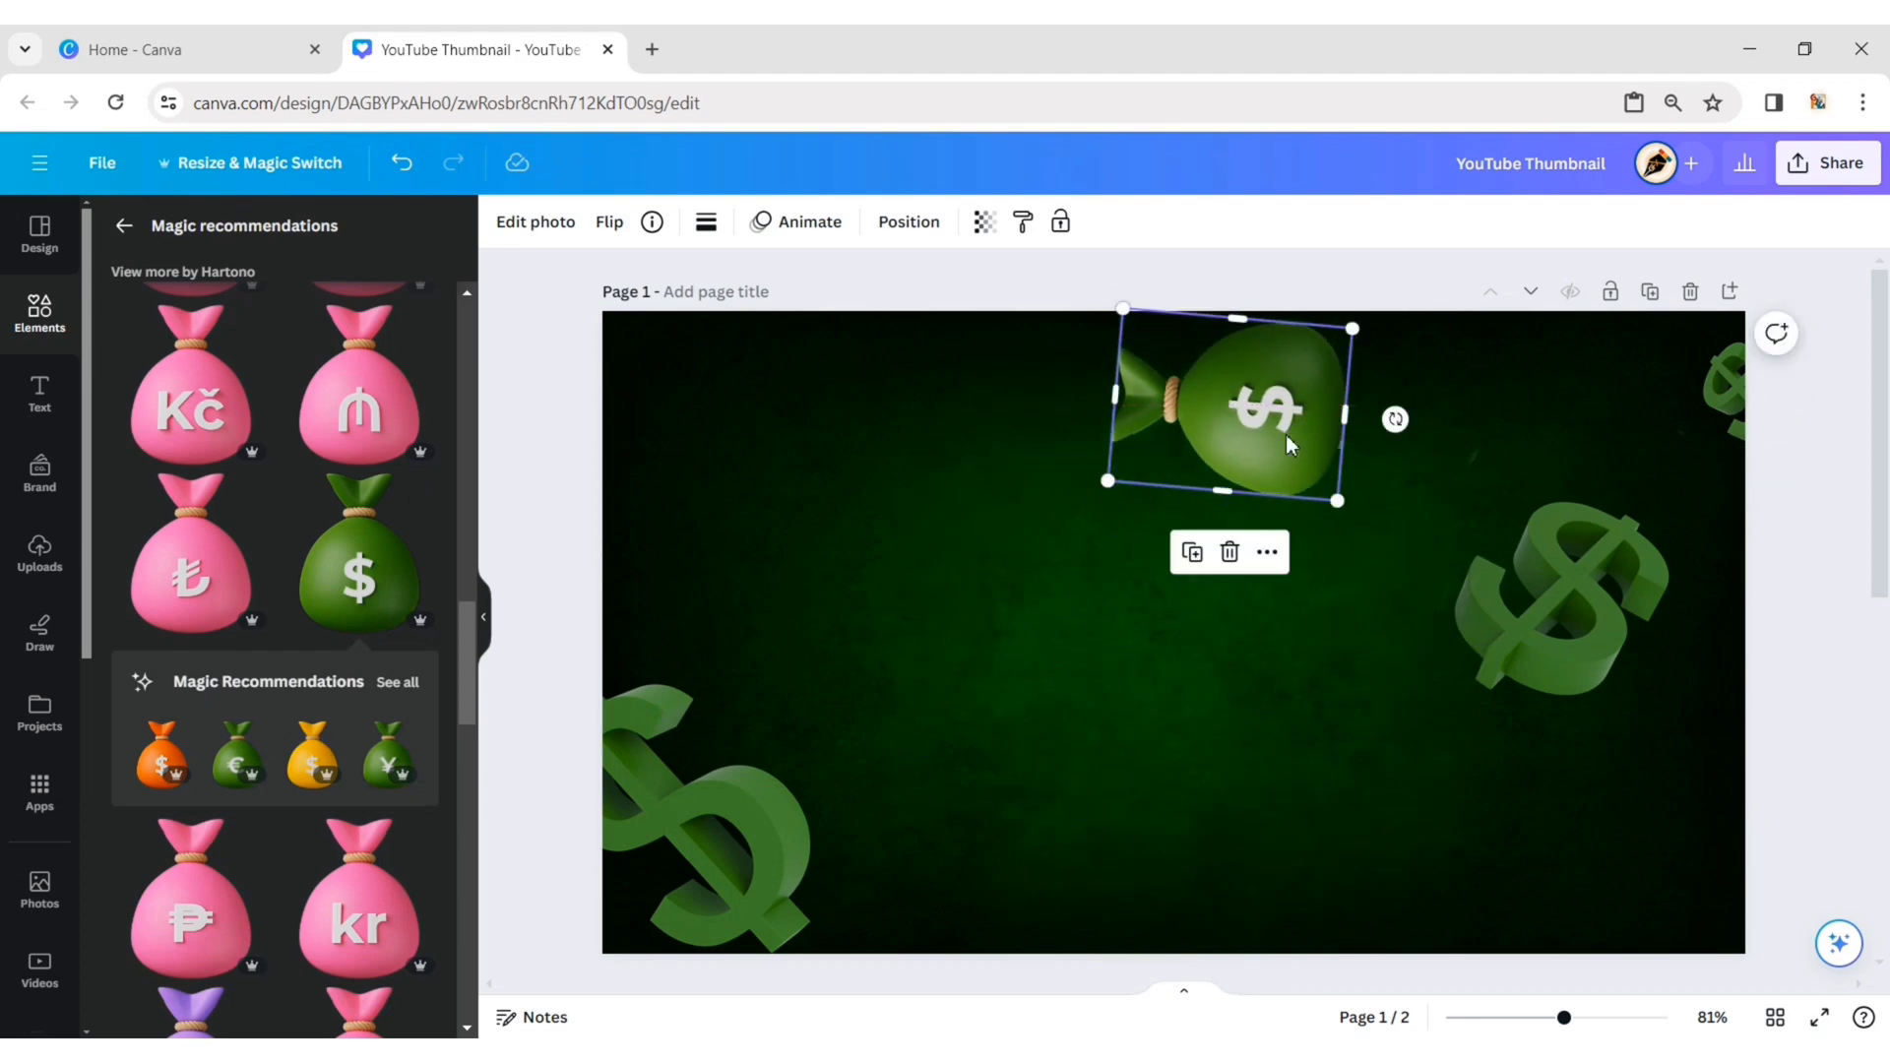
pyautogui.moveTo(1398, 426); pyautogui.dragTo(1385, 470)
pyautogui.moveTo(1306, 530); pyautogui.dragTo(1266, 464)
pyautogui.moveTo(1265, 399); pyautogui.dragTo(1329, 370)
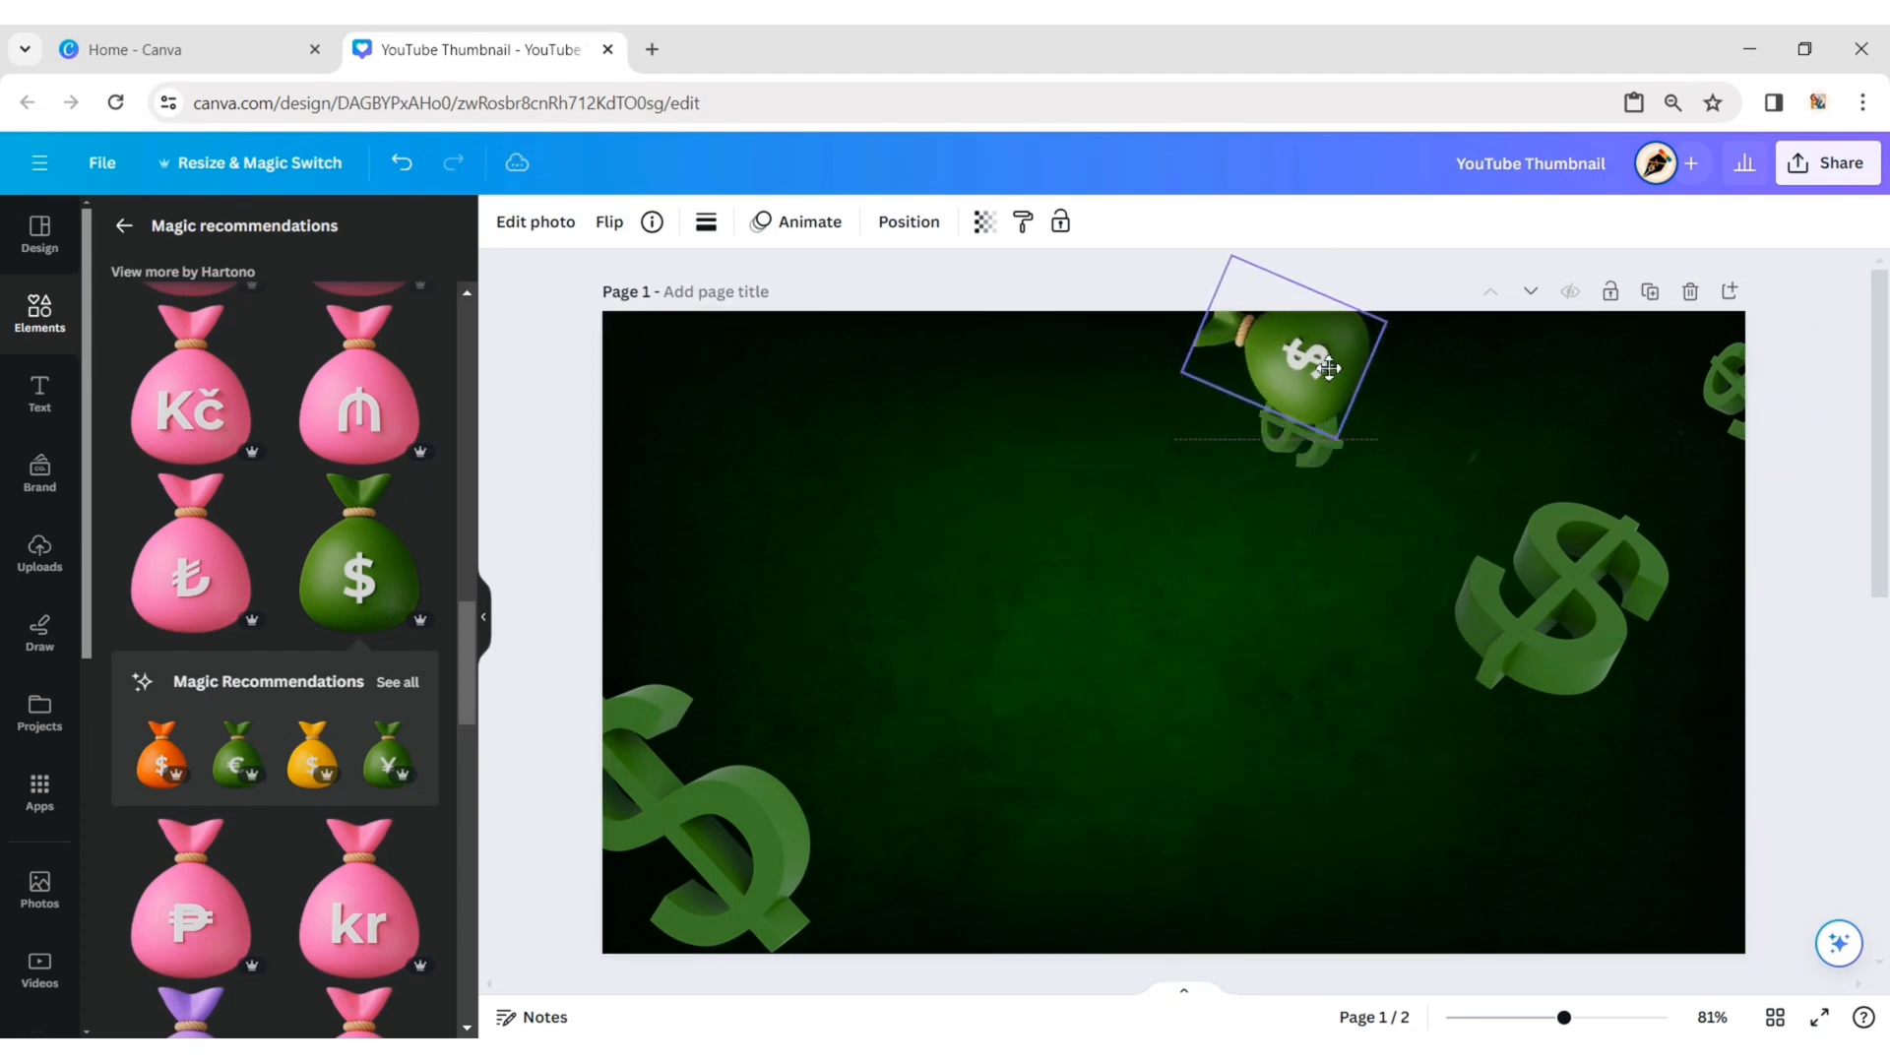
# Place a copy of the money bag partly off the page's lower edge, right of centre, with its neck tilted up
pyautogui.moveTo(1342, 449); pyautogui.dragTo(1457, 963)
pyautogui.click(1800, 561)
pyautogui.click(1833, 497)
pyautogui.moveTo(1455, 892); pyautogui.dragTo(1514, 936)
pyautogui.click(1782, 719)
# Search the graphics for "youtube logo" and add the red double-layered play button
pyautogui.click(126, 228)
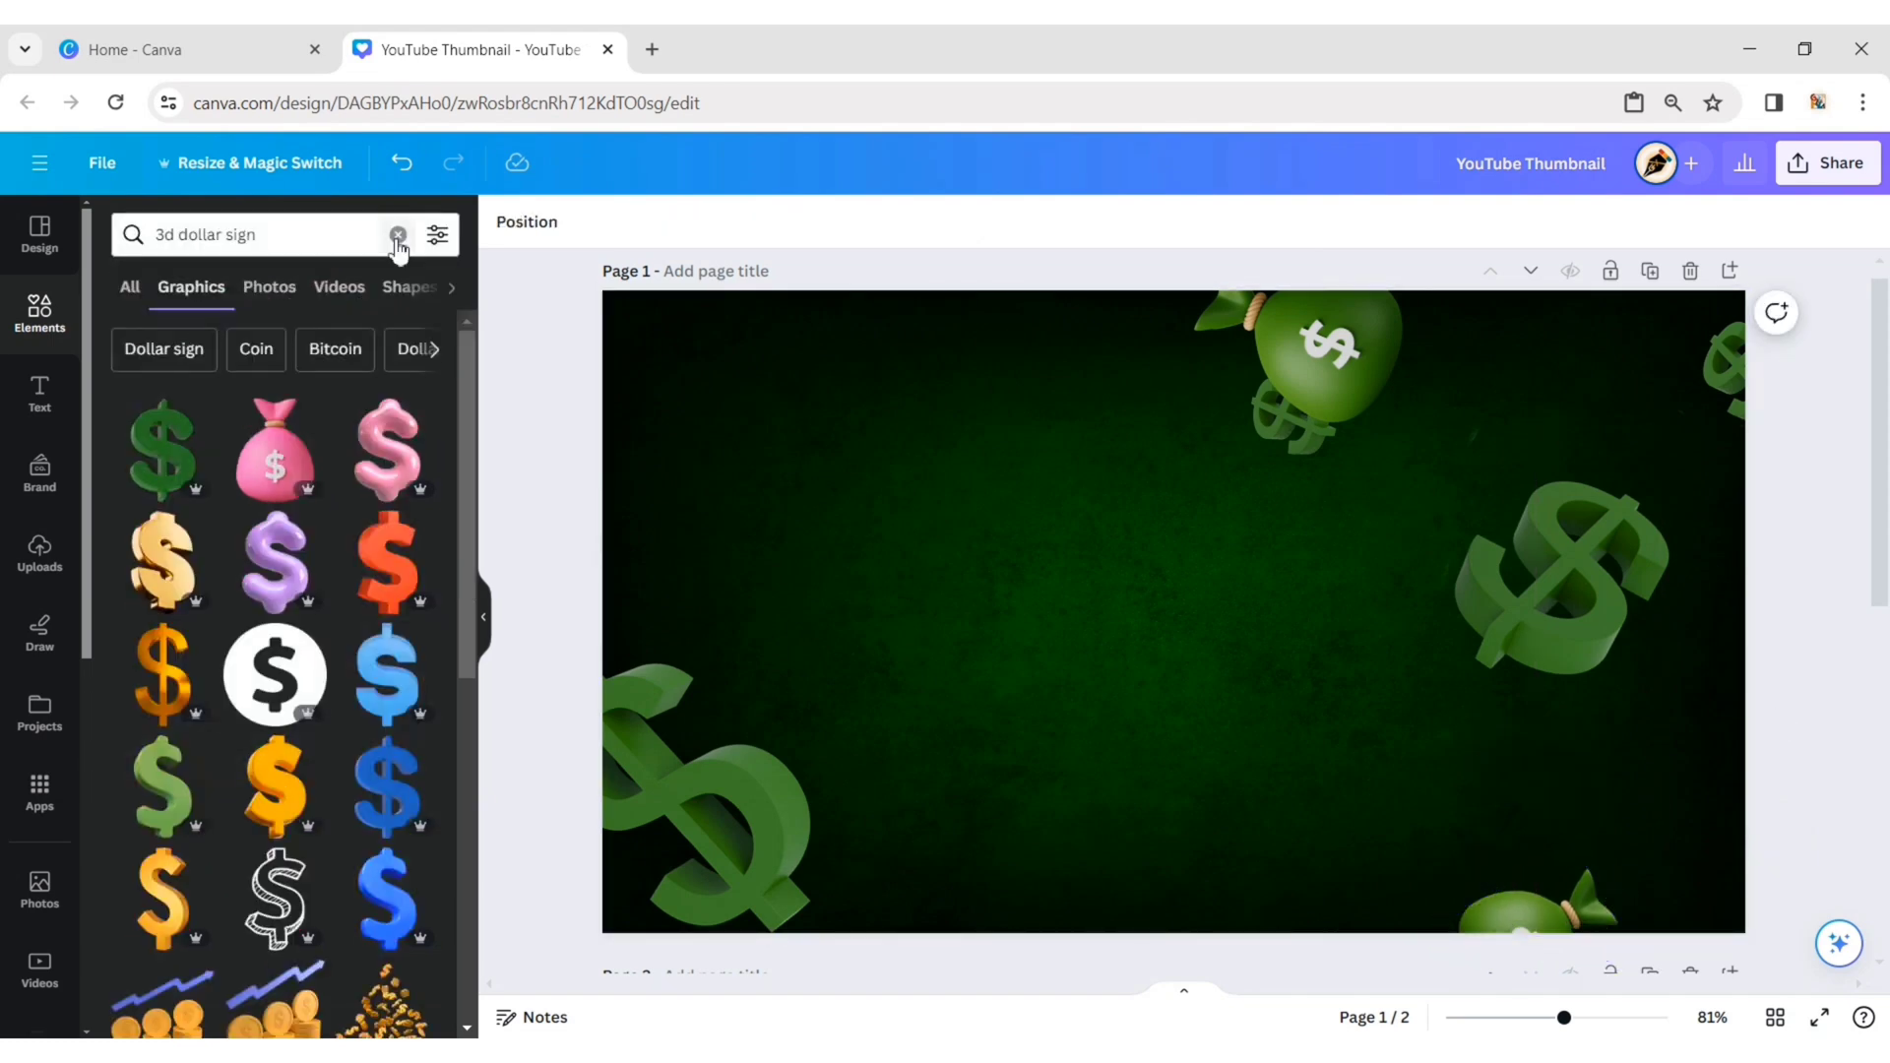
pyautogui.click(398, 234)
pyautogui.write('youtube')
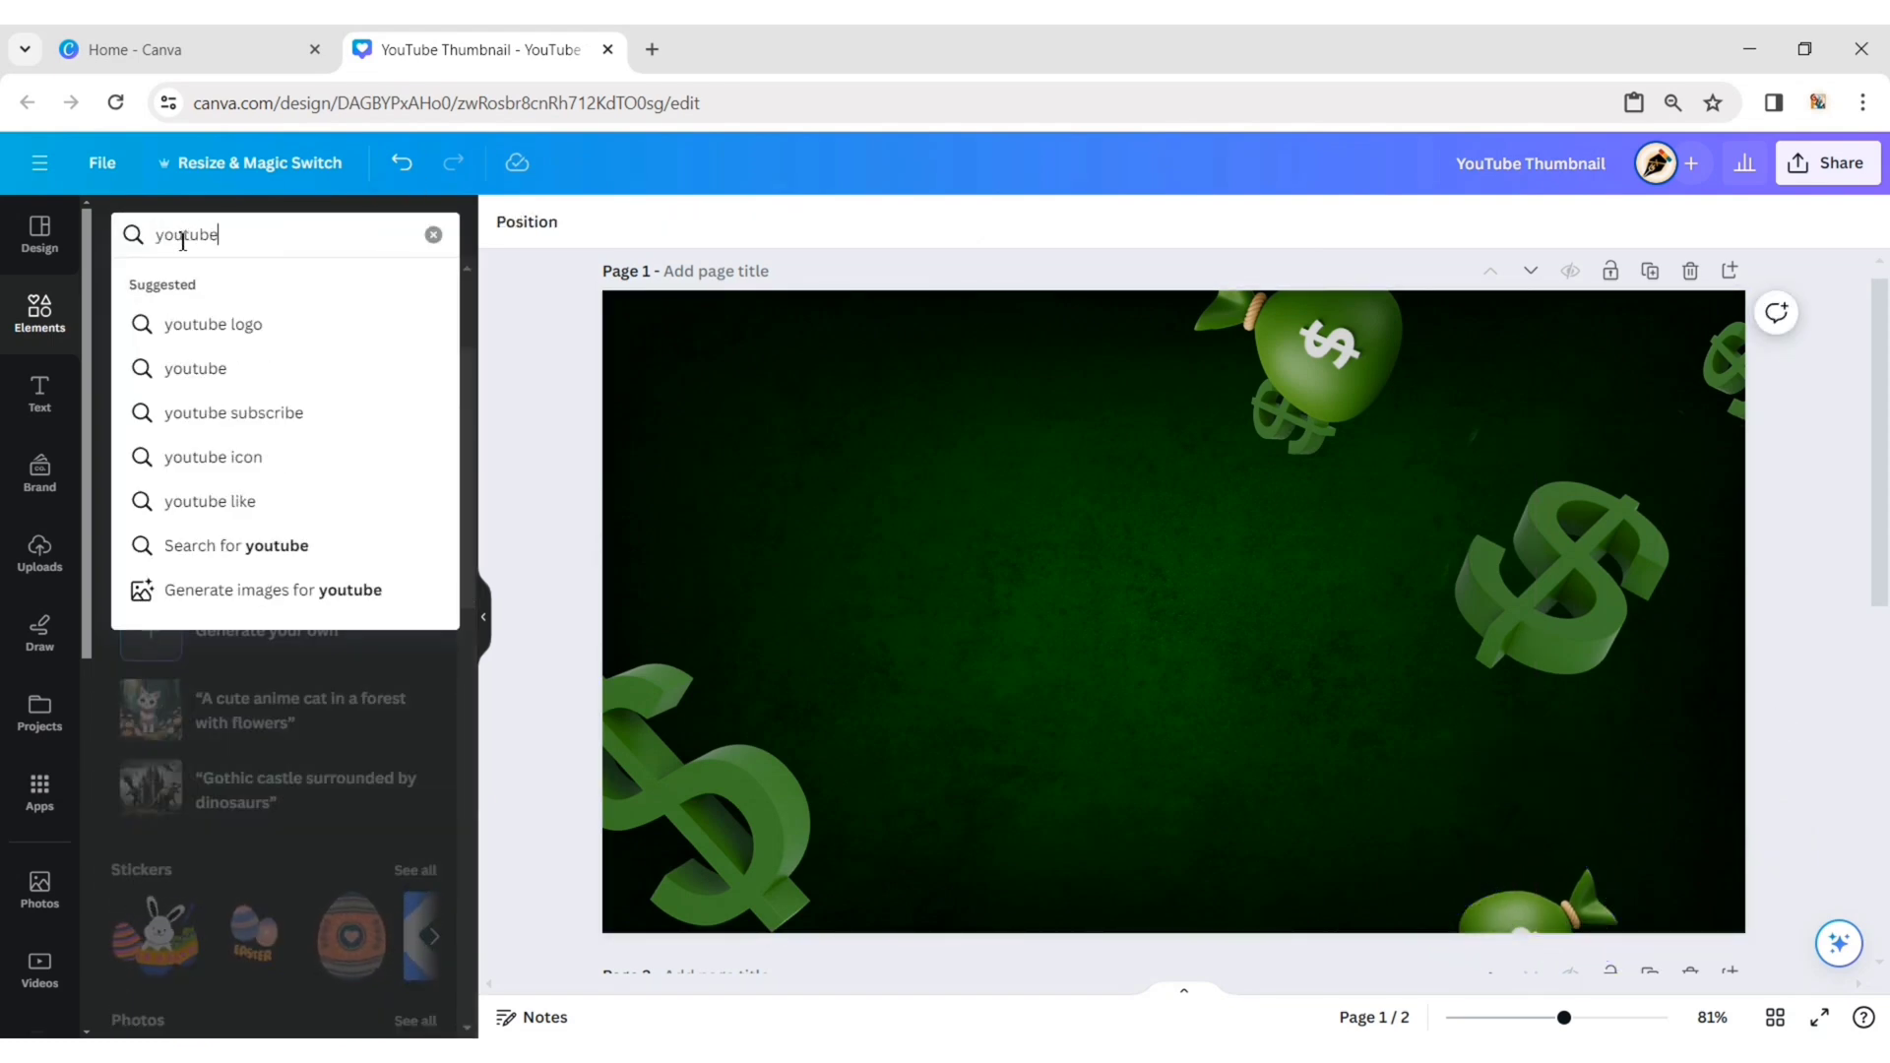
pyautogui.click(329, 325)
pyautogui.click(190, 287)
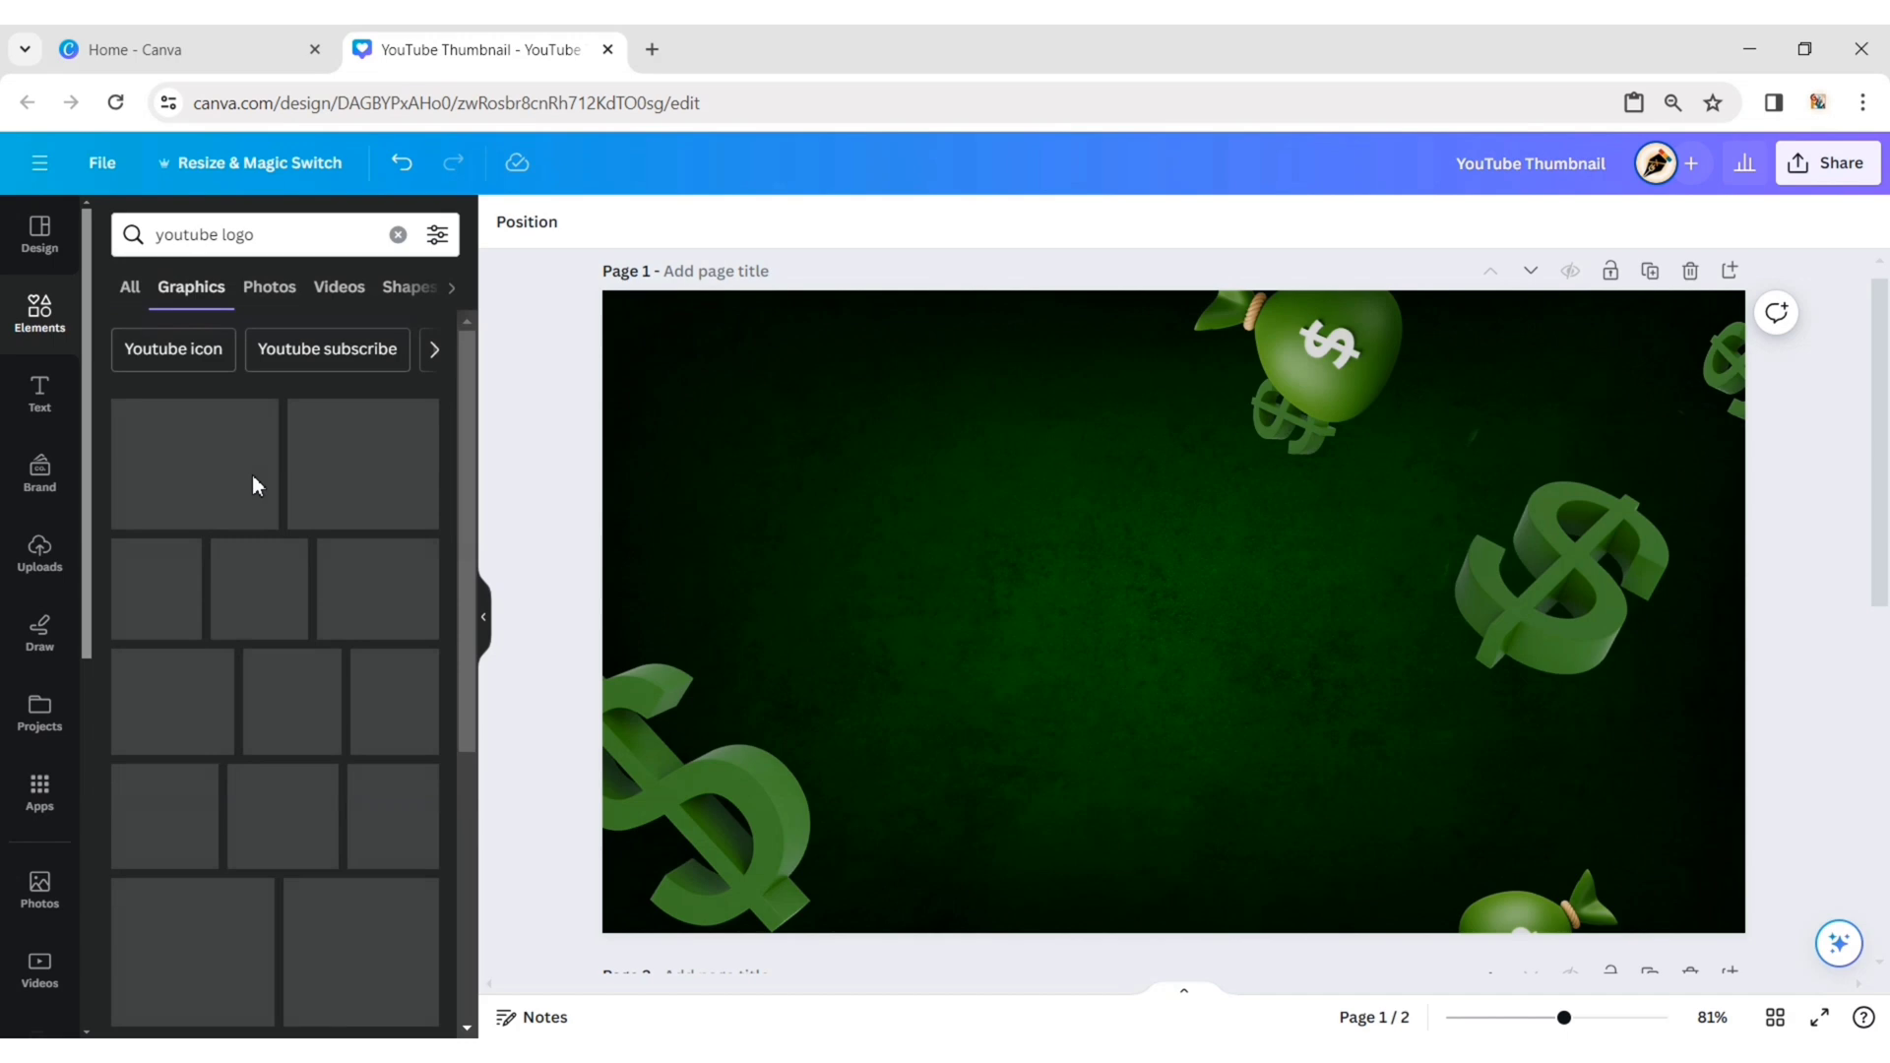
pyautogui.scroll(-1, 276, 590)
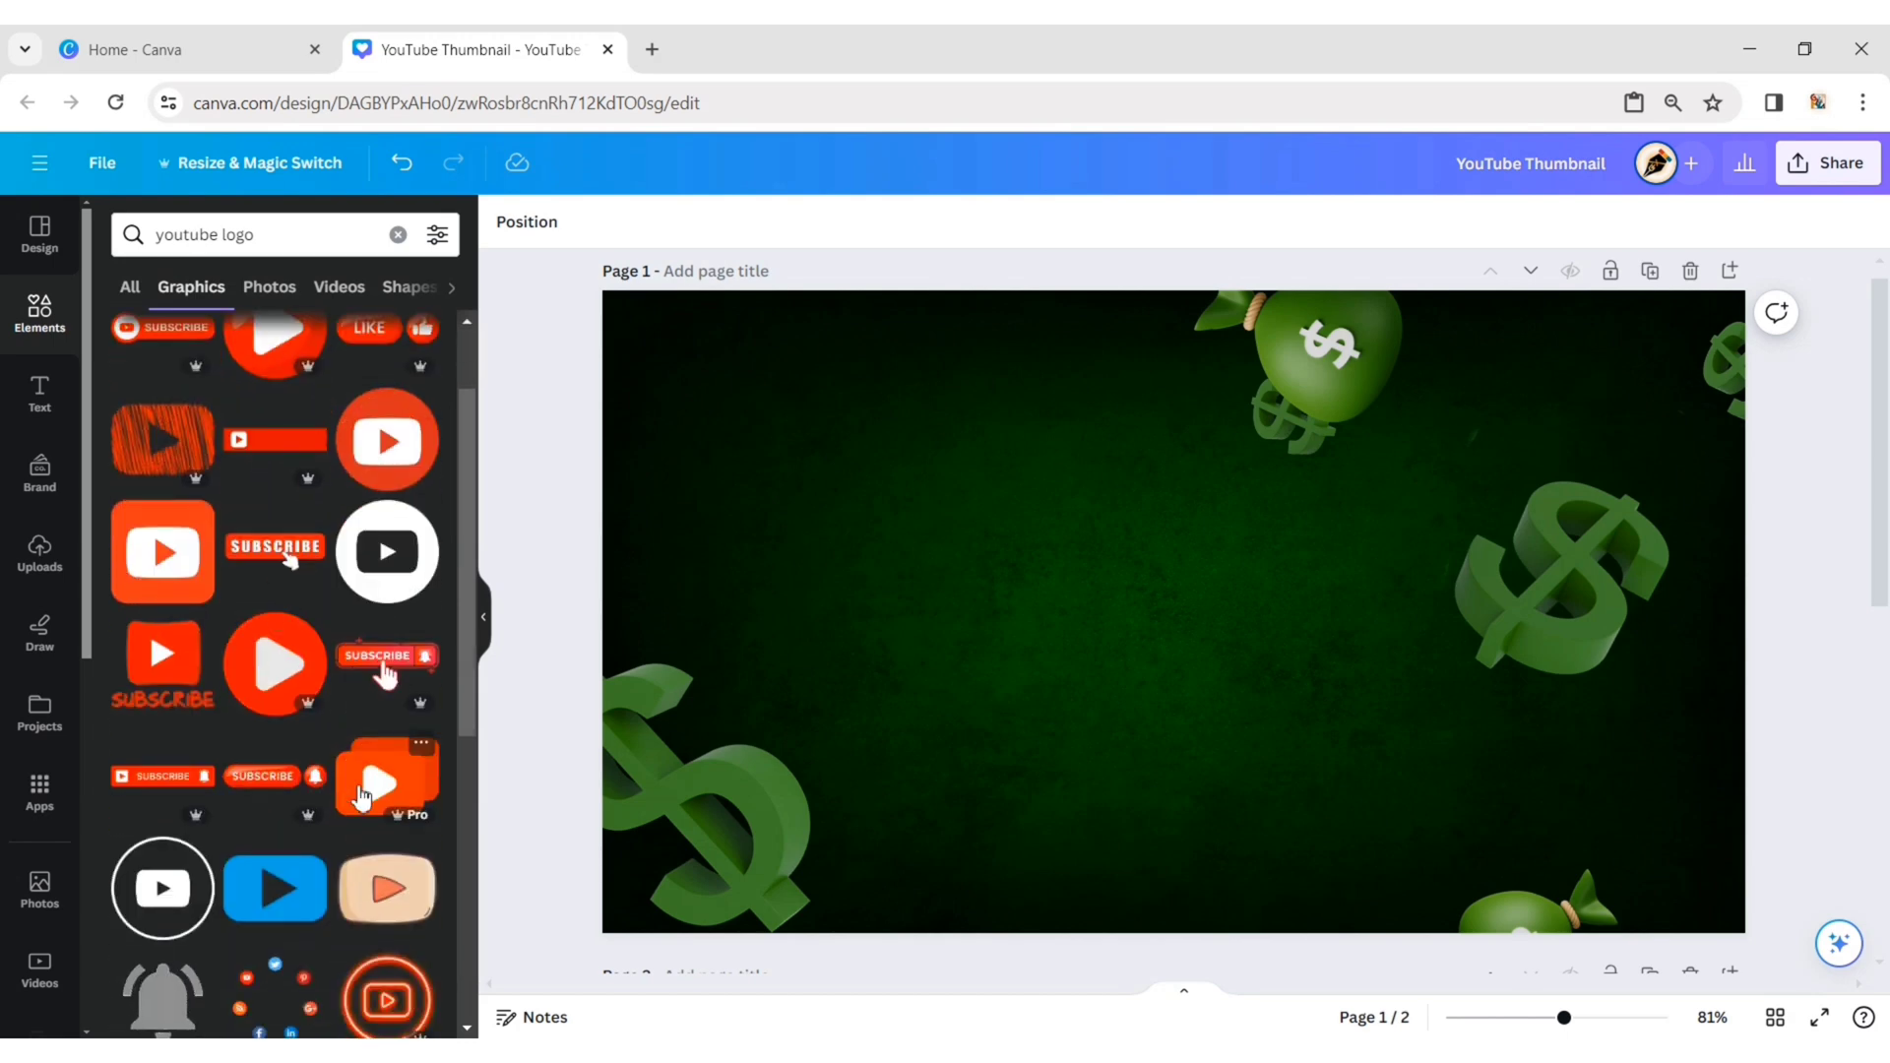
pyautogui.click(384, 782)
# Rotate the red play button 12.9° and tuck it behind the large right-hand dollar sign by sending it to the back
pyautogui.moveTo(1344, 483); pyautogui.dragTo(1572, 450)
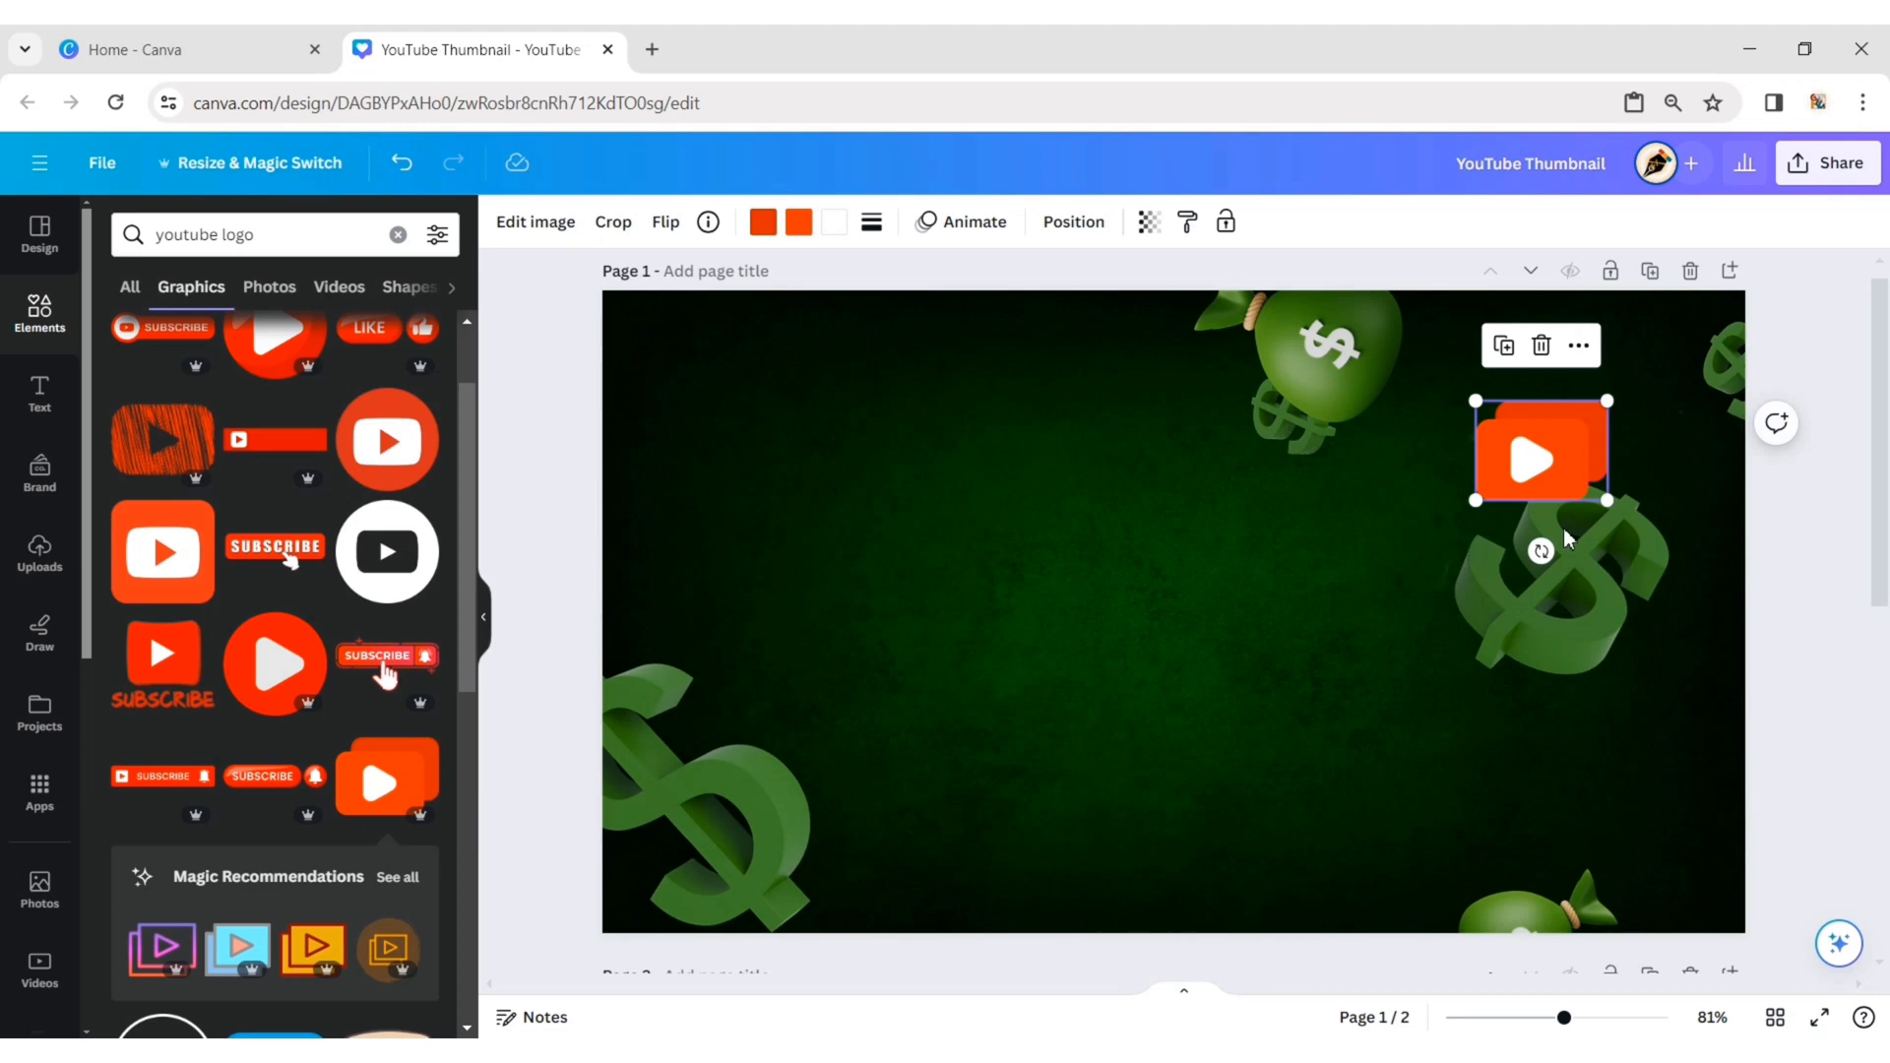
pyautogui.moveTo(1541, 553); pyautogui.dragTo(1519, 548)
pyautogui.click(1078, 225)
pyautogui.click(374, 324)
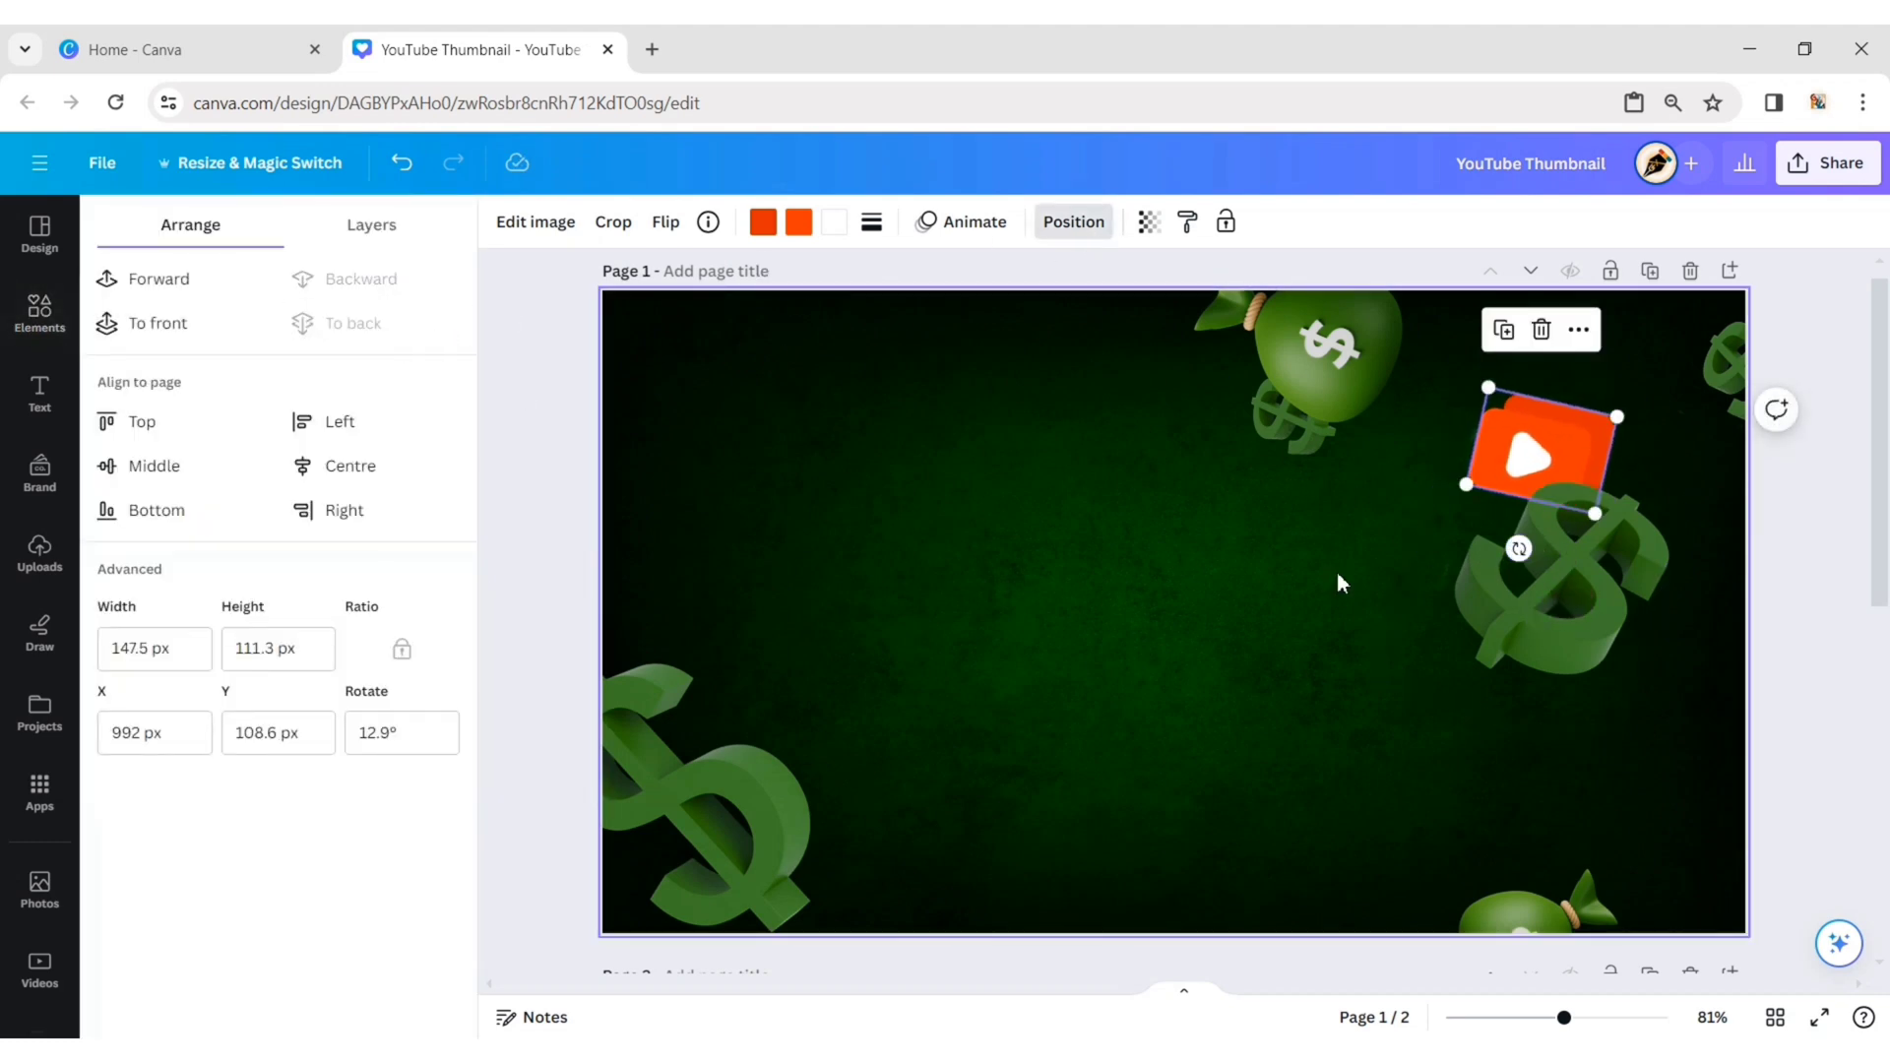
pyautogui.moveTo(1537, 461); pyautogui.dragTo(1533, 480)
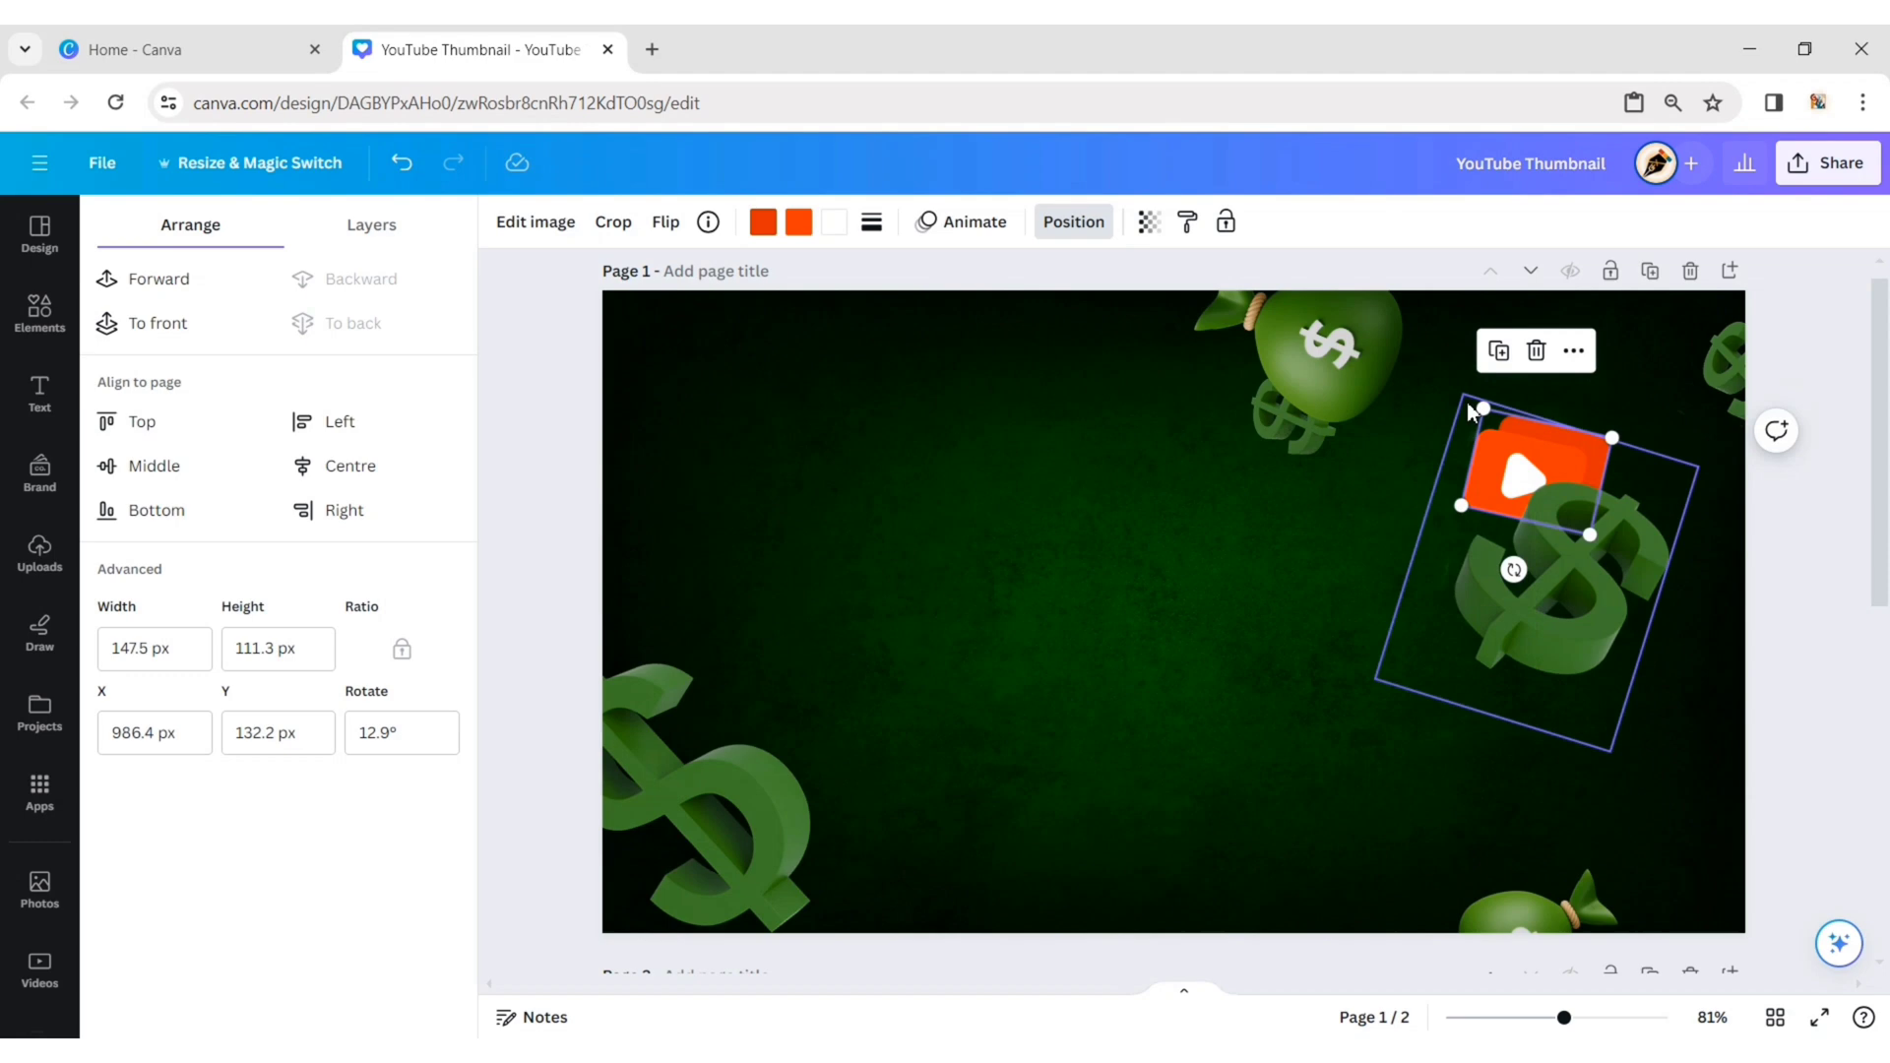
# Shrink the play button slightly and place a copy partly off the page's upper edge near the left corner
pyautogui.moveTo(1481, 408); pyautogui.dragTo(1498, 427)
pyautogui.moveTo(1567, 464); pyautogui.dragTo(751, 313)
pyautogui.click(1492, 353)
# Search the photos for "currency" and add the single curled hundred-dollar bill to the page
pyautogui.click(39, 313)
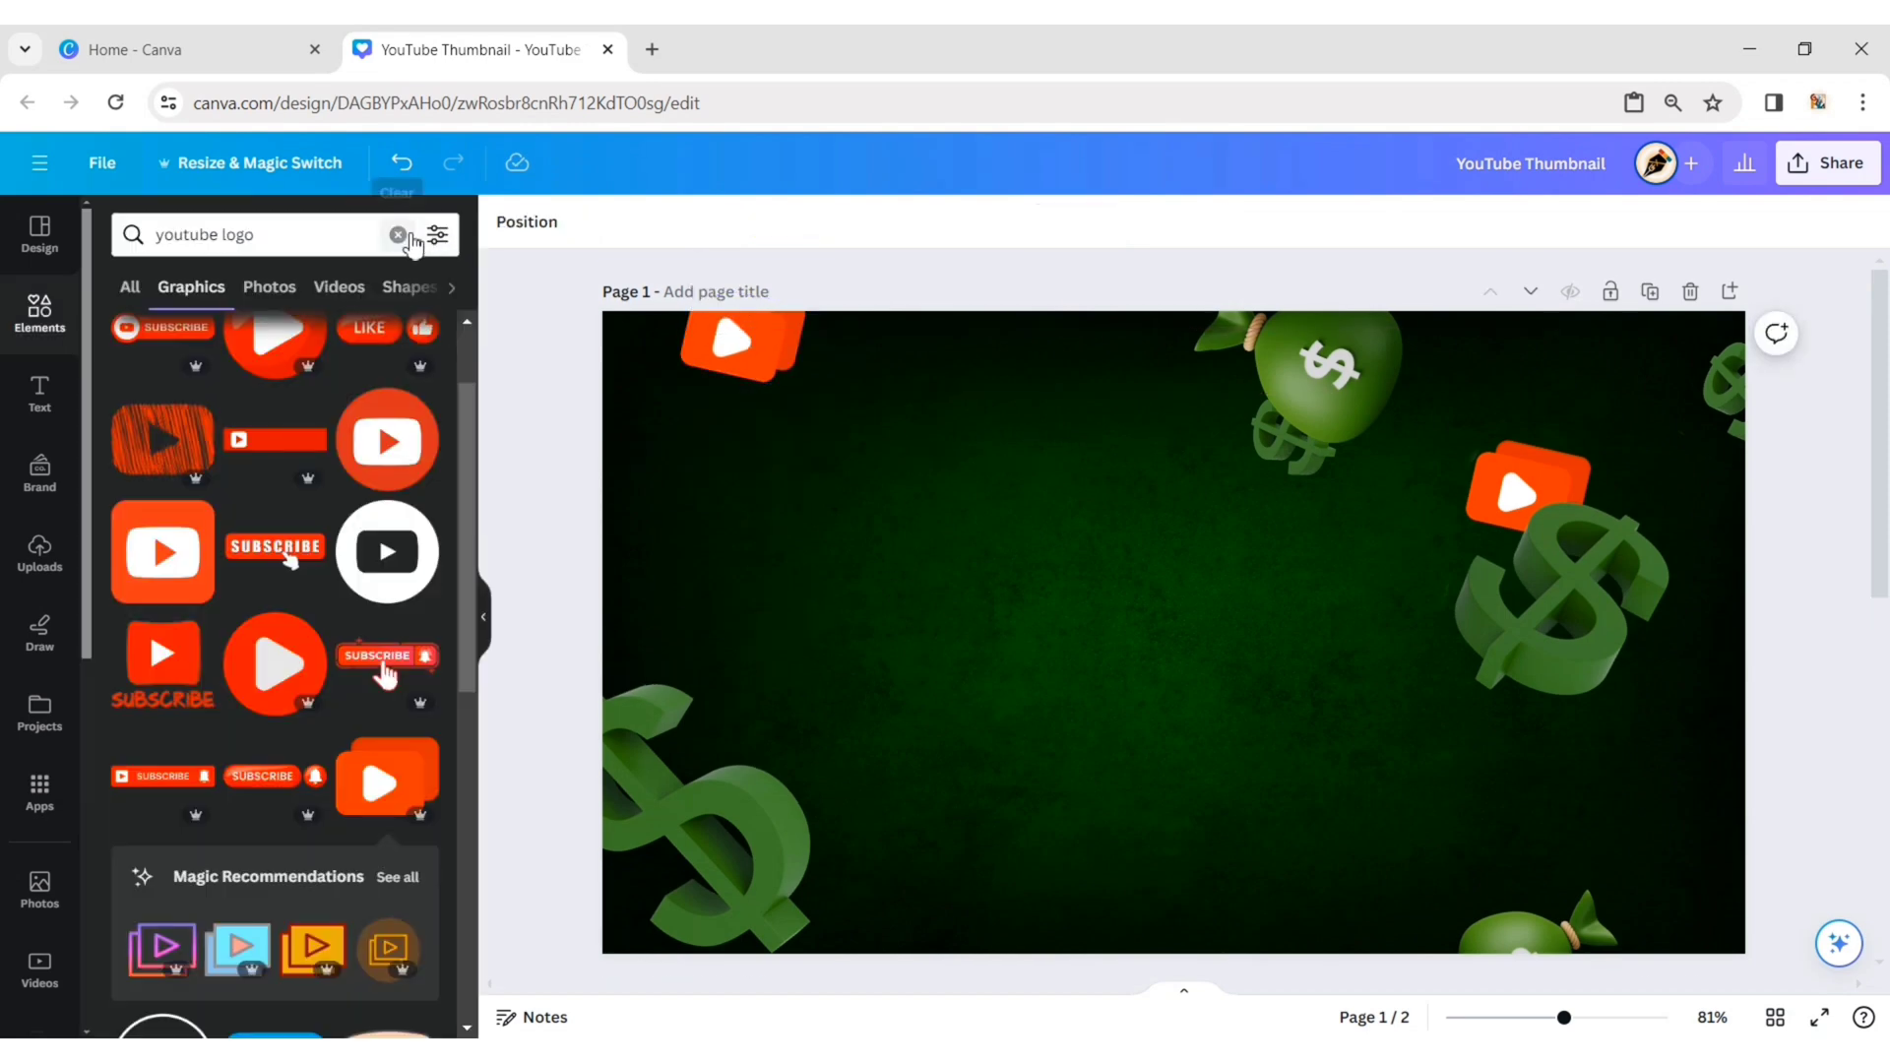
pyautogui.write('currency')
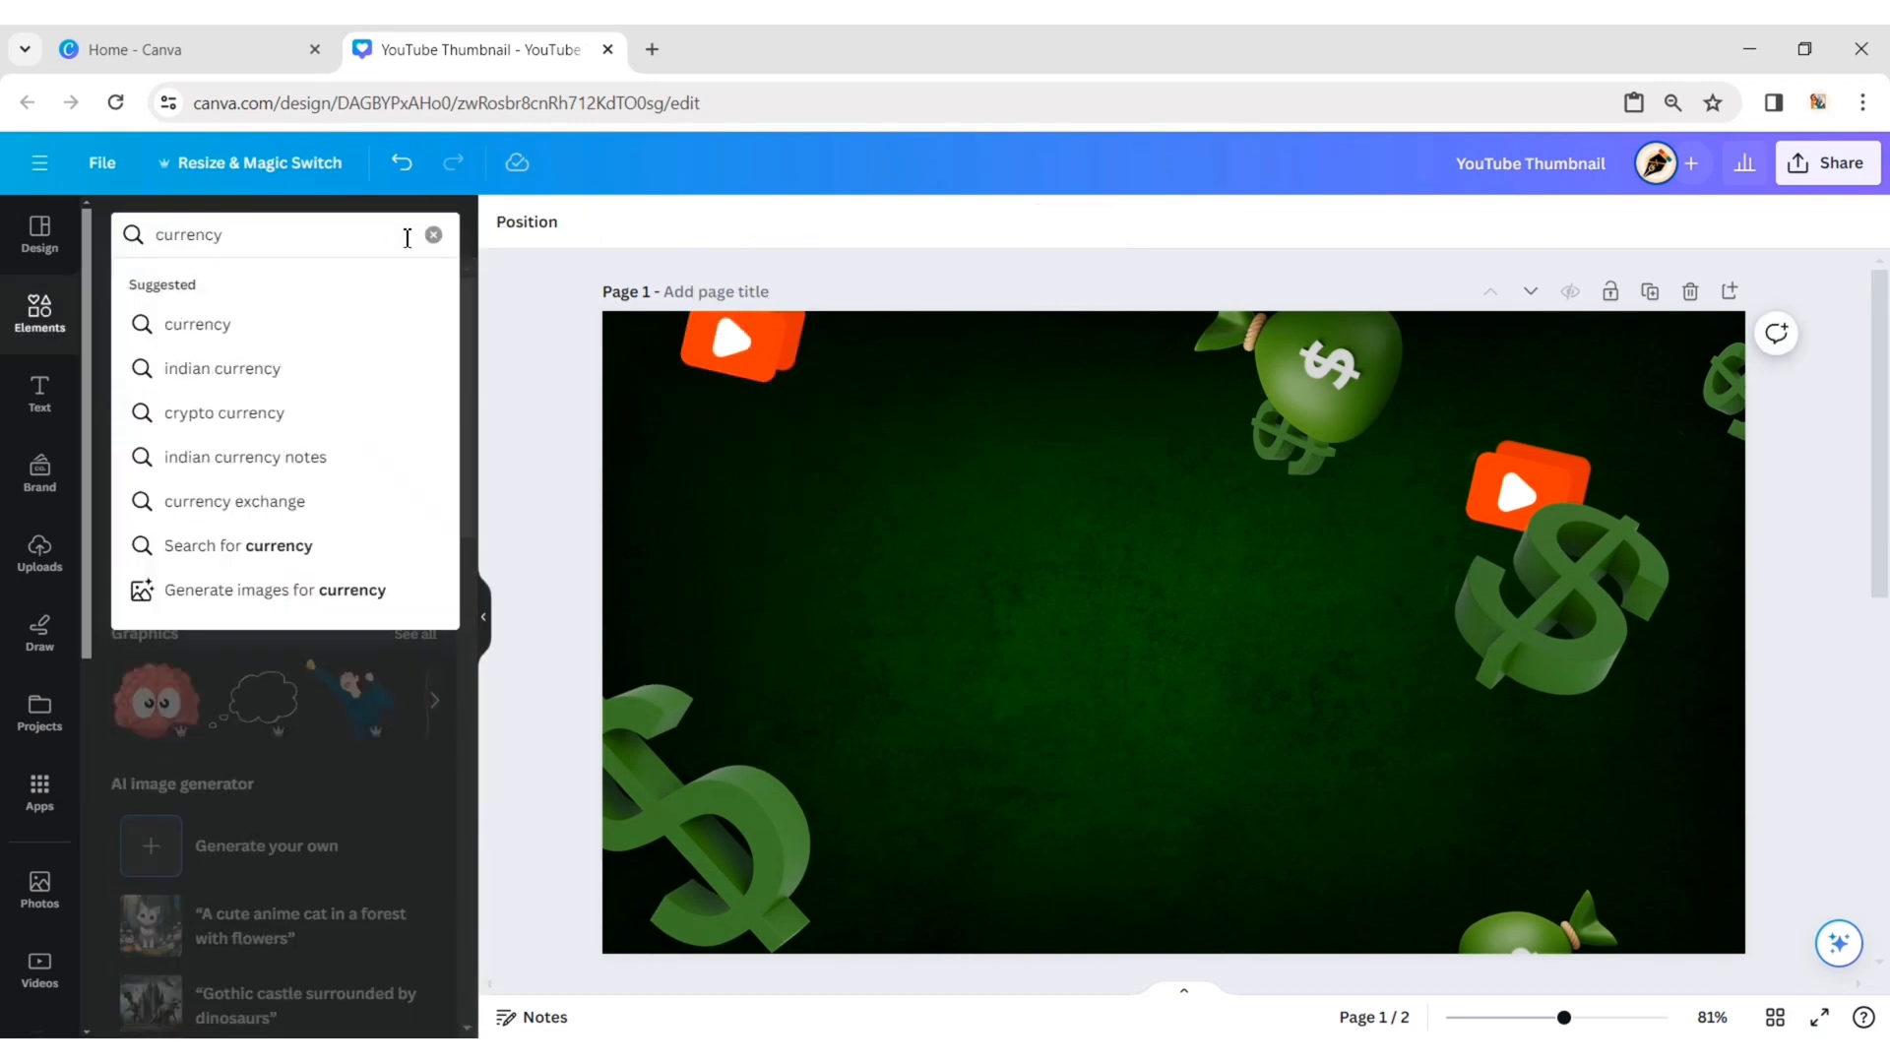
pyautogui.click(350, 323)
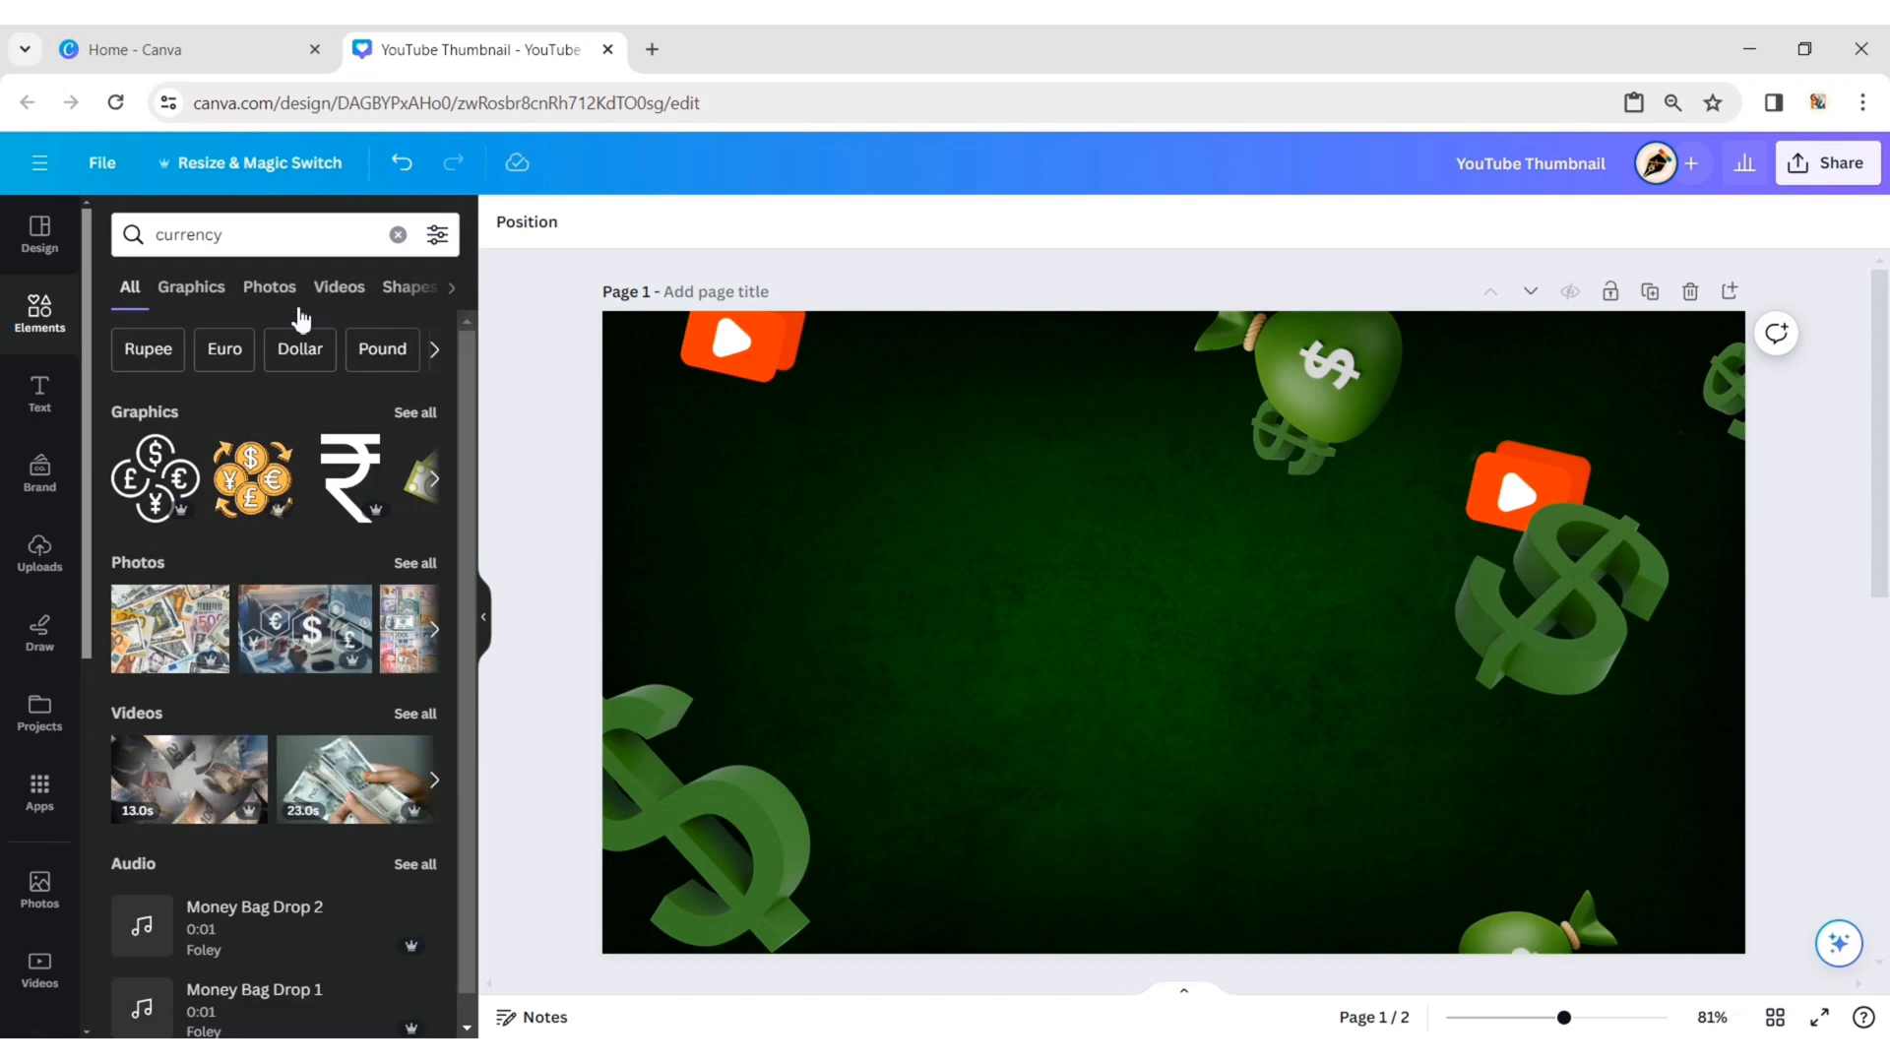
pyautogui.click(276, 292)
pyautogui.scroll(-10, 246, 611)
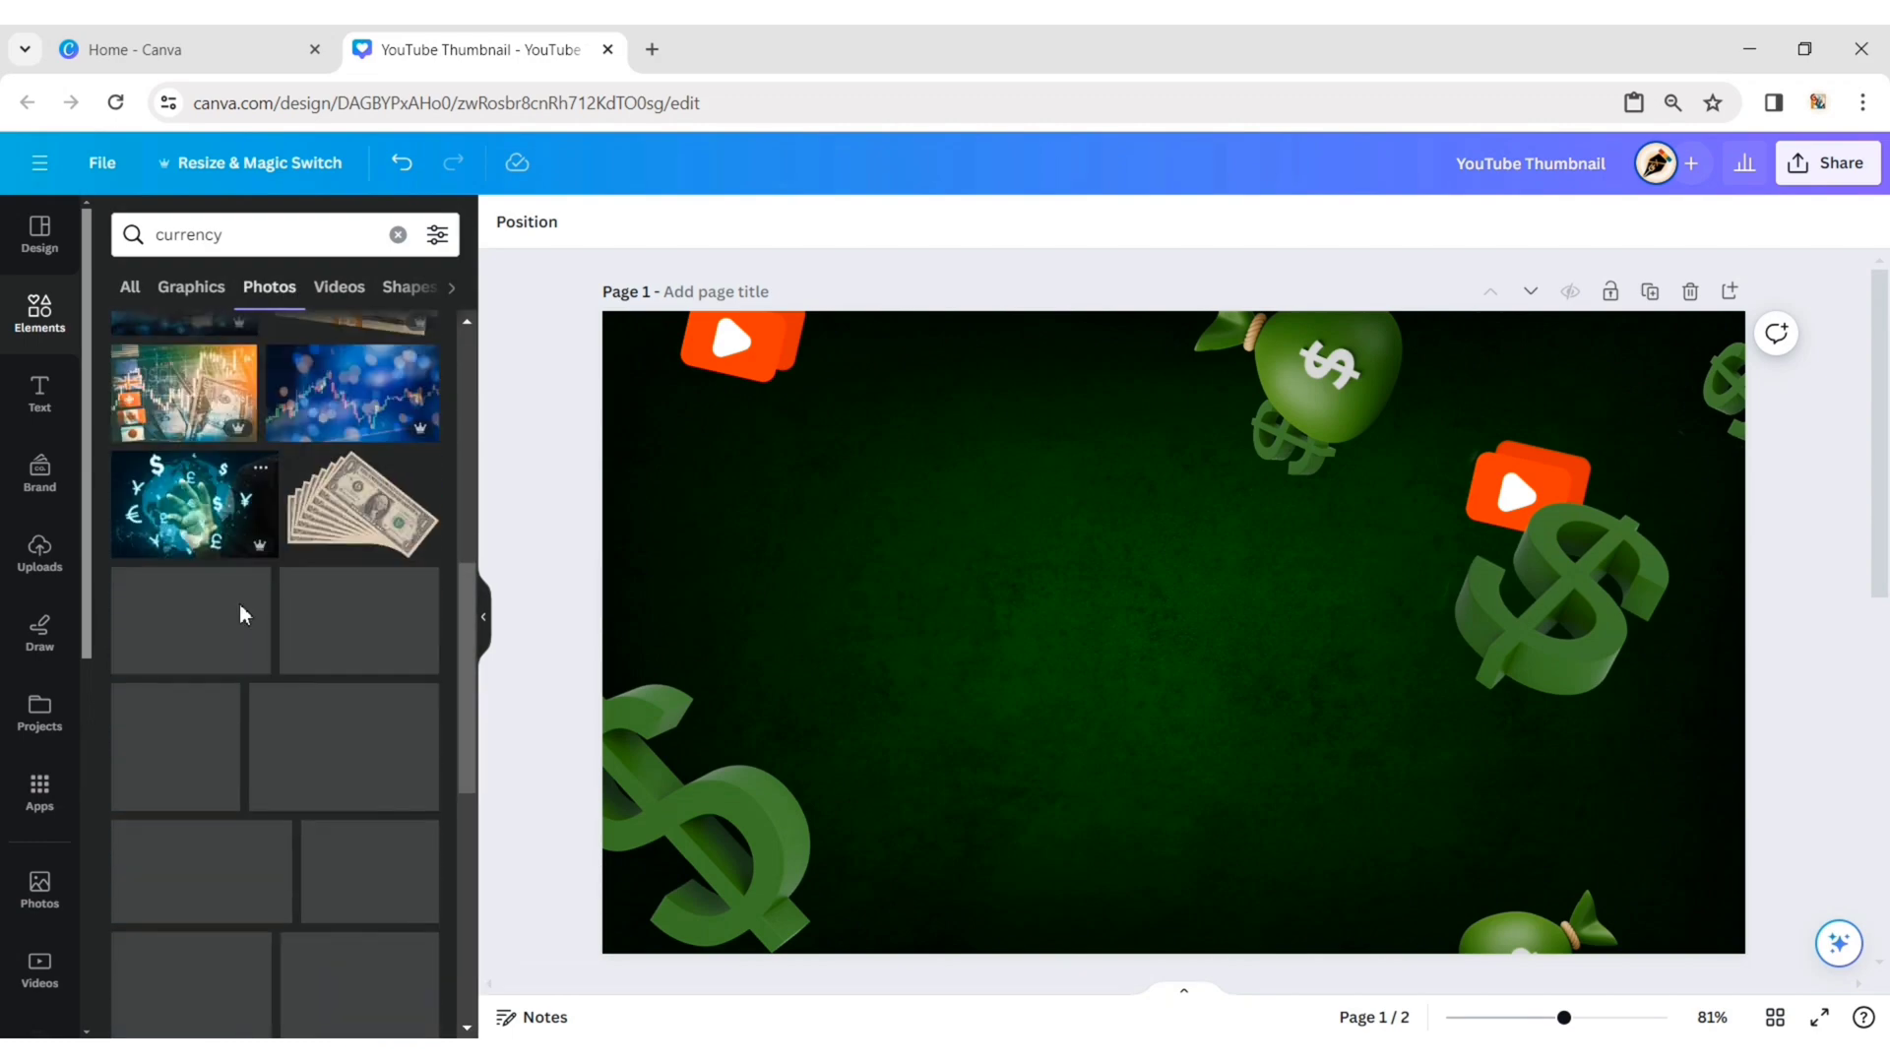
pyautogui.scroll(-3, 250, 609)
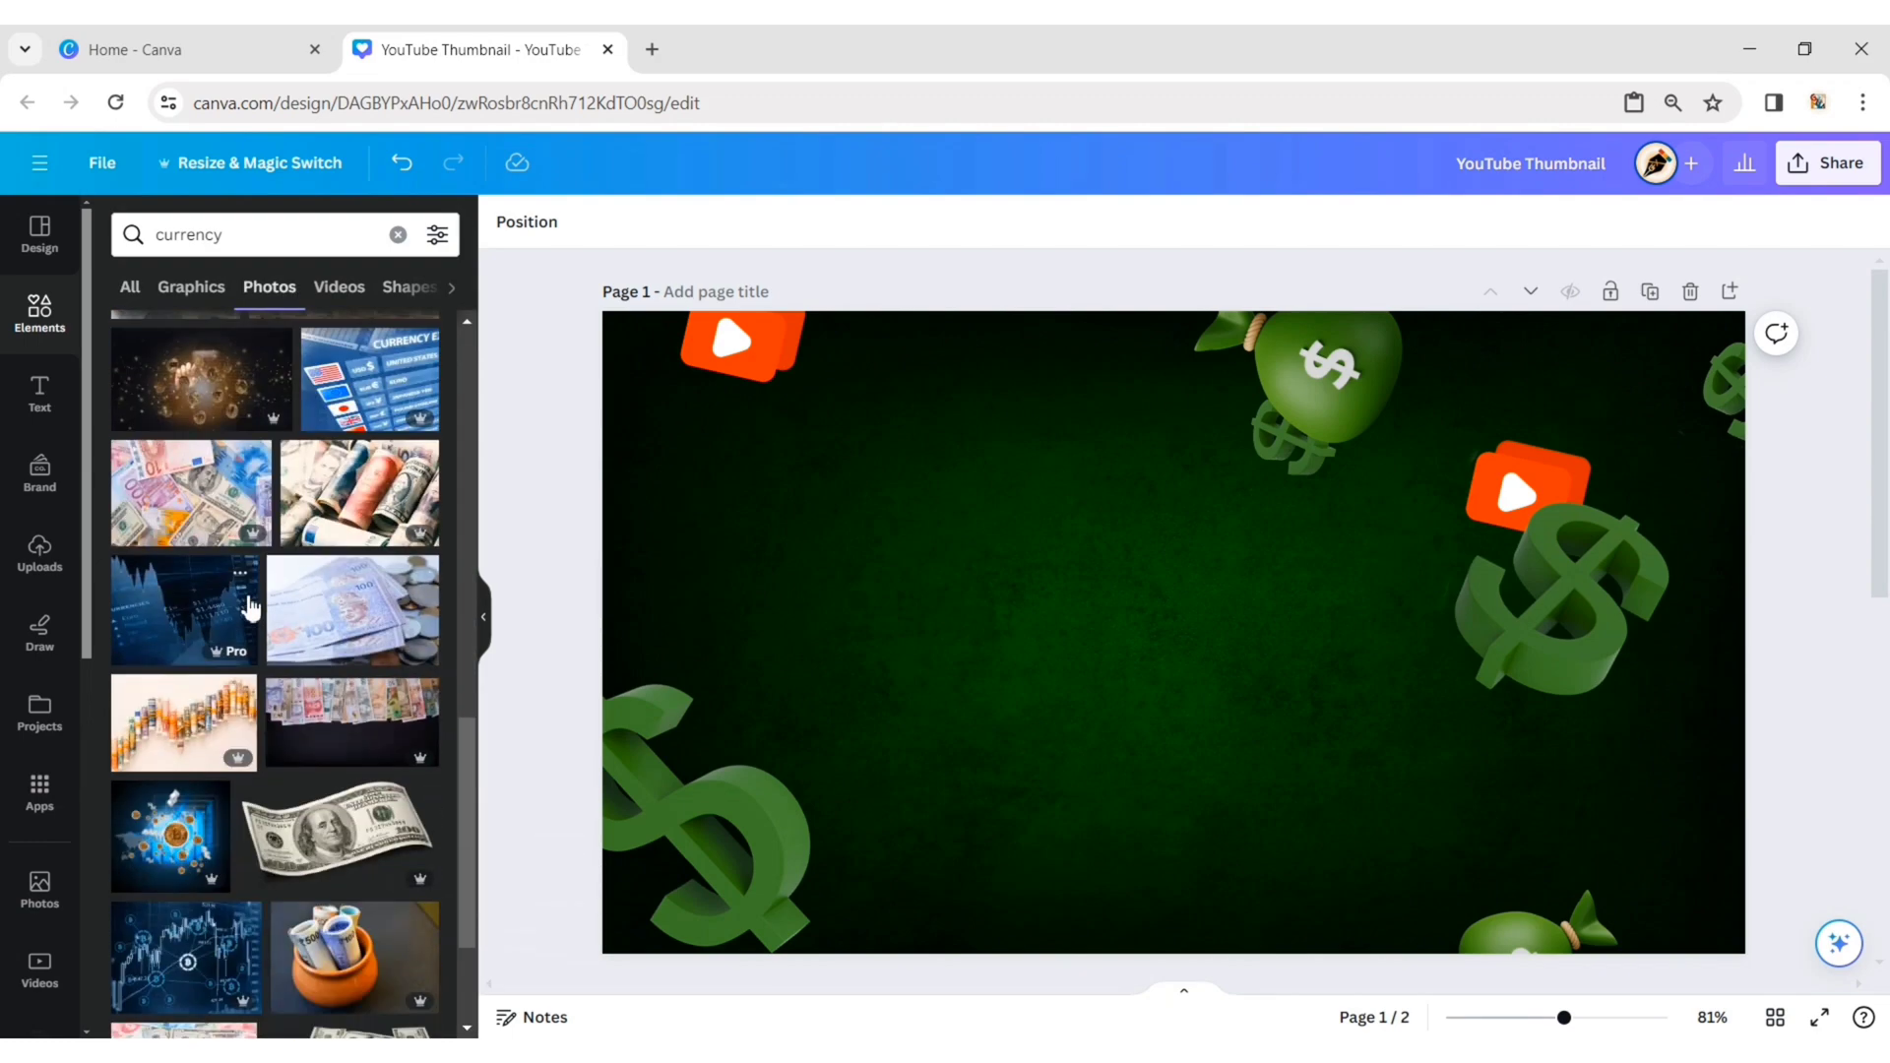
pyautogui.click(335, 859)
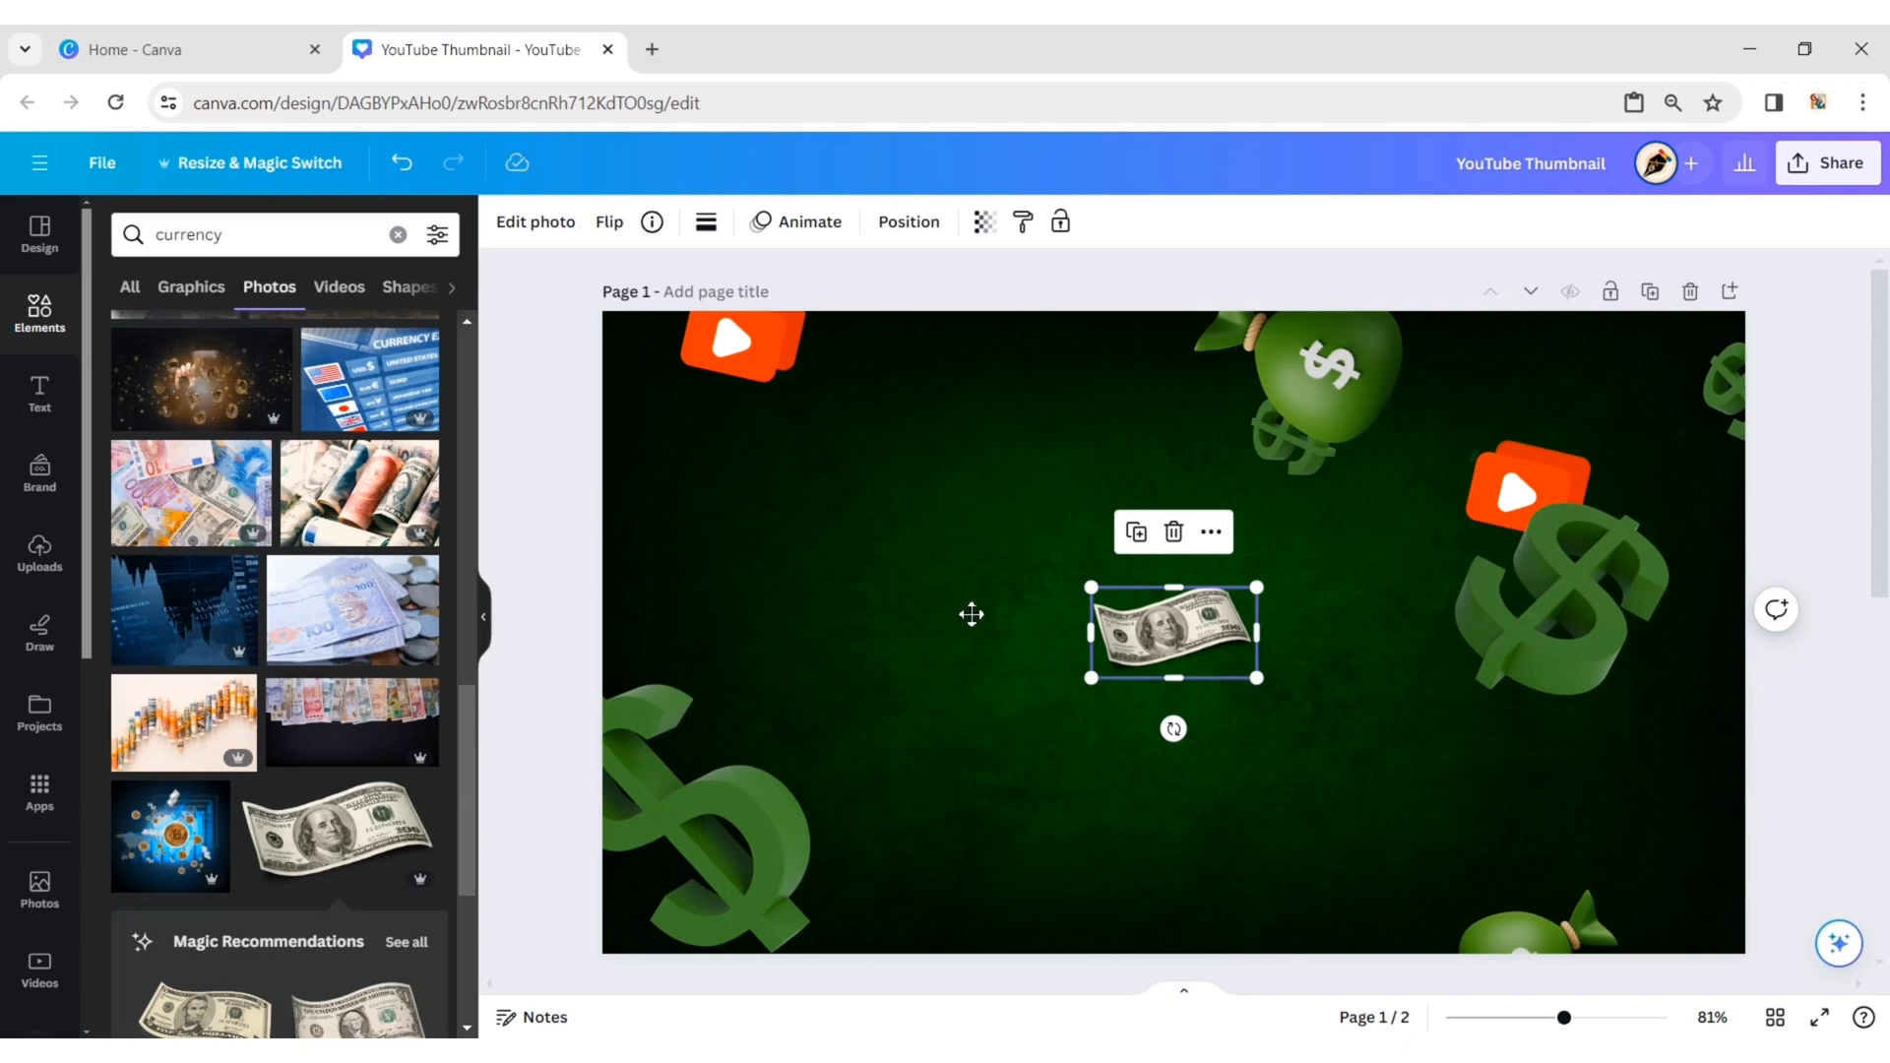
# Place the bill tilted and partly off the page's left edge above the dollar sign, and duplicate it
pyautogui.moveTo(1173, 627); pyautogui.dragTo(703, 593)
pyautogui.moveTo(703, 690)
pyautogui.mouseDown()
pyautogui.moveTo(759, 667)
pyautogui.moveTo(705, 694)
pyautogui.moveTo(772, 730)
pyautogui.moveTo(719, 687)
pyautogui.mouseUp()
pyautogui.moveTo(638, 619); pyautogui.dragTo(1390, 697)
pyautogui.click(604, 445)
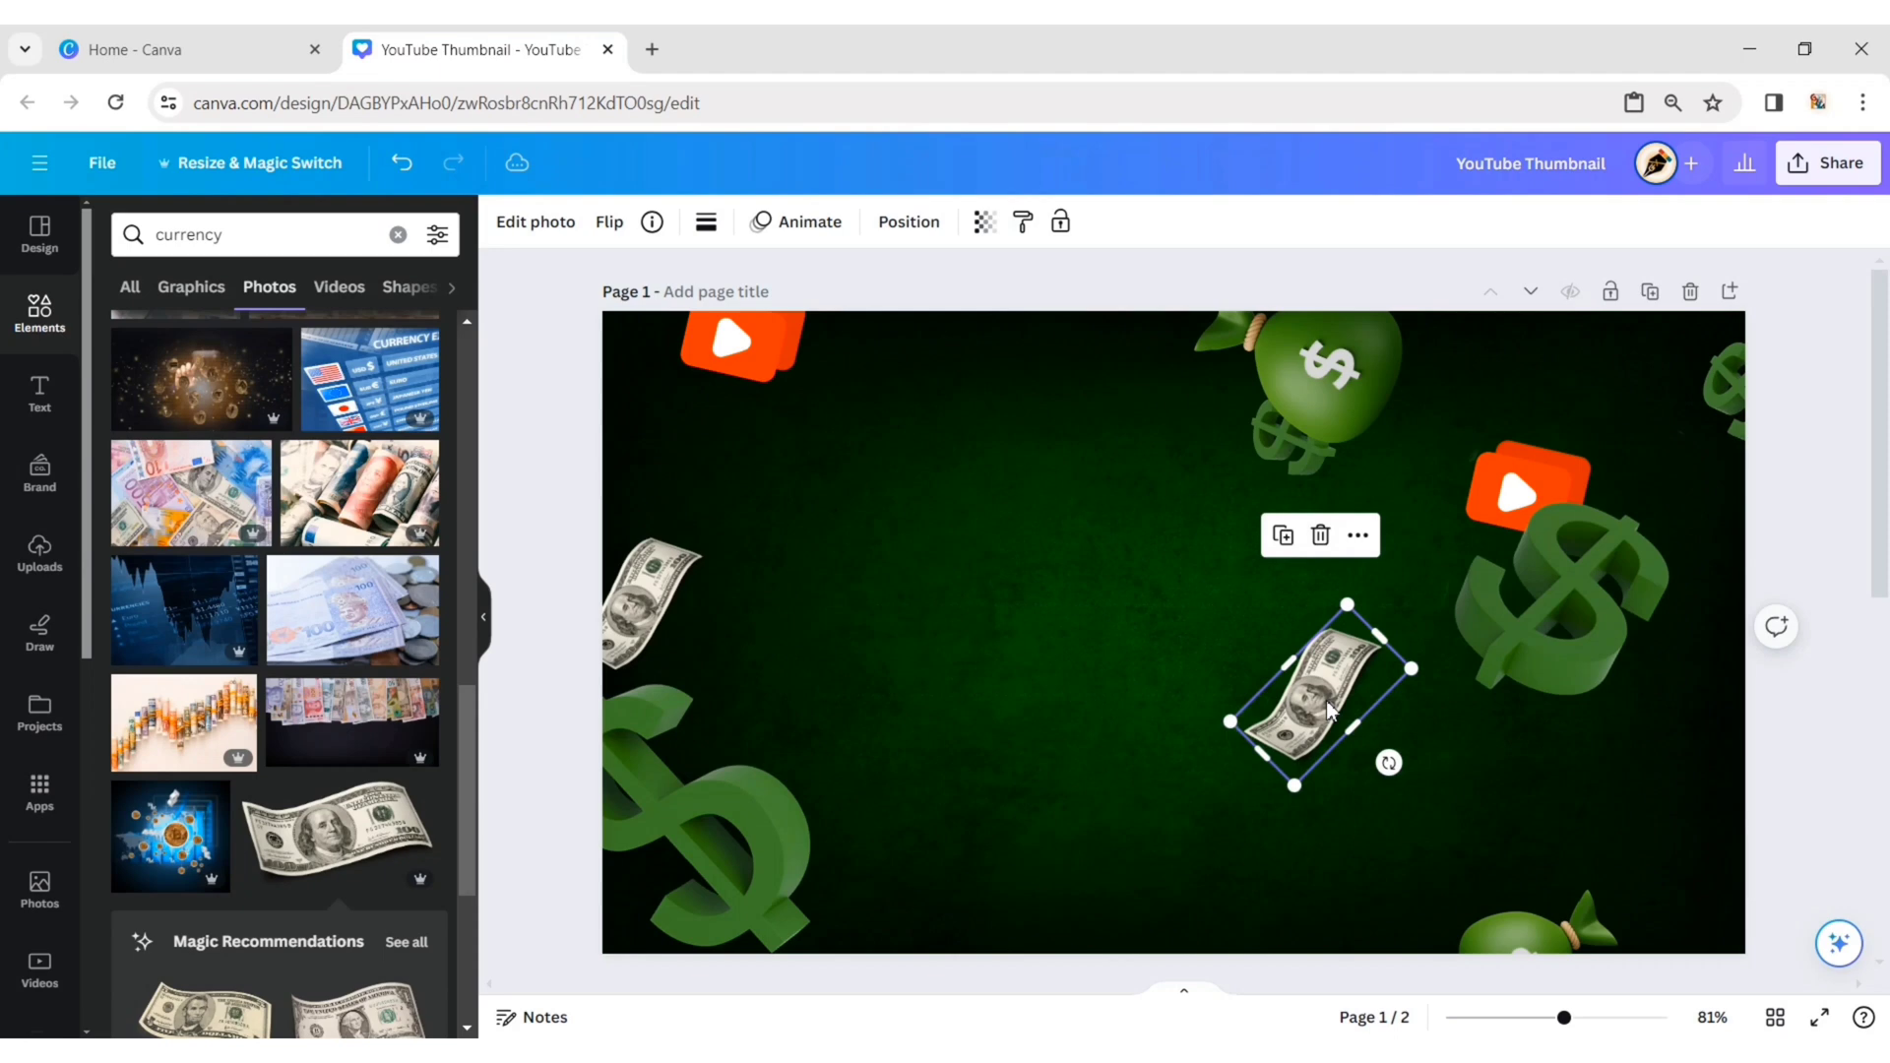
# Rotate the copied bill to slope downward and place it partly off the page's right edge beside the large dollar sign
pyautogui.moveTo(1388, 764); pyautogui.dragTo(1296, 774)
pyautogui.moveTo(1319, 691); pyautogui.dragTo(1739, 696)
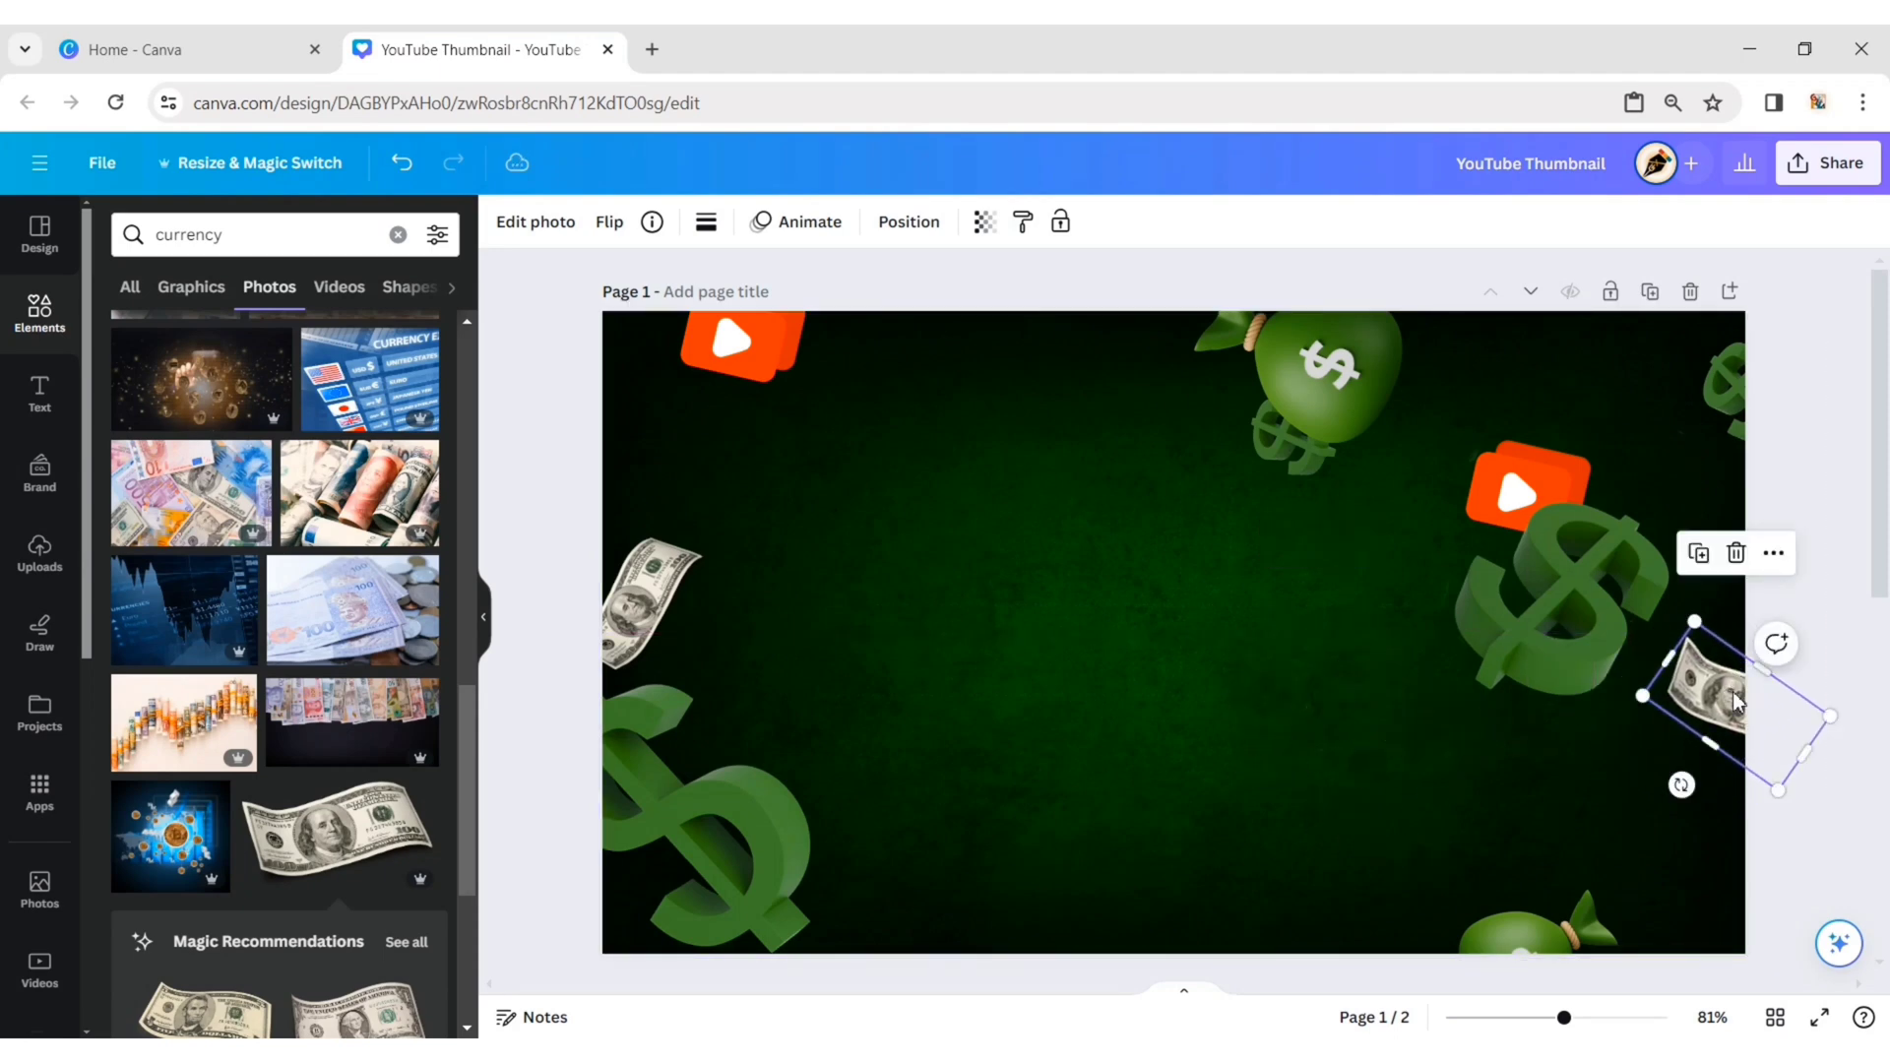
pyautogui.moveTo(1680, 786); pyautogui.dragTo(1670, 775)
# Place another copy of the bill near the page centre and rotate it almost horizontal
pyautogui.moveTo(1726, 682); pyautogui.dragTo(1058, 660)
pyautogui.click(1691, 550)
pyautogui.moveTo(1026, 748); pyautogui.dragTo(1084, 683)
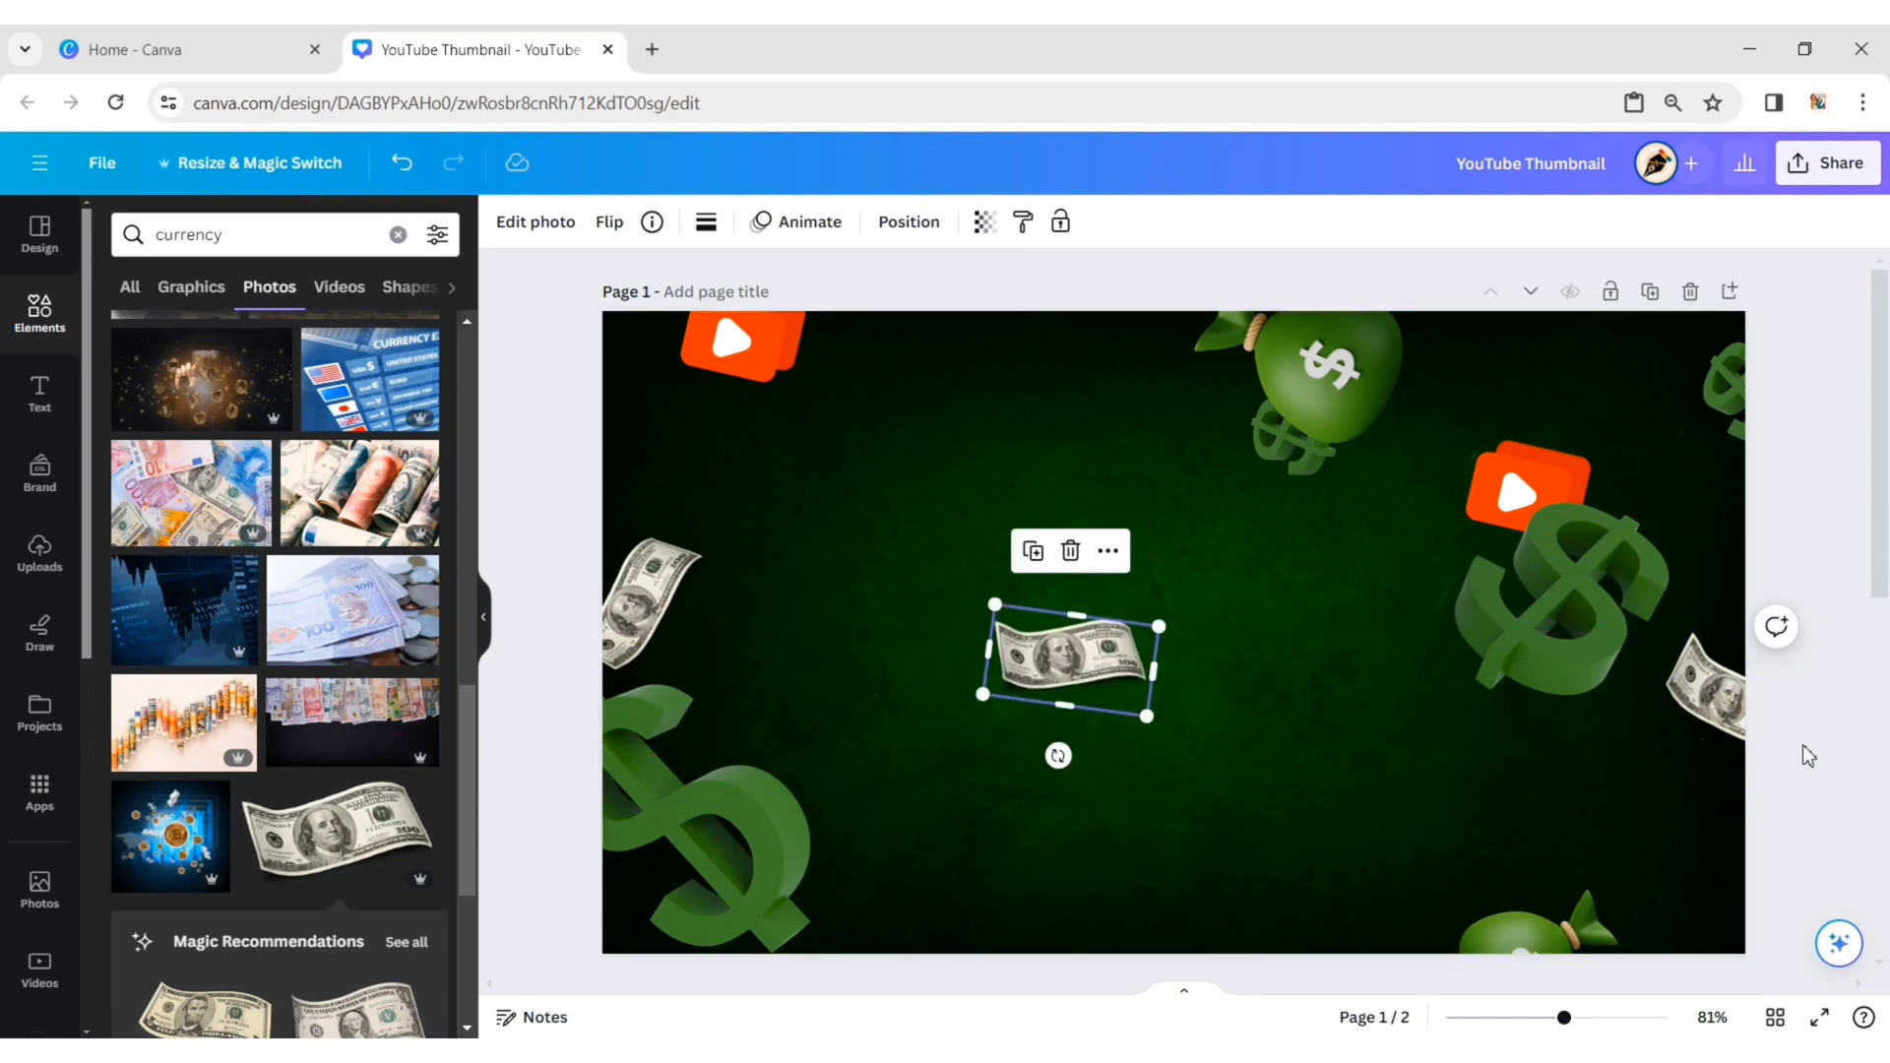
pyautogui.hotkey('ctrl', 'z')
# Nudge the large dollar sign in the page's lower-left corner slightly down and blur its whole image at intensity 51
pyautogui.click(759, 854)
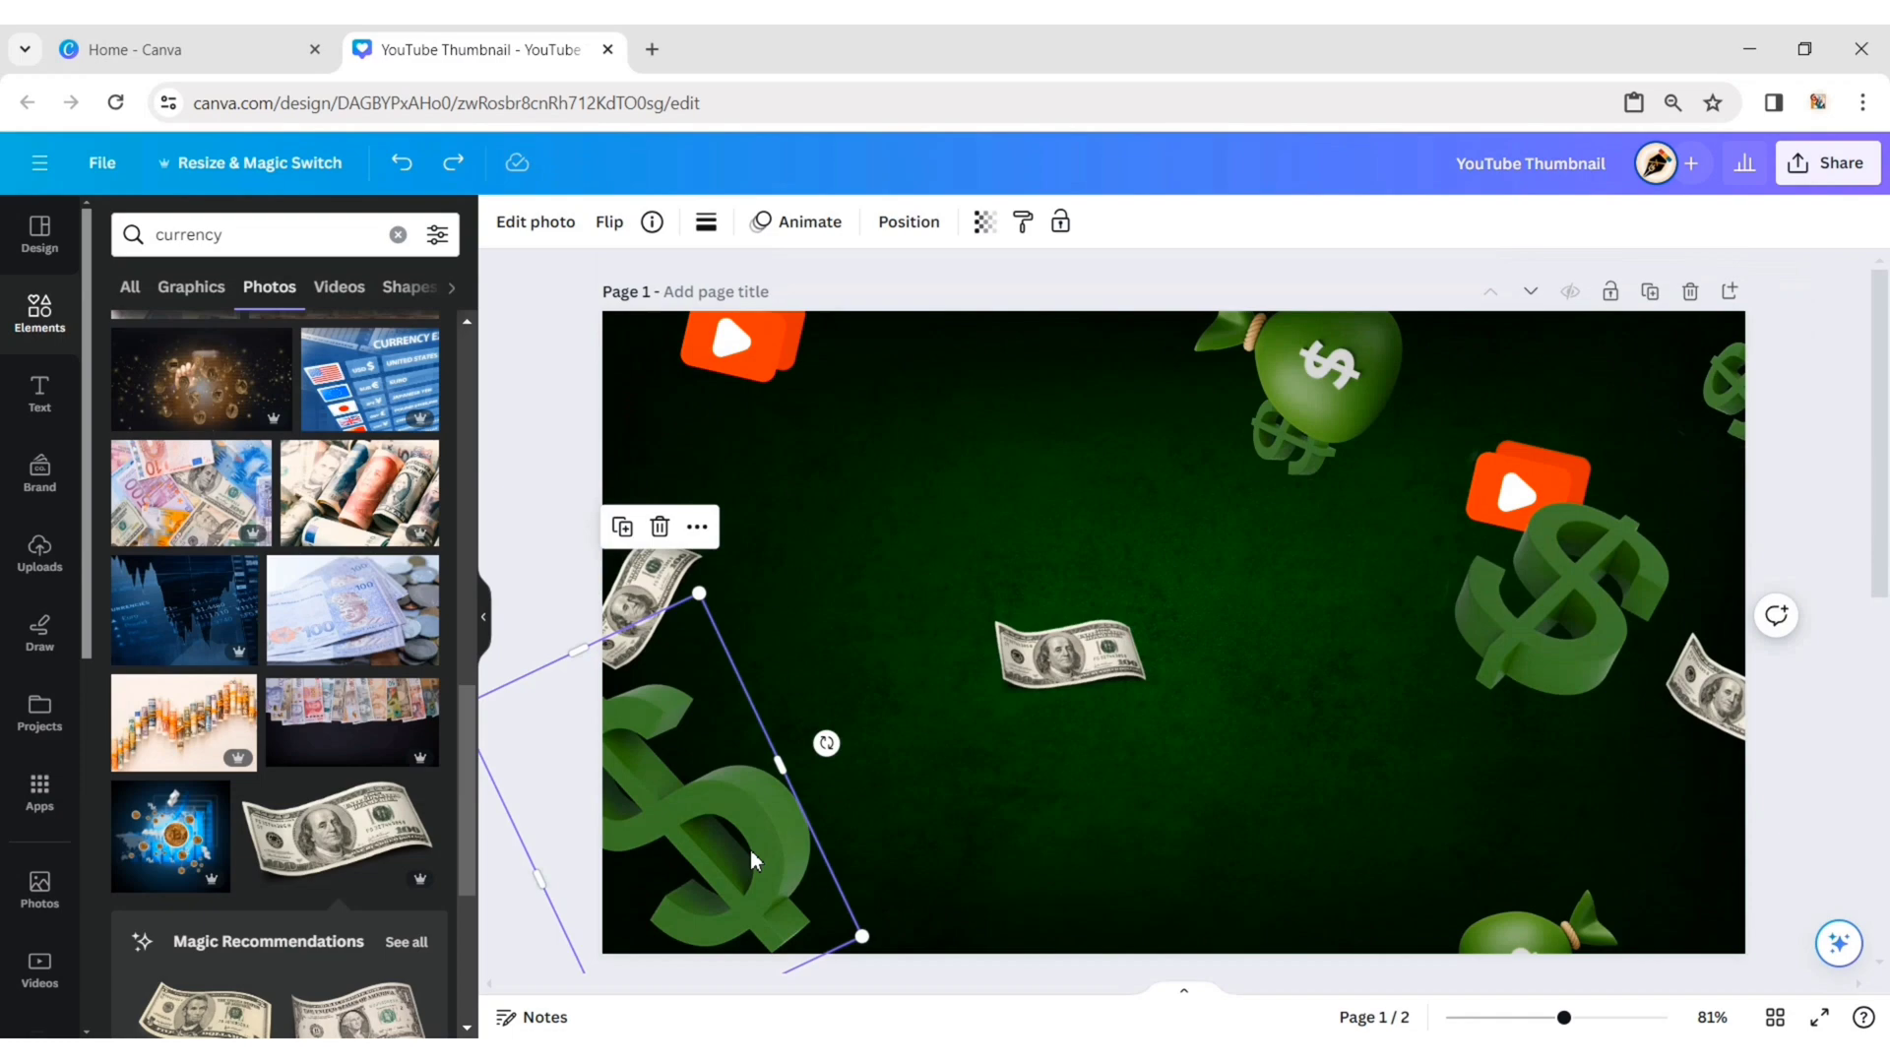
pyautogui.moveTo(750, 856); pyautogui.dragTo(757, 868)
pyautogui.click(536, 222)
pyautogui.scroll(-4, 335, 788)
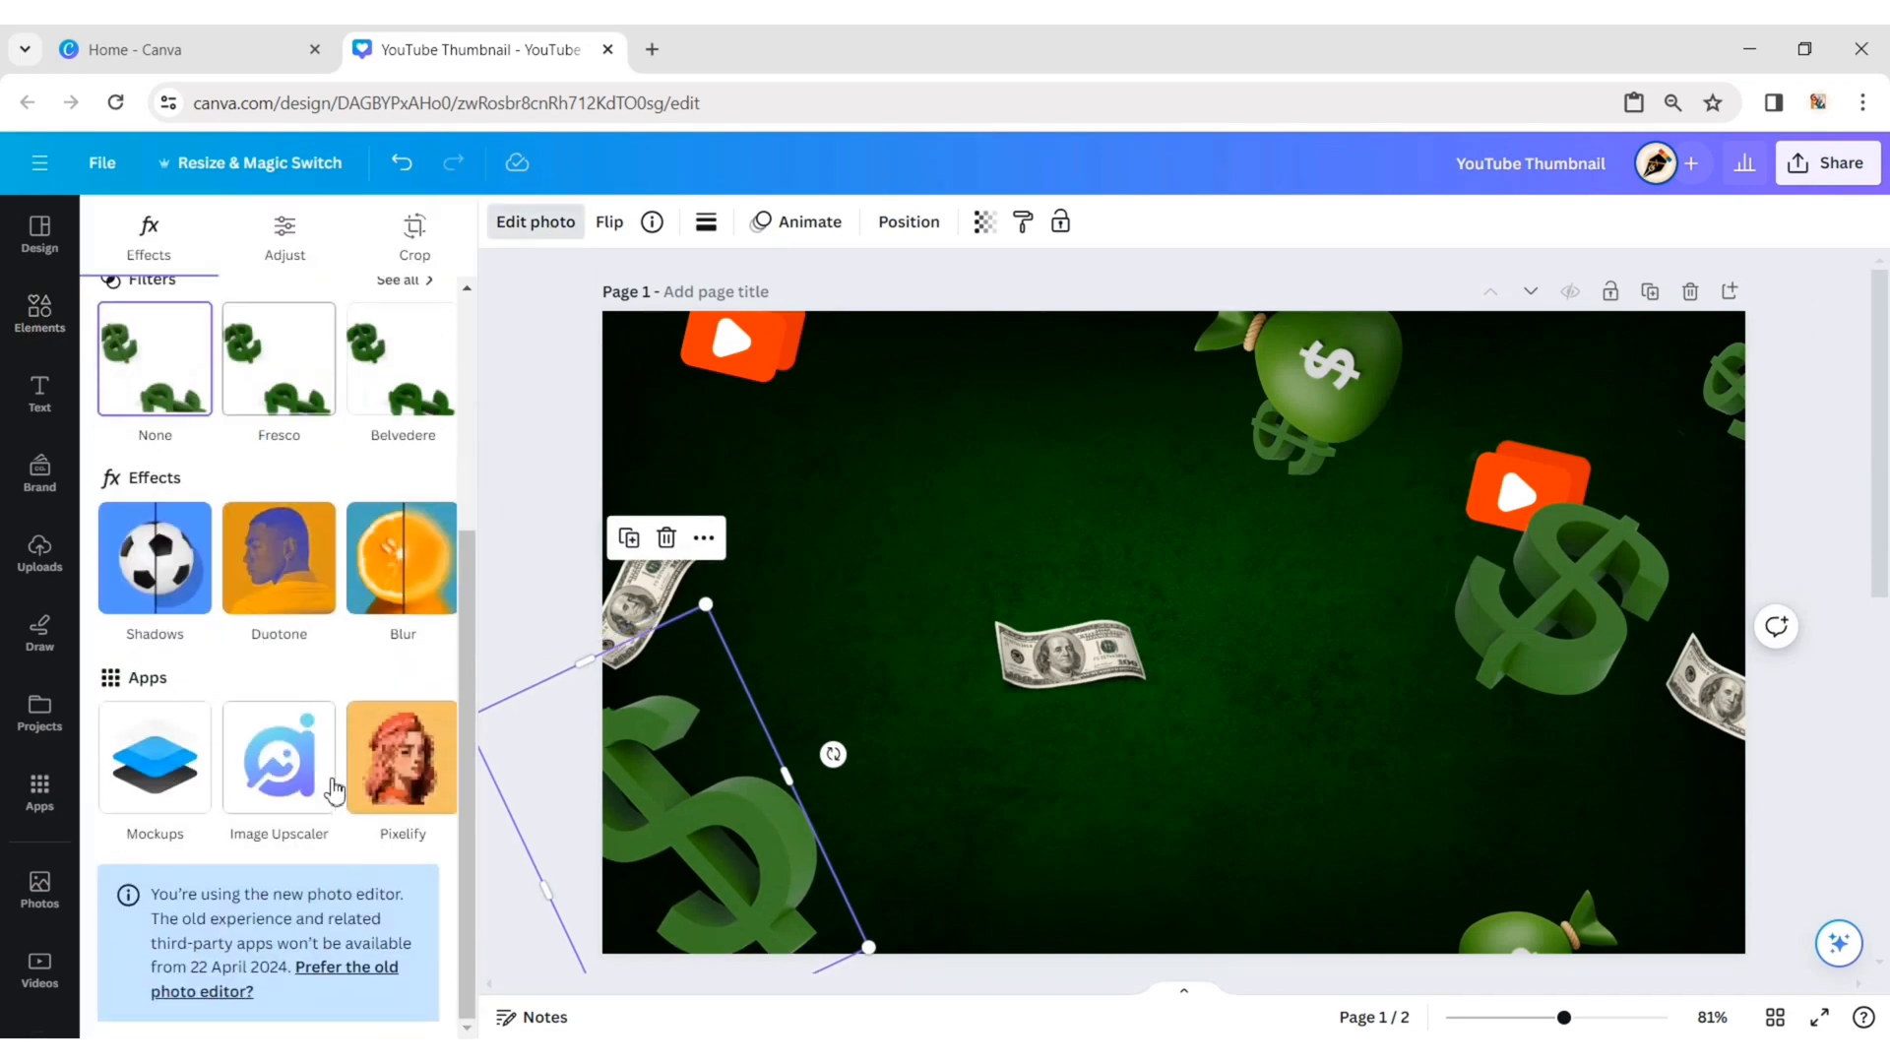
pyautogui.click(421, 588)
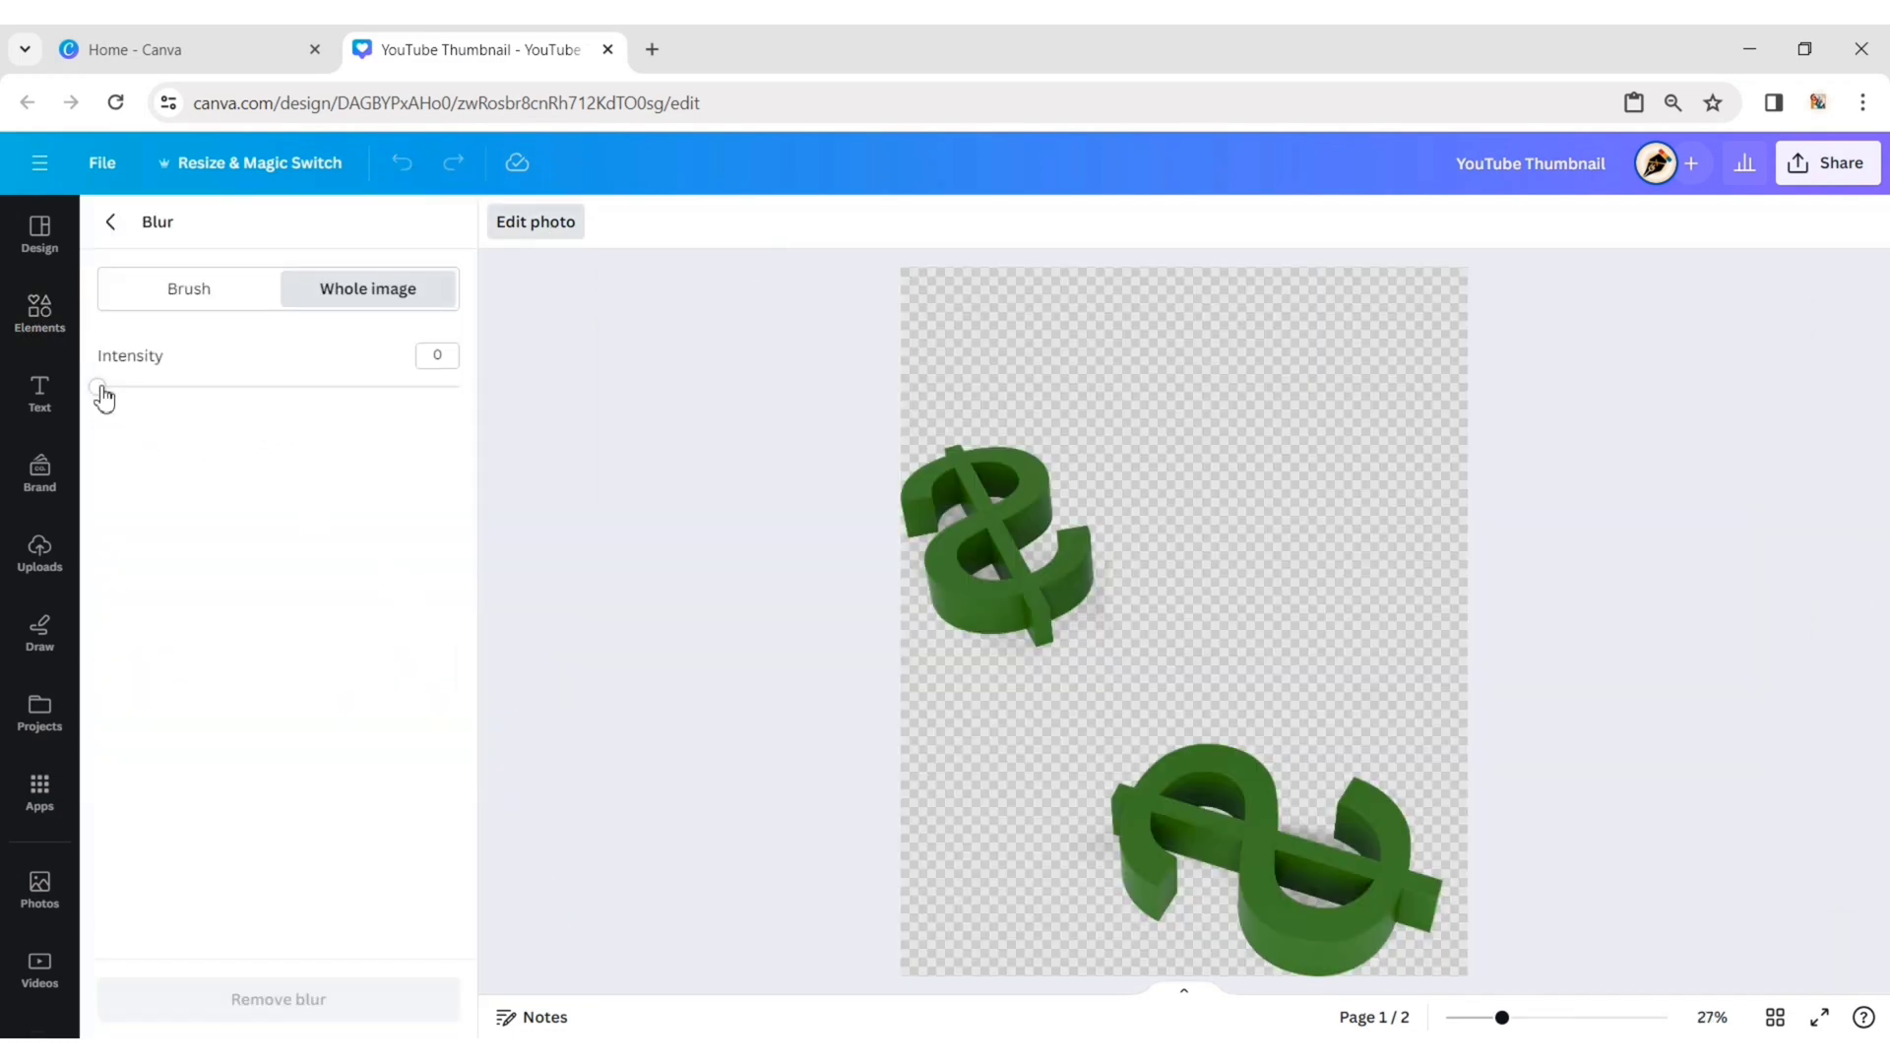
pyautogui.moveTo(251, 404); pyautogui.dragTo(323, 433)
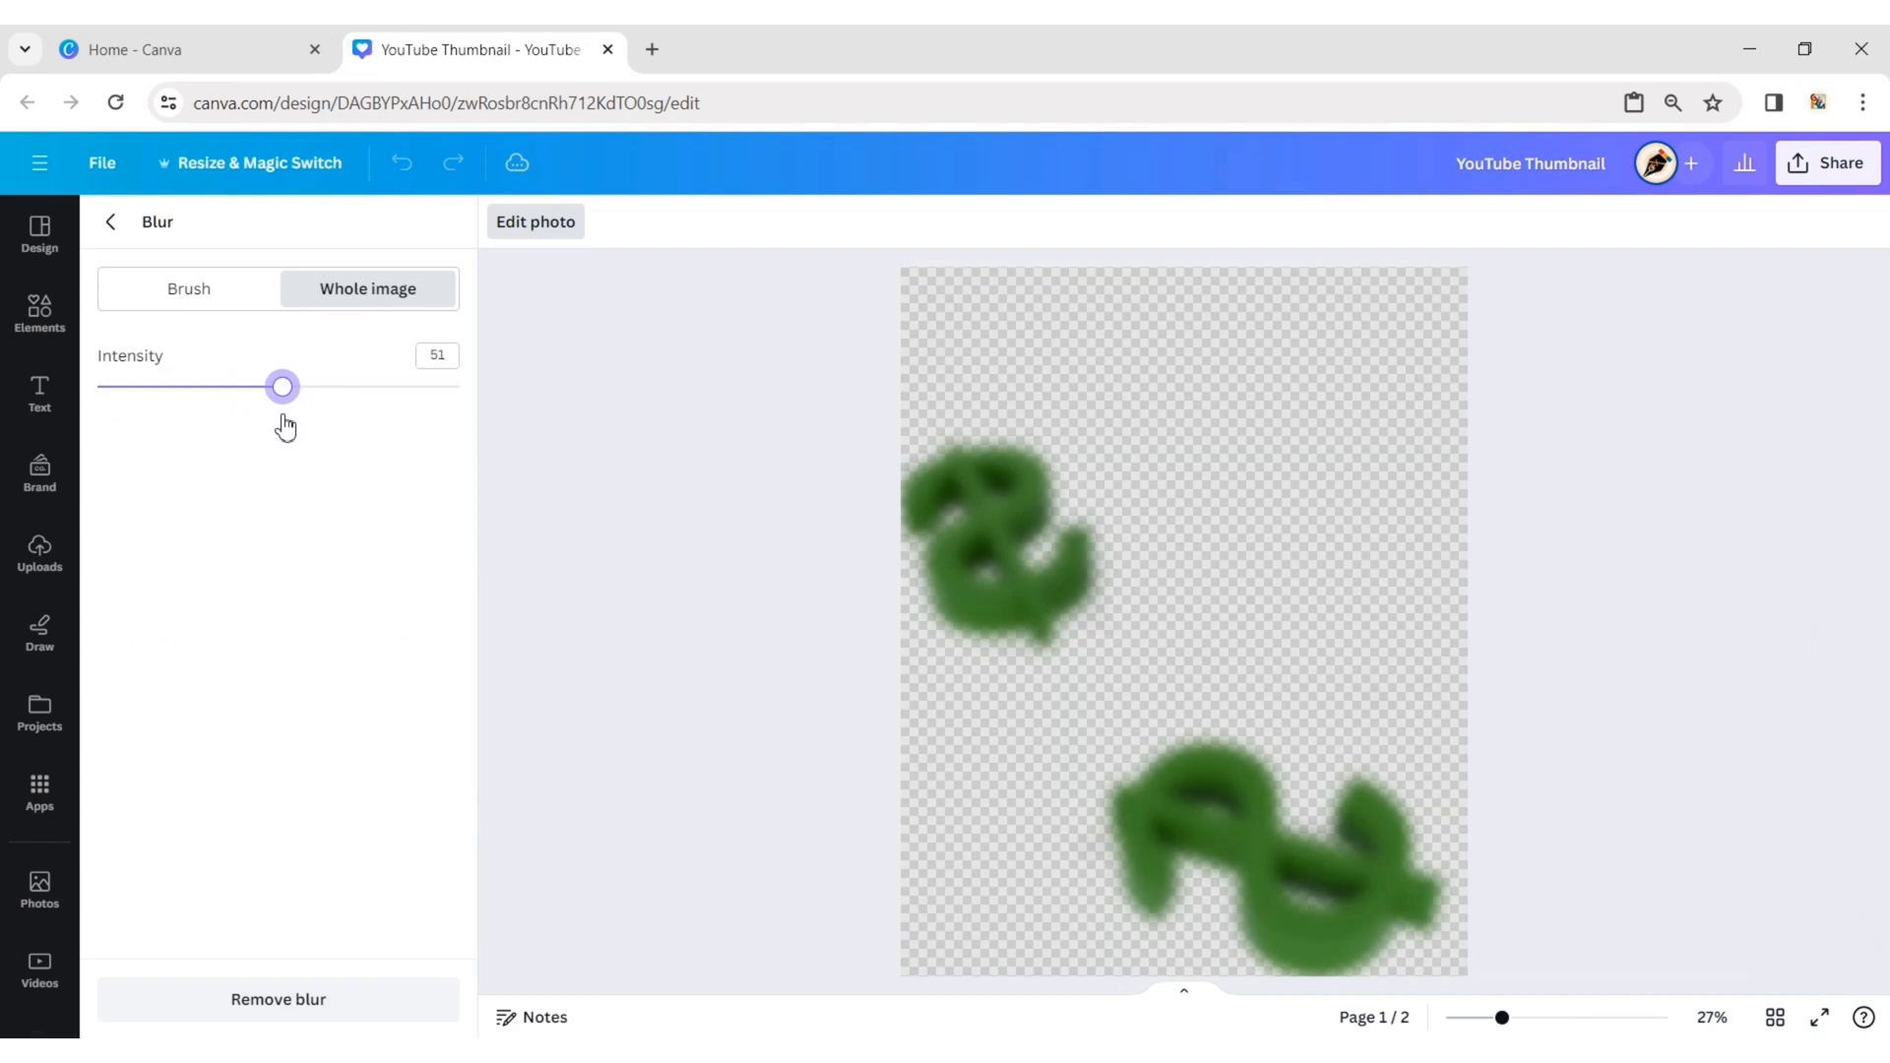
pyautogui.click(116, 224)
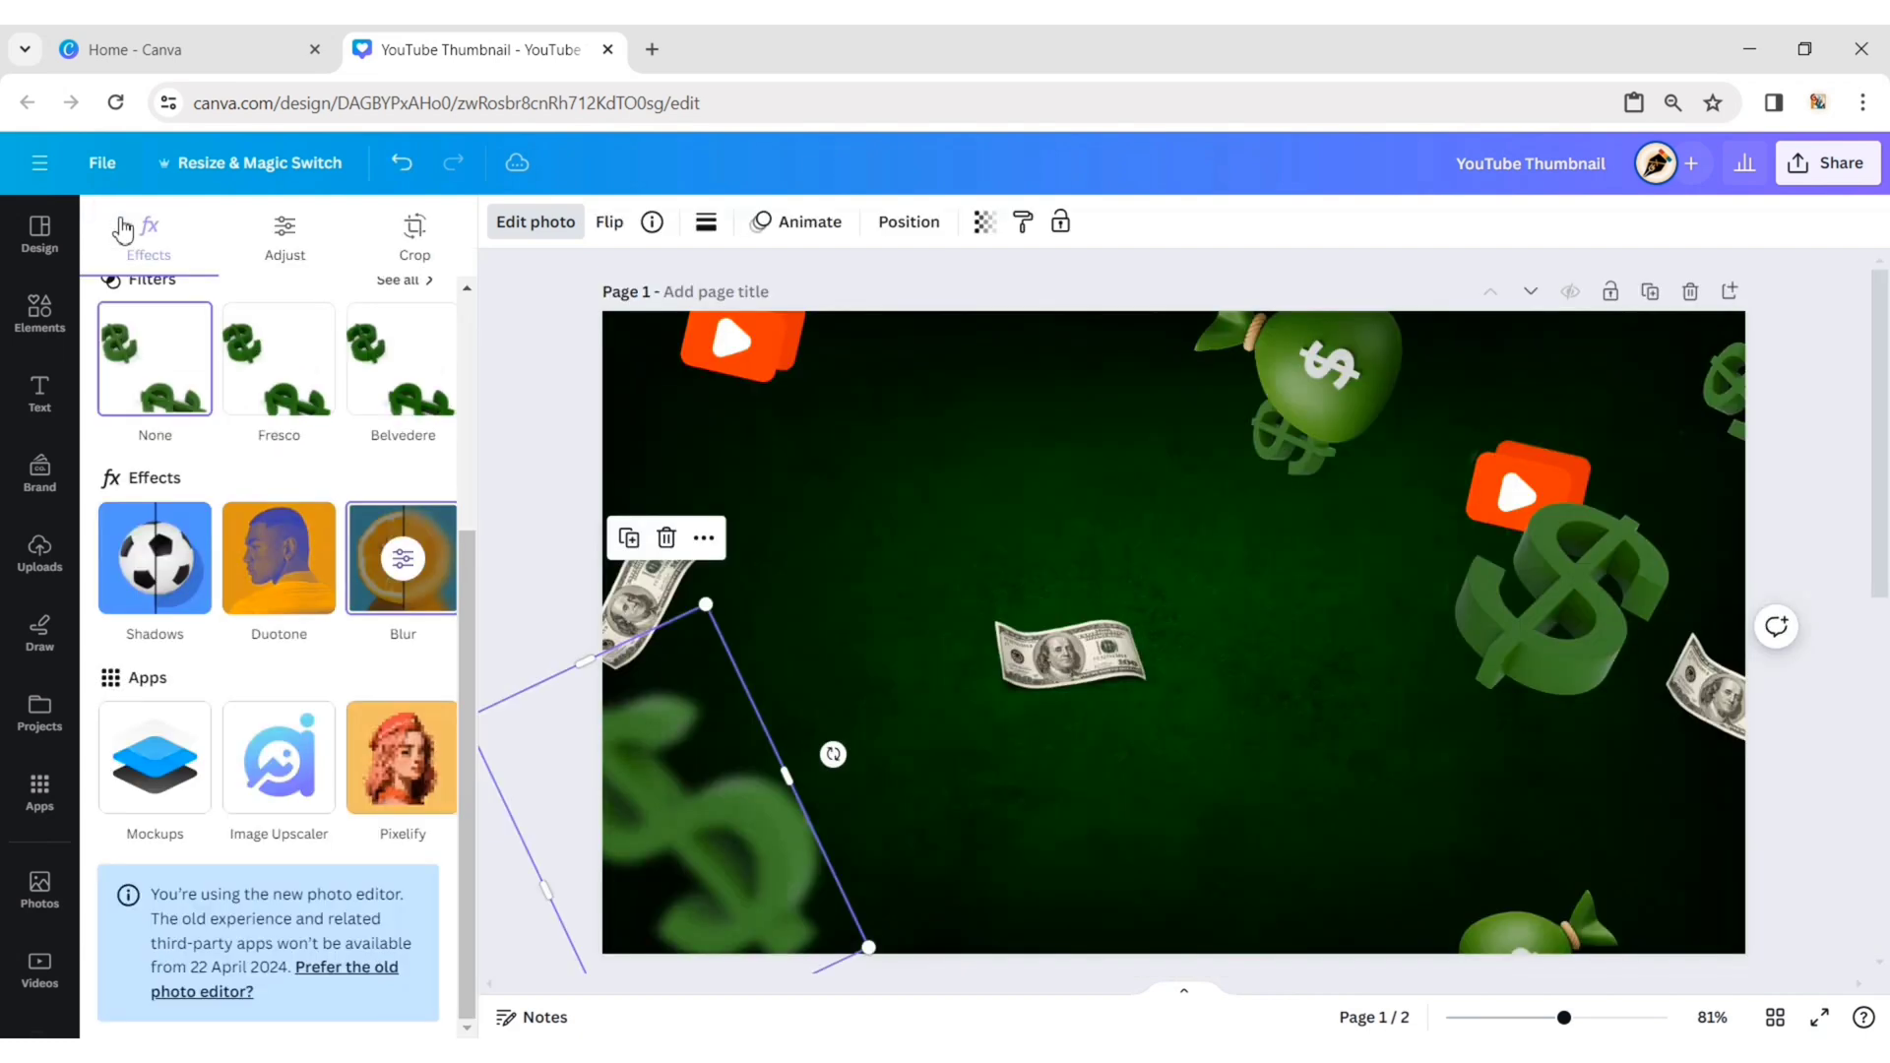
# Blur the whole image of the large right-hand dollar sign at intensity 51
pyautogui.click(1542, 587)
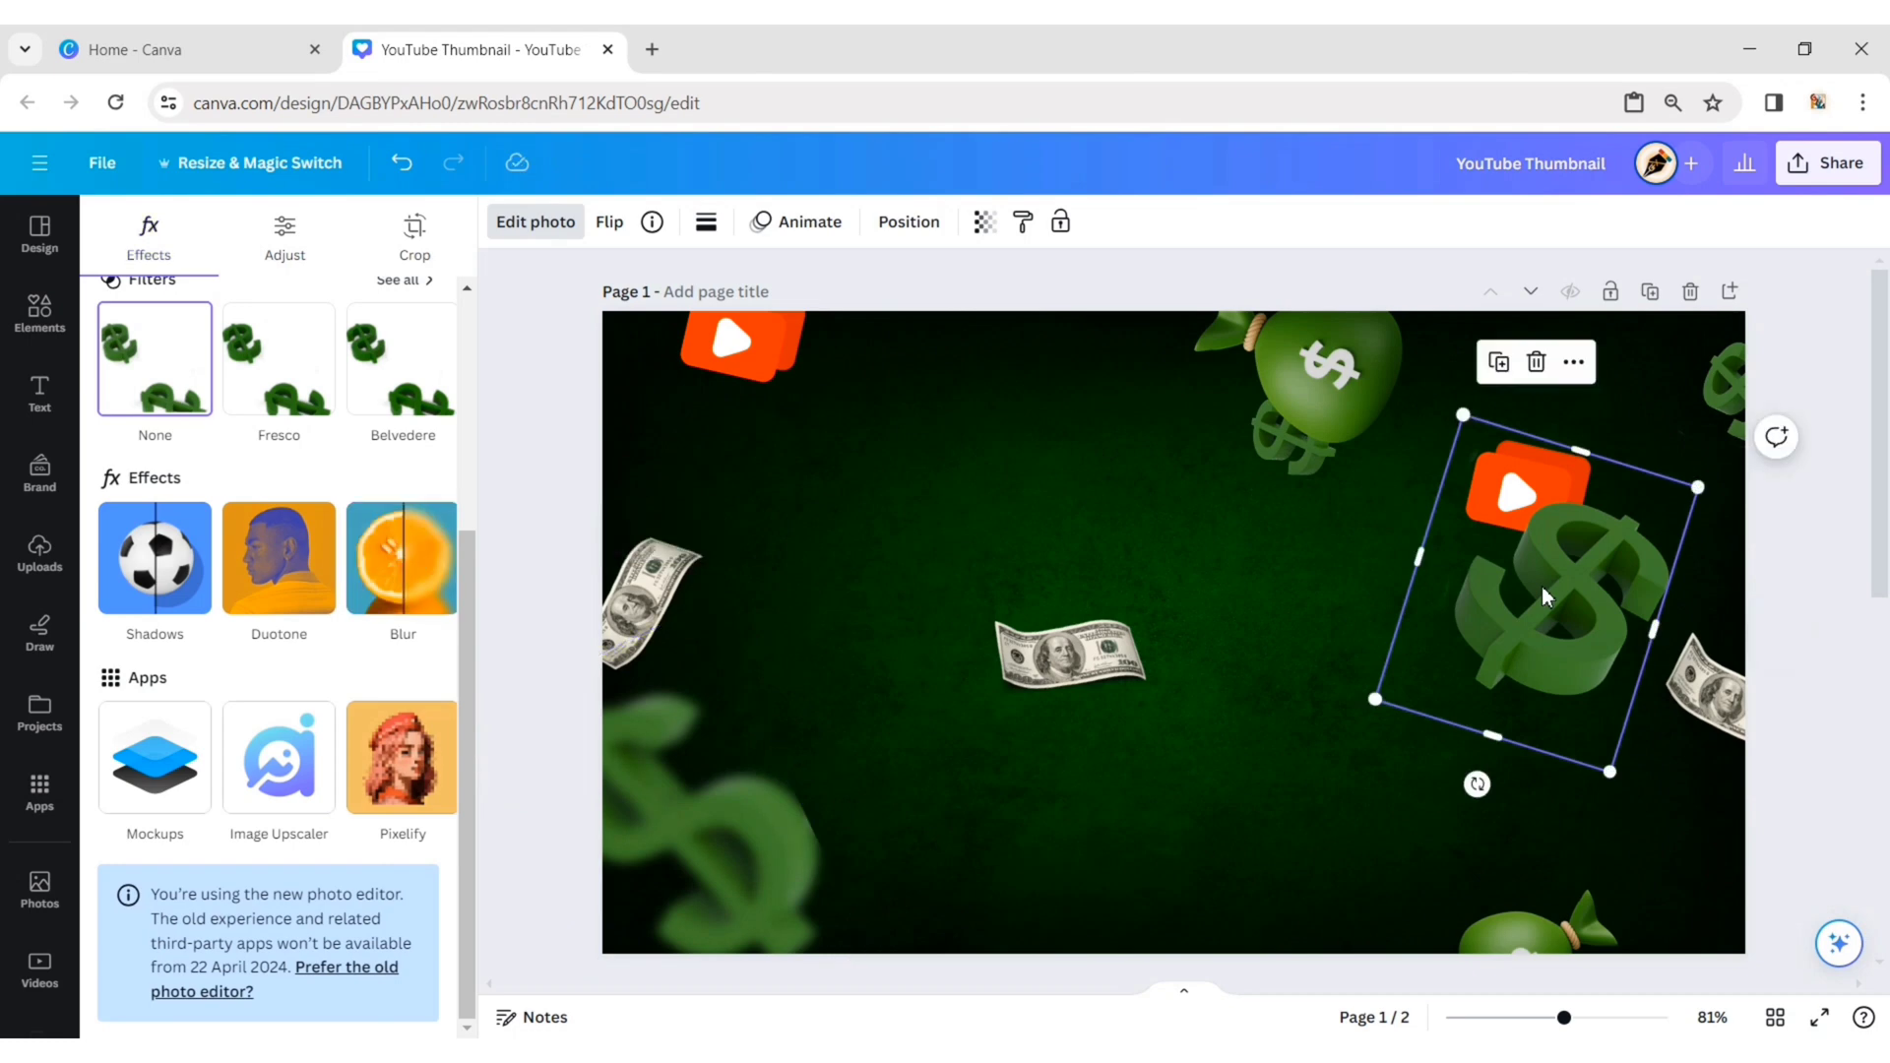
pyautogui.click(403, 558)
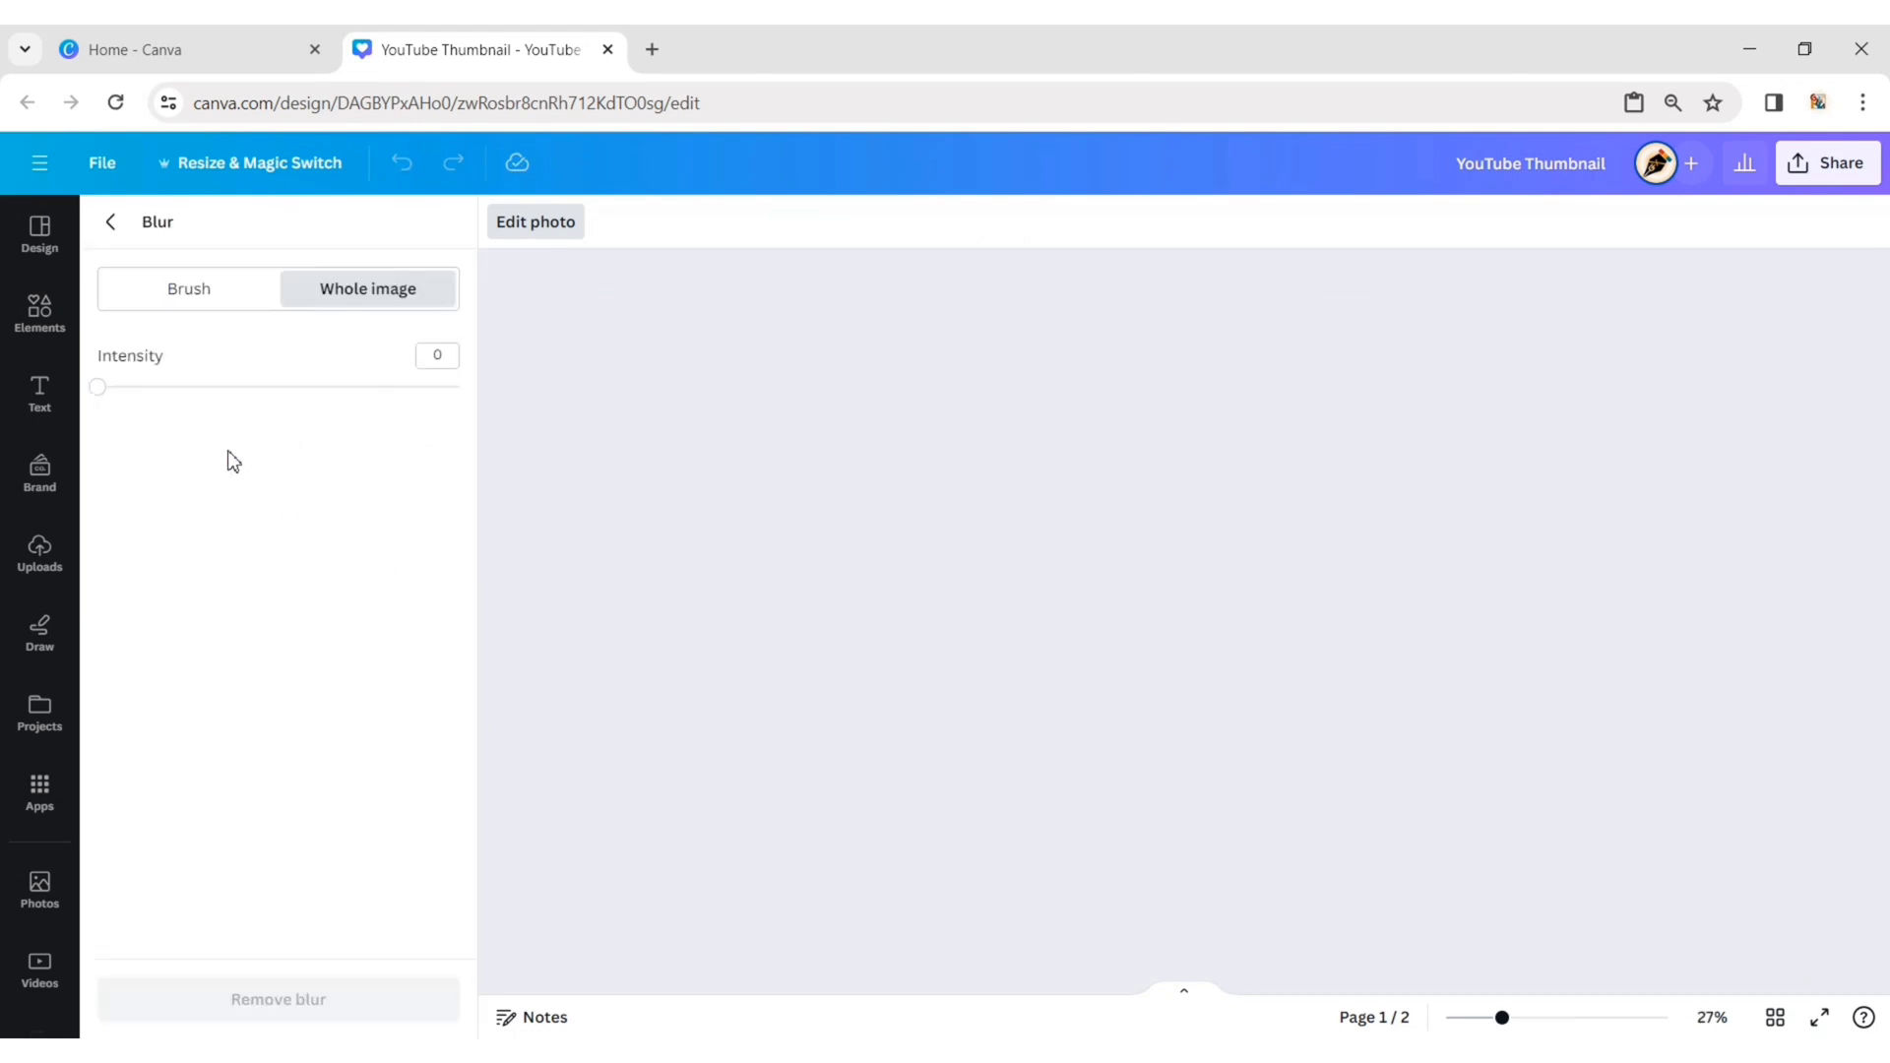
pyautogui.click(283, 388)
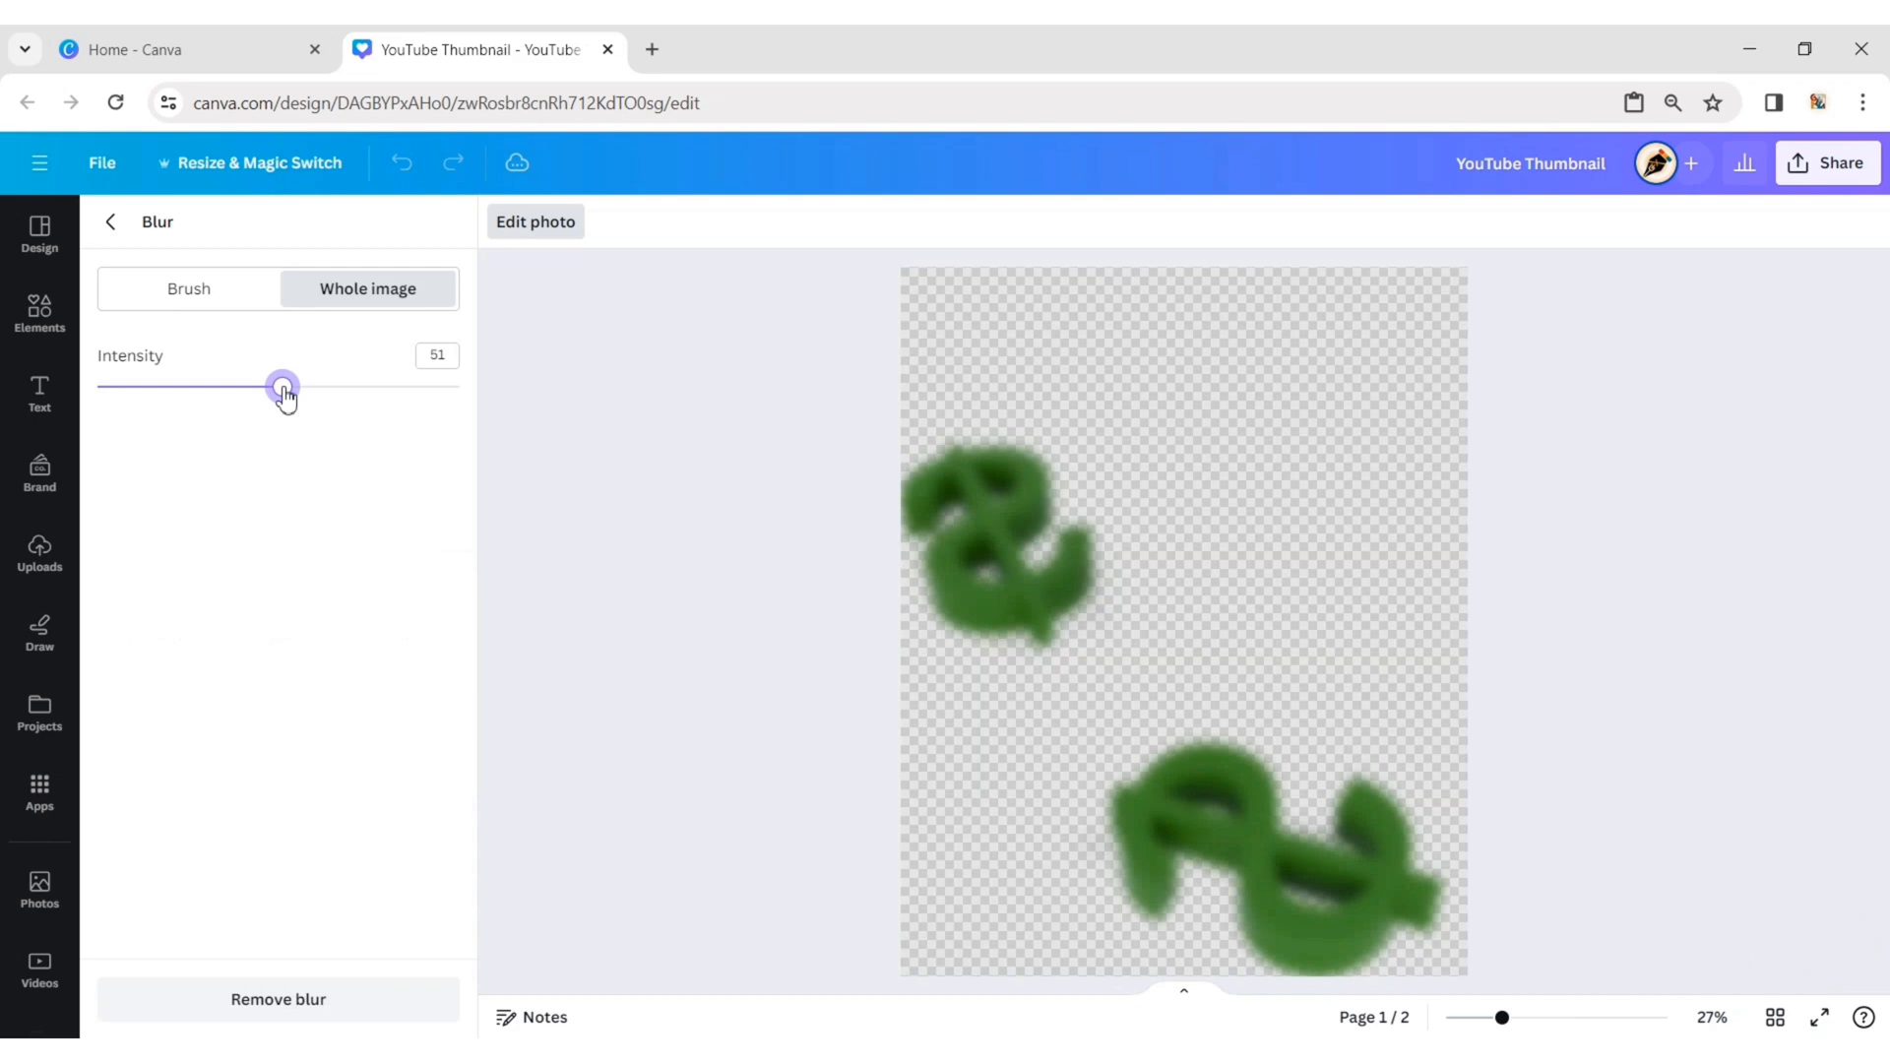
pyautogui.click(114, 224)
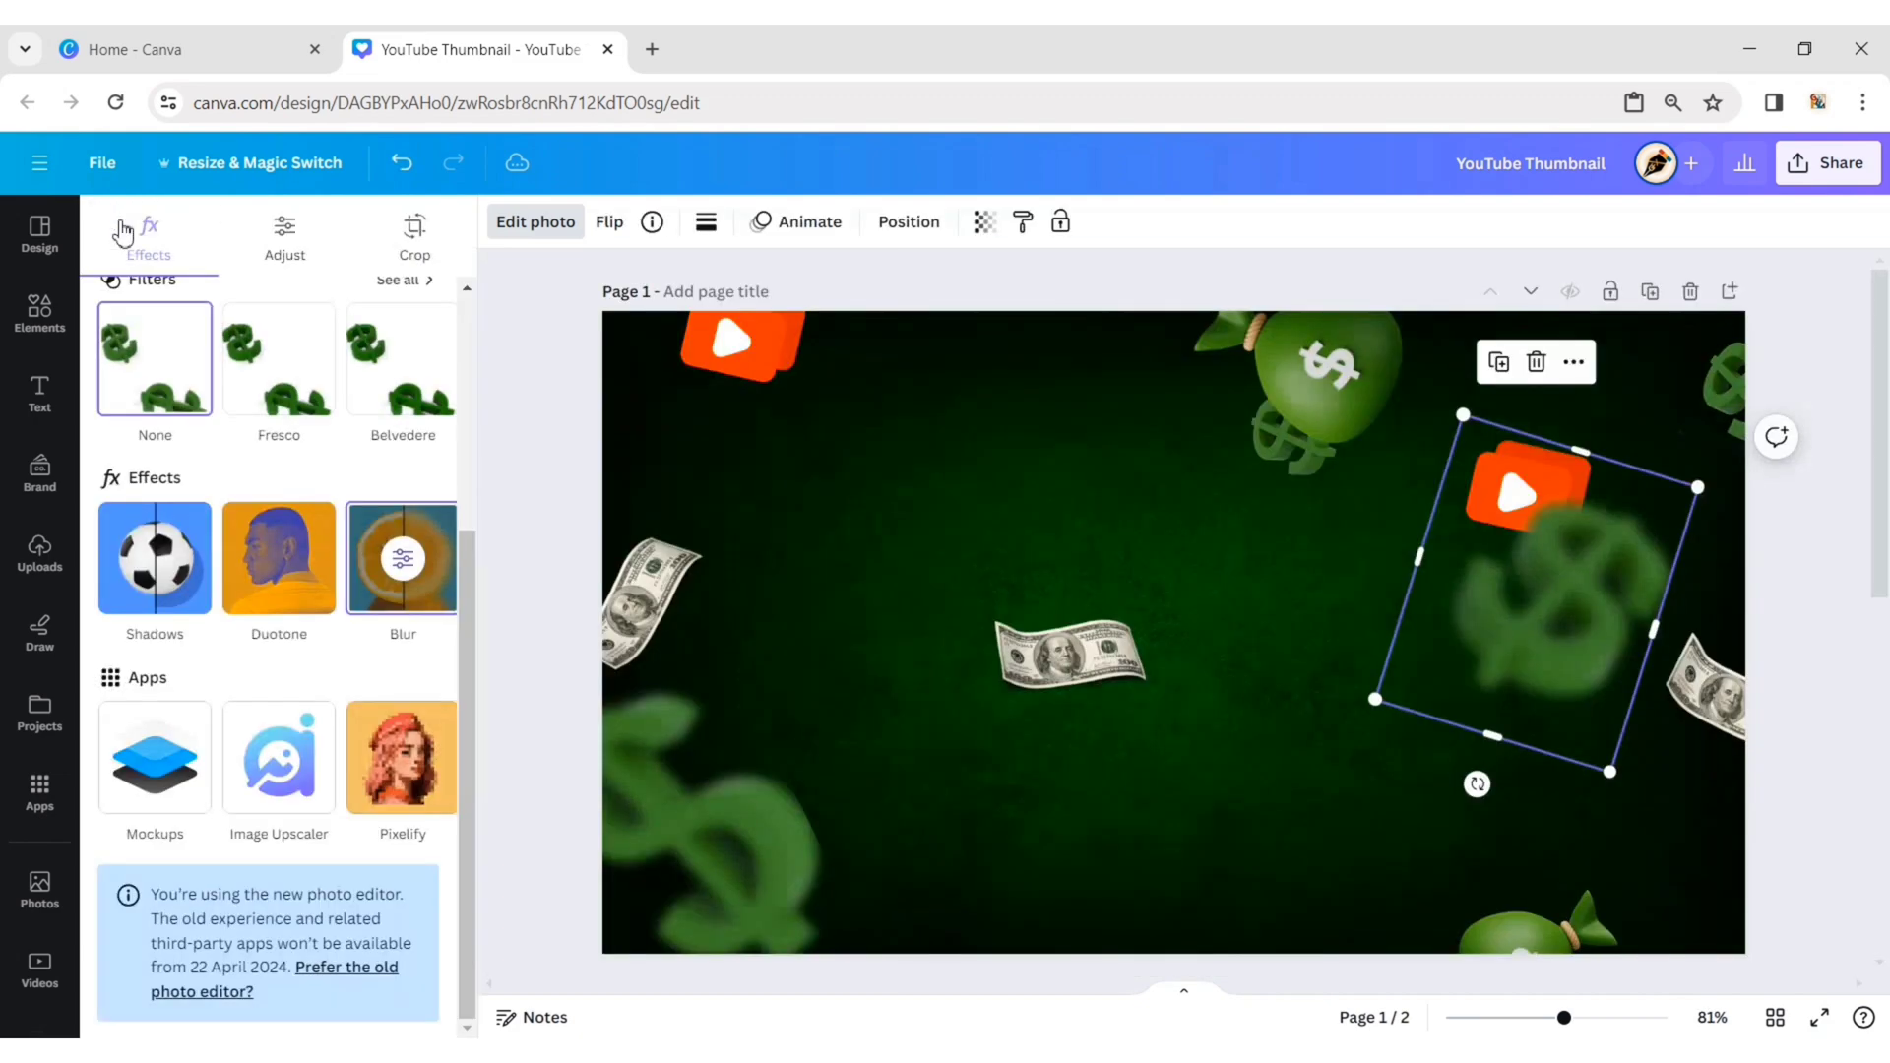
# Blur the whole image of the small dollar sign at the page's upper-right edge at intensity 86
pyautogui.click(1708, 424)
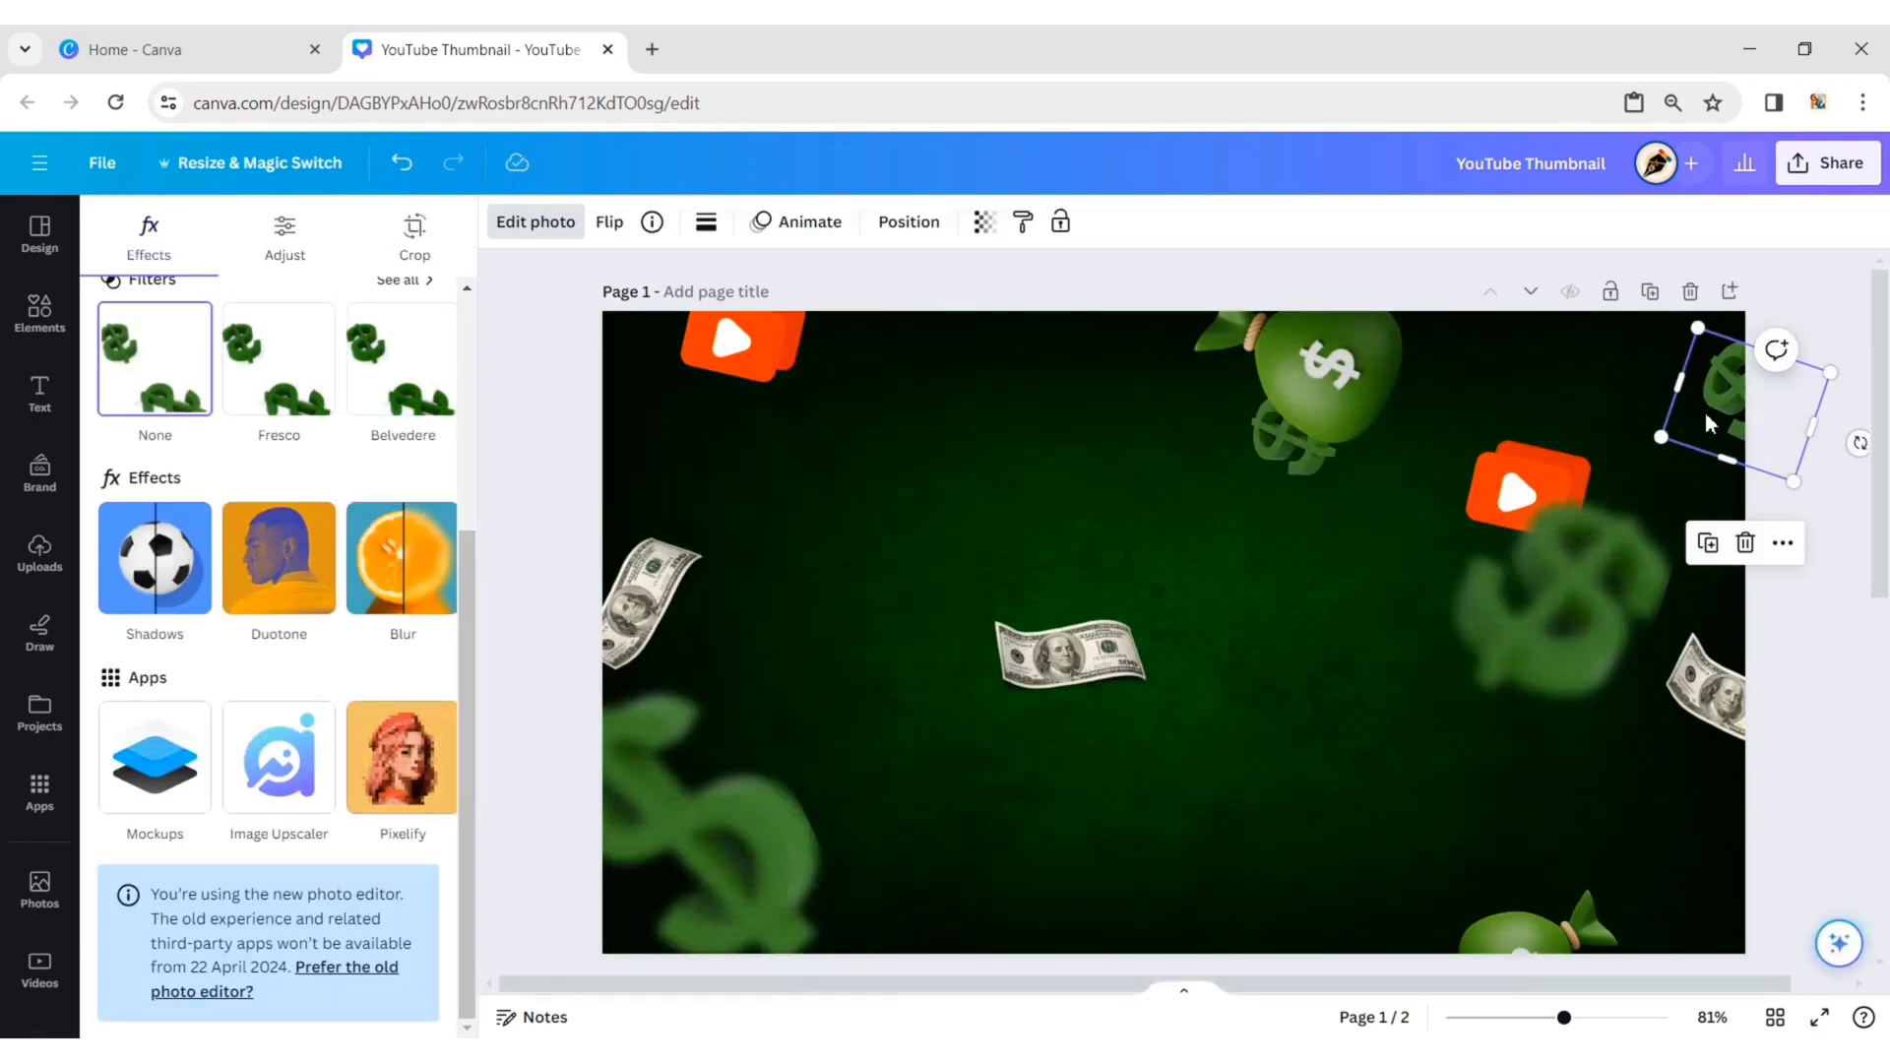
pyautogui.click(398, 563)
pyautogui.click(393, 387)
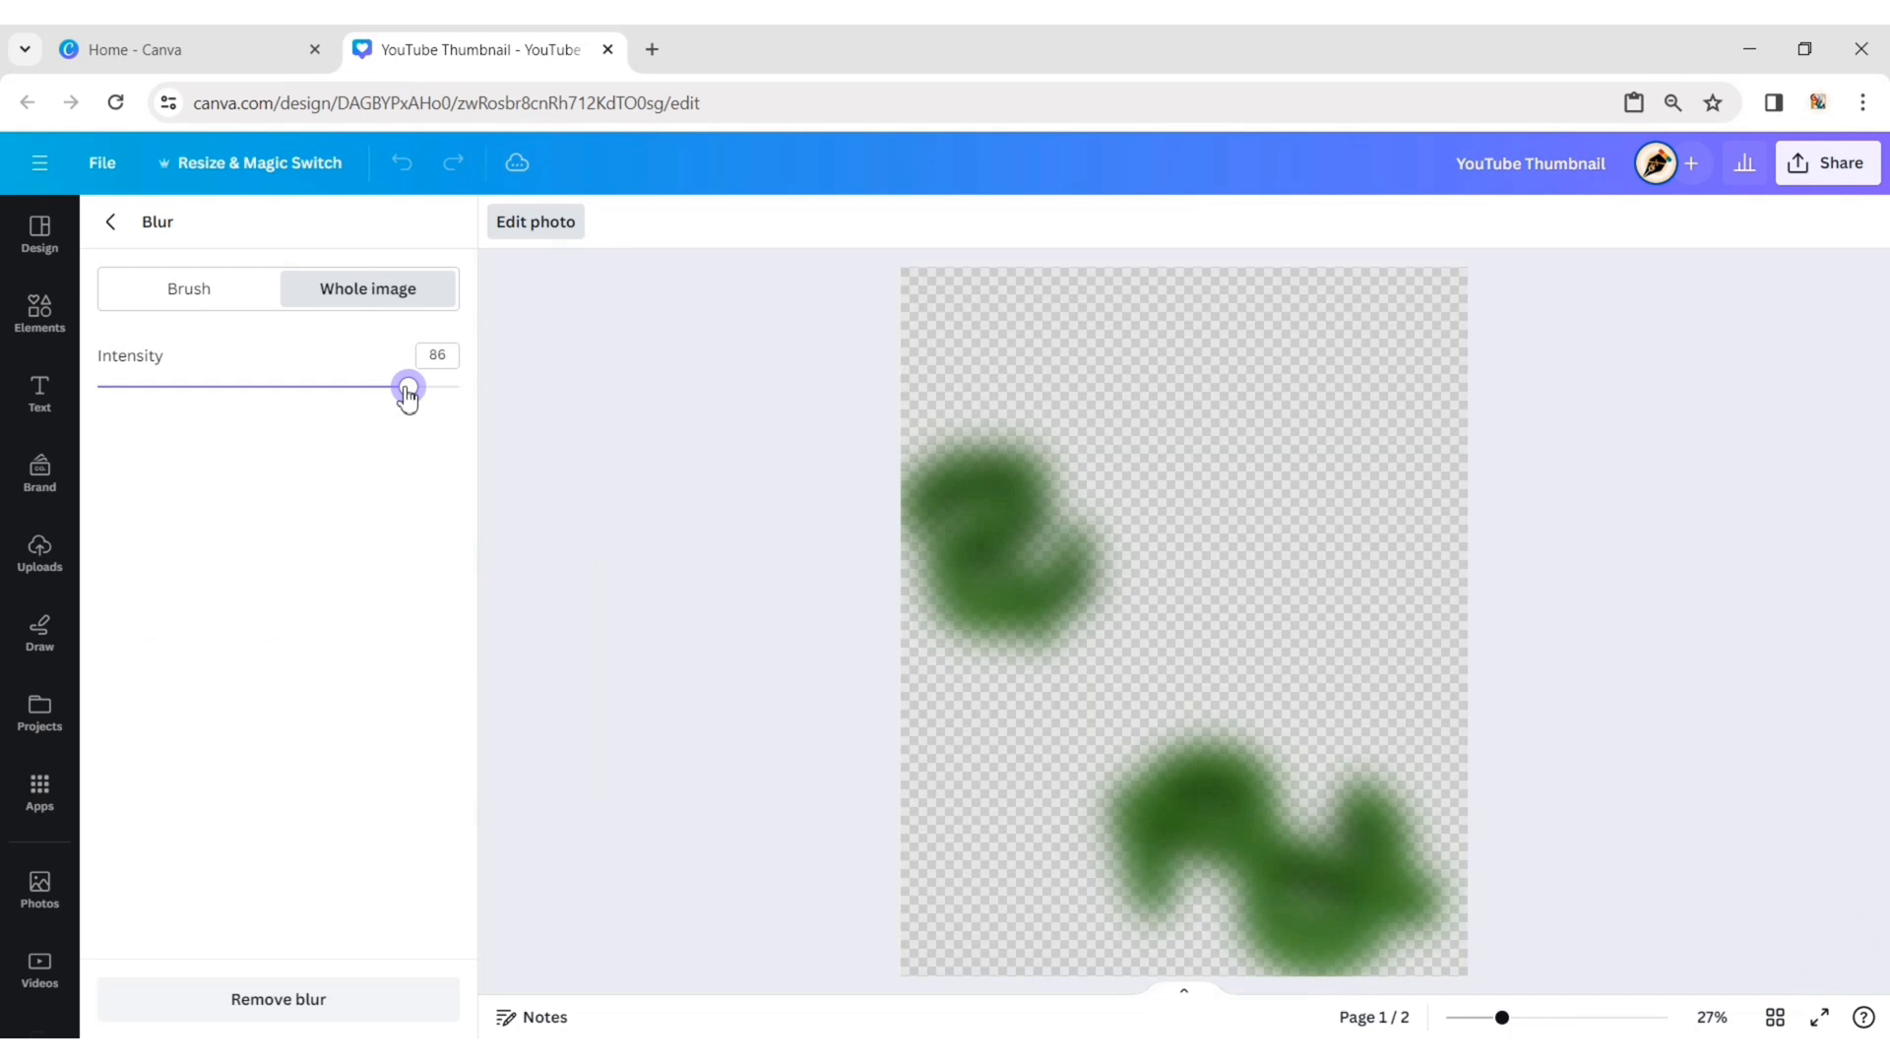
pyautogui.click(109, 229)
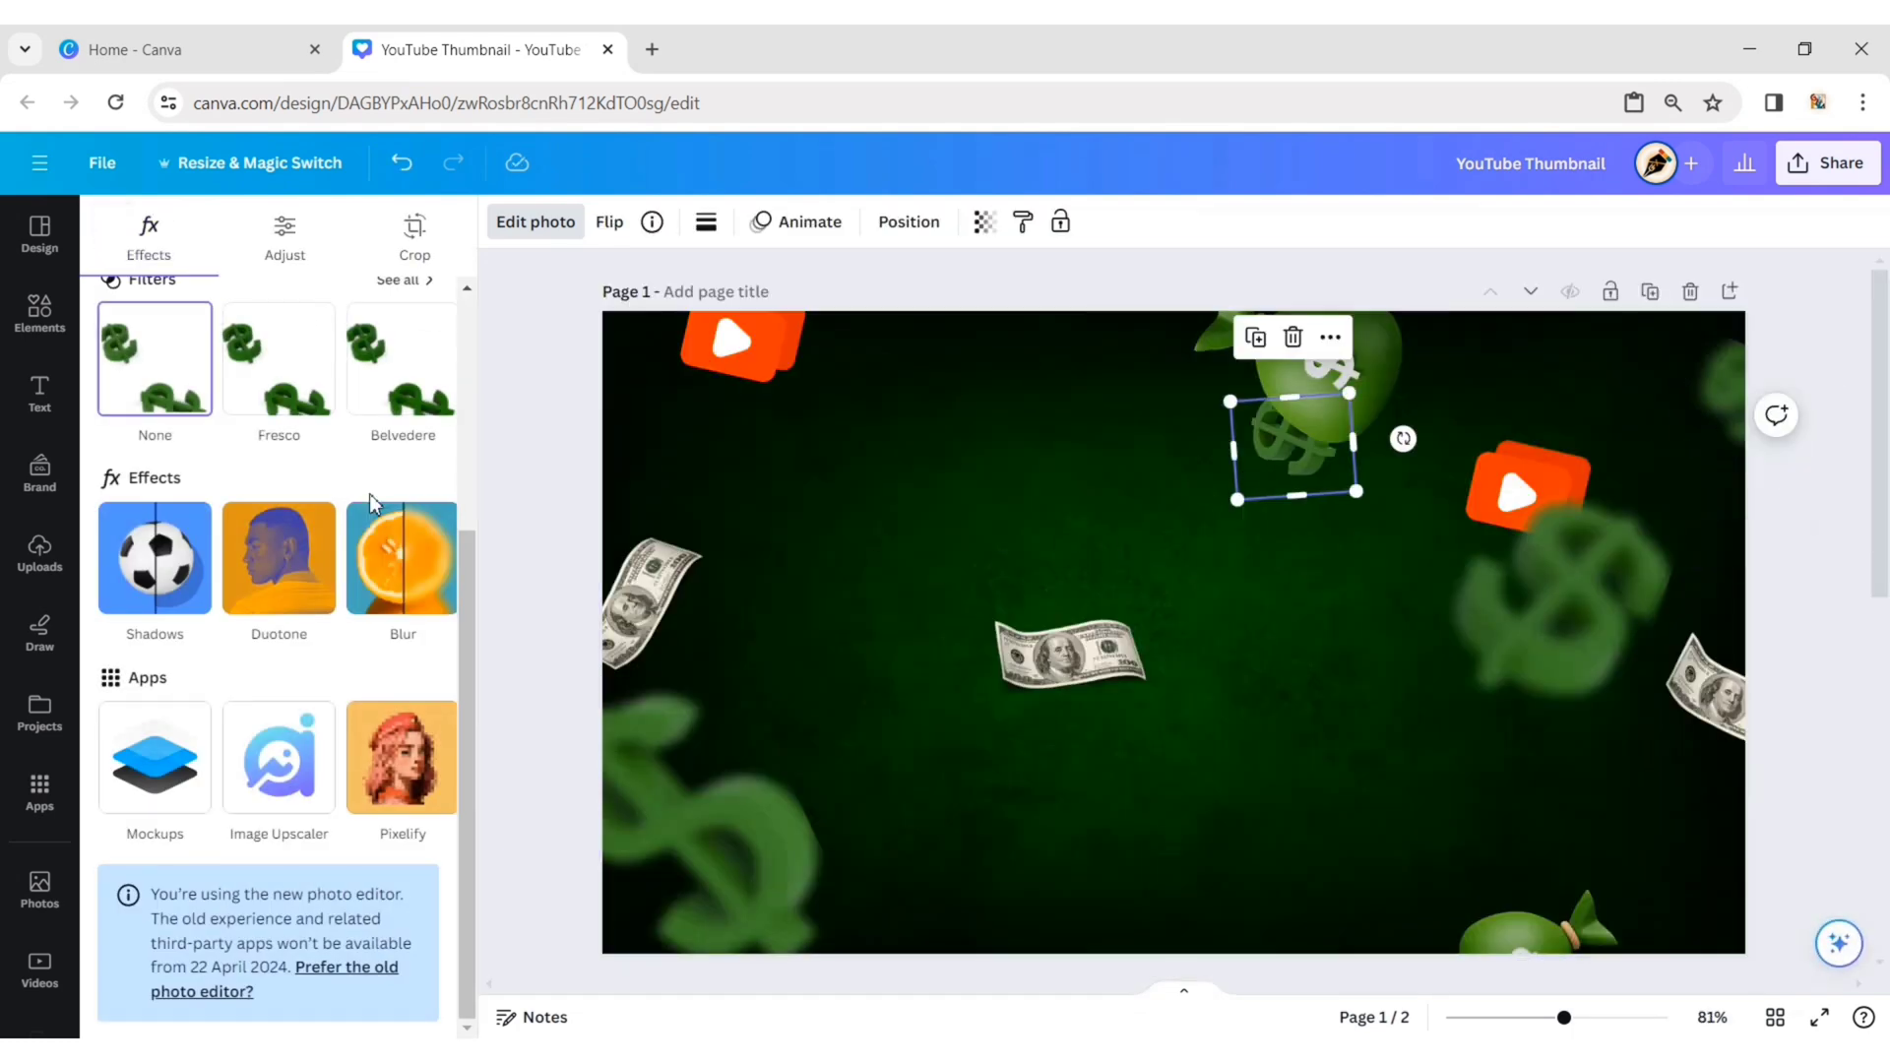
# Blur the small dollar sign beneath the upper money bag at intensity 50 and set its transparency to 40
pyautogui.click(398, 576)
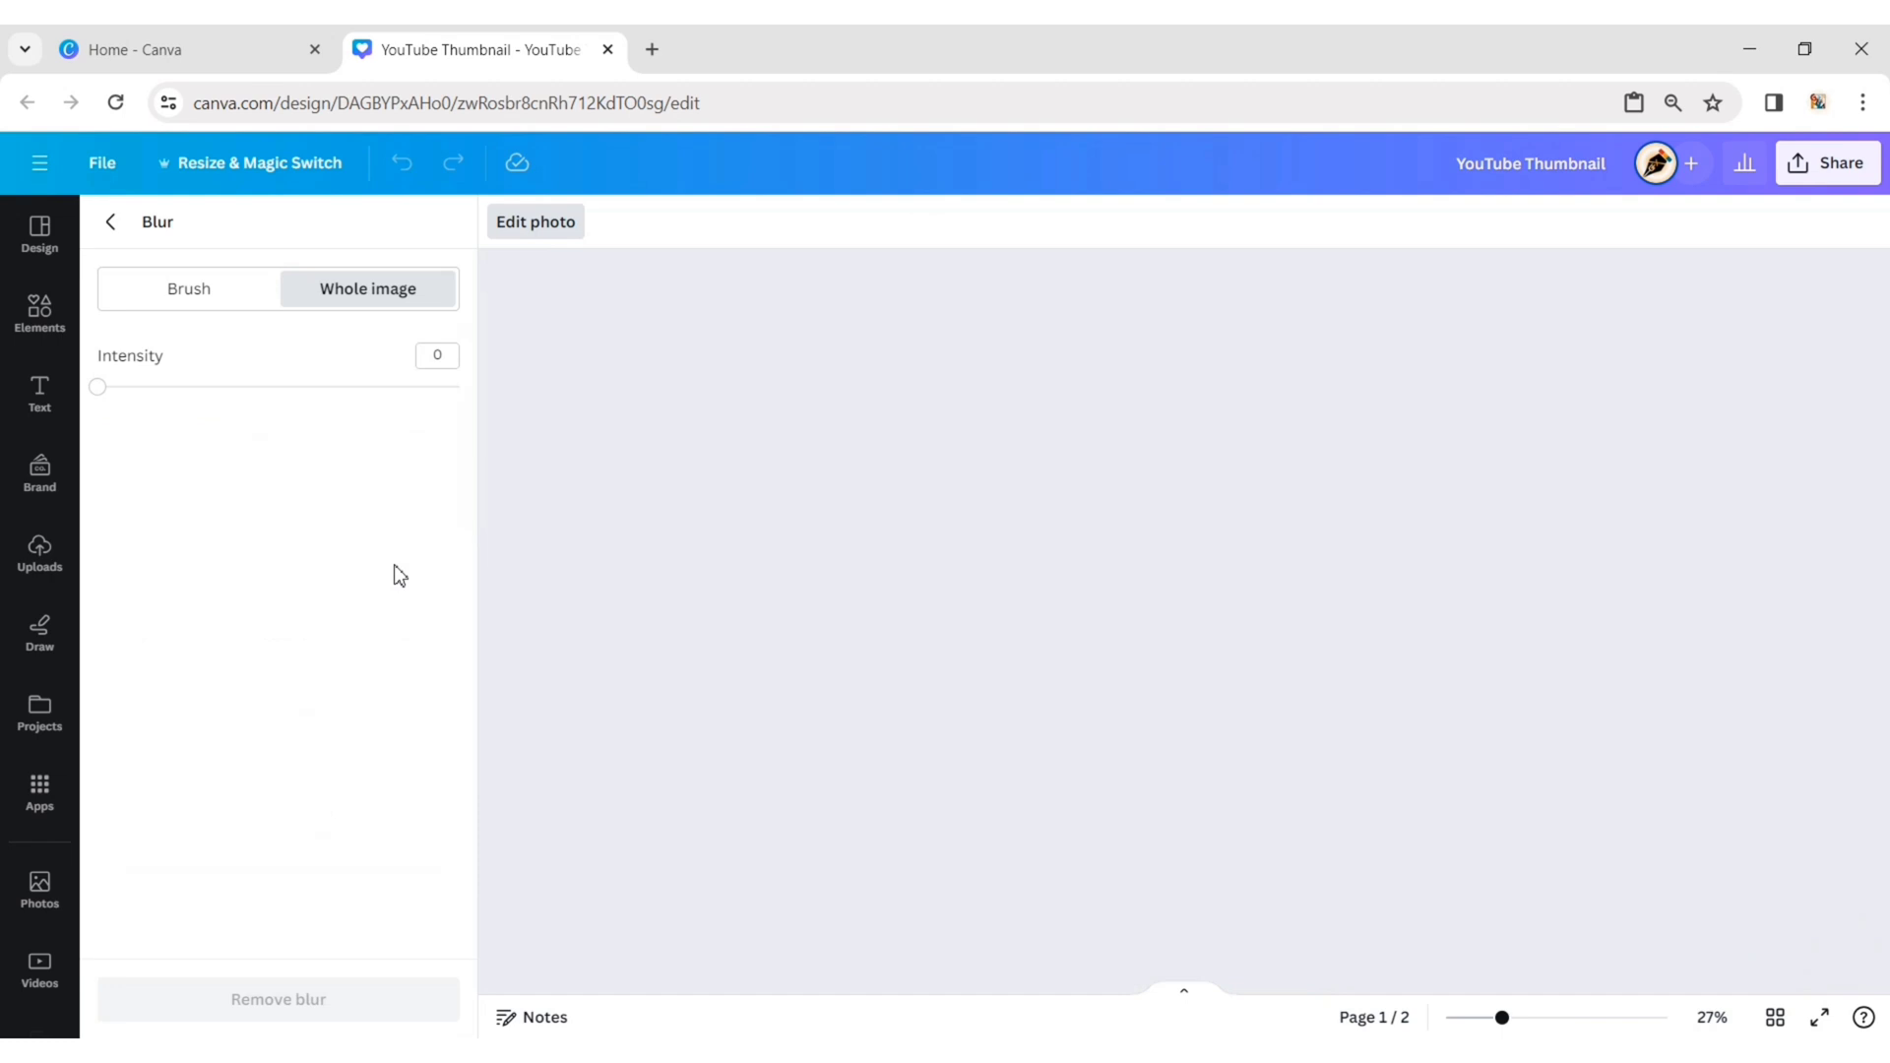
pyautogui.click(280, 388)
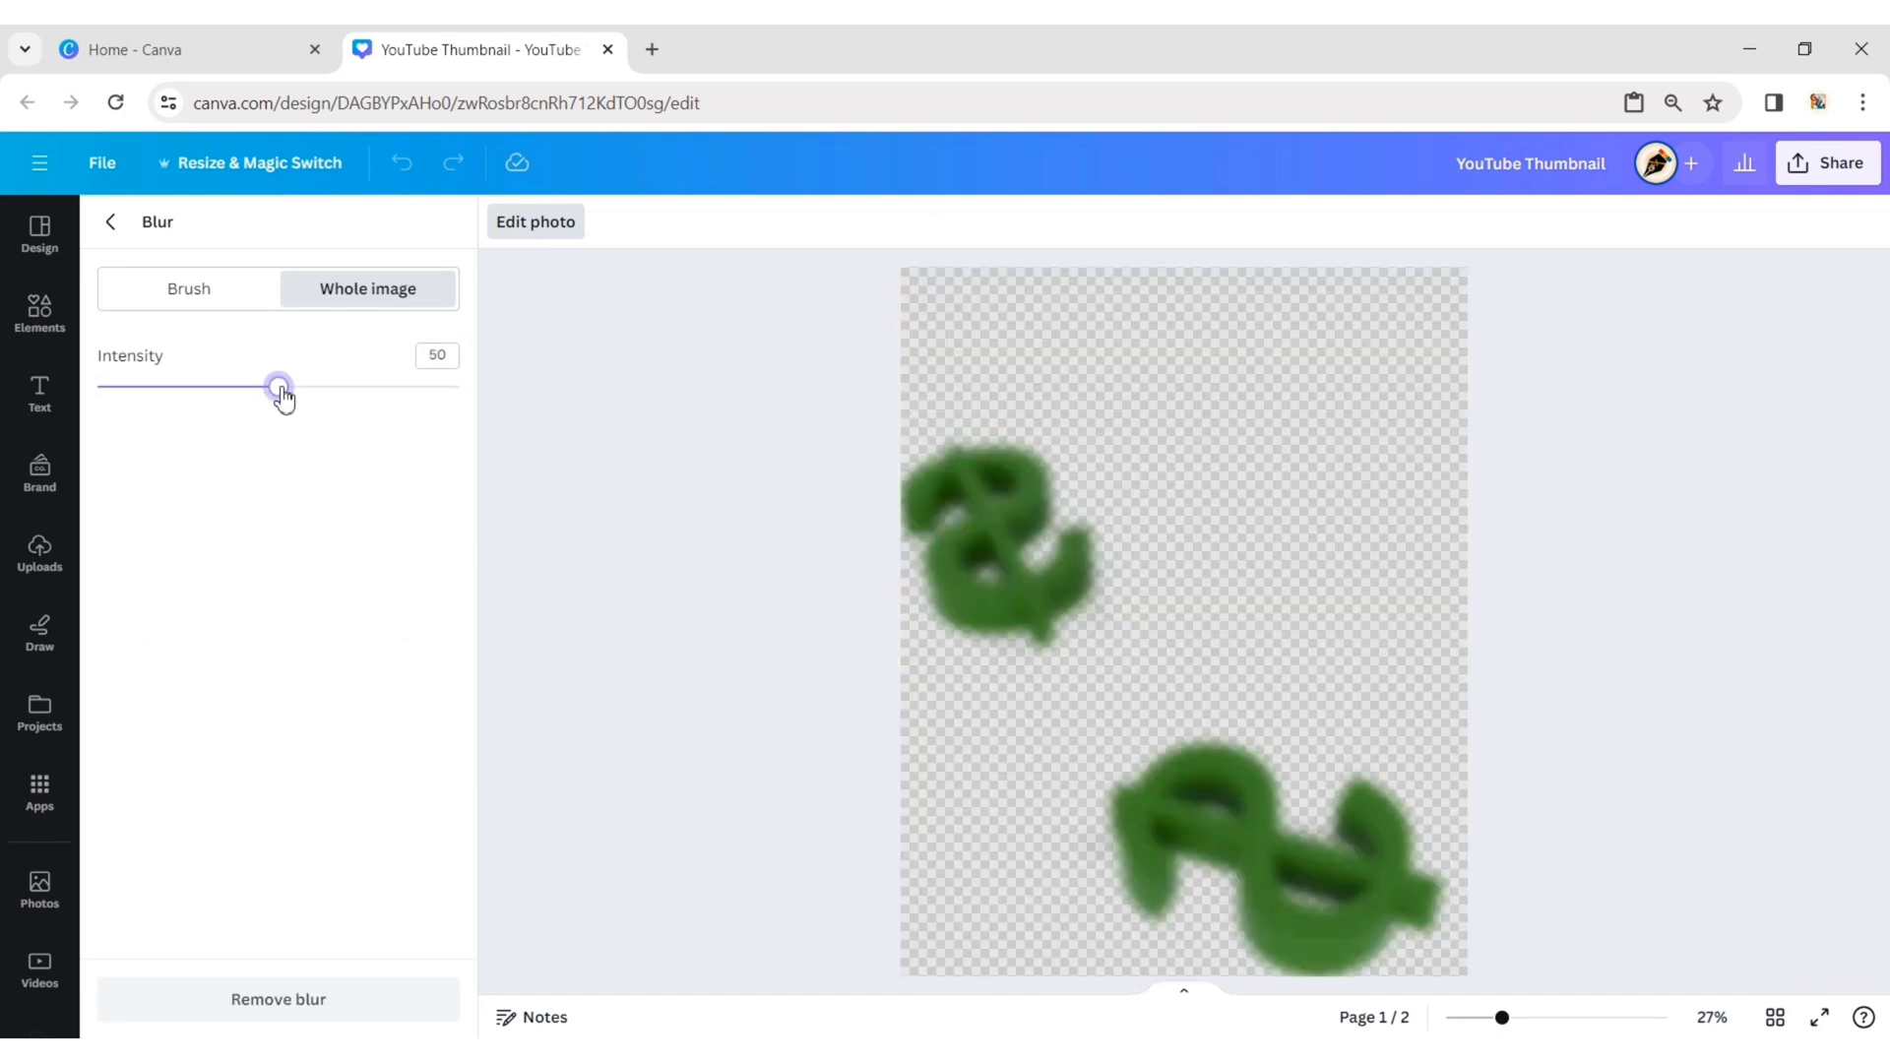
pyautogui.click(110, 225)
pyautogui.click(983, 222)
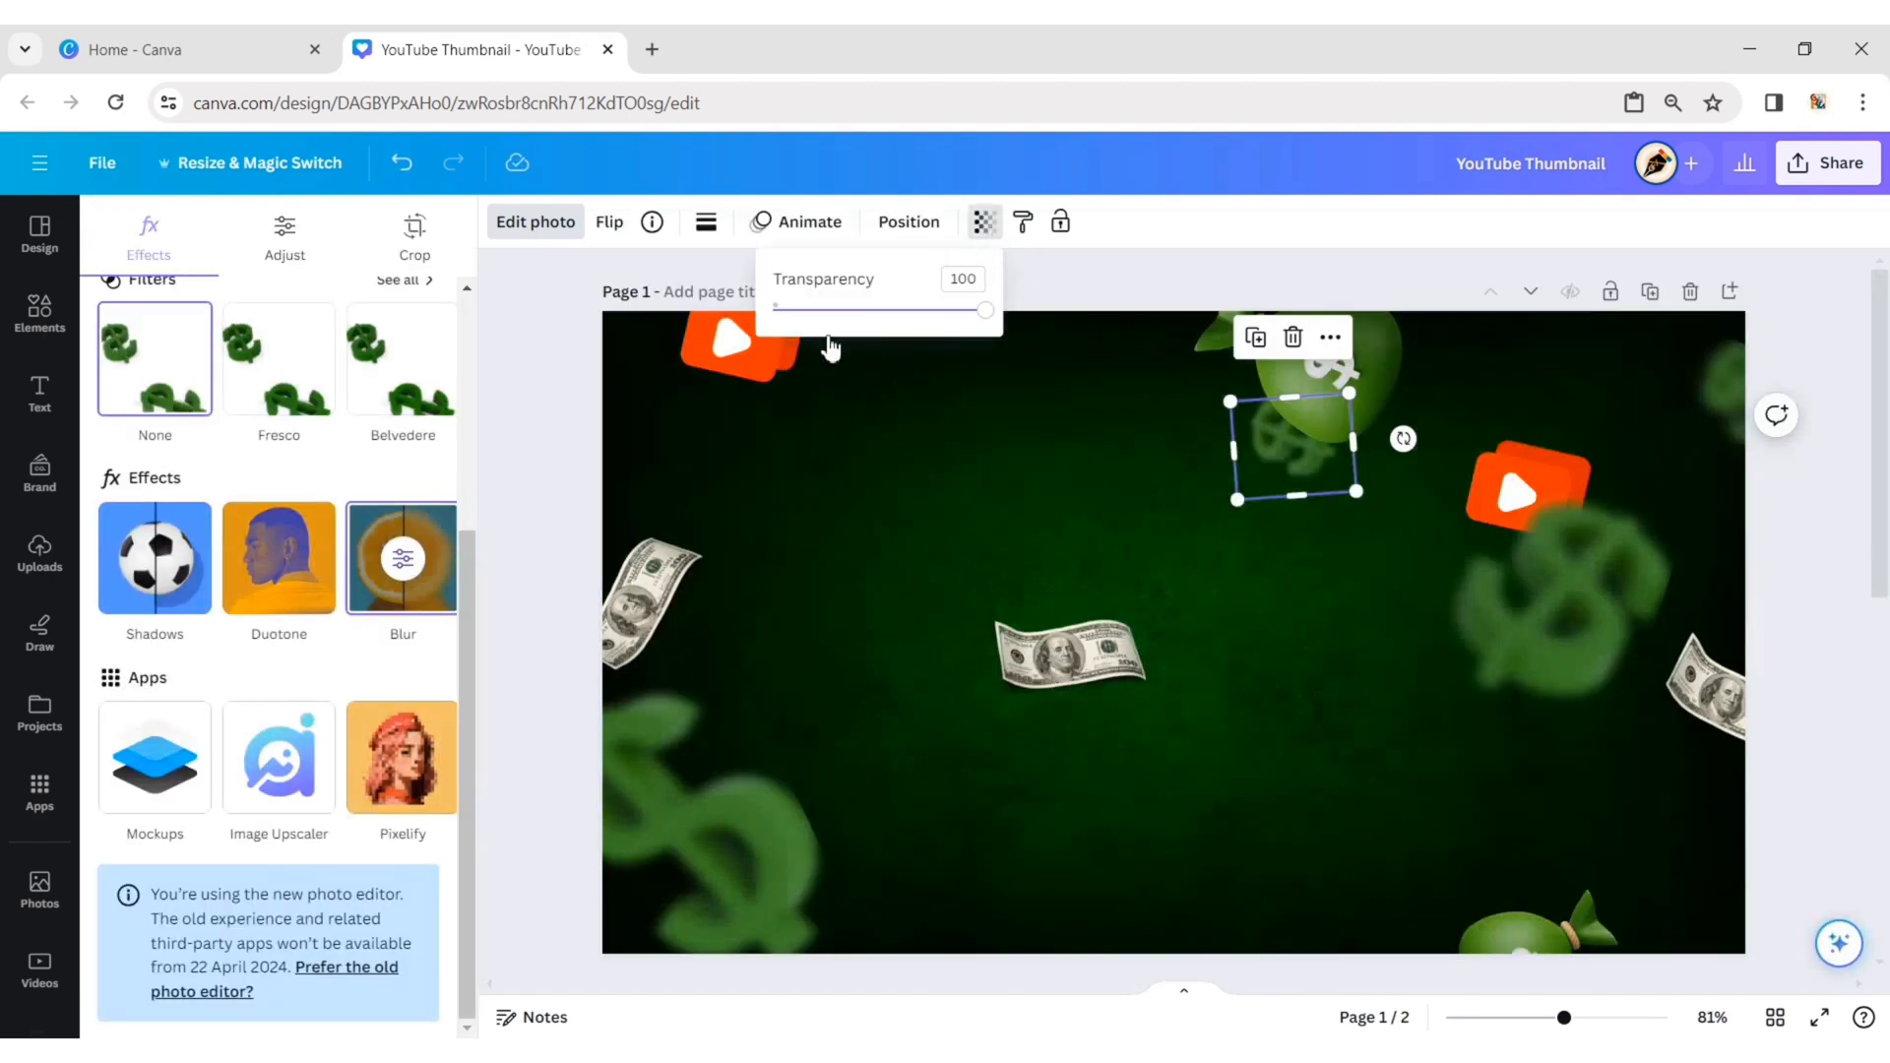
pyautogui.click(565, 380)
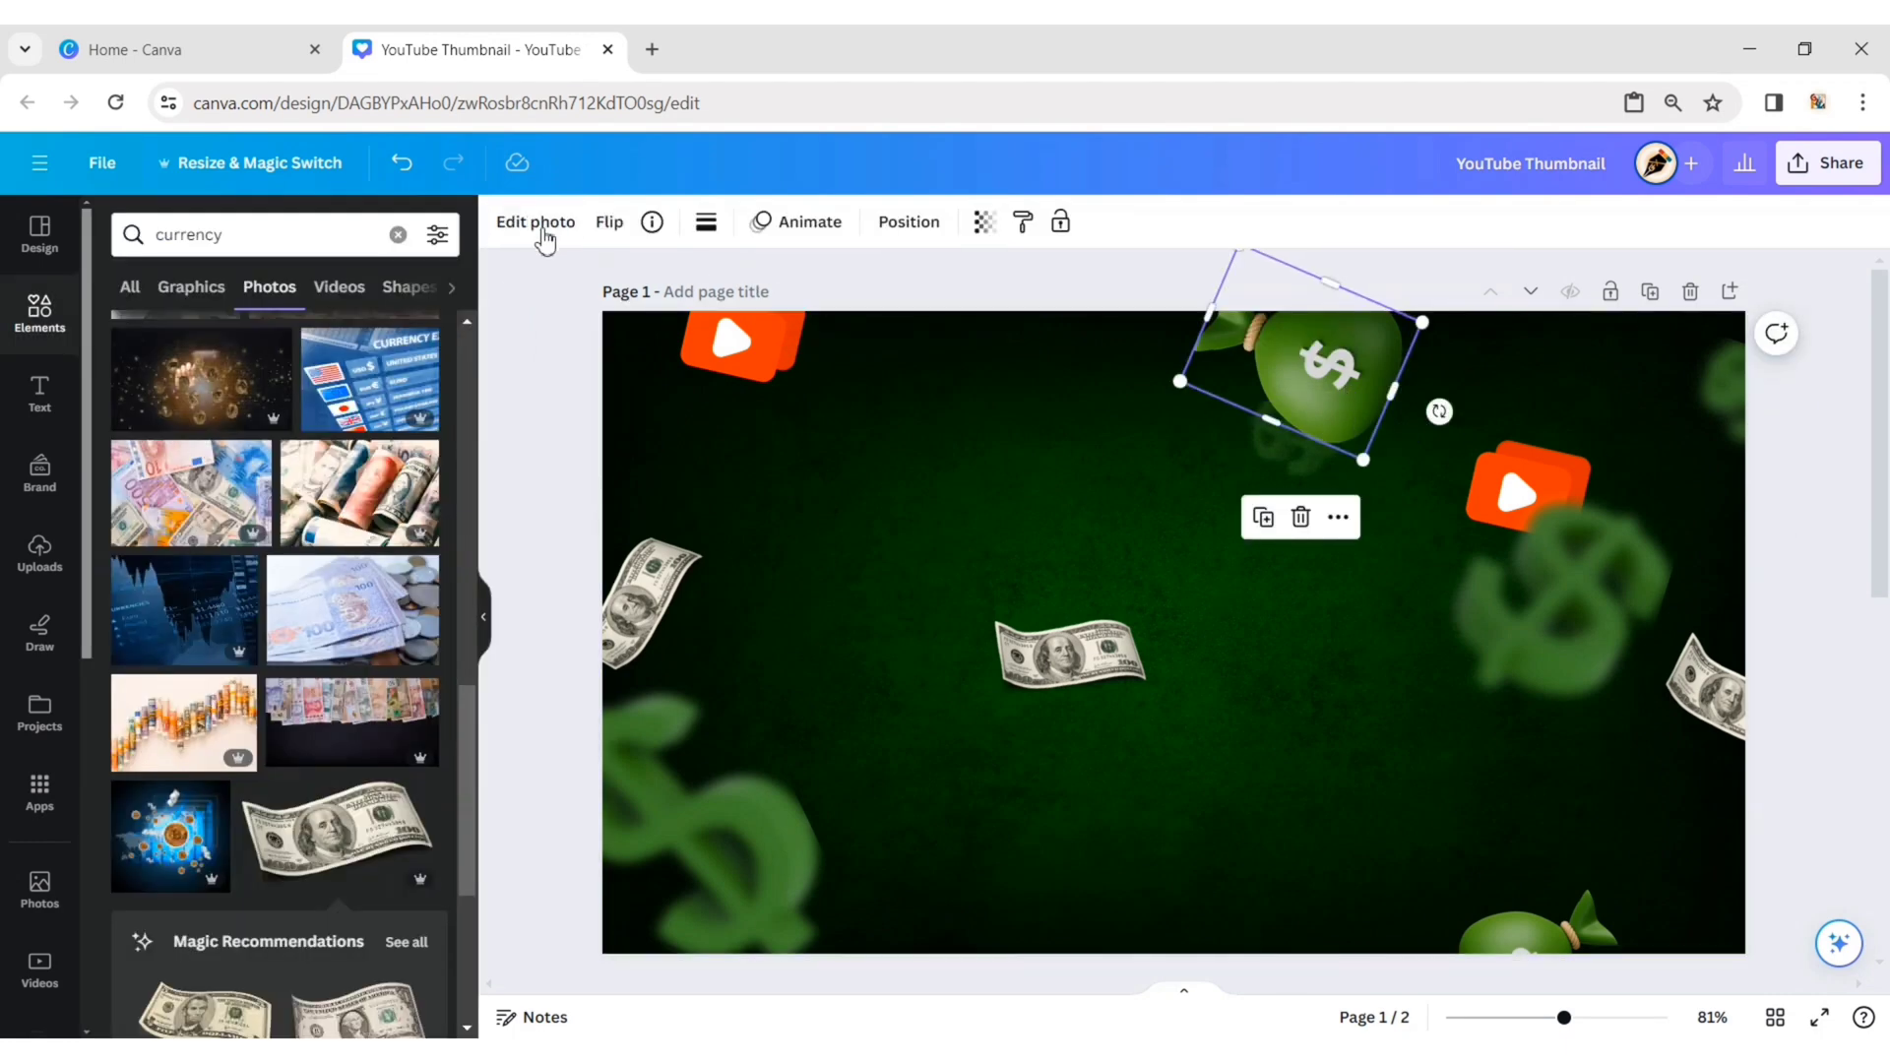
# Blur the whole image of the money bag at the page's upper edge at intensity 82
pyautogui.click(545, 239)
pyautogui.scroll(-3, 278, 724)
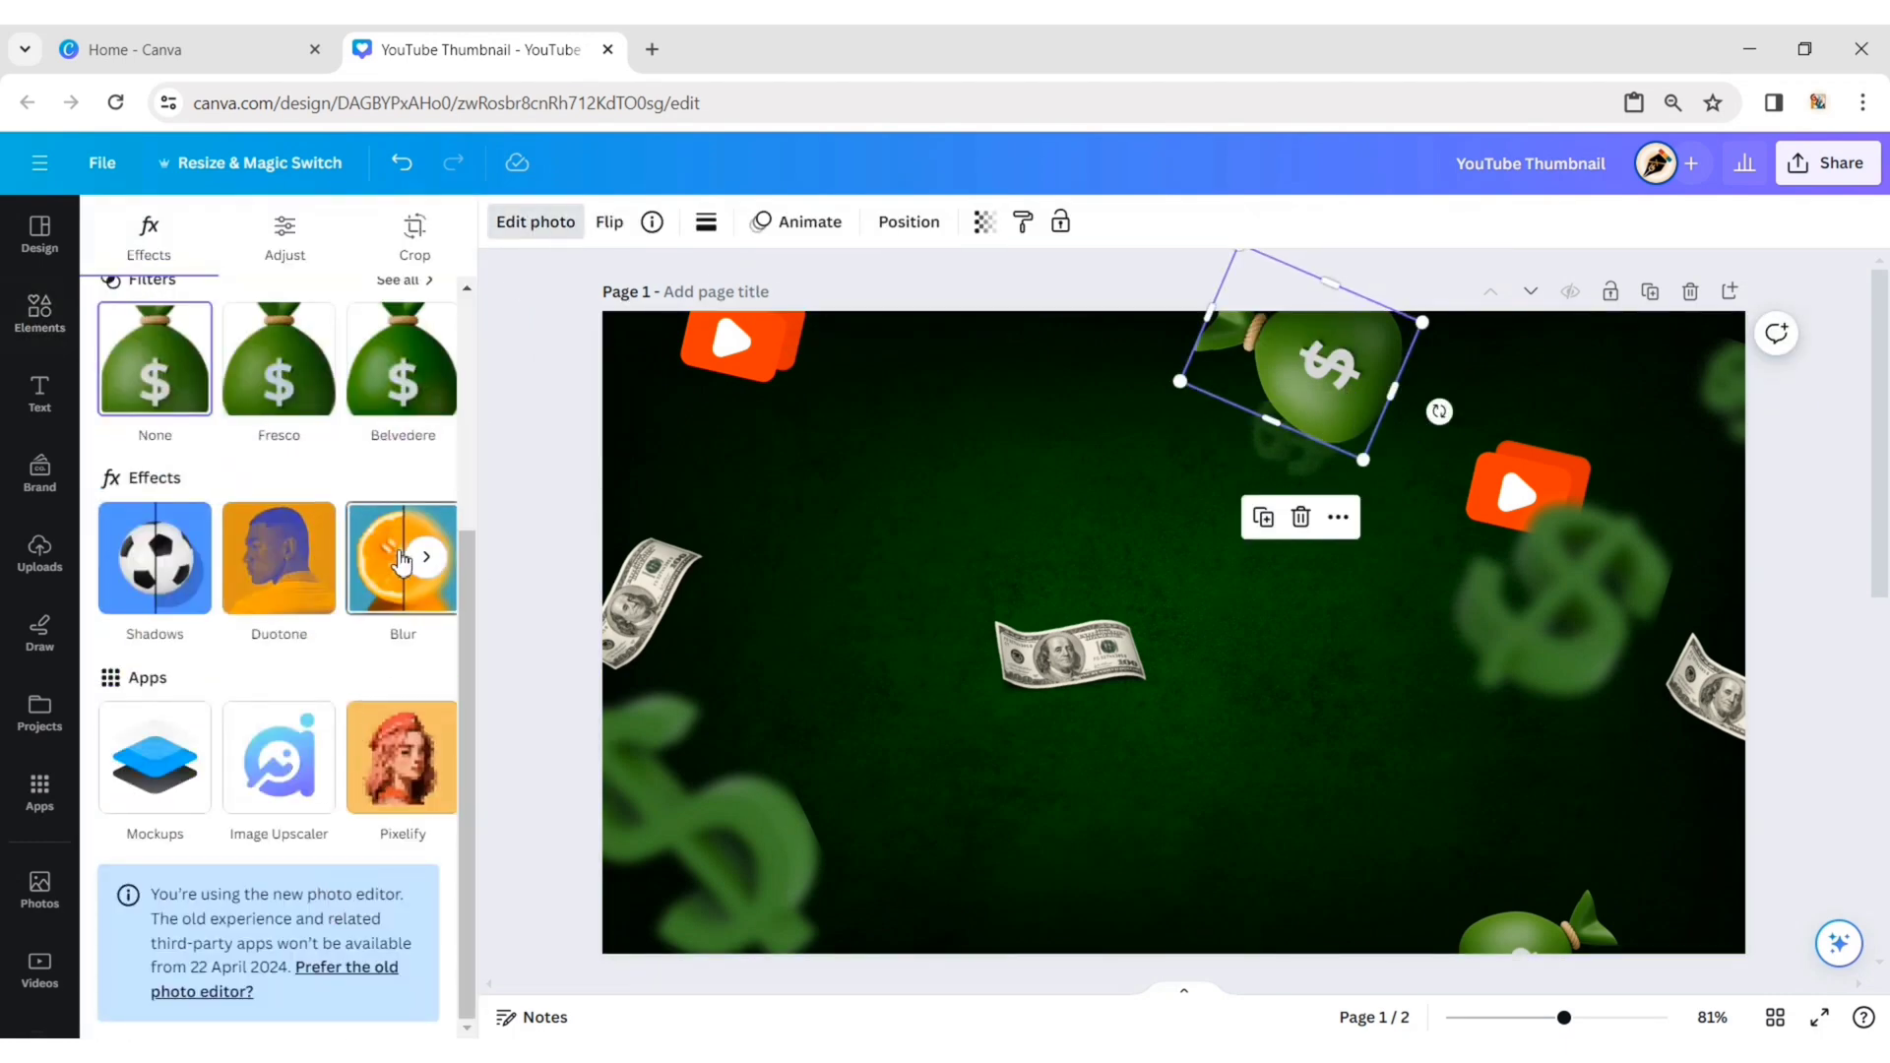
pyautogui.click(402, 561)
pyautogui.click(392, 389)
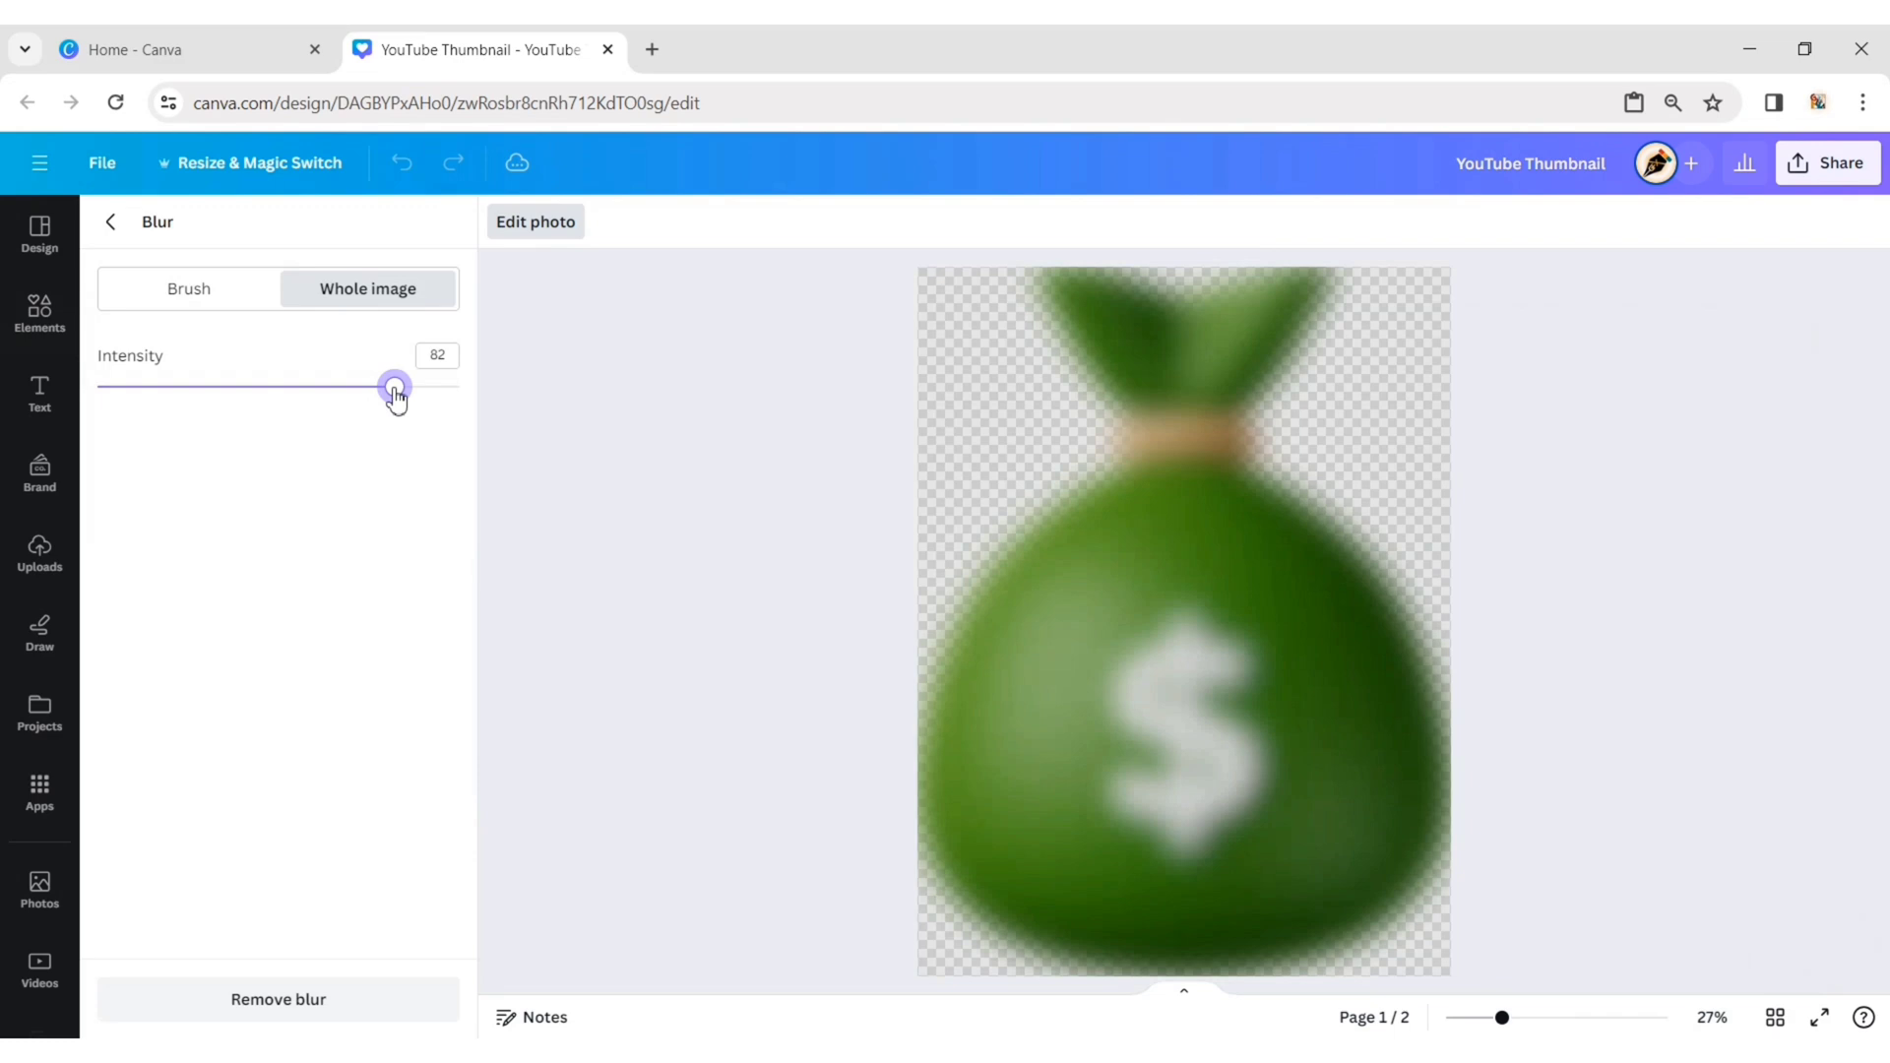
pyautogui.click(110, 226)
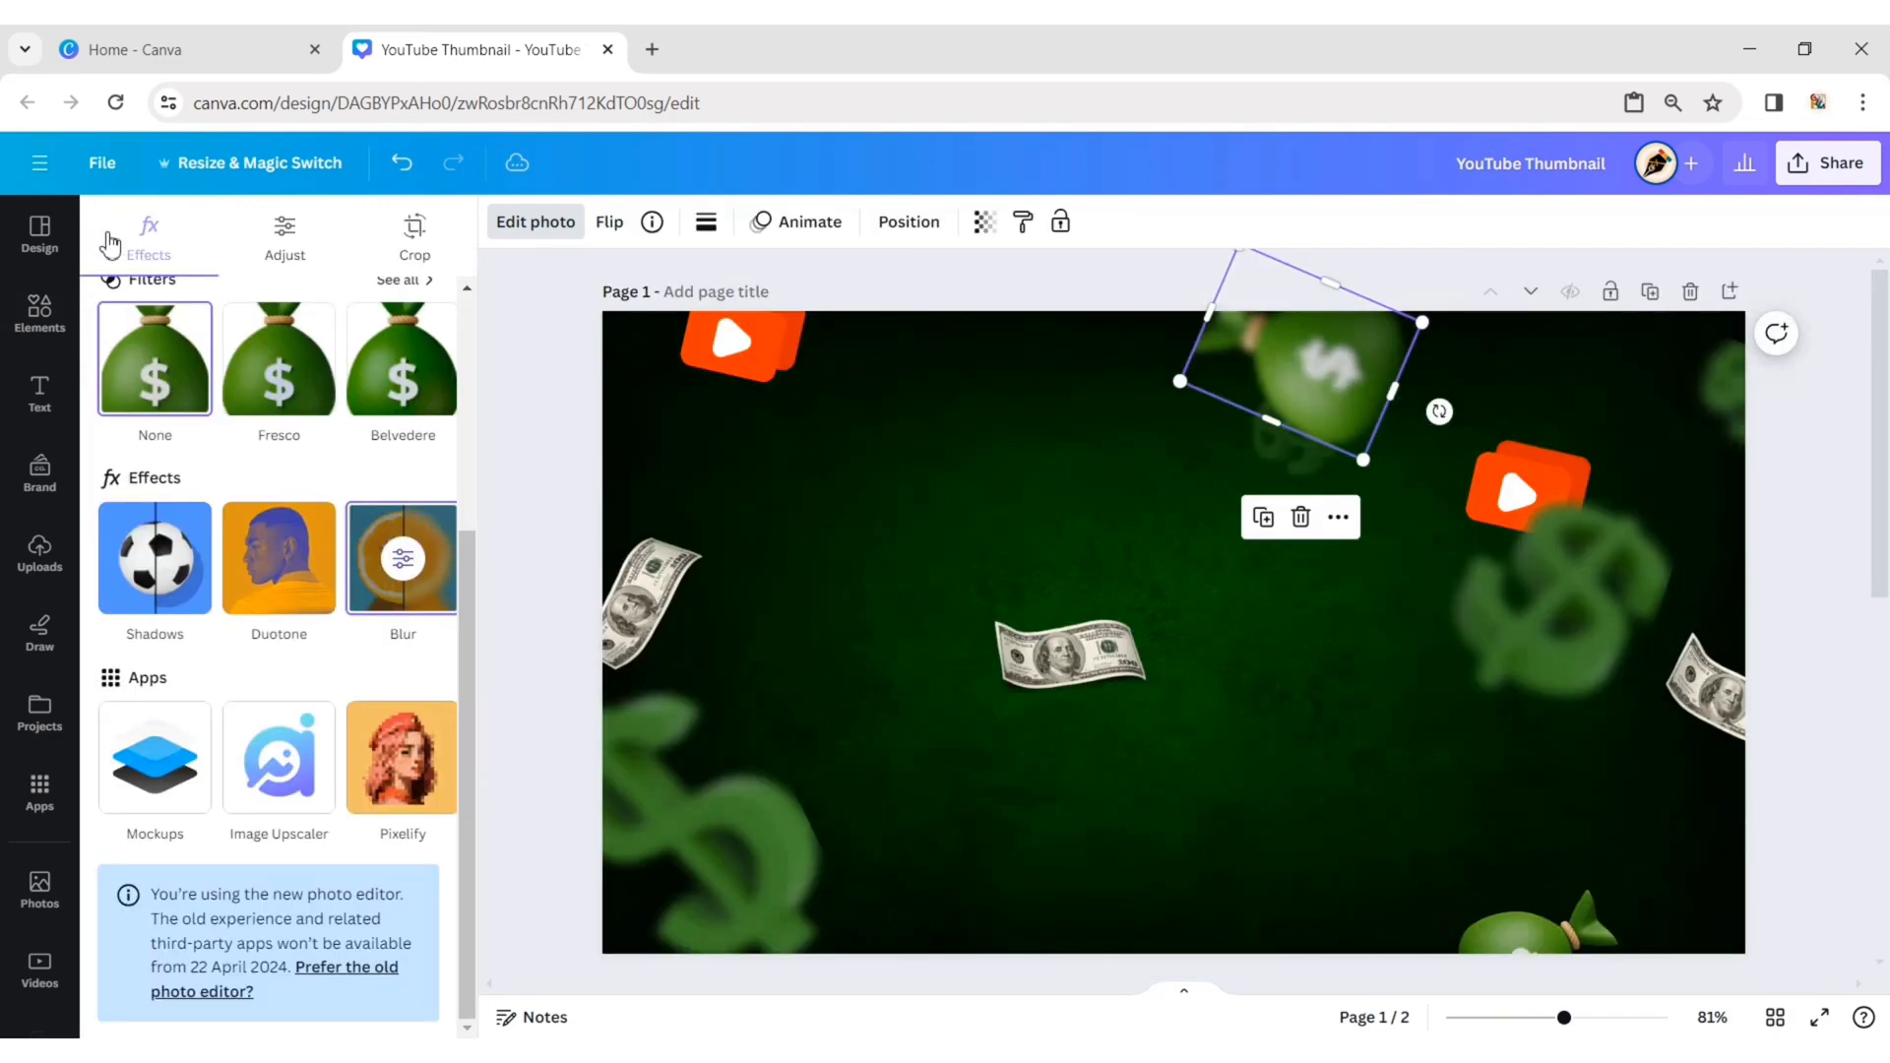
# Blur the whole image of the money bag at the page's lower edge at intensity 81
pyautogui.click(1485, 927)
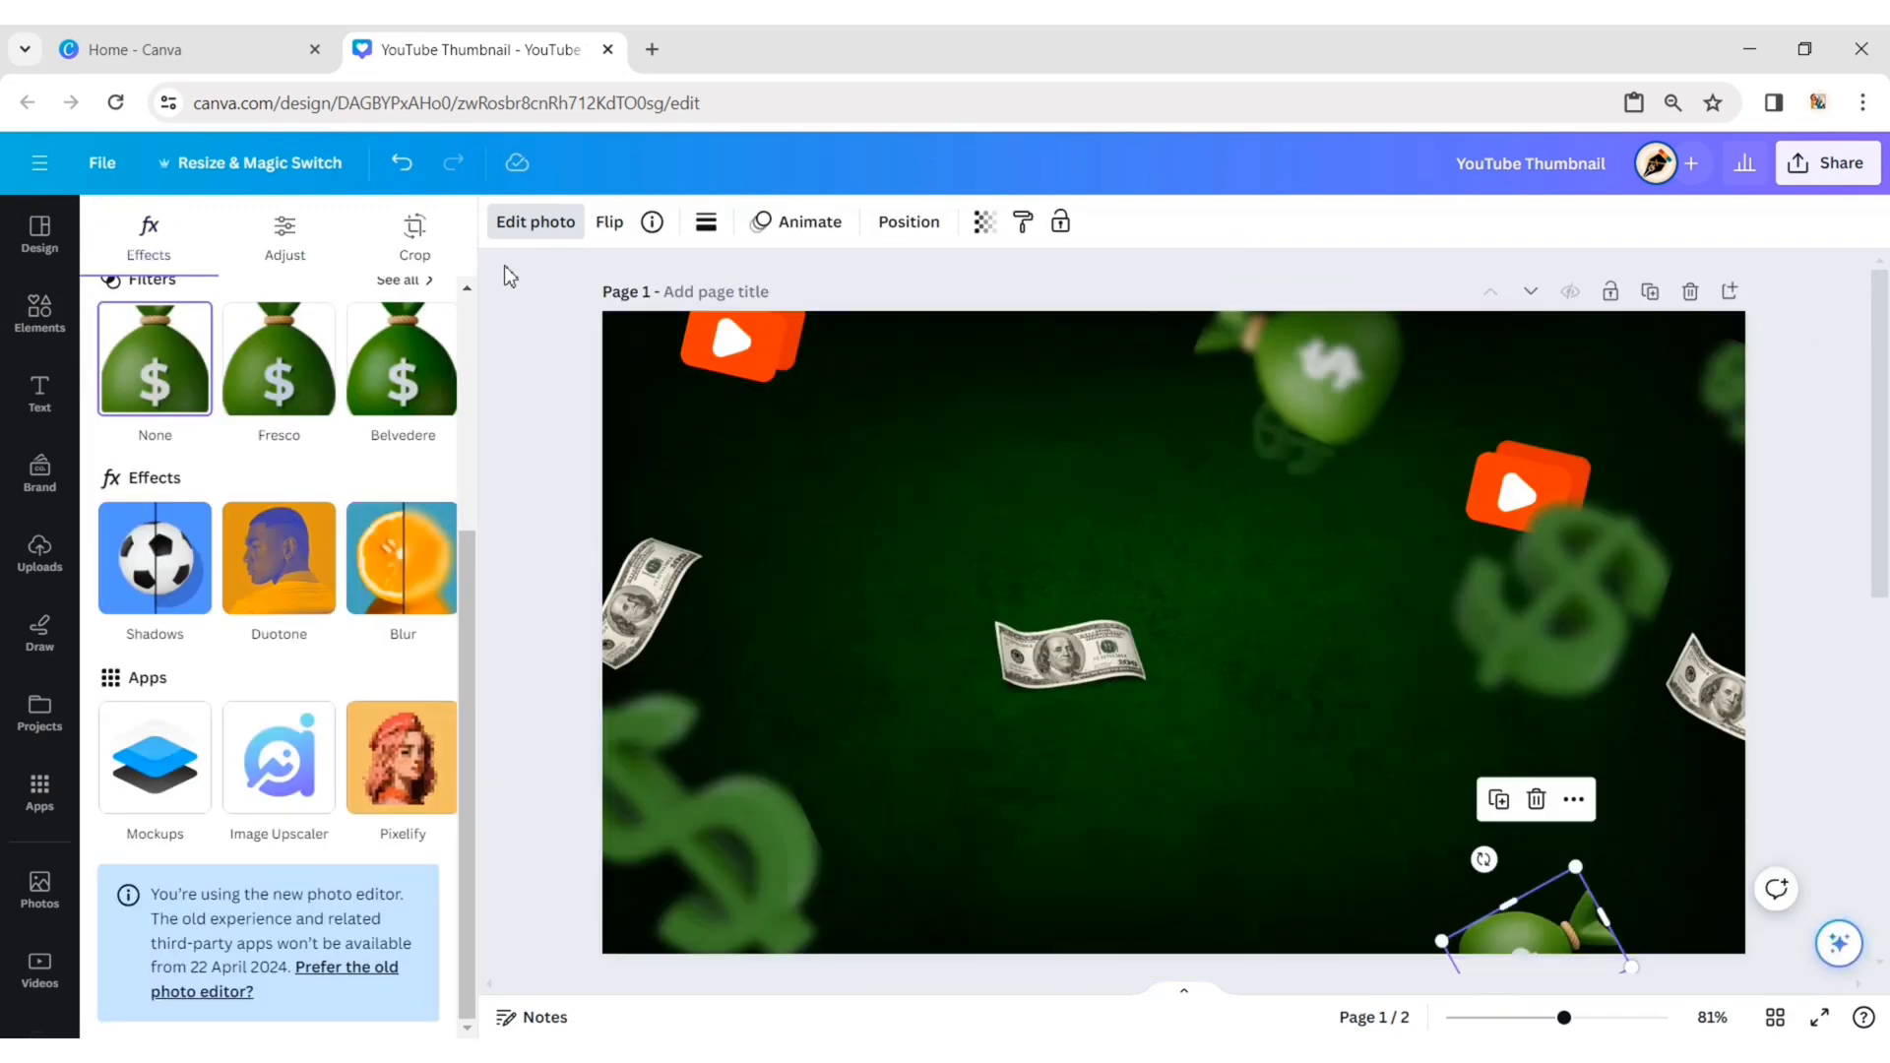
pyautogui.click(394, 561)
pyautogui.click(396, 388)
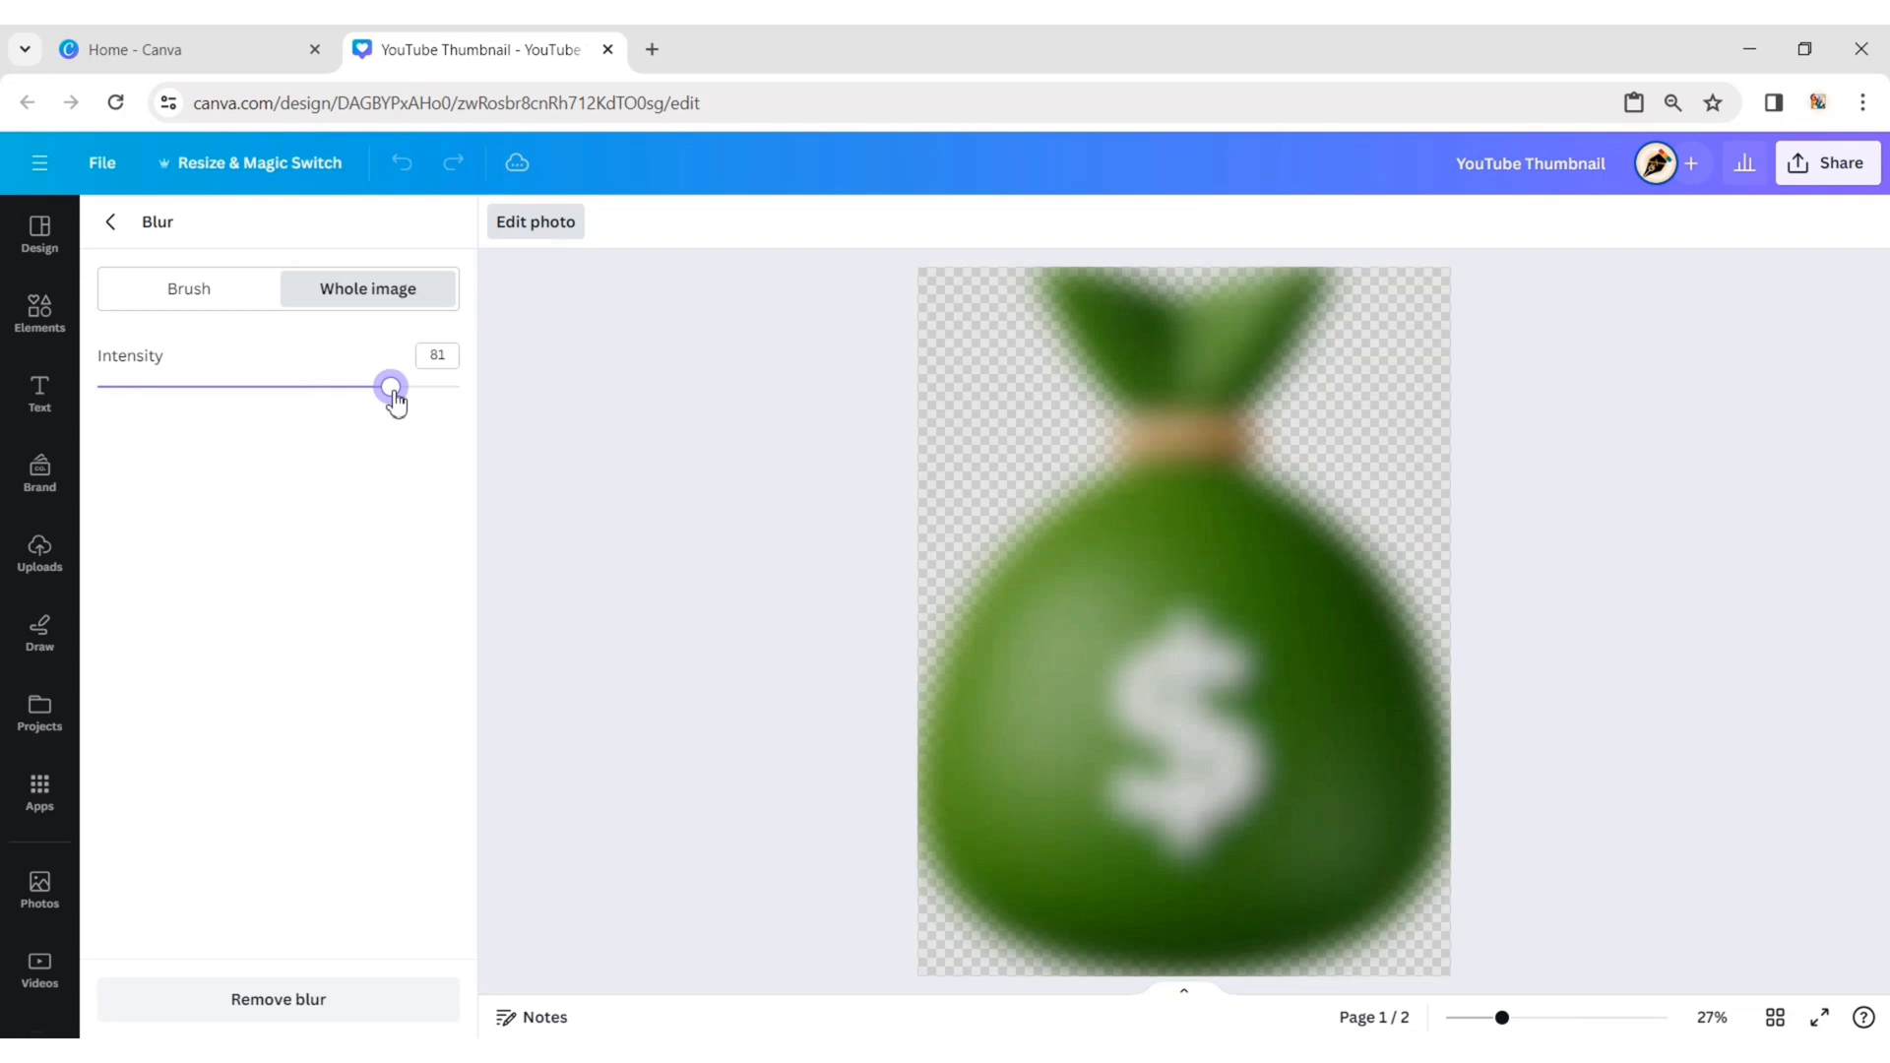
pyautogui.click(112, 224)
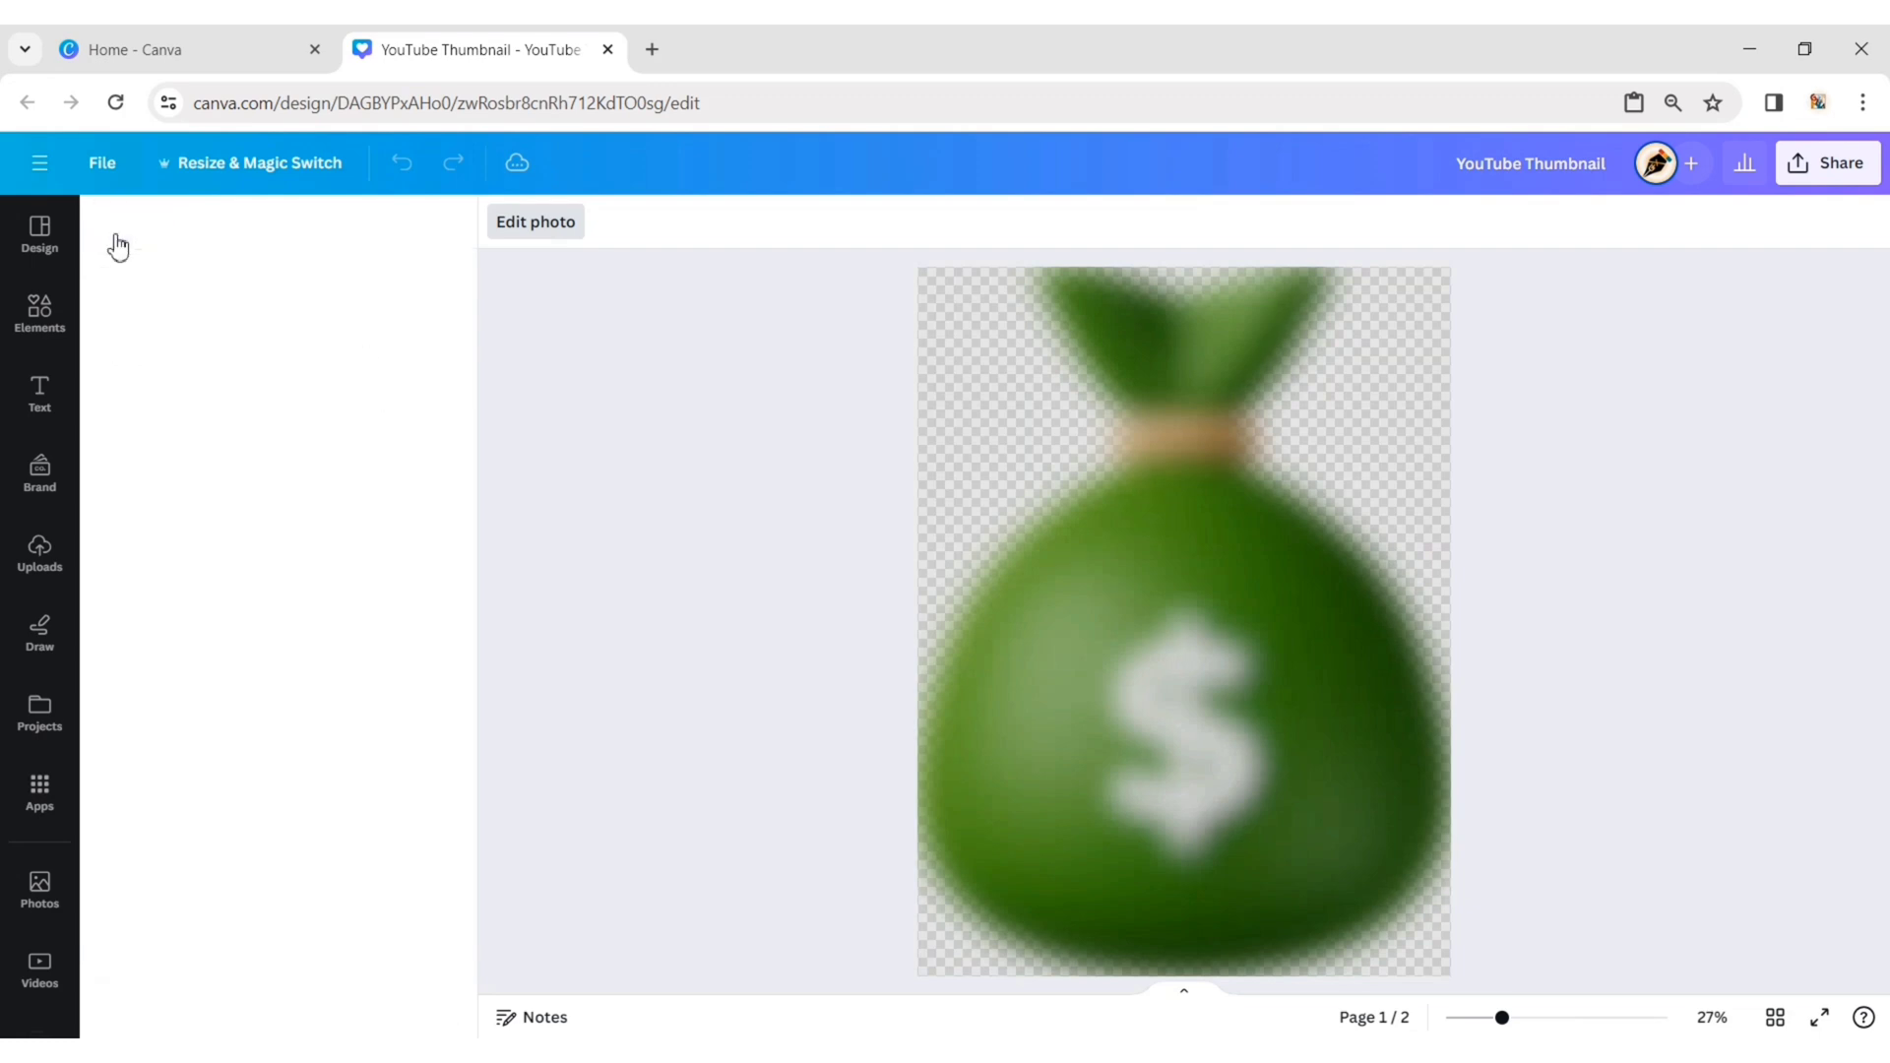
# Blur the bill at the page's left edge at intensity 50, and blur the bill near the page centre as well
pyautogui.click(644, 610)
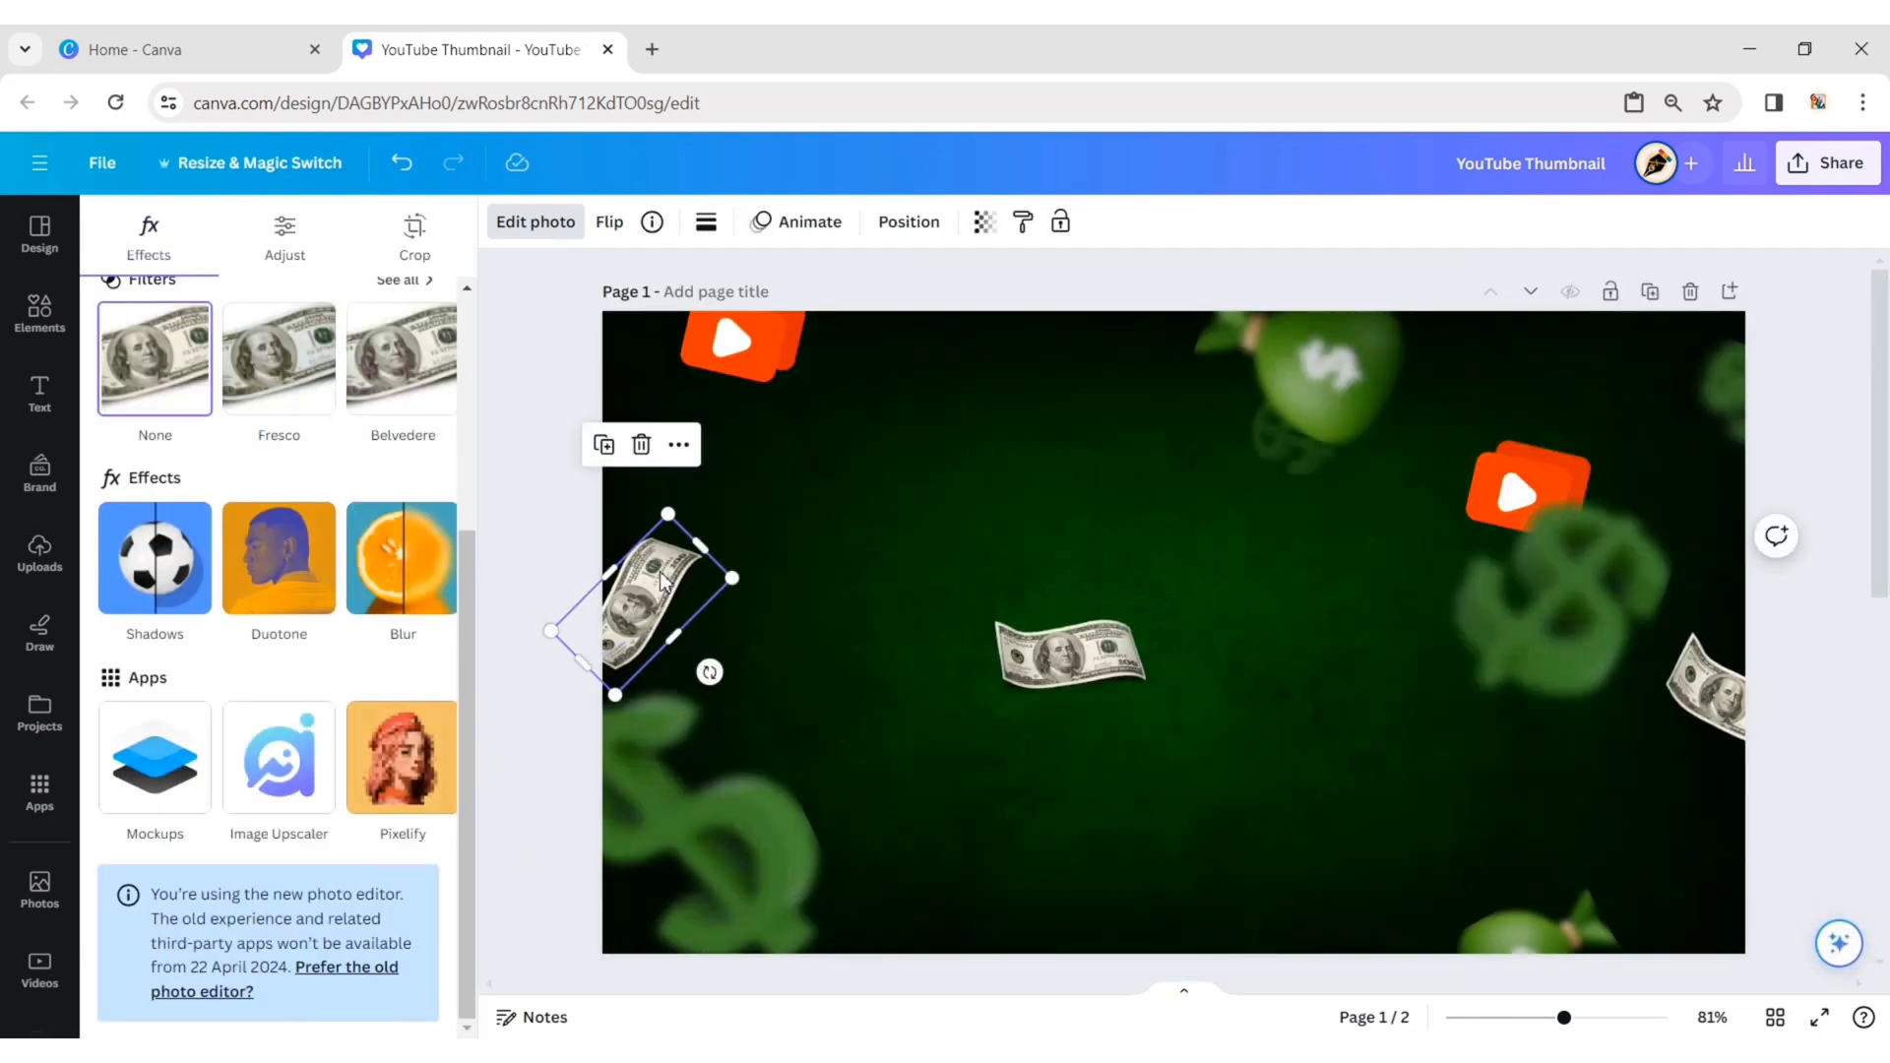
pyautogui.click(385, 562)
pyautogui.click(285, 389)
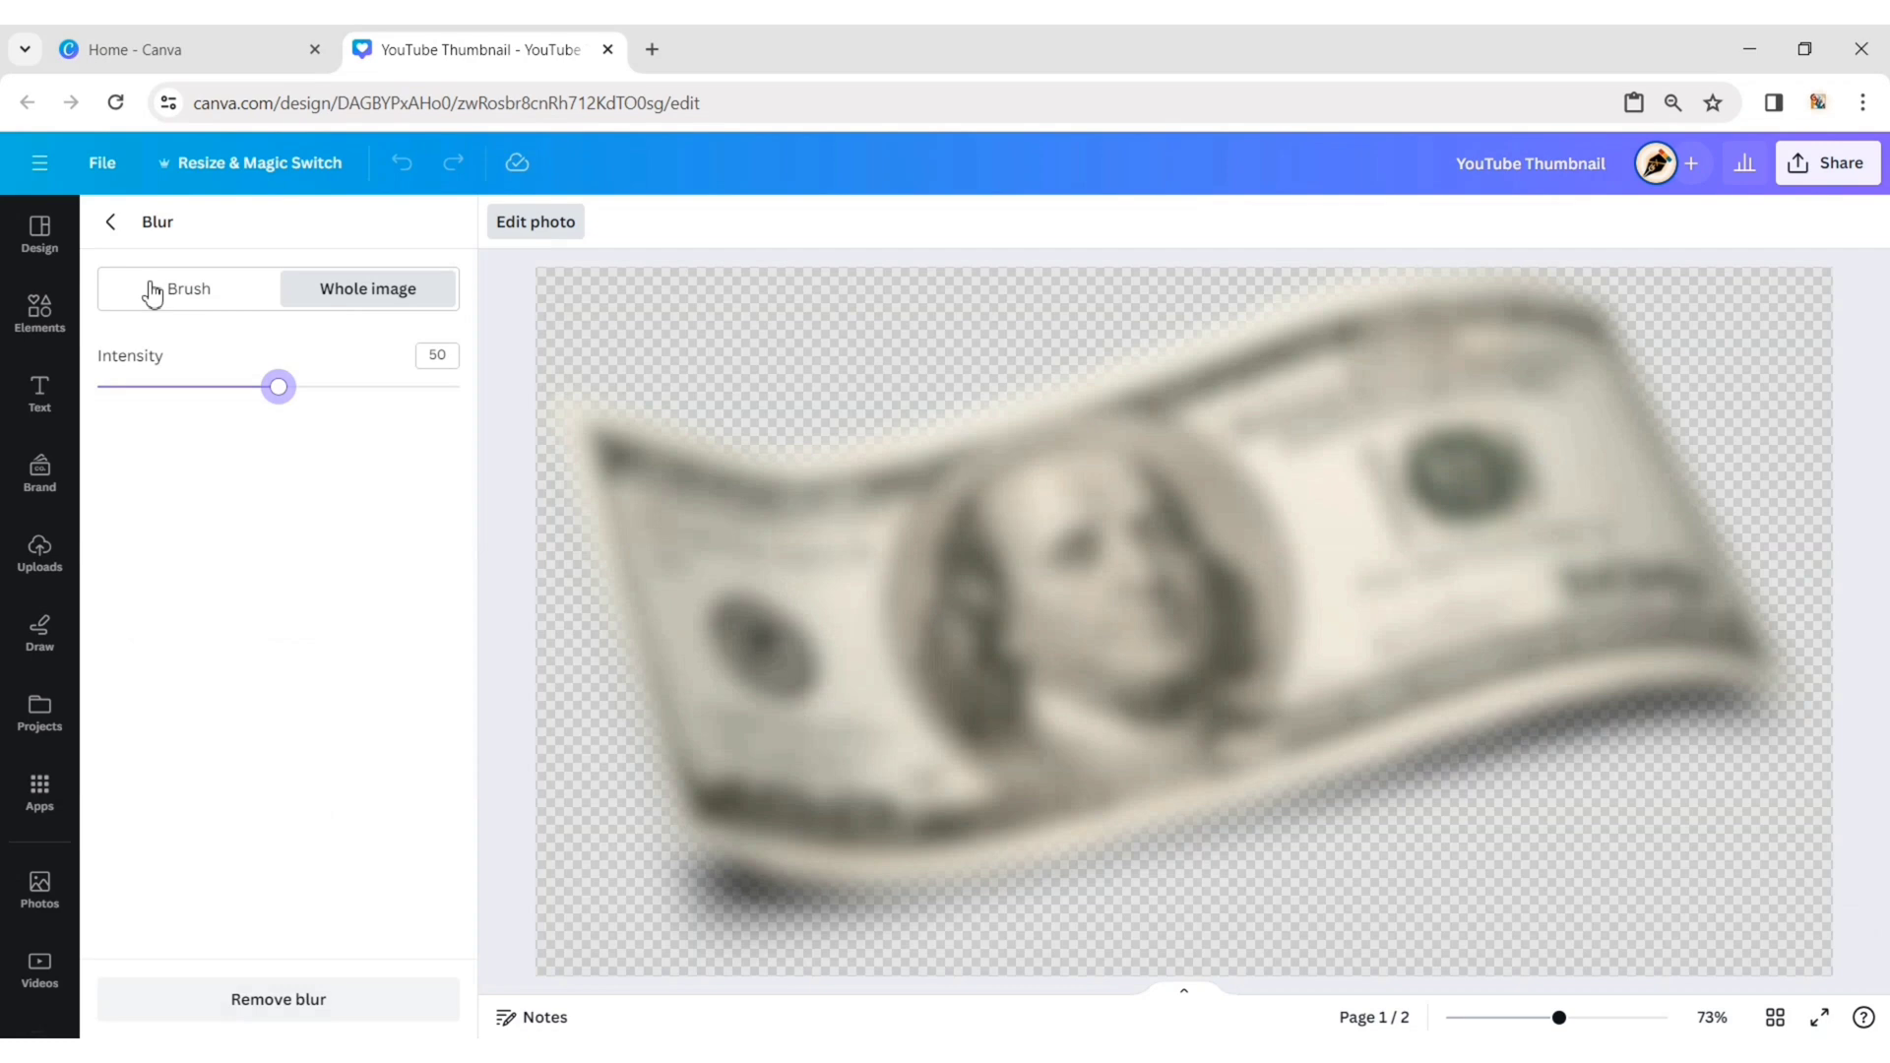
pyautogui.click(113, 224)
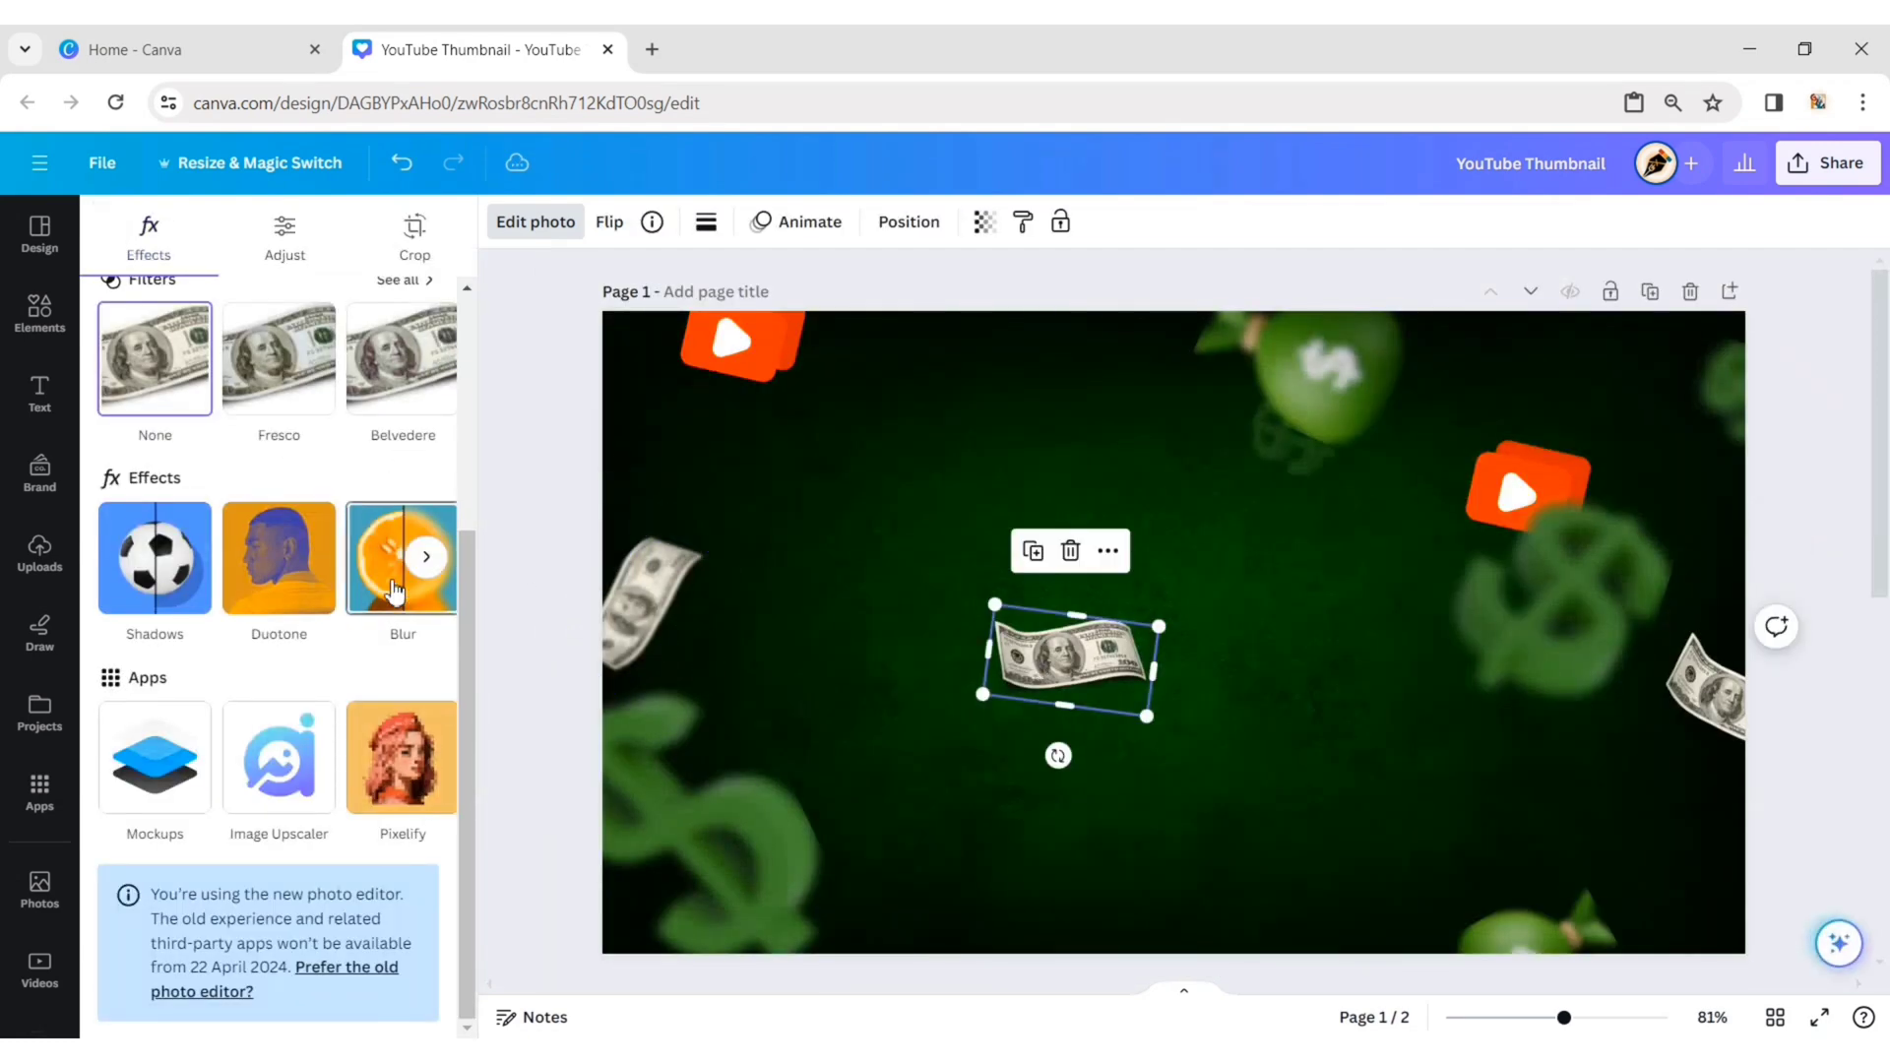
pyautogui.click(391, 576)
pyautogui.click(111, 221)
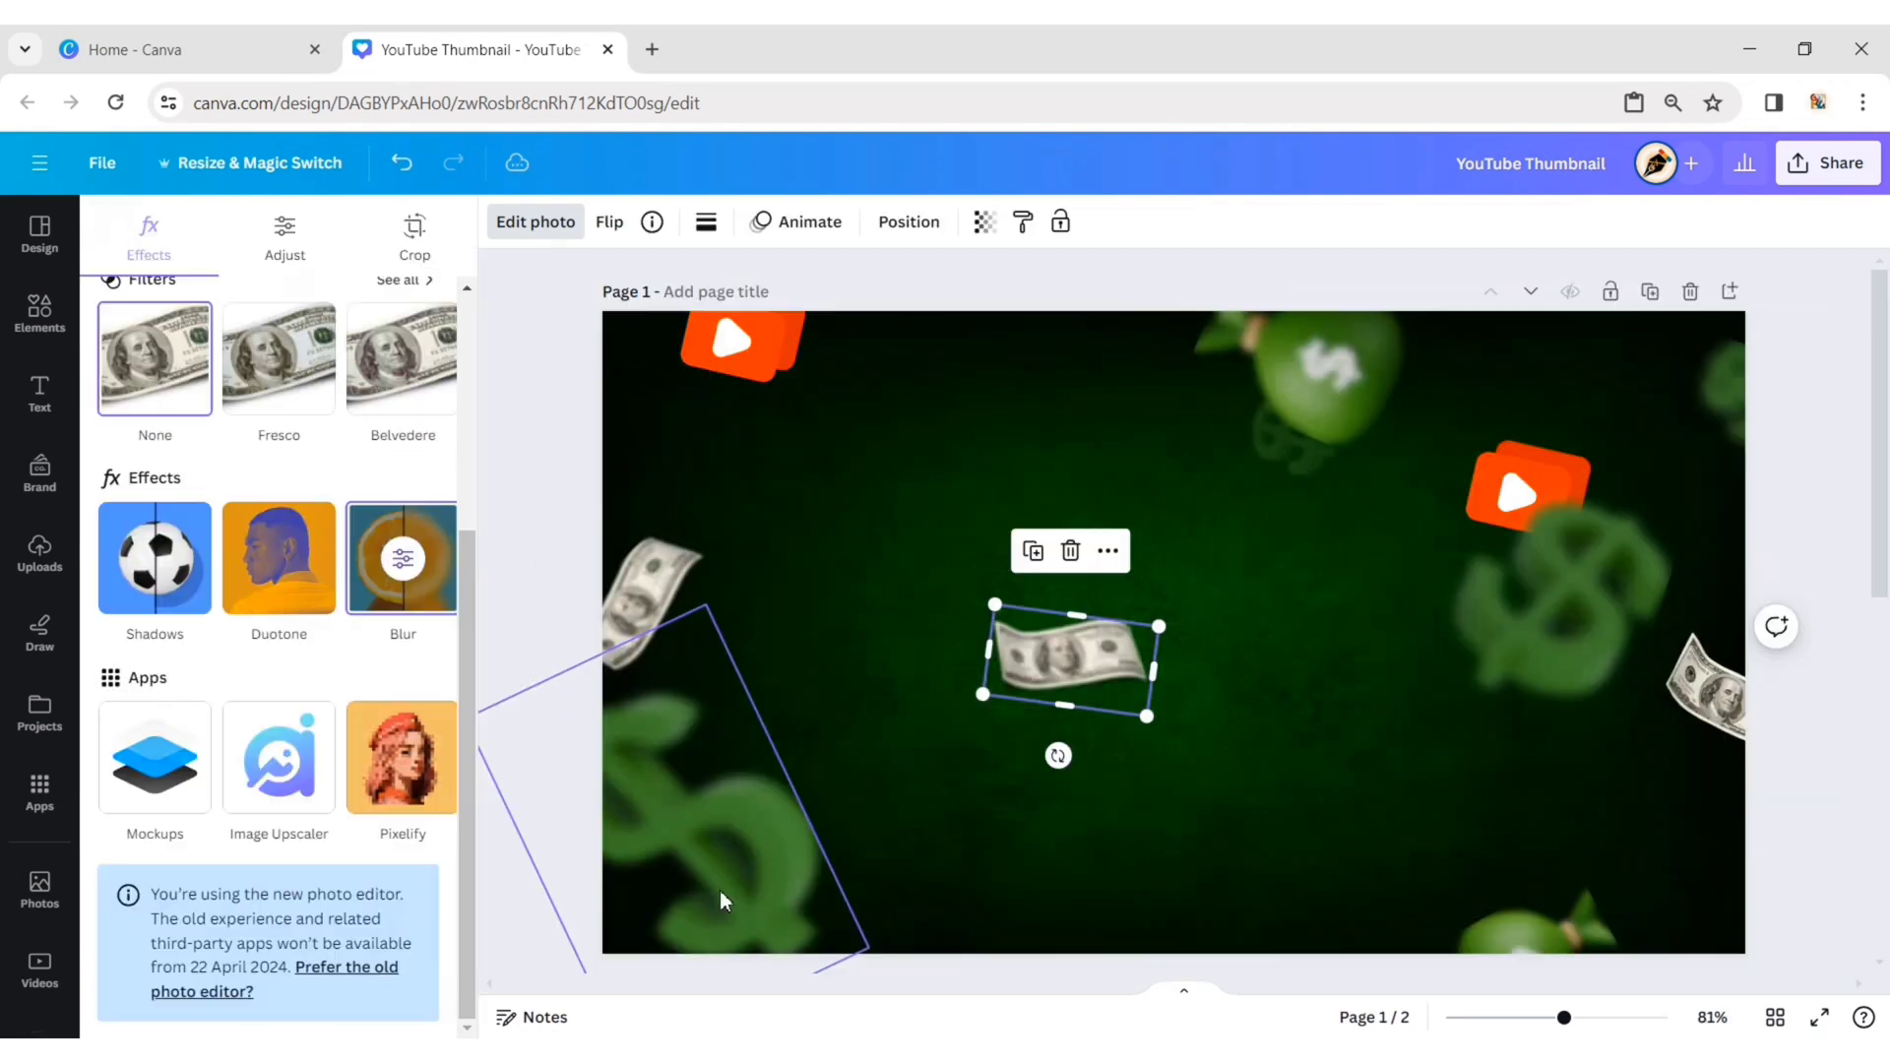
# Blur the whole image of the bill at the page's right edge at intensity 50
pyautogui.click(1708, 689)
pyautogui.click(396, 563)
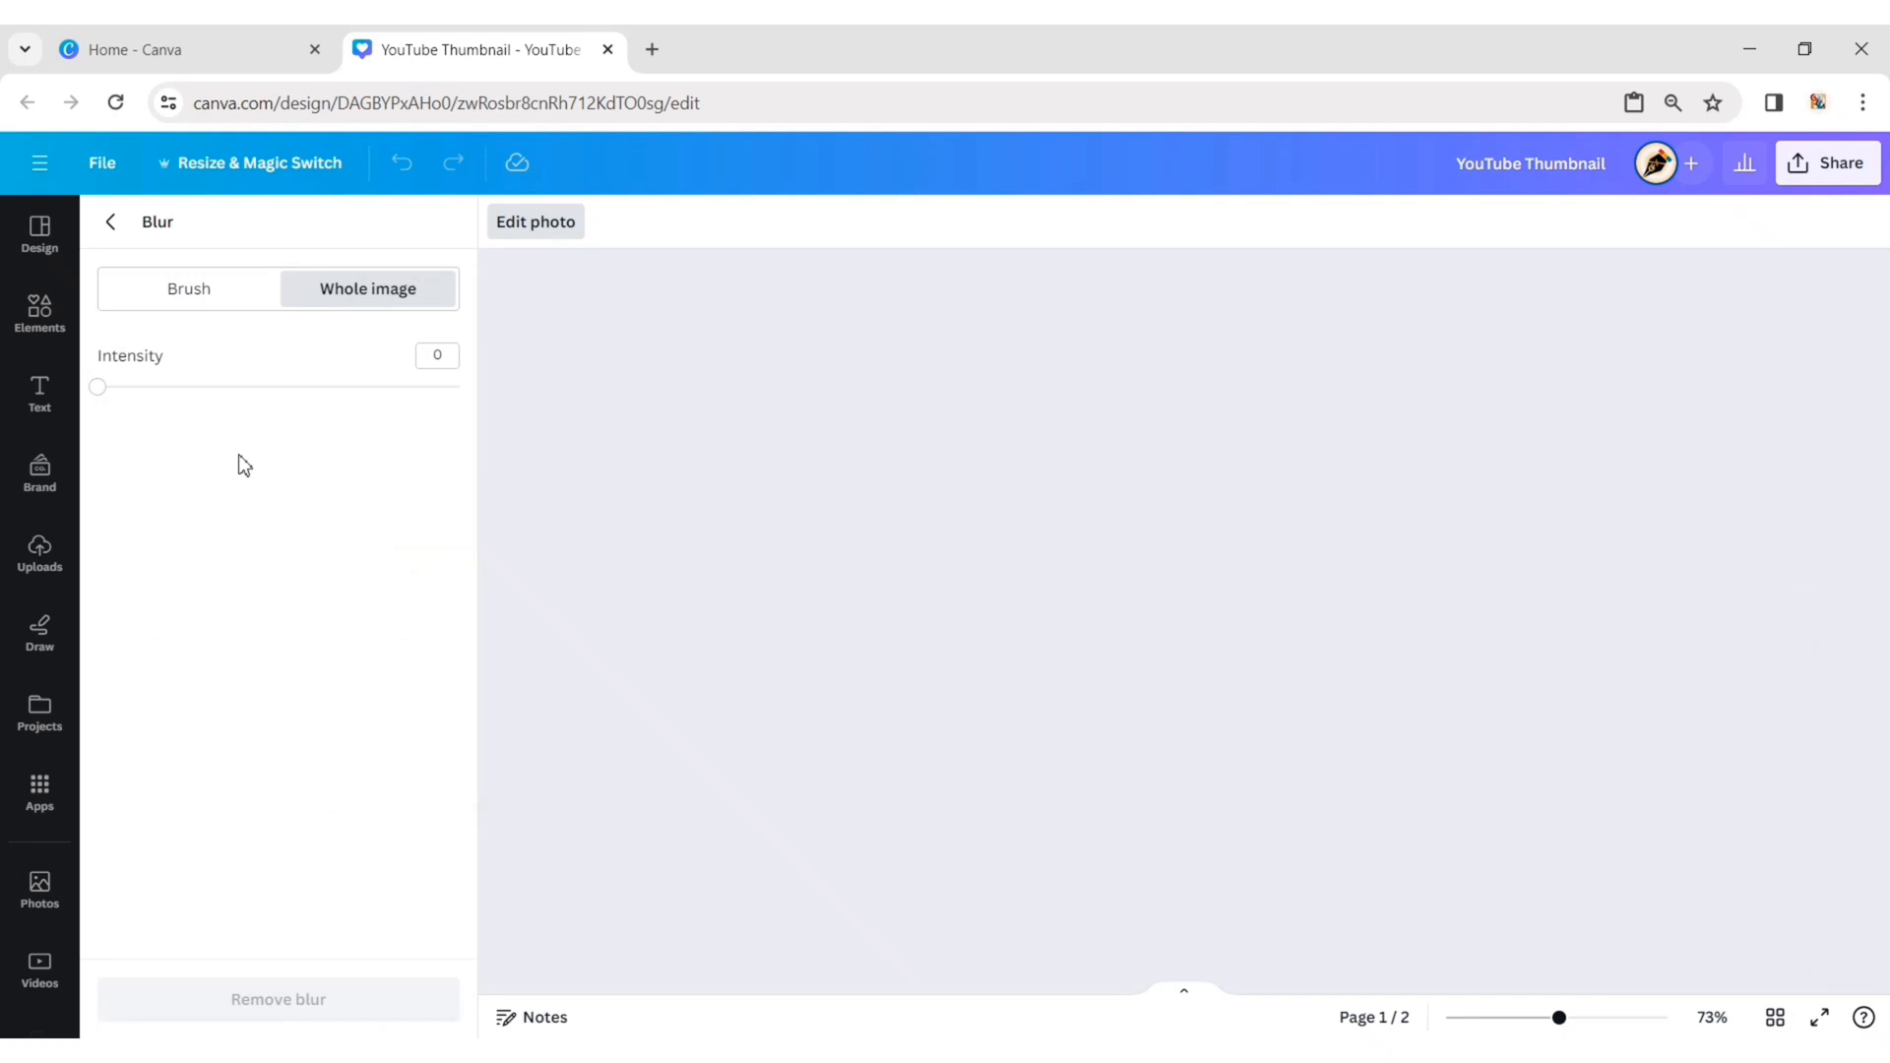
pyautogui.click(288, 390)
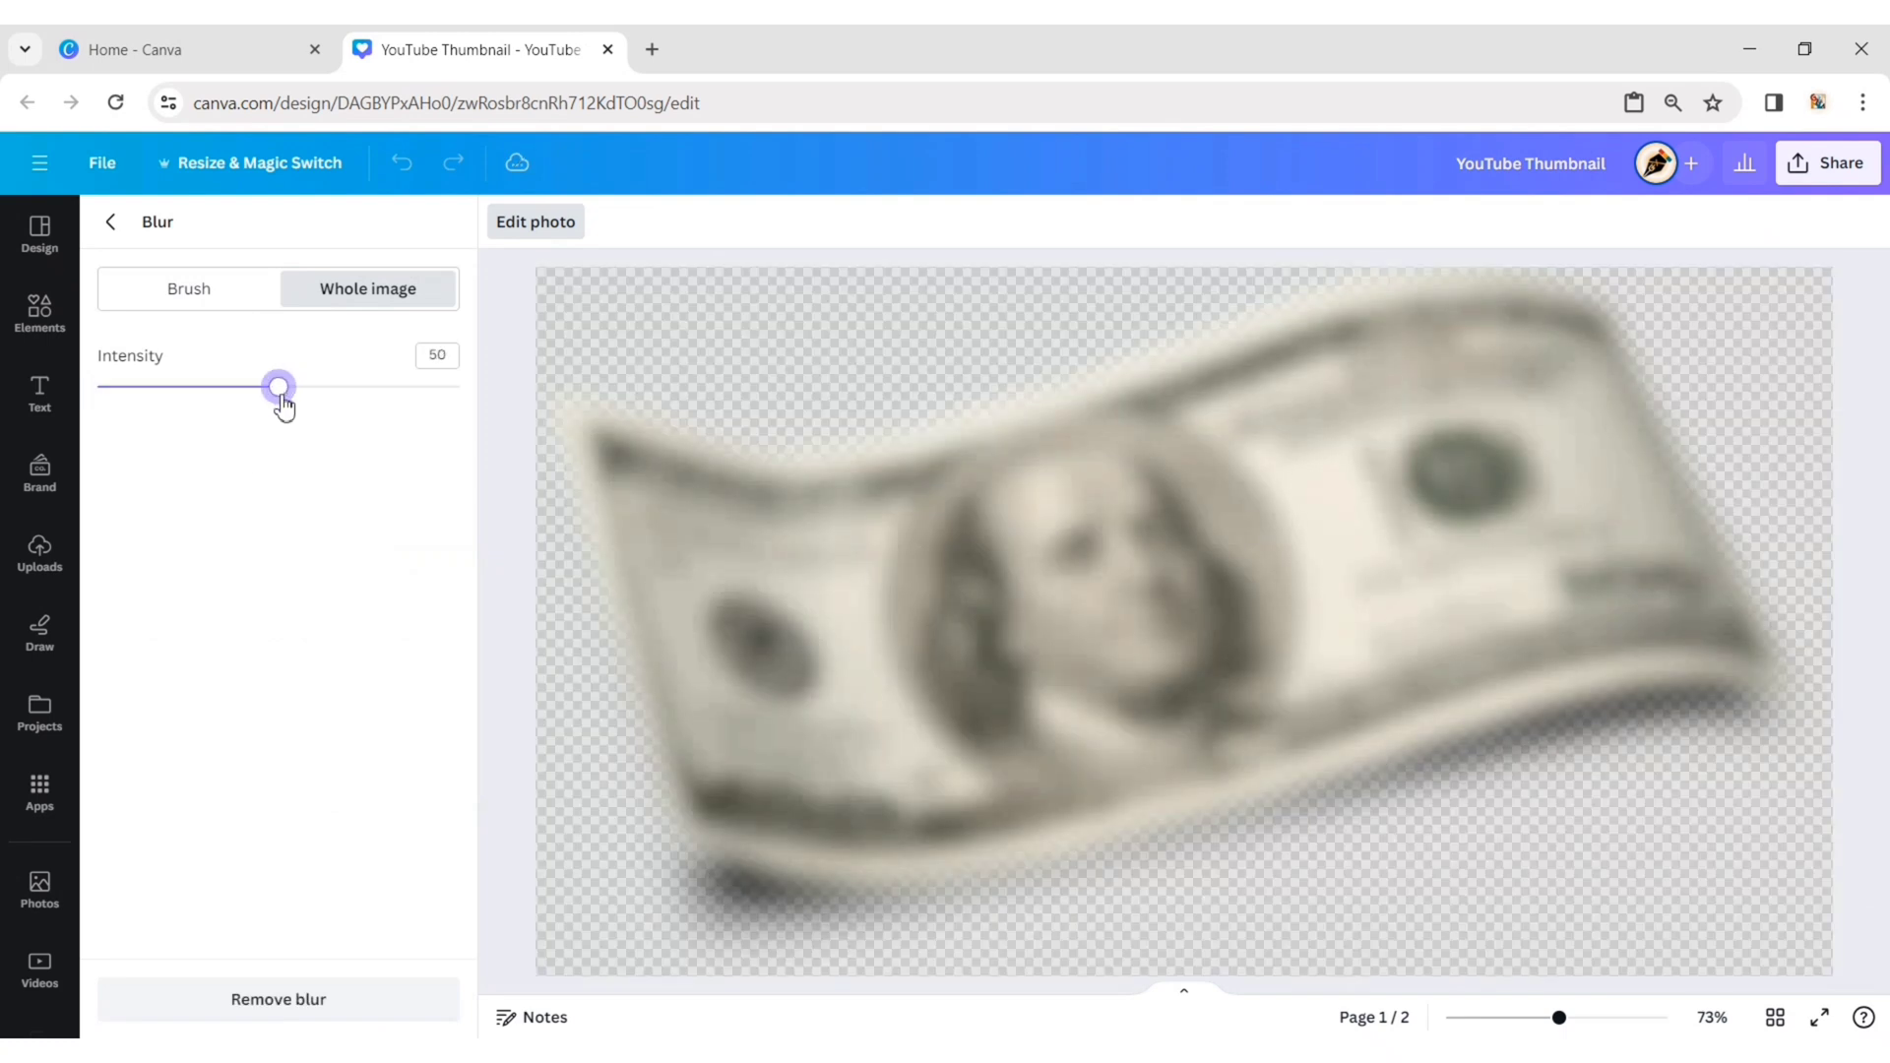
pyautogui.click(111, 223)
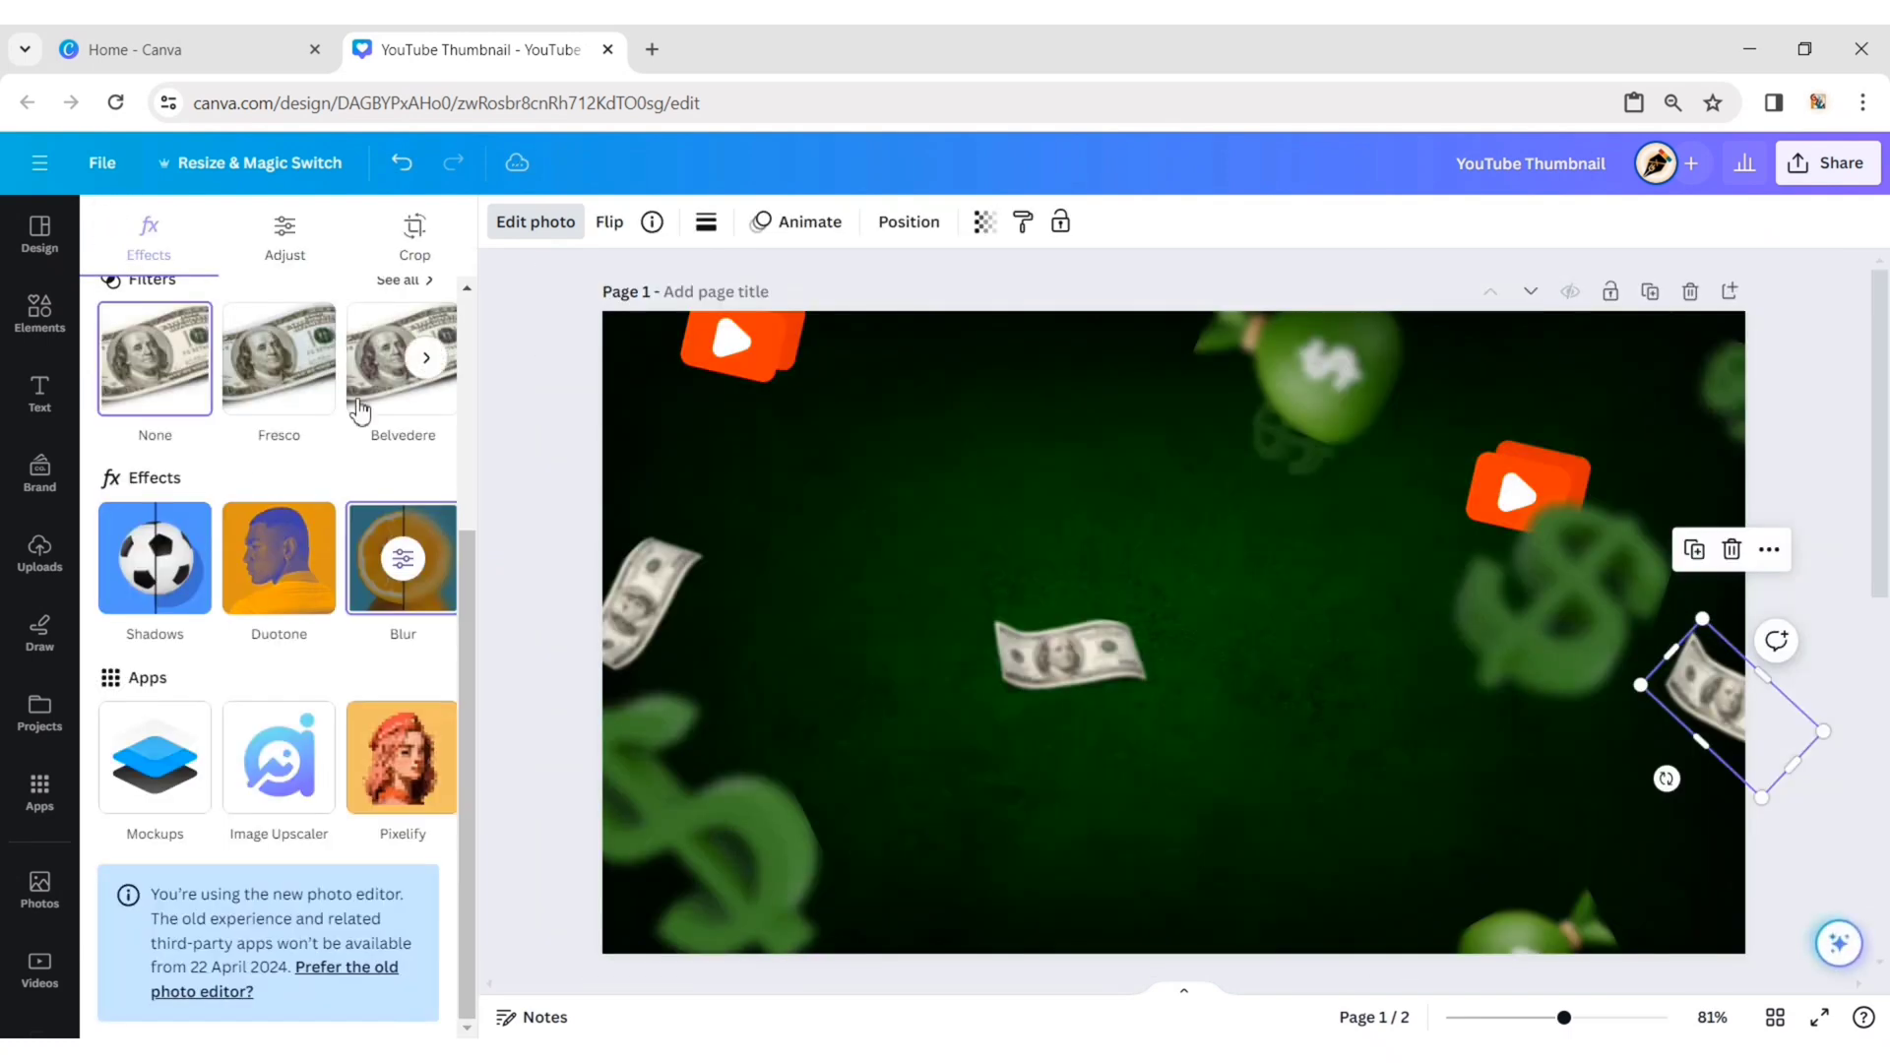
# Set the transparency of the bill at the page's left edge to 69
pyautogui.click(663, 563)
pyautogui.click(984, 221)
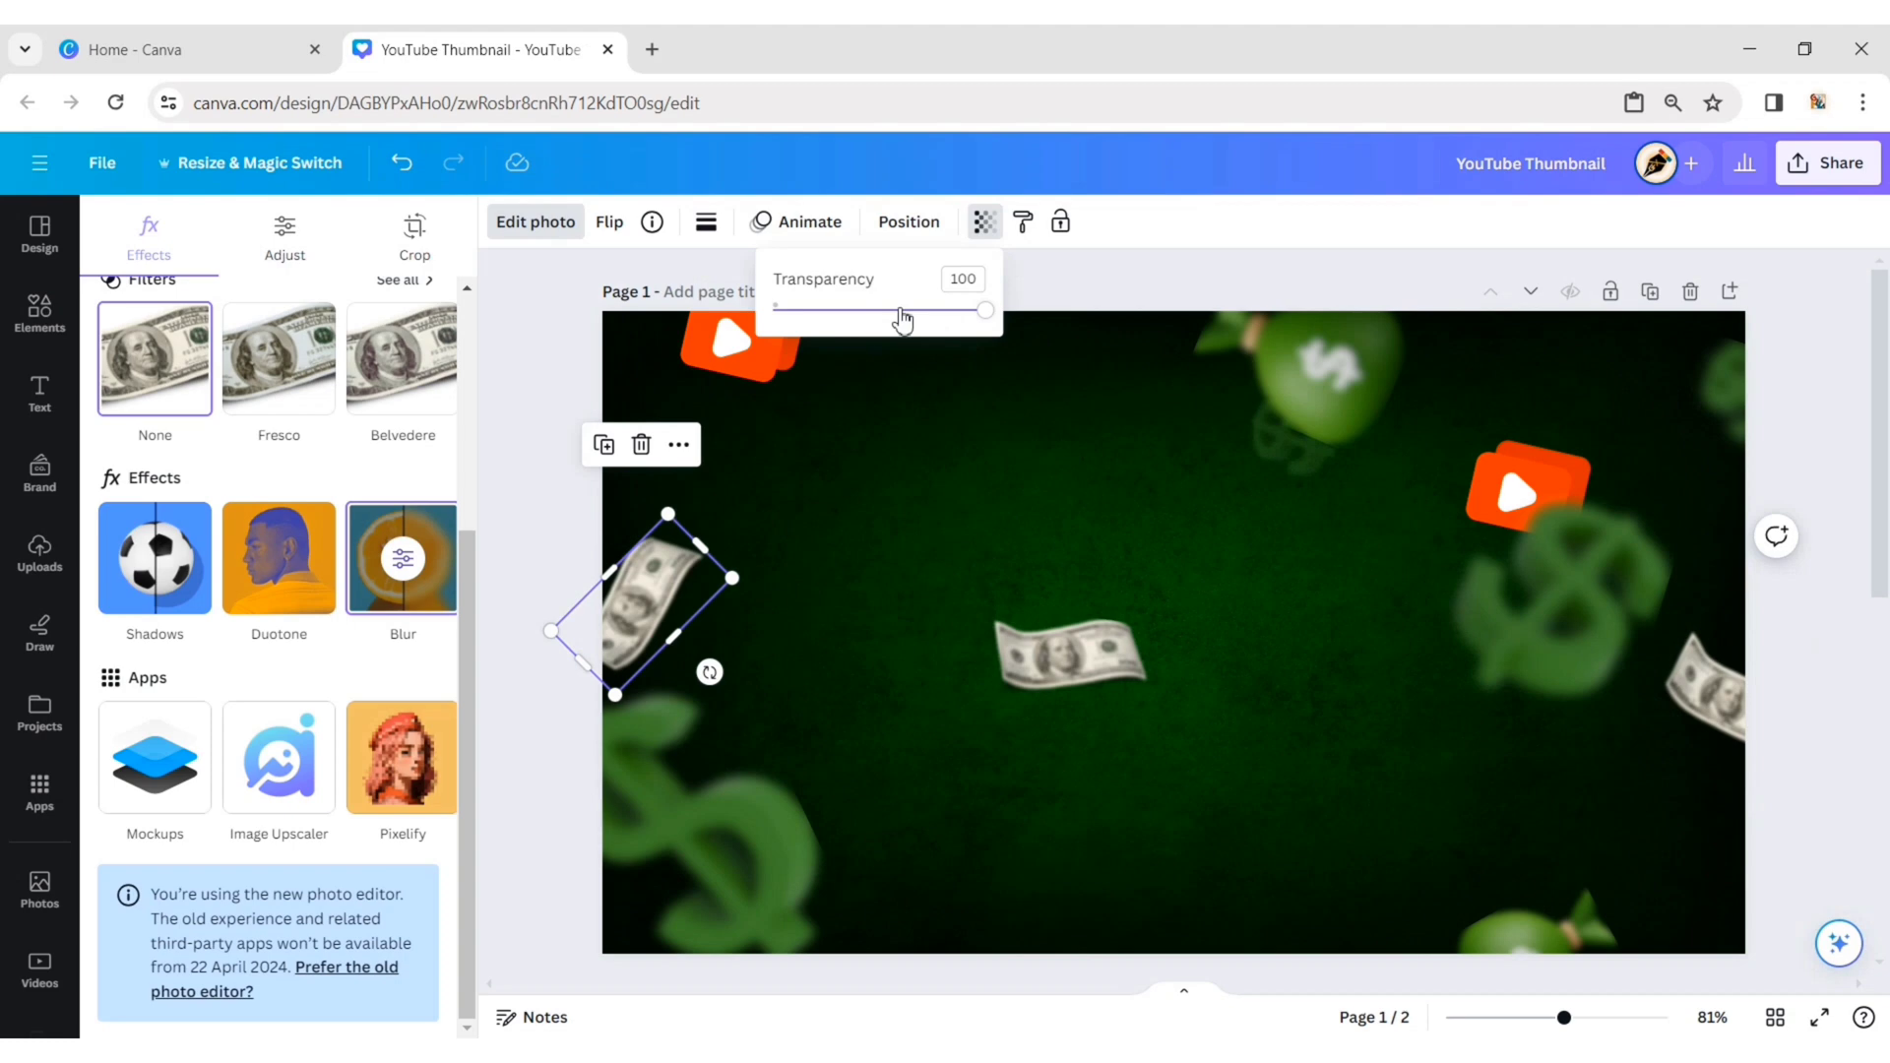
pyautogui.moveTo(984, 310); pyautogui.dragTo(923, 337)
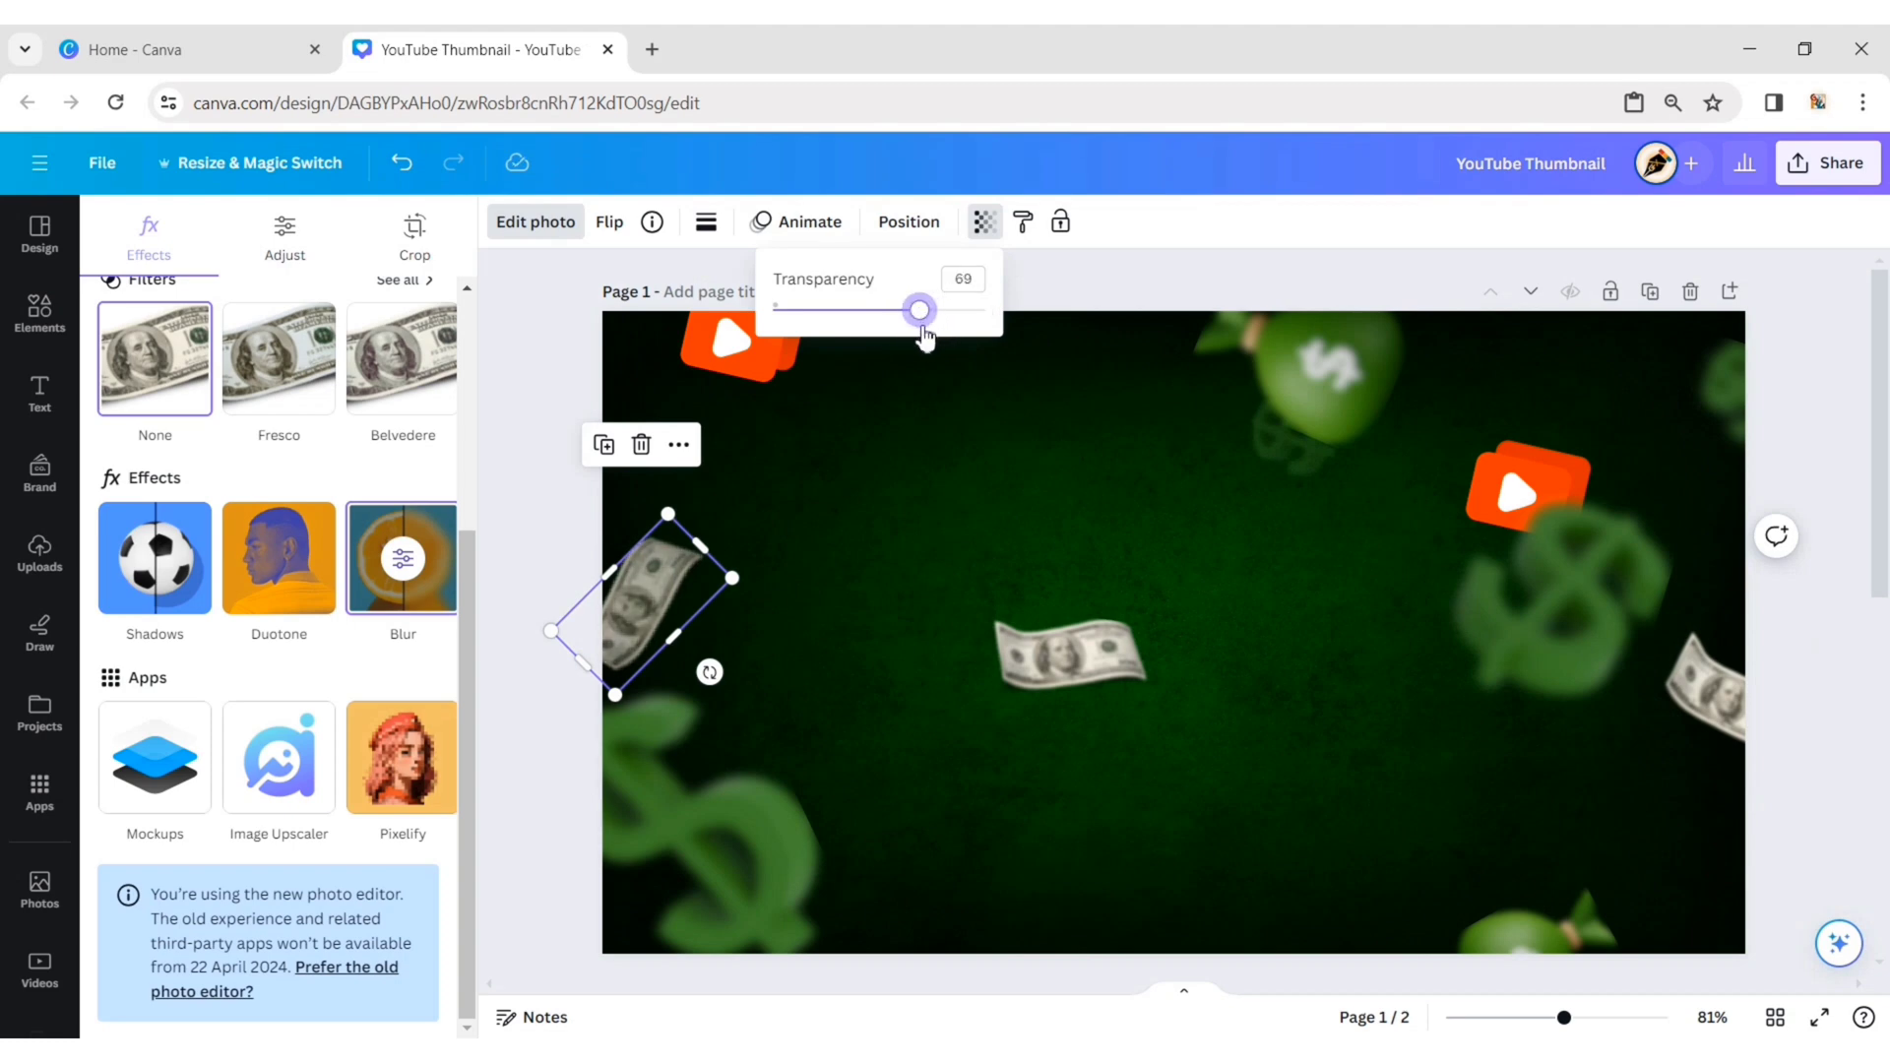
pyautogui.click(532, 342)
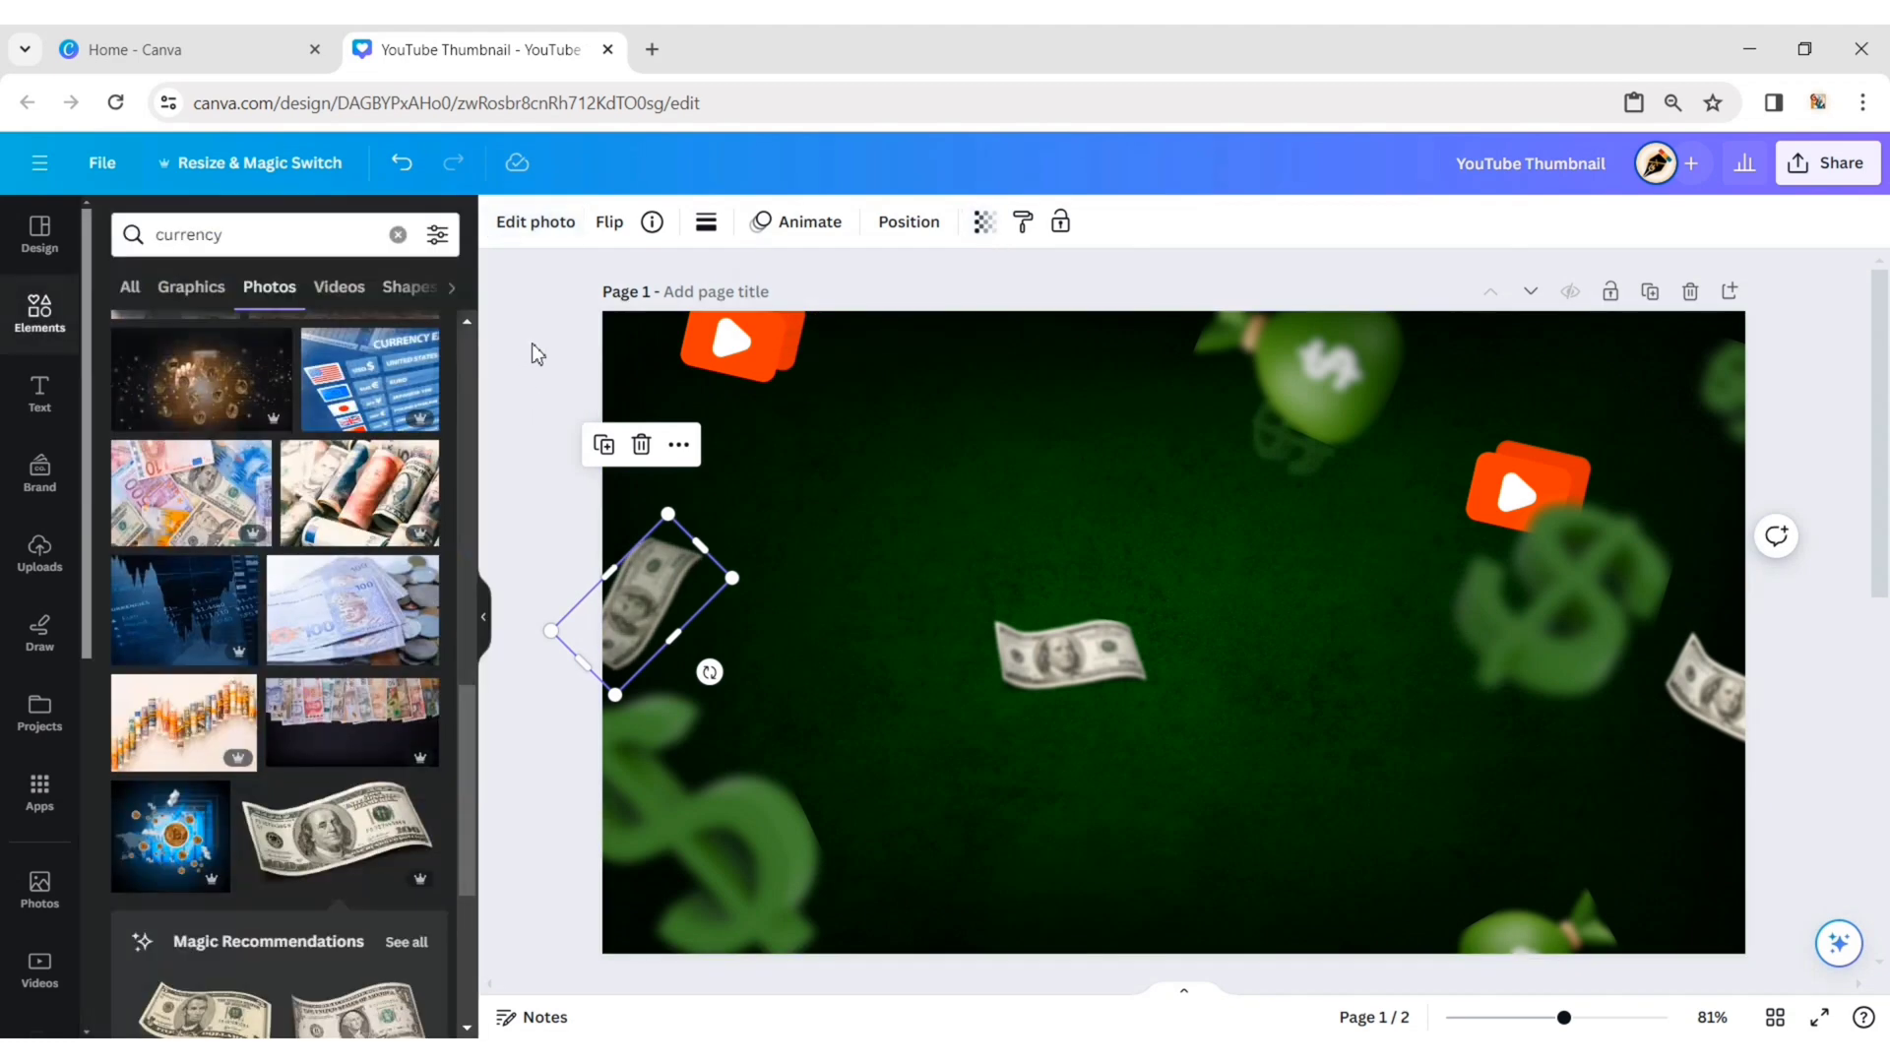
# Set the transparency of the bill near the page centre to 61
pyautogui.click(1088, 671)
pyautogui.click(985, 221)
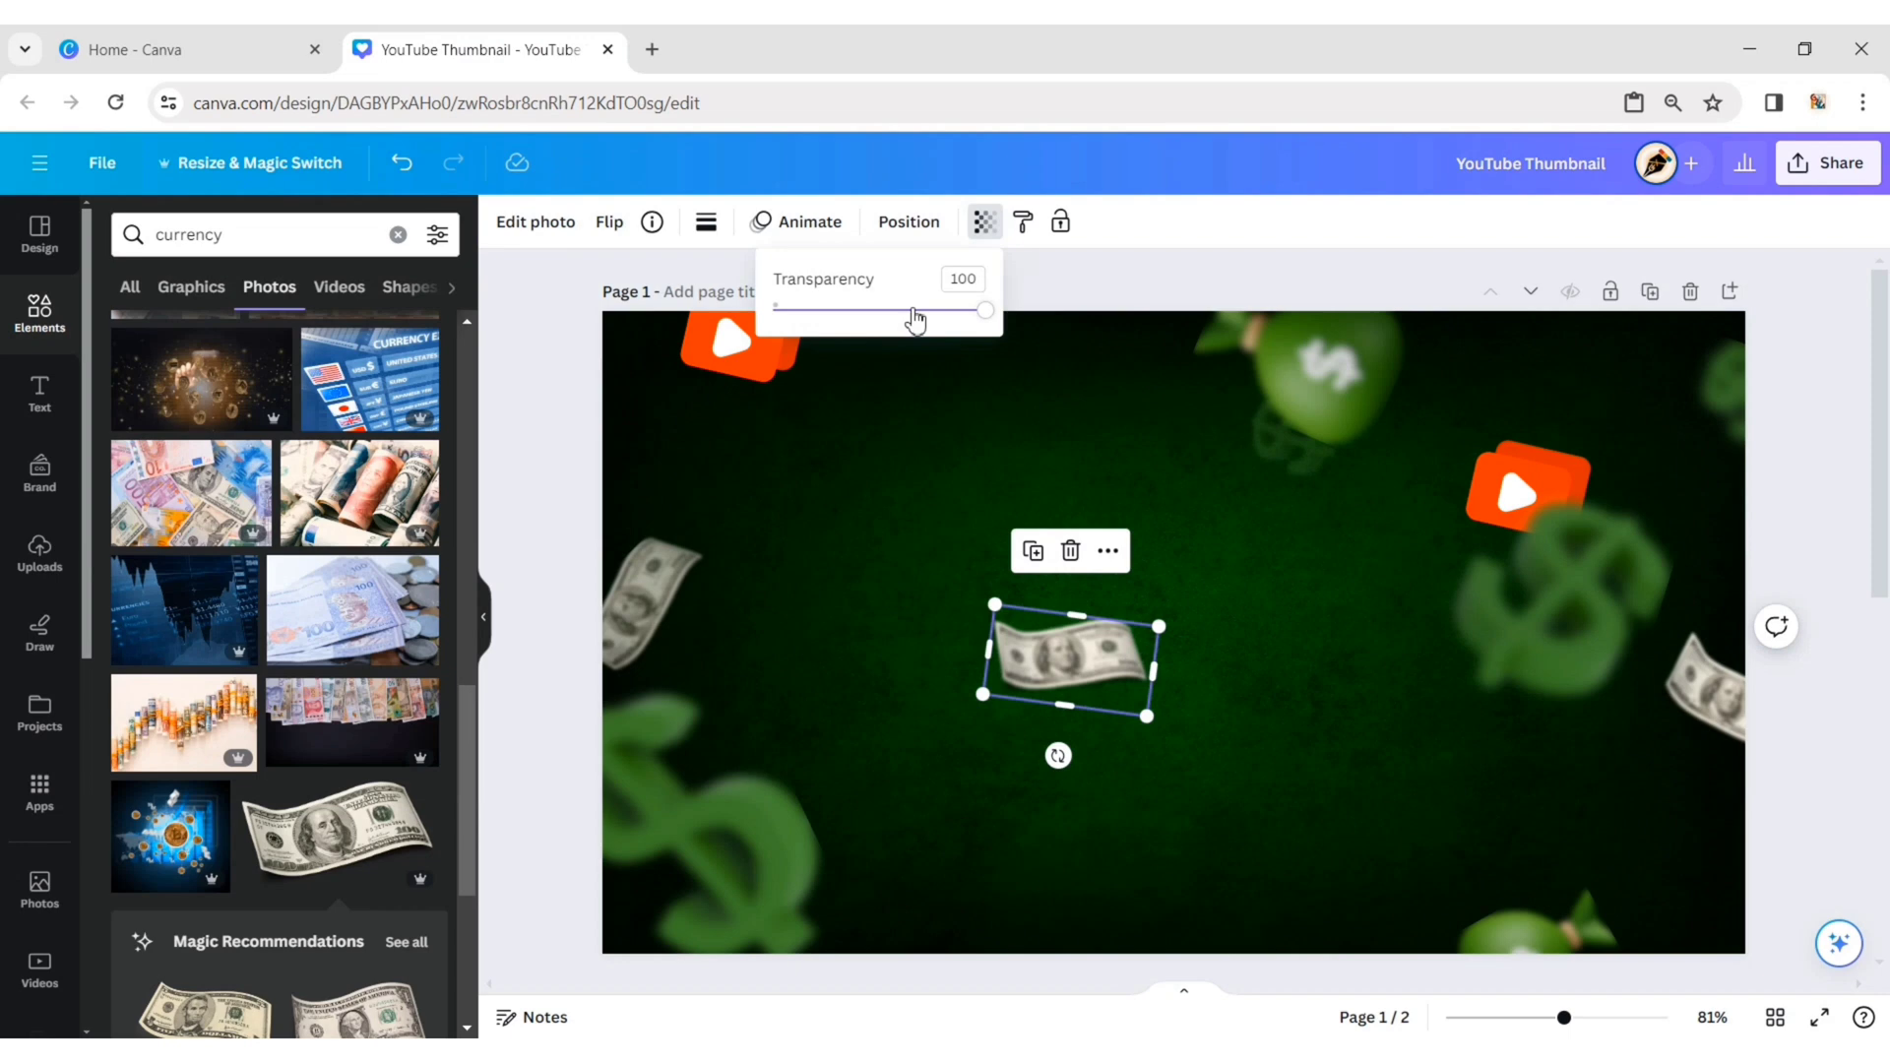
pyautogui.moveTo(912, 315); pyautogui.dragTo(906, 325)
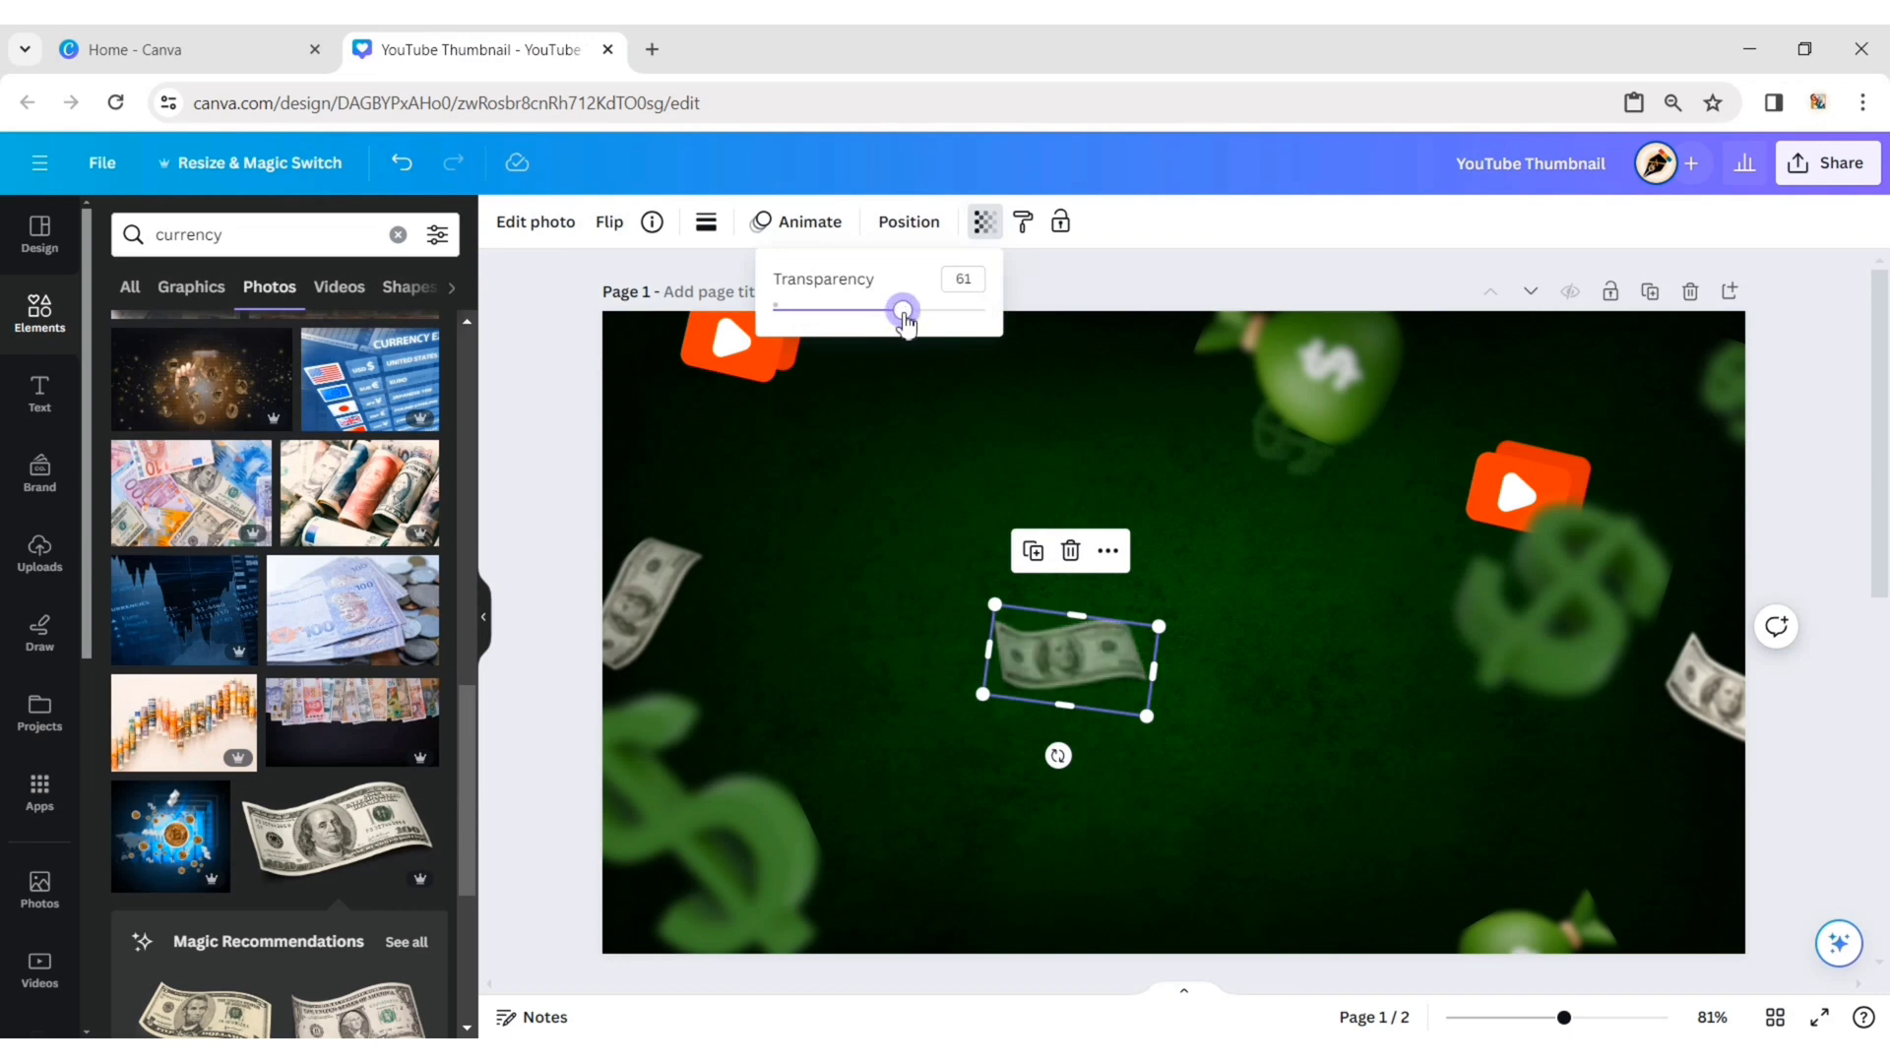
pyautogui.click(559, 347)
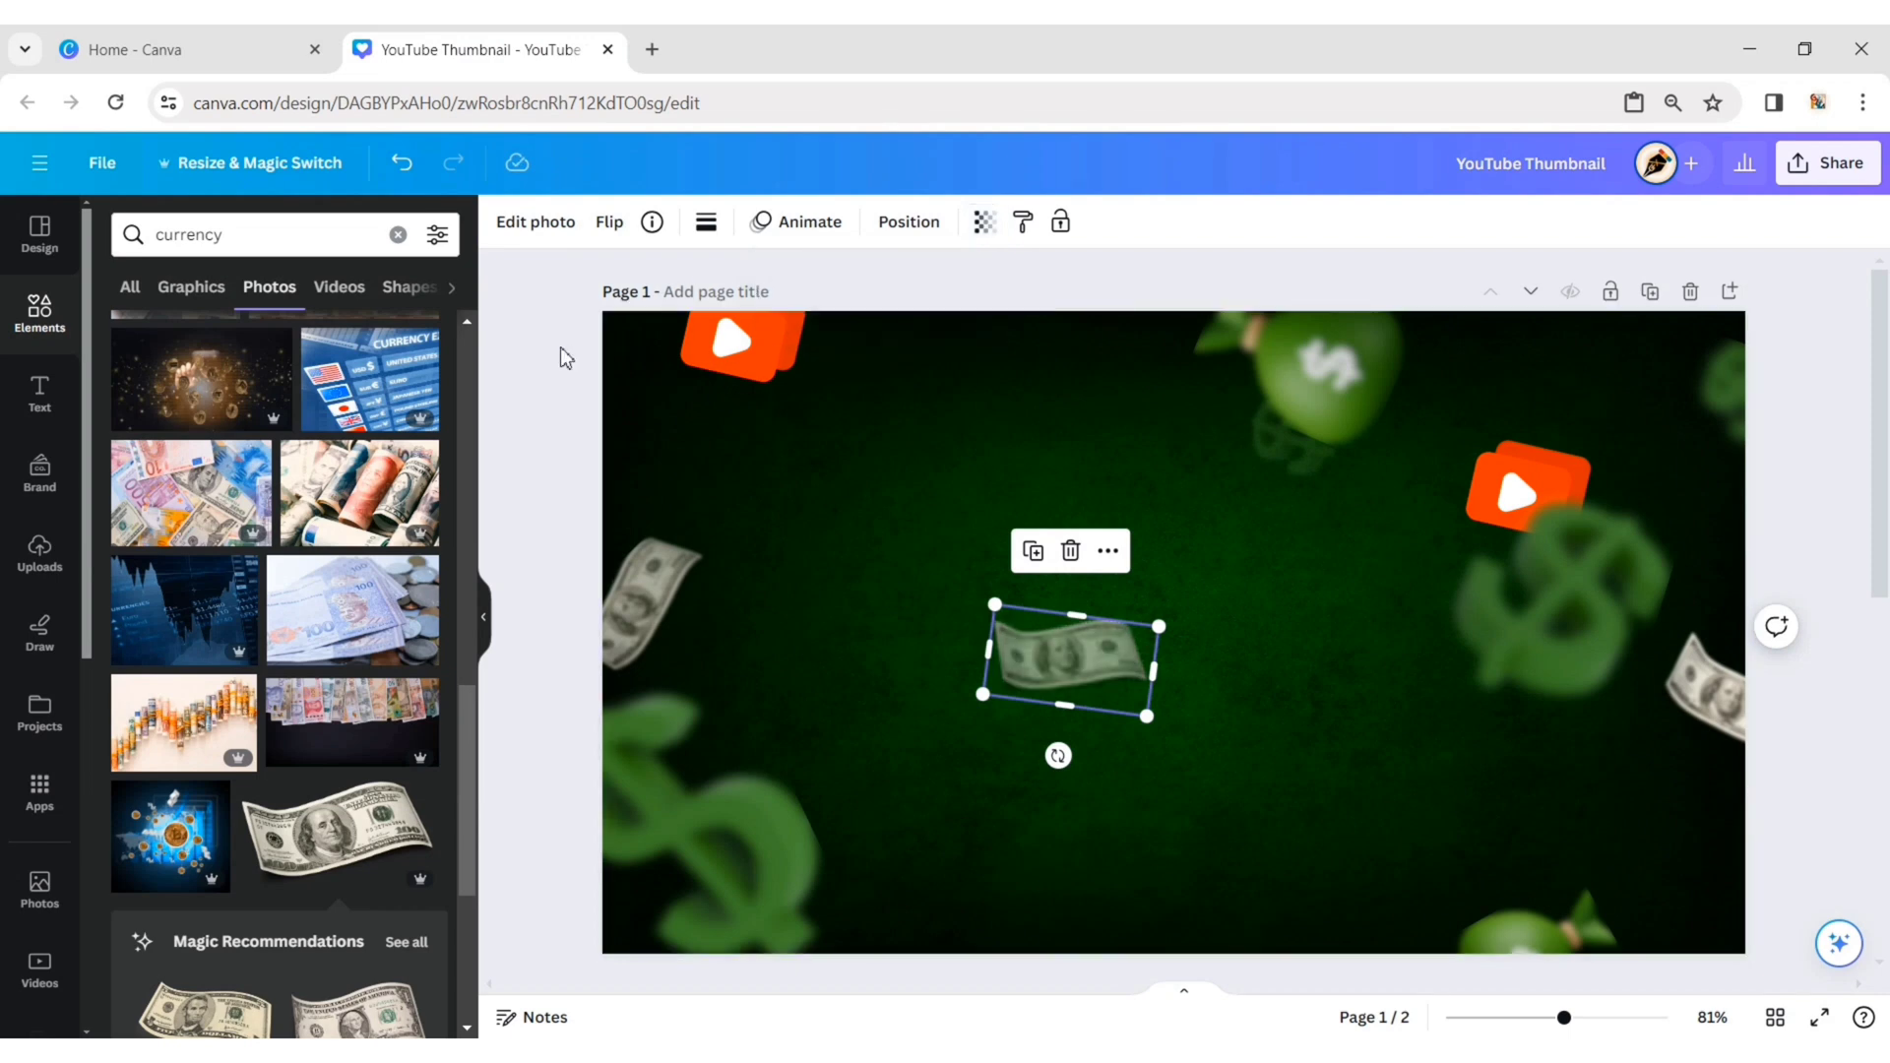
# Make the bill at the page's right edge partly transparent, like the other two bills
pyautogui.click(1727, 685)
pyautogui.click(985, 222)
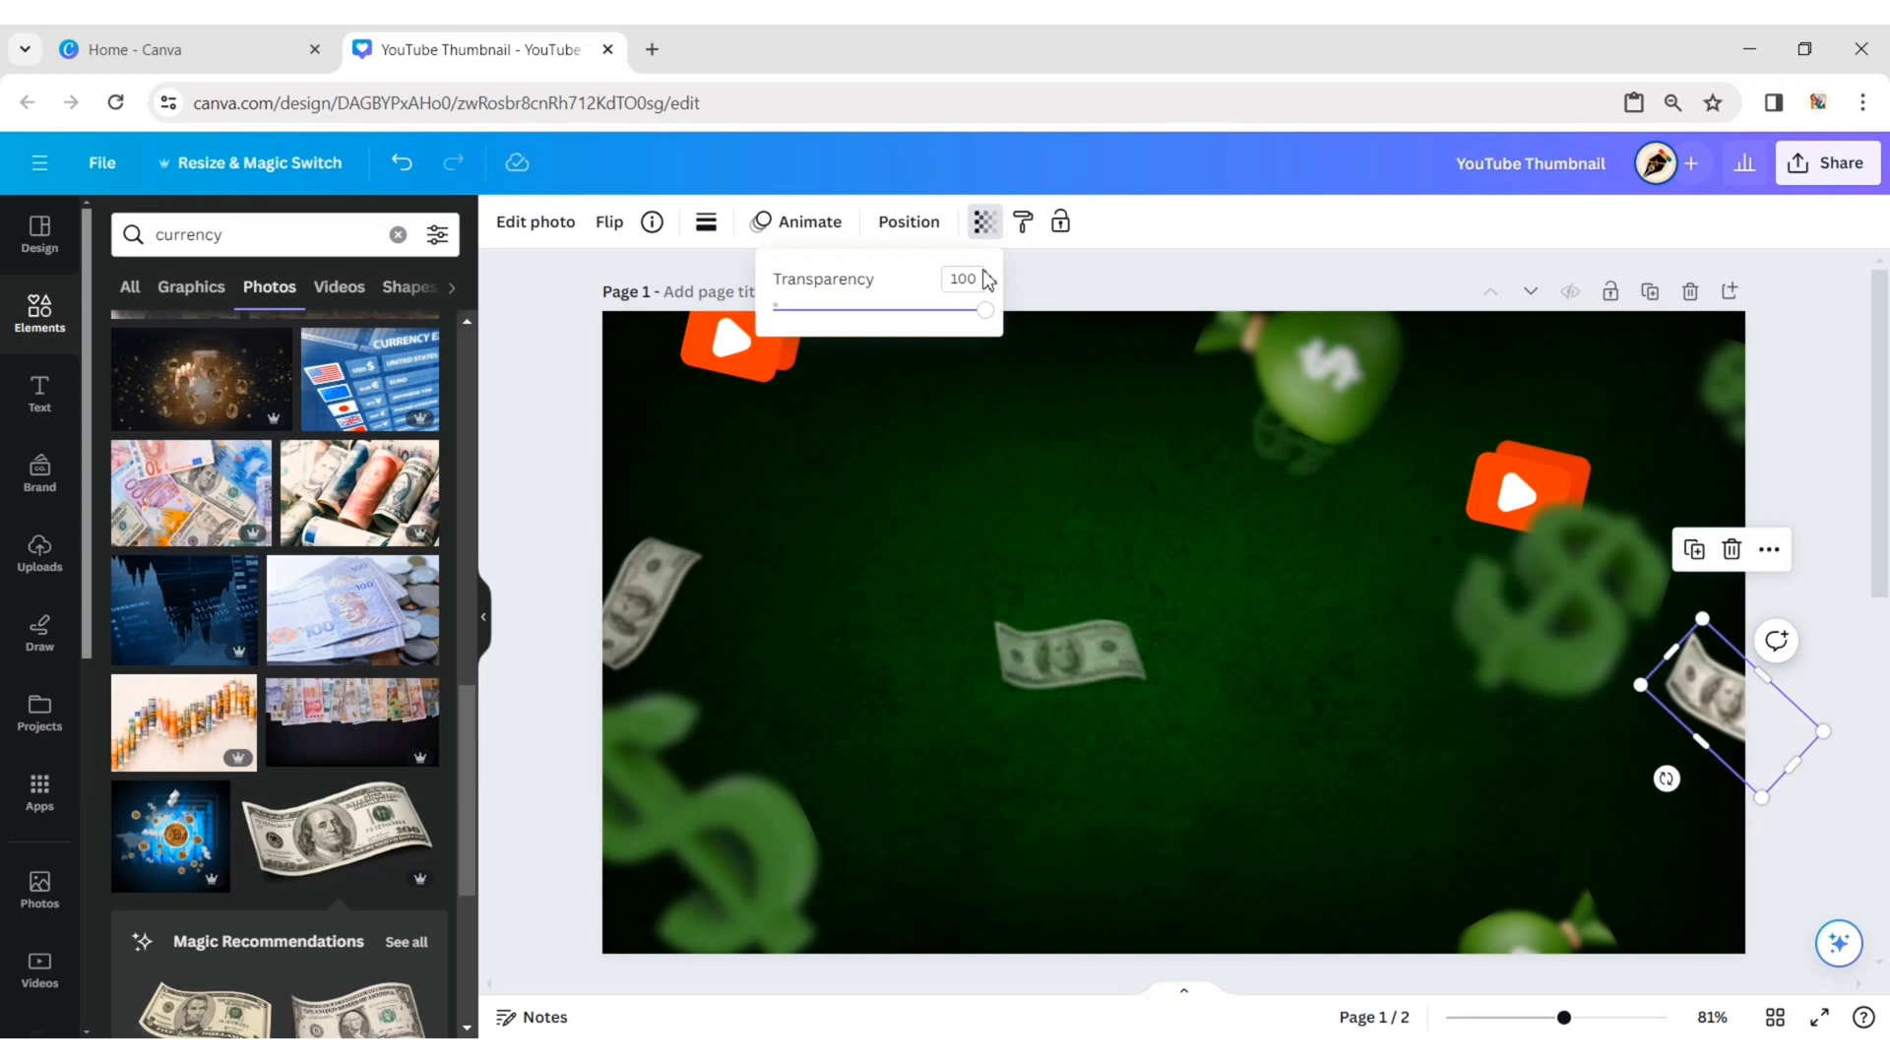
pyautogui.moveTo(945, 317); pyautogui.dragTo(925, 317)
pyautogui.click(1118, 285)
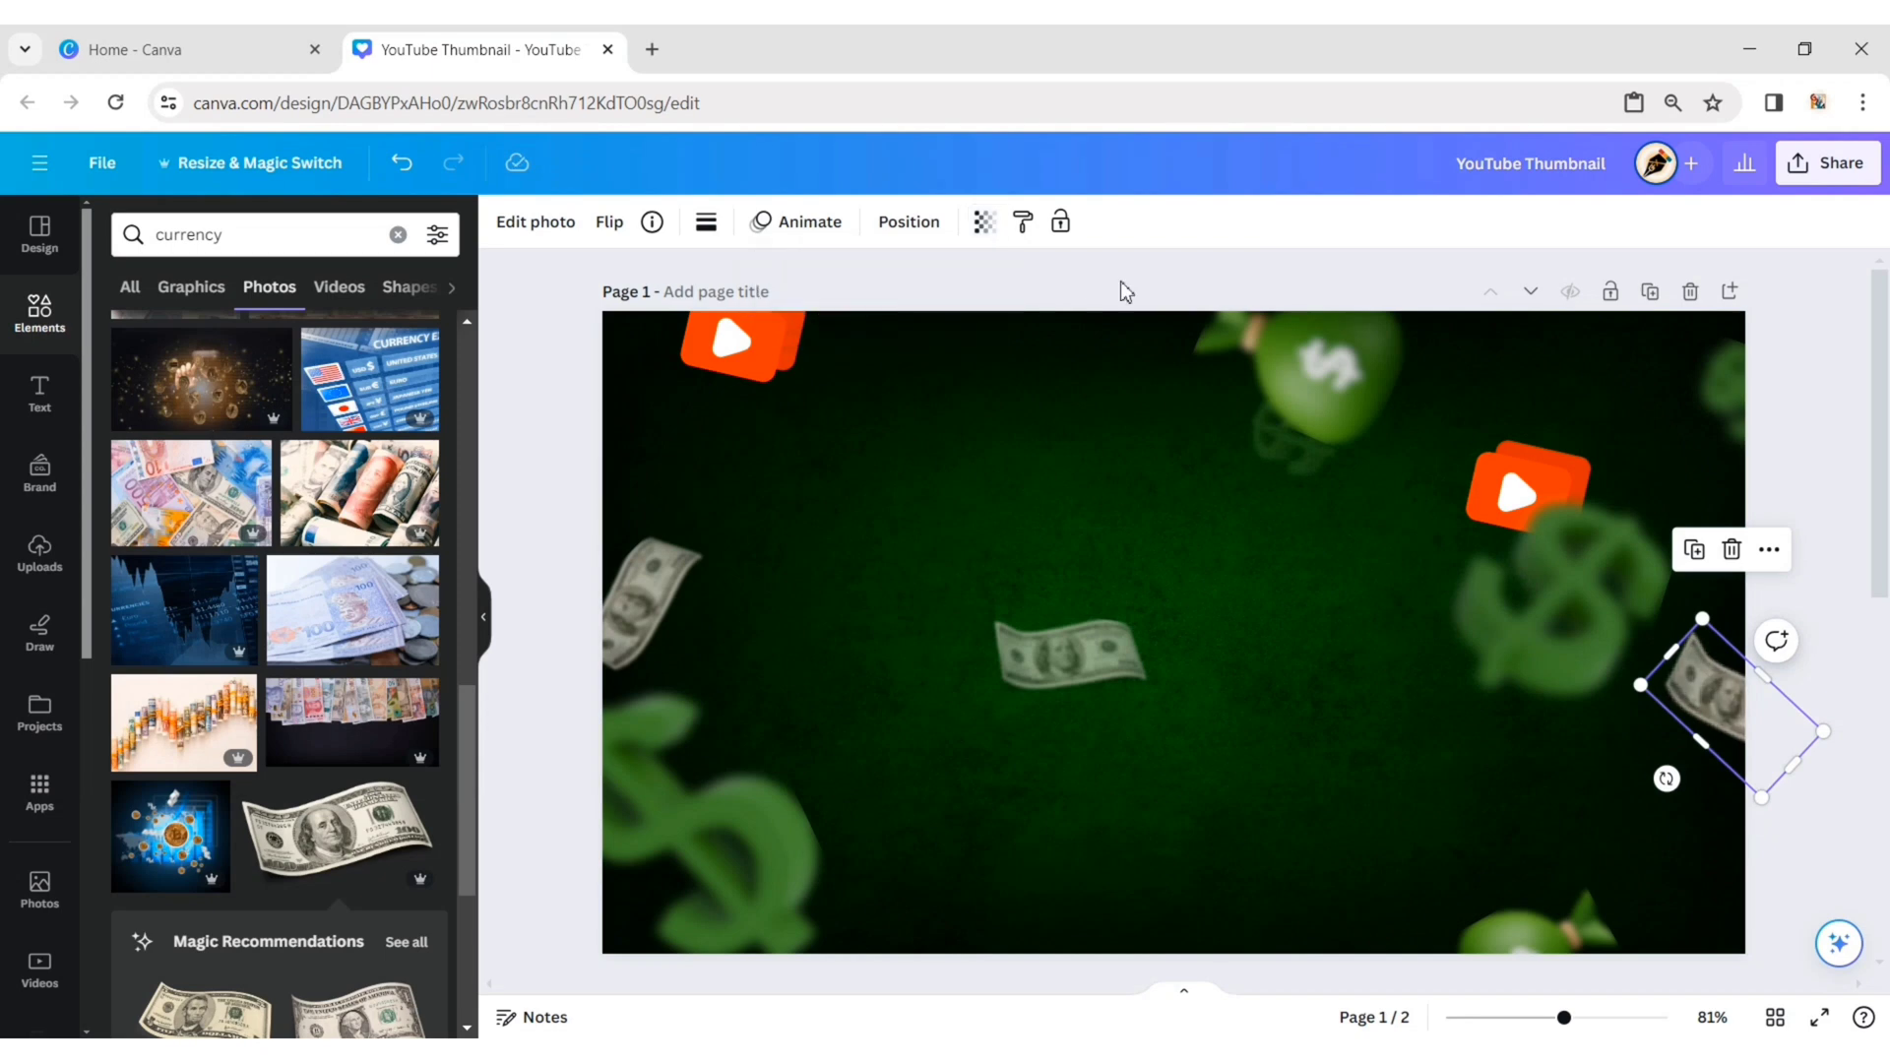
pyautogui.click(1821, 439)
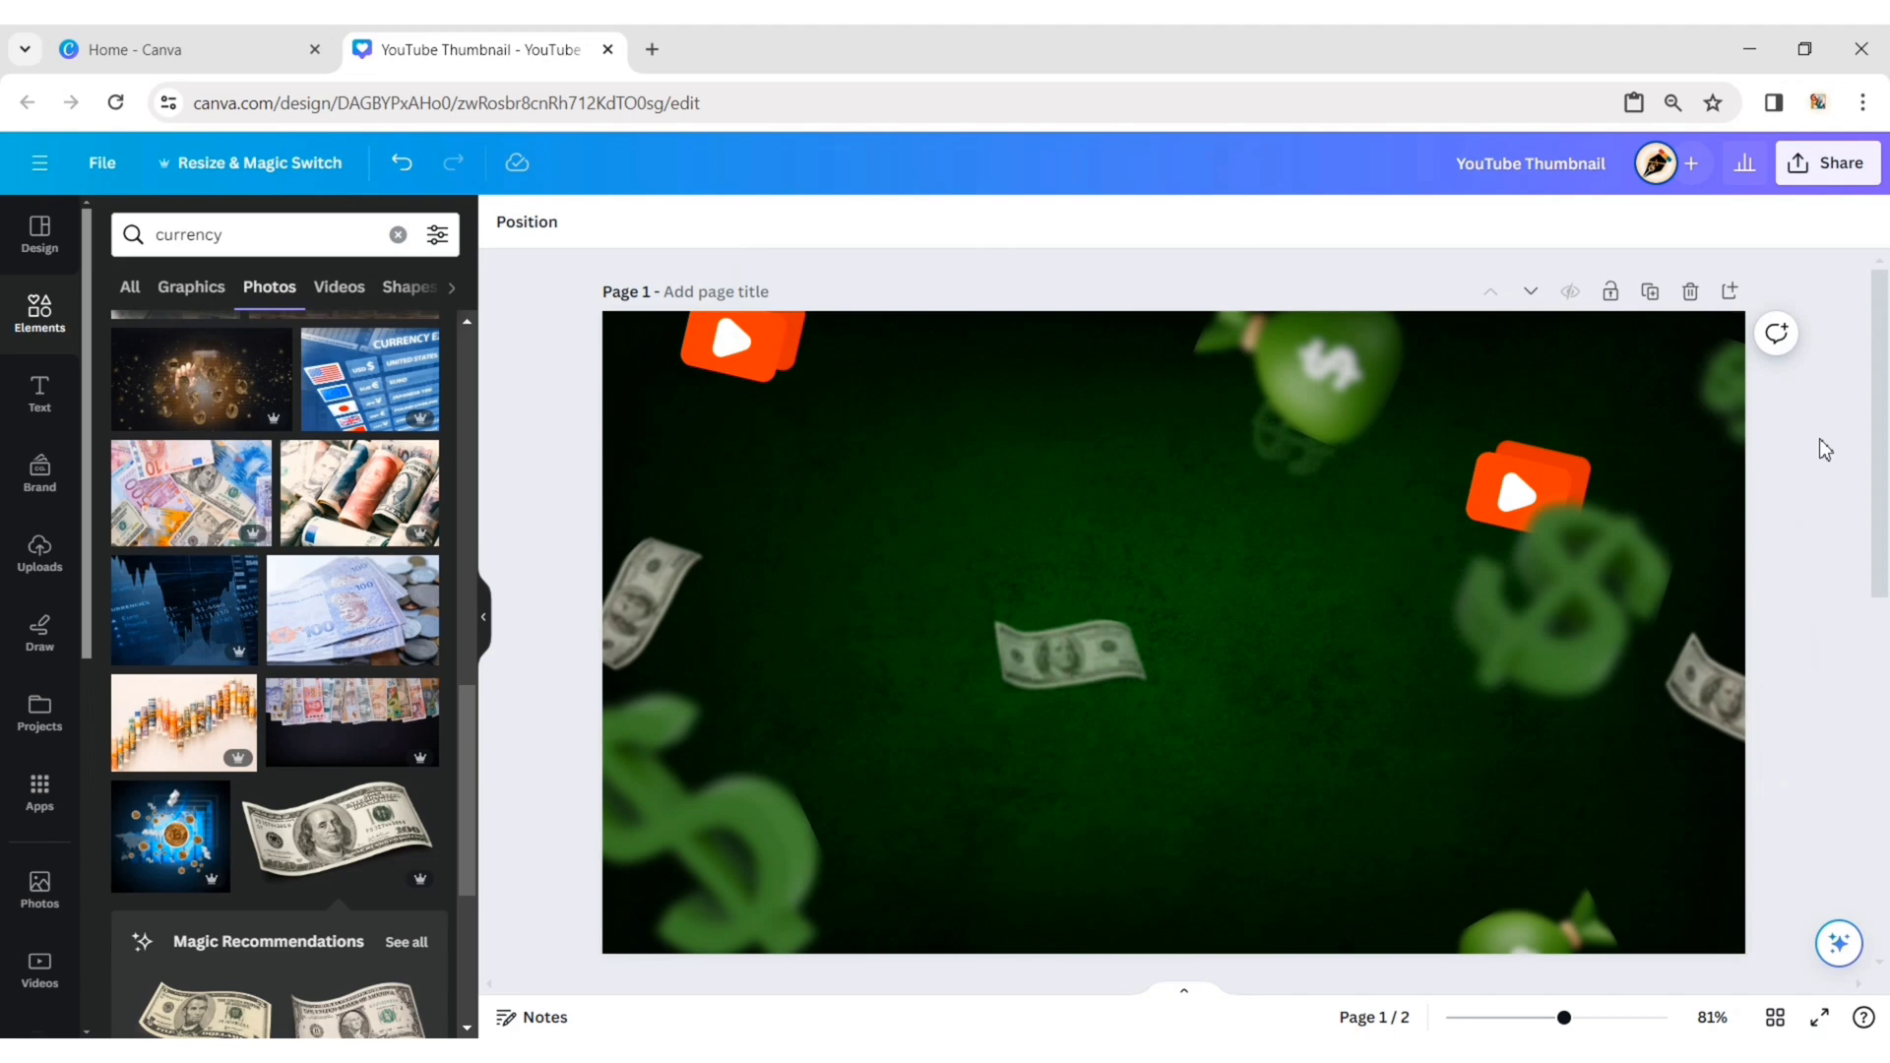
# Set the transparency of the YouTube play button above the large right-hand dollar sign to about 60
pyautogui.click(1543, 489)
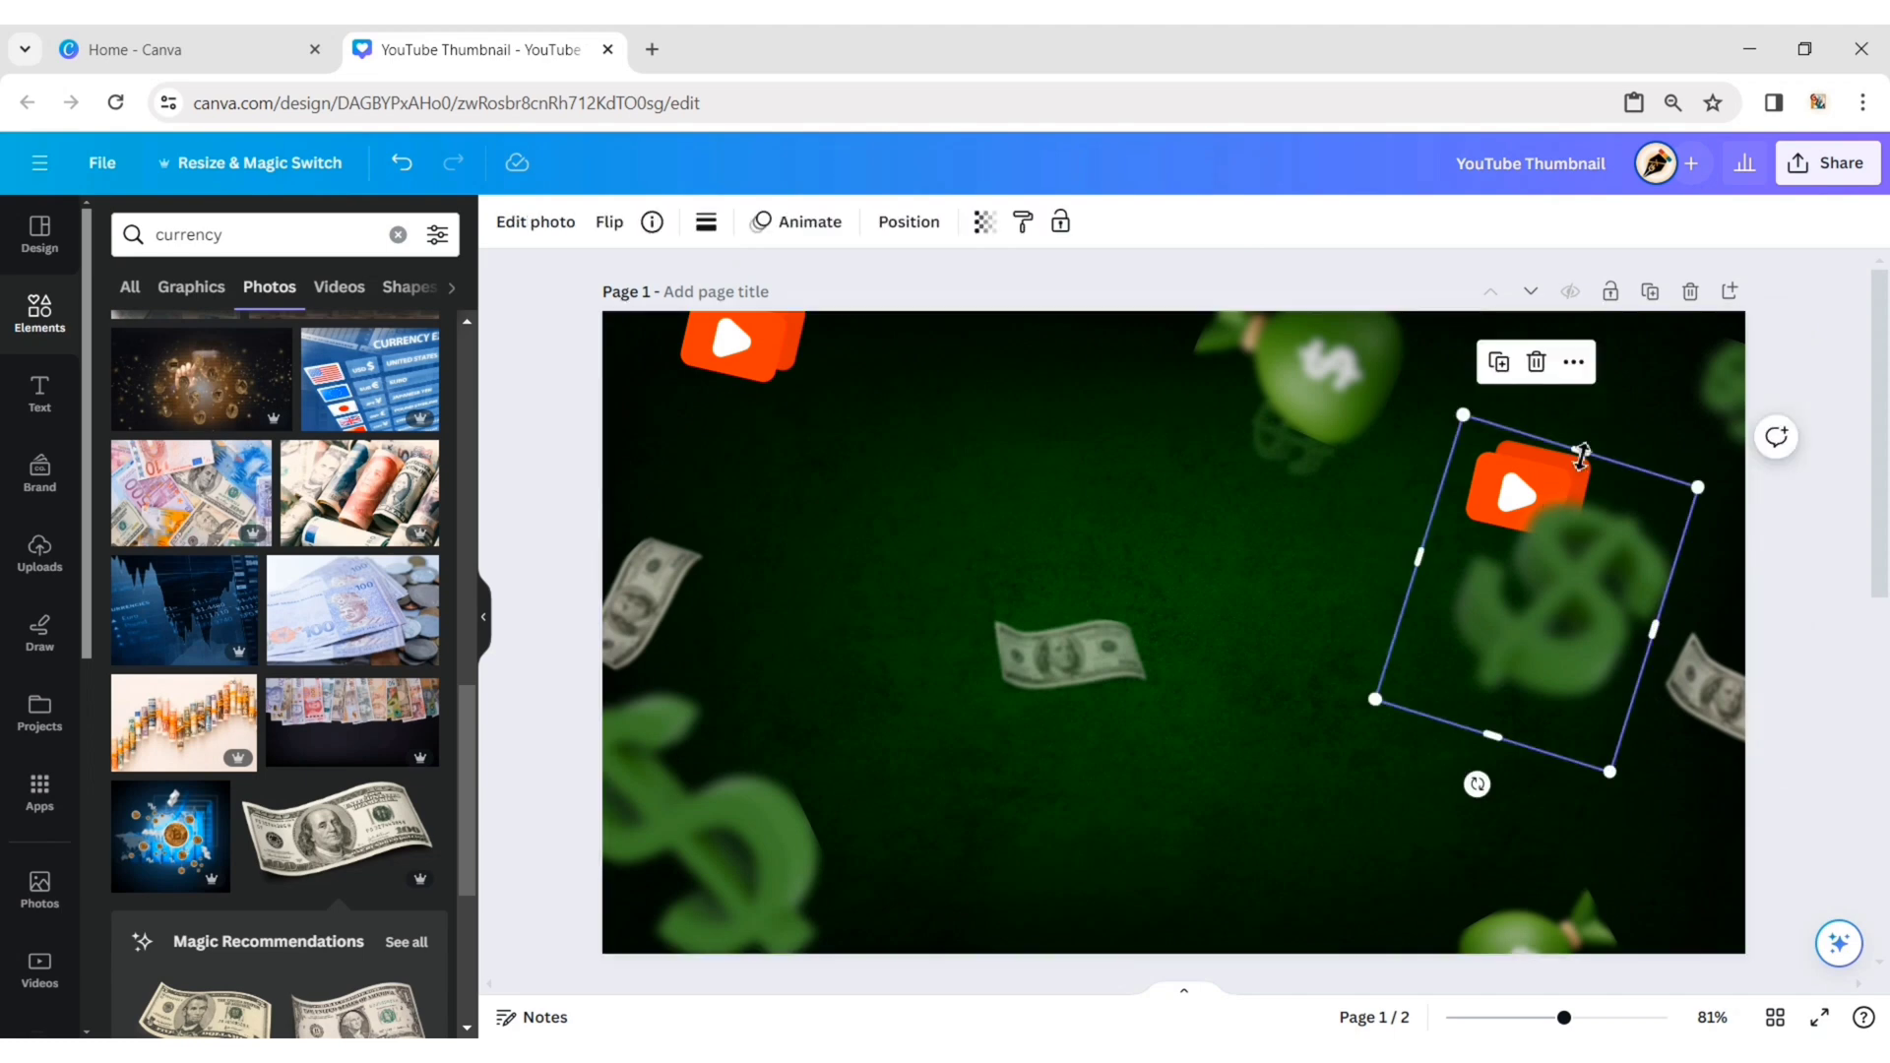
pyautogui.moveTo(1575, 445); pyautogui.dragTo(1583, 479)
pyautogui.click(1551, 475)
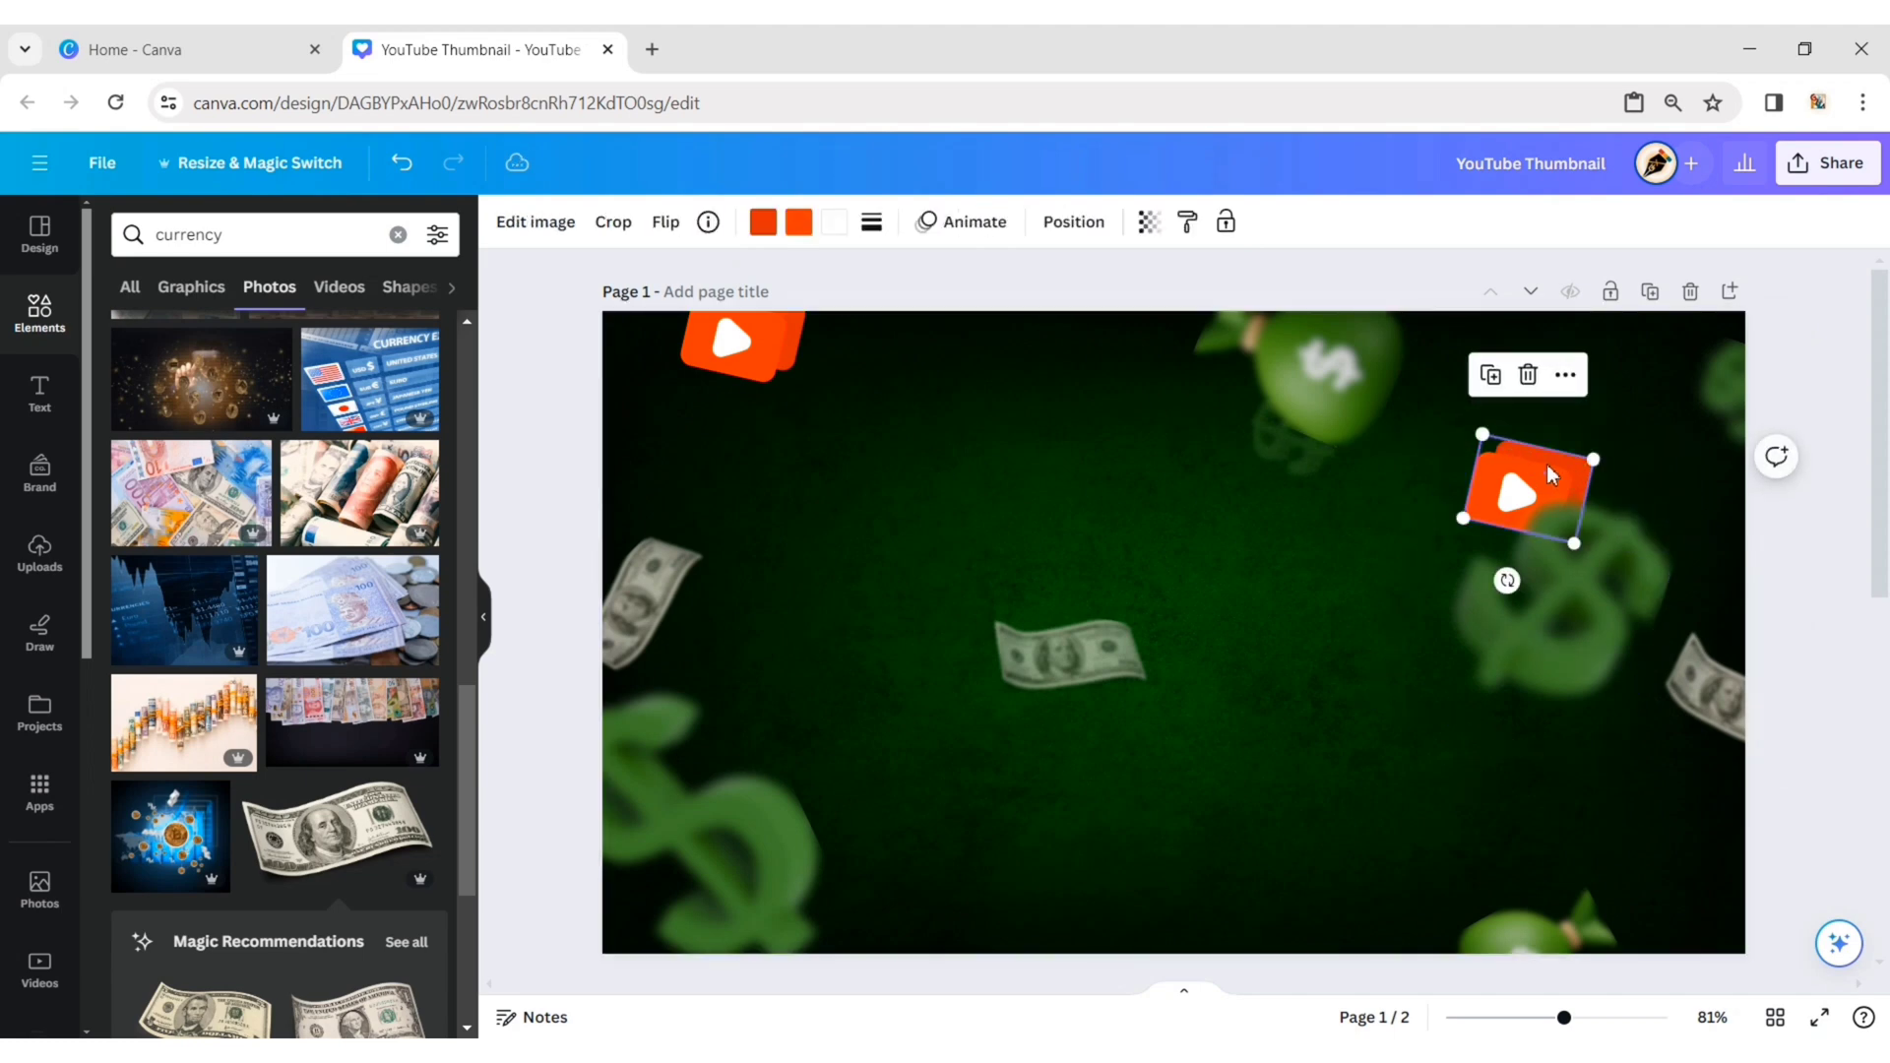
pyautogui.click(1149, 223)
pyautogui.click(1066, 311)
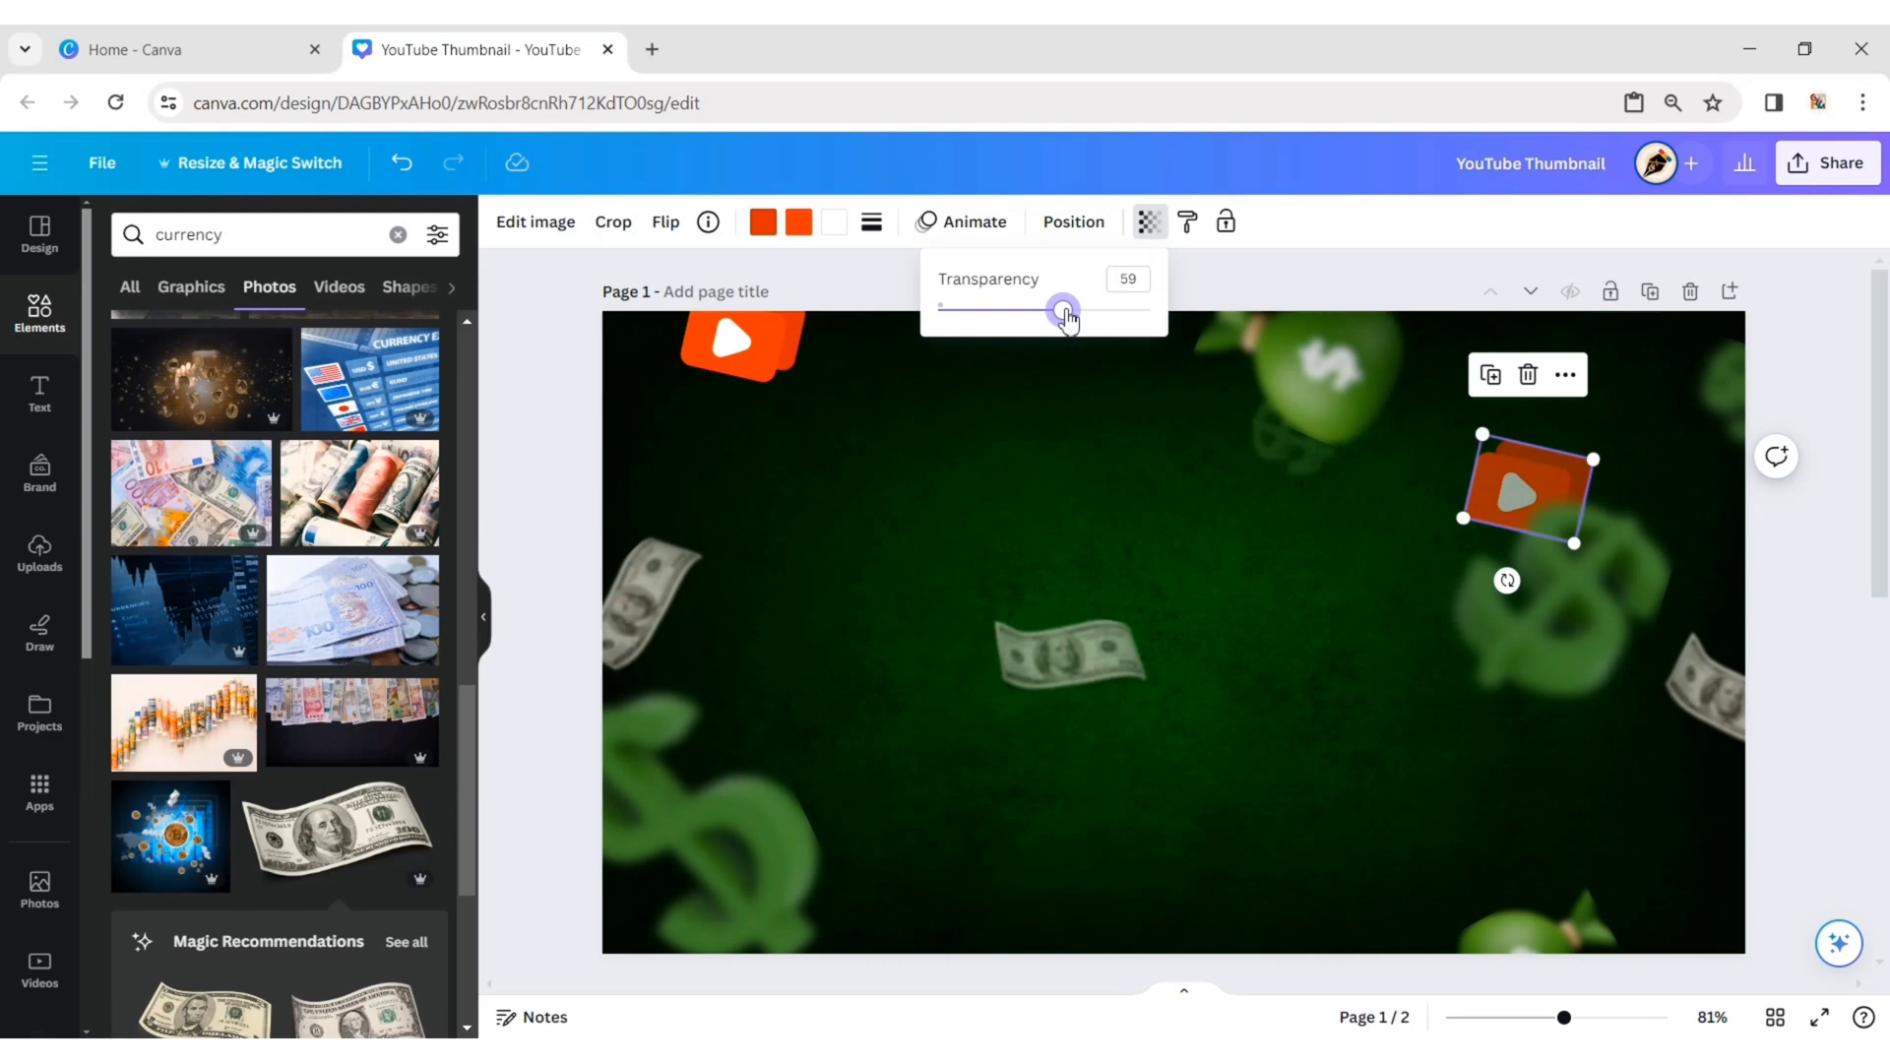
pyautogui.moveTo(1069, 319); pyautogui.dragTo(1073, 319)
# Set the transparency of the YouTube play button at the page's upper edge to 61
pyautogui.click(750, 345)
pyautogui.click(1149, 222)
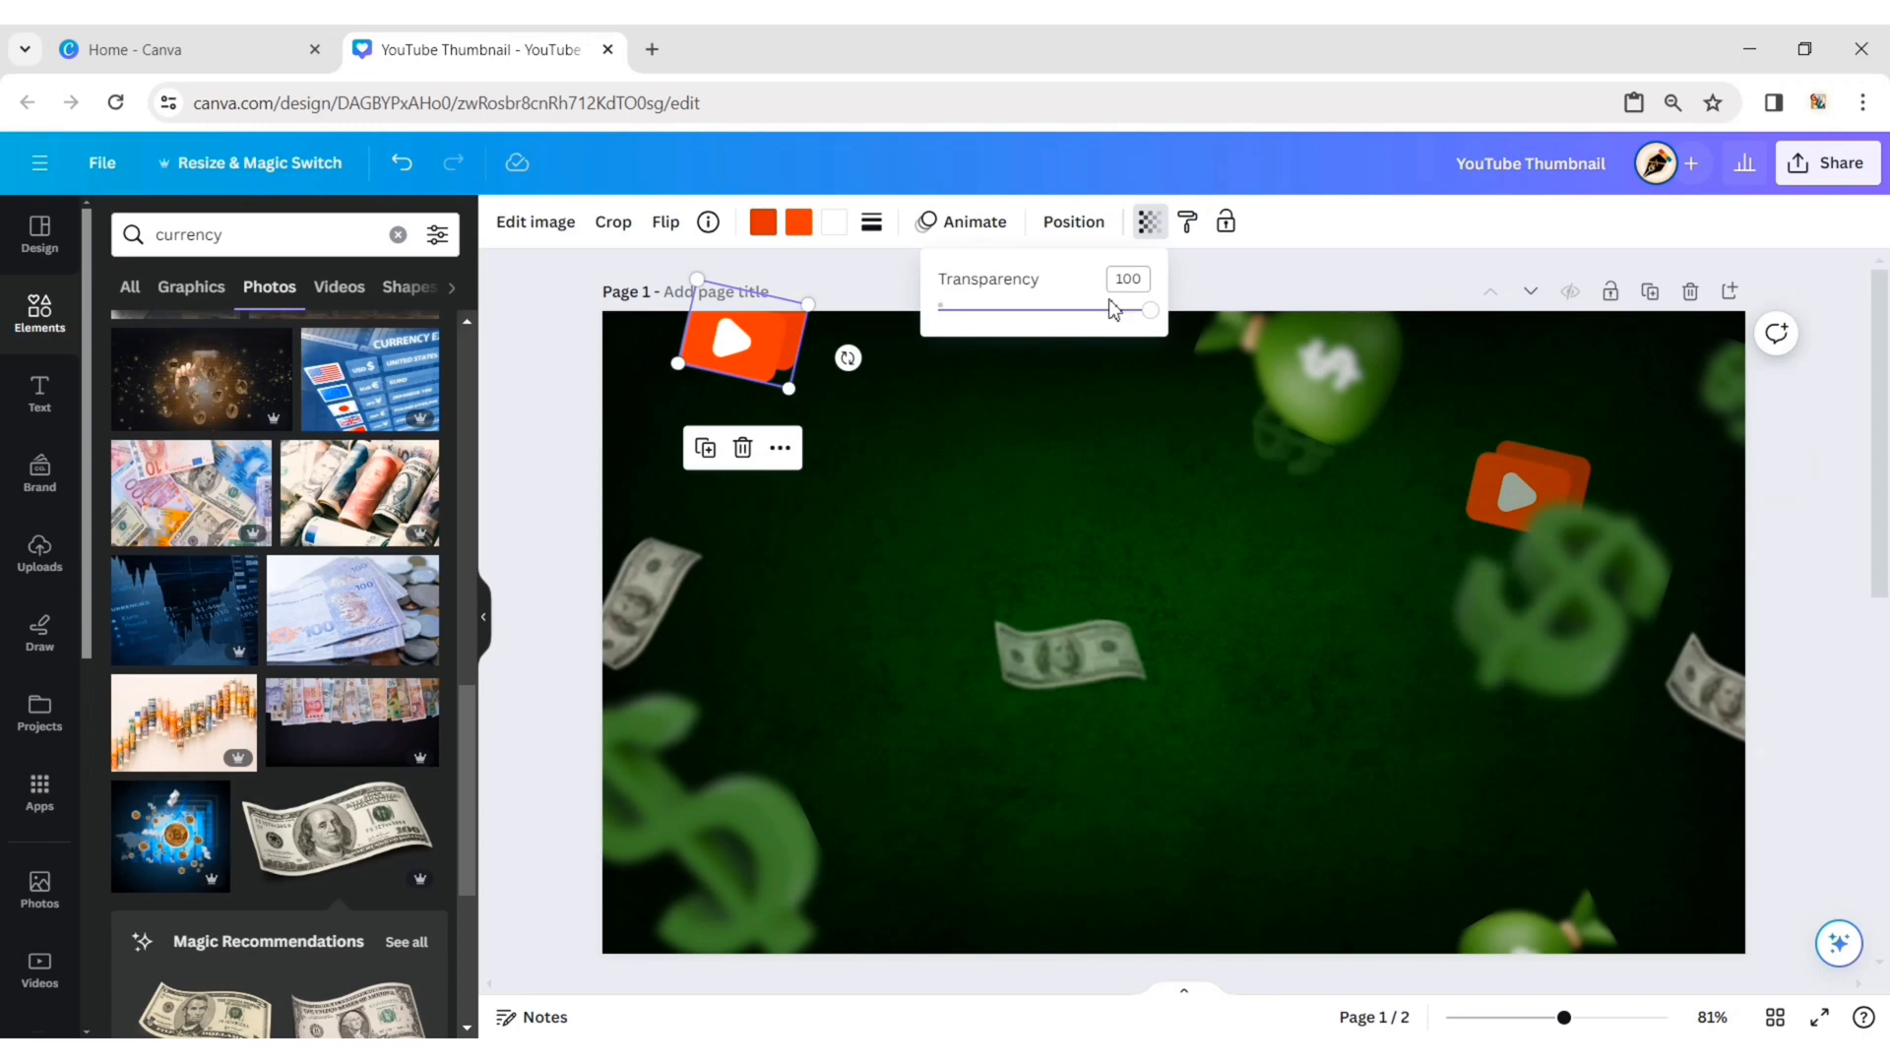
pyautogui.moveTo(1113, 304); pyautogui.dragTo(1074, 328)
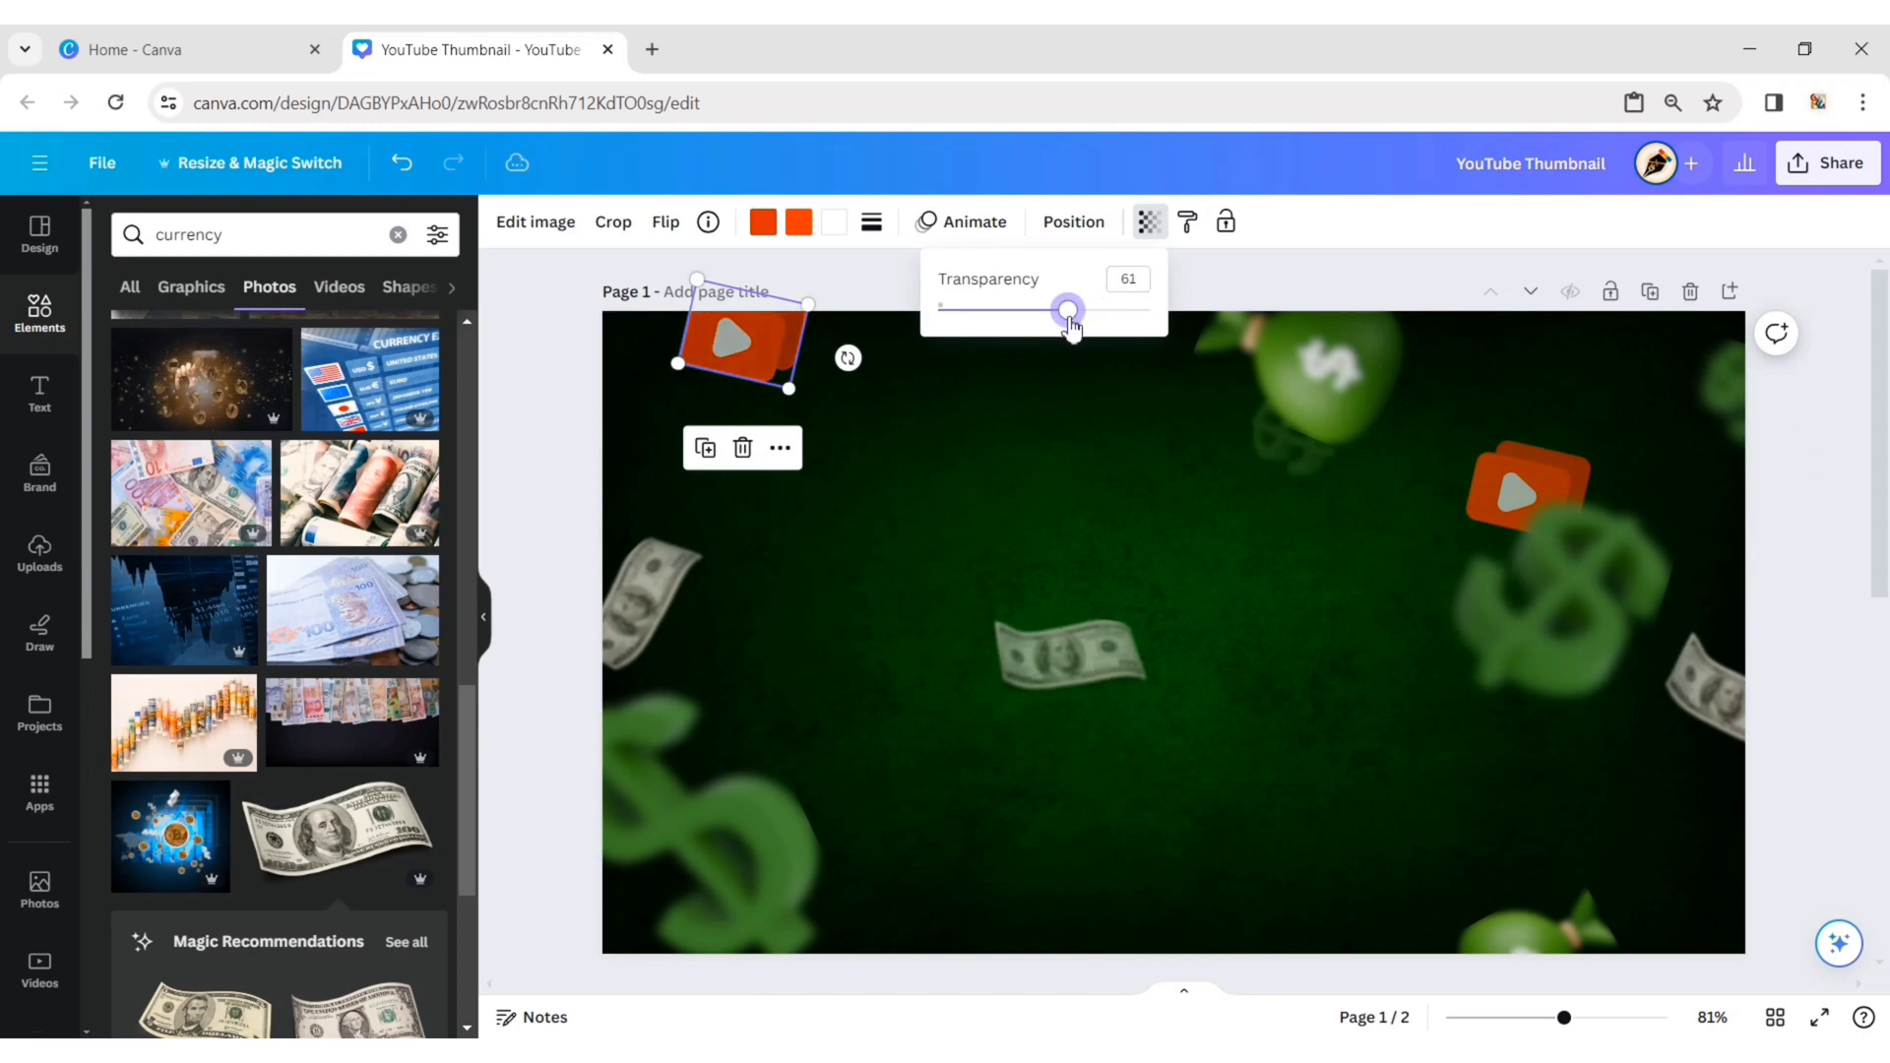
pyautogui.click(553, 334)
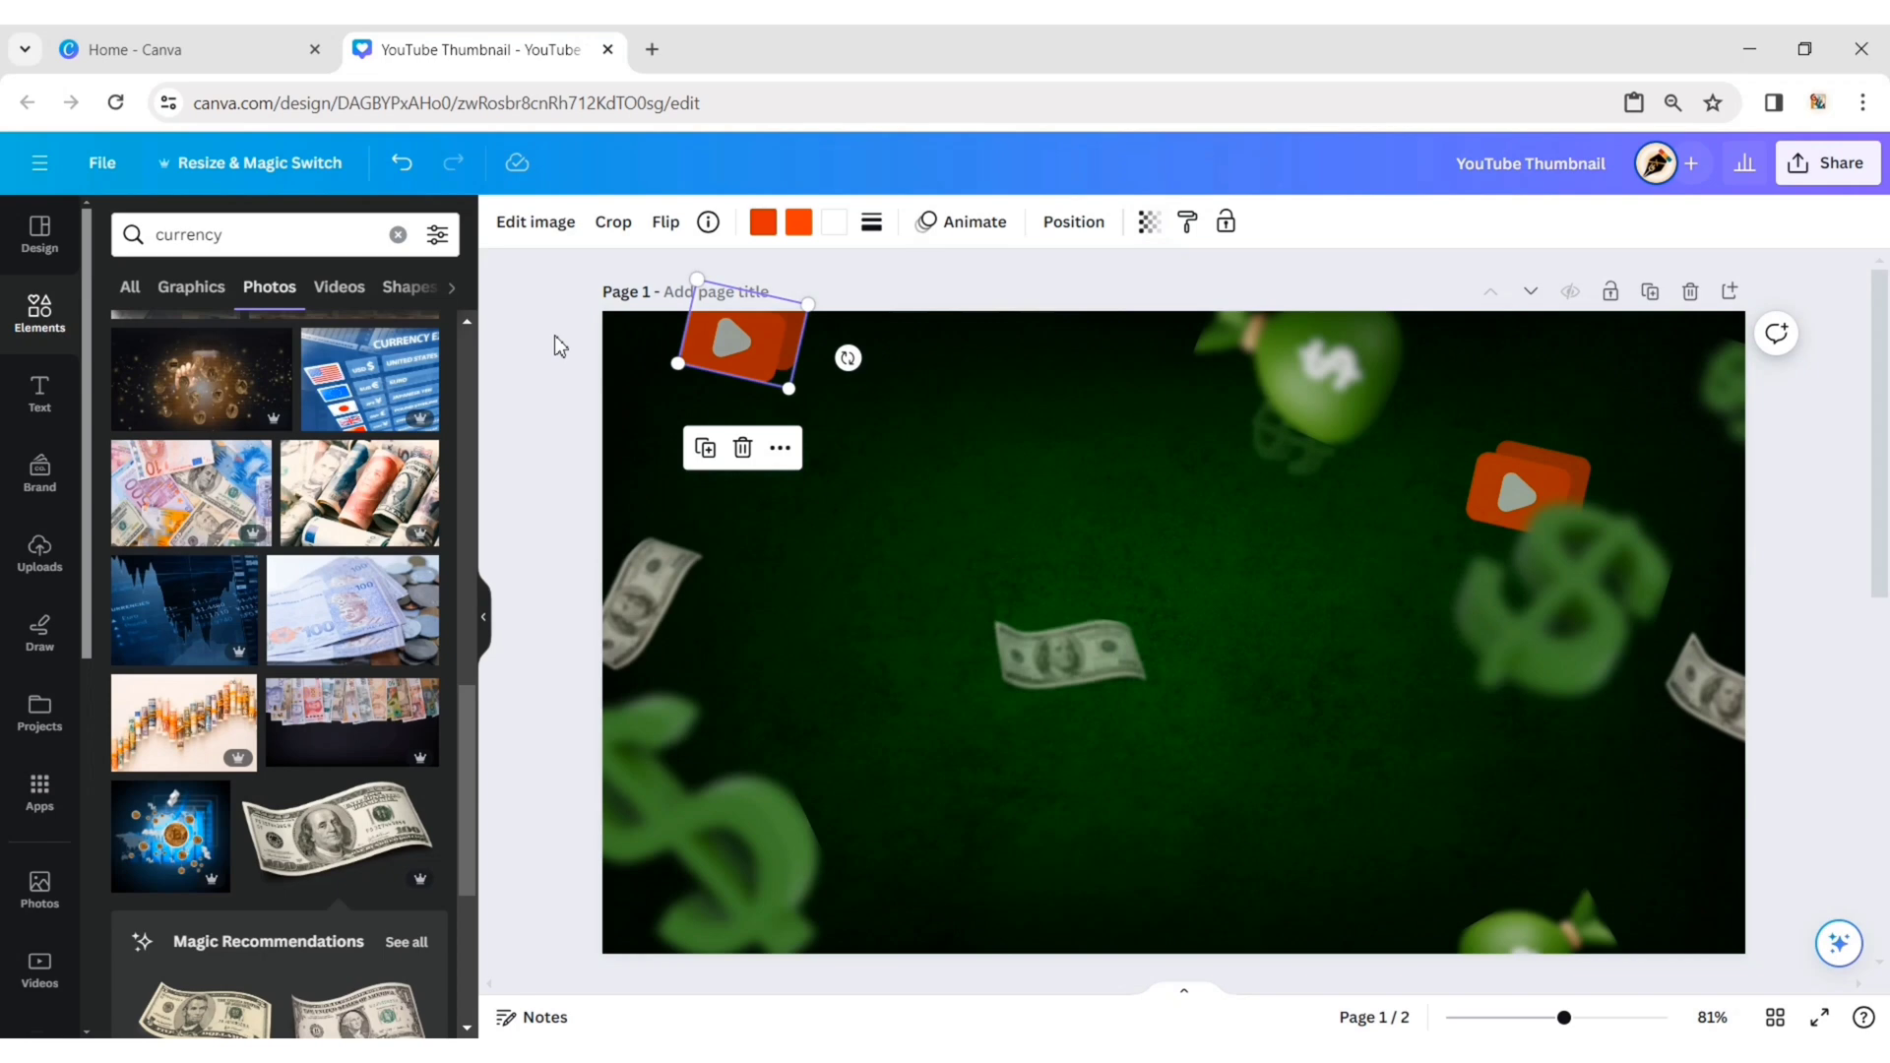
pyautogui.click(553, 335)
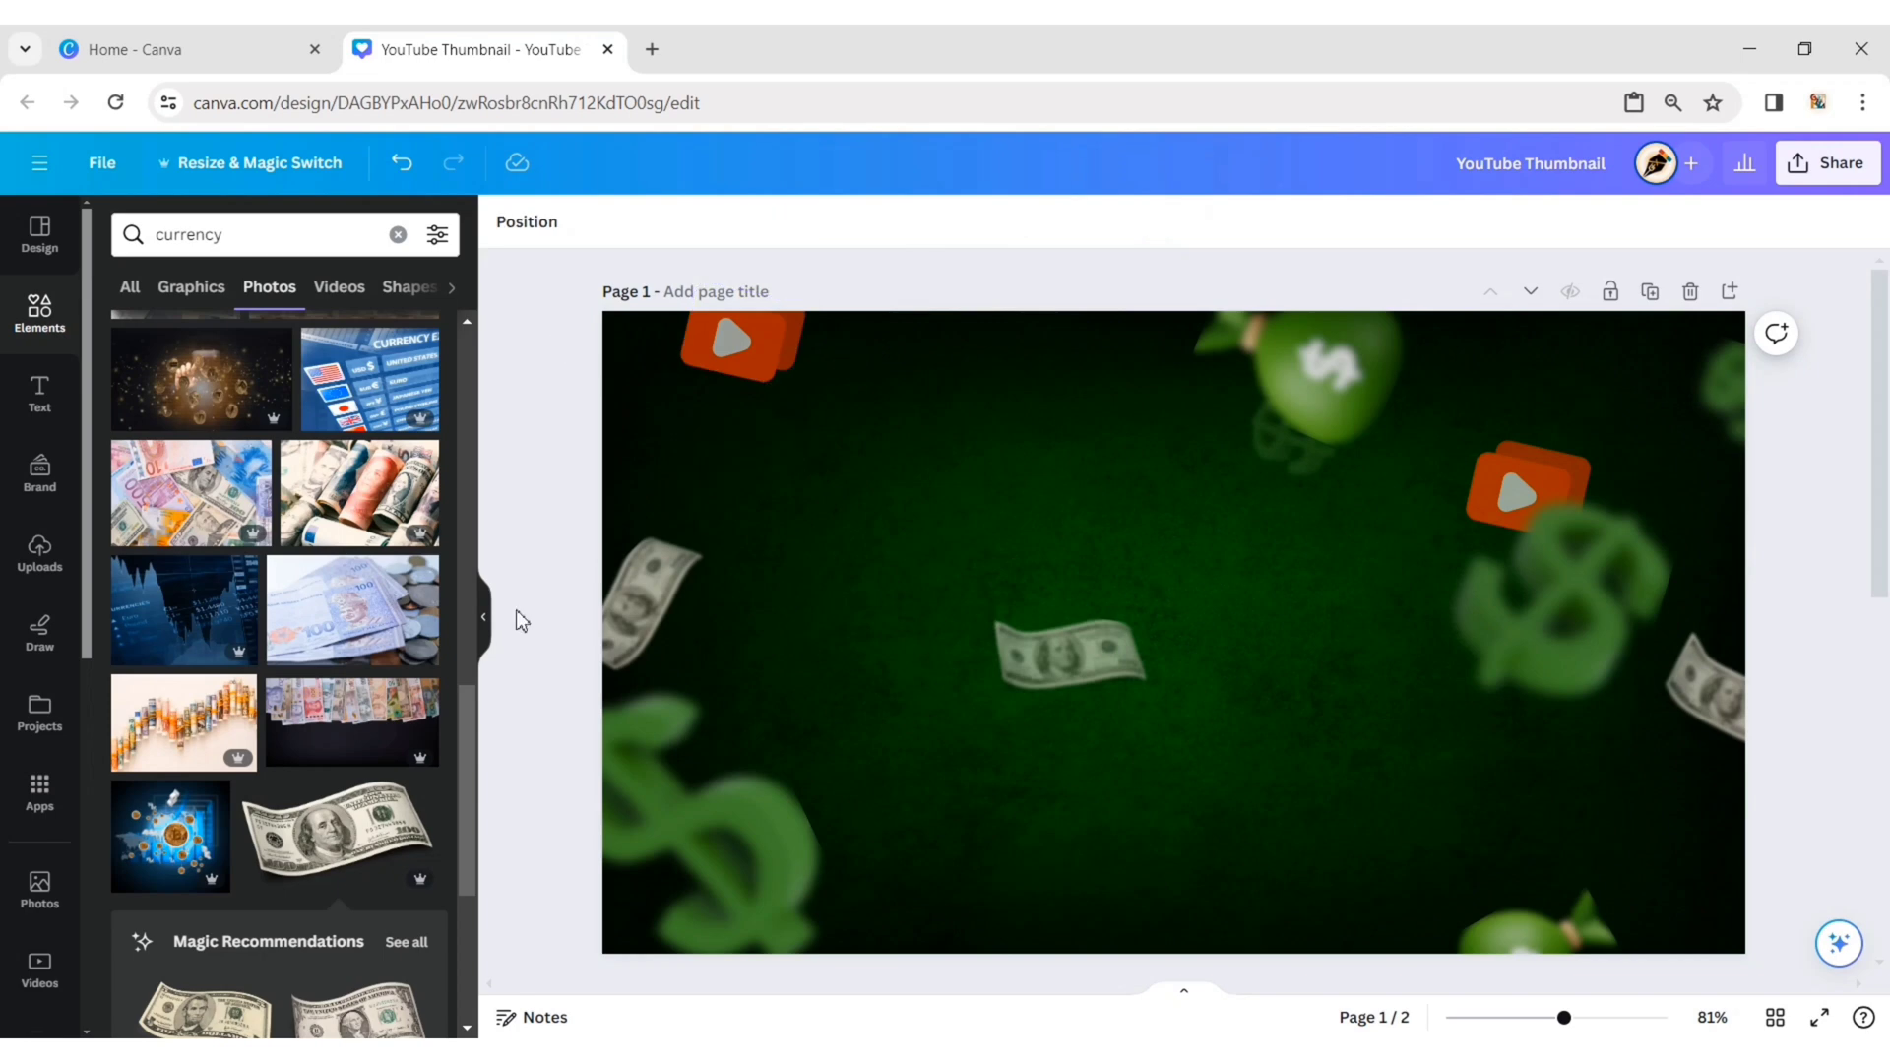
# Search the stock photos for "girl" and add the picture of the excited woman holding her hands to her cheeks
pyautogui.click(480, 618)
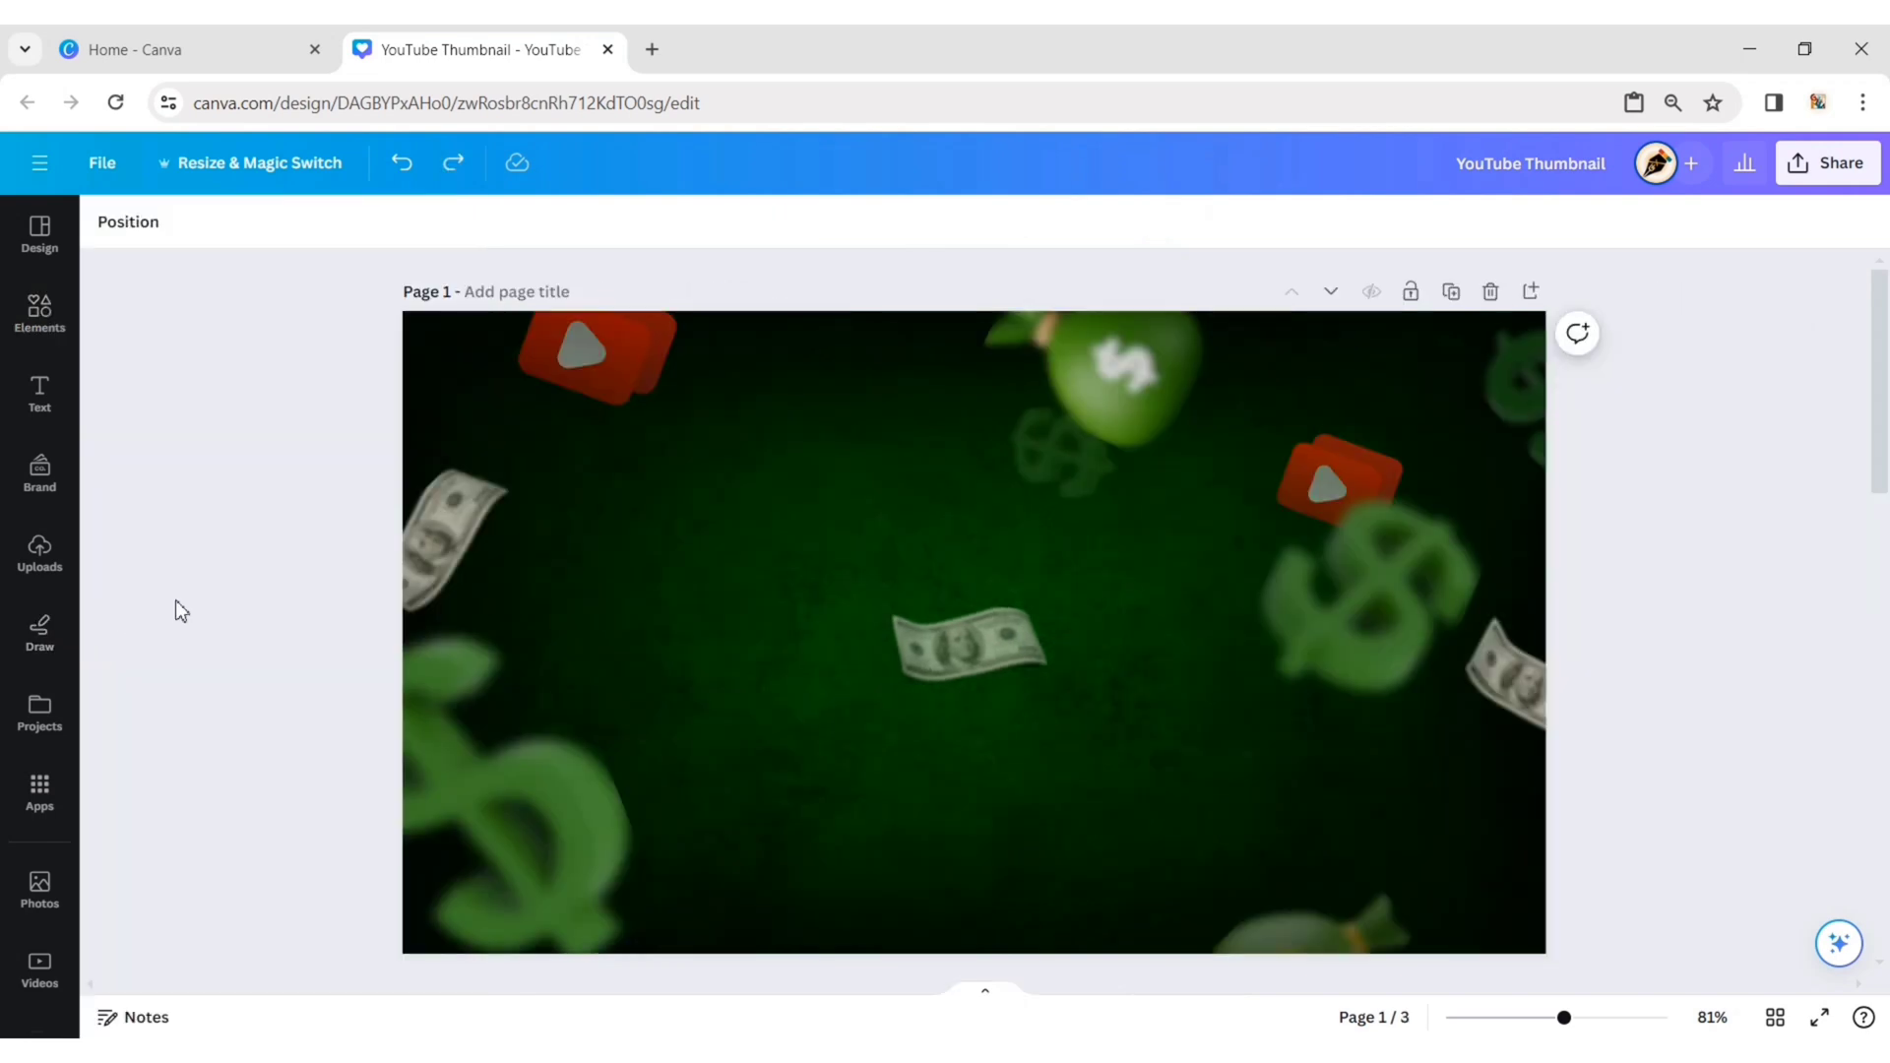
pyautogui.click(39, 886)
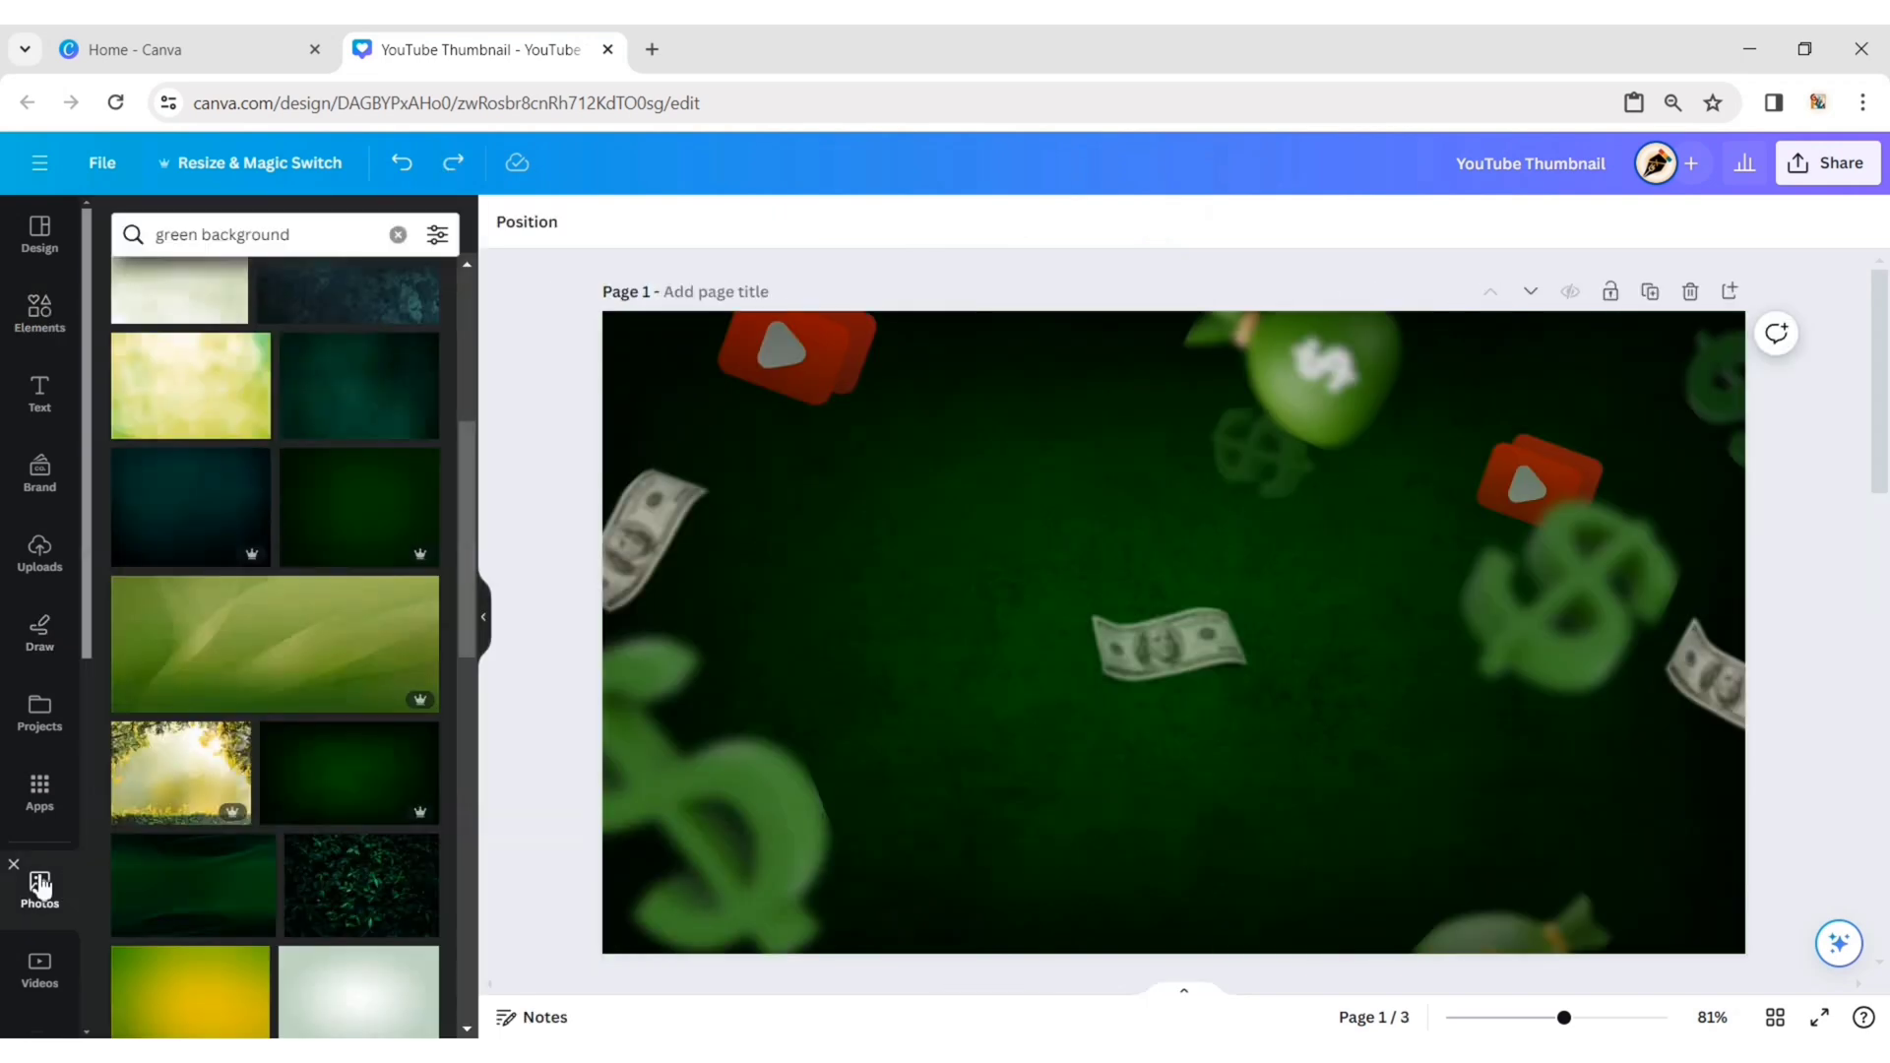
pyautogui.click(398, 234)
pyautogui.write('girl')
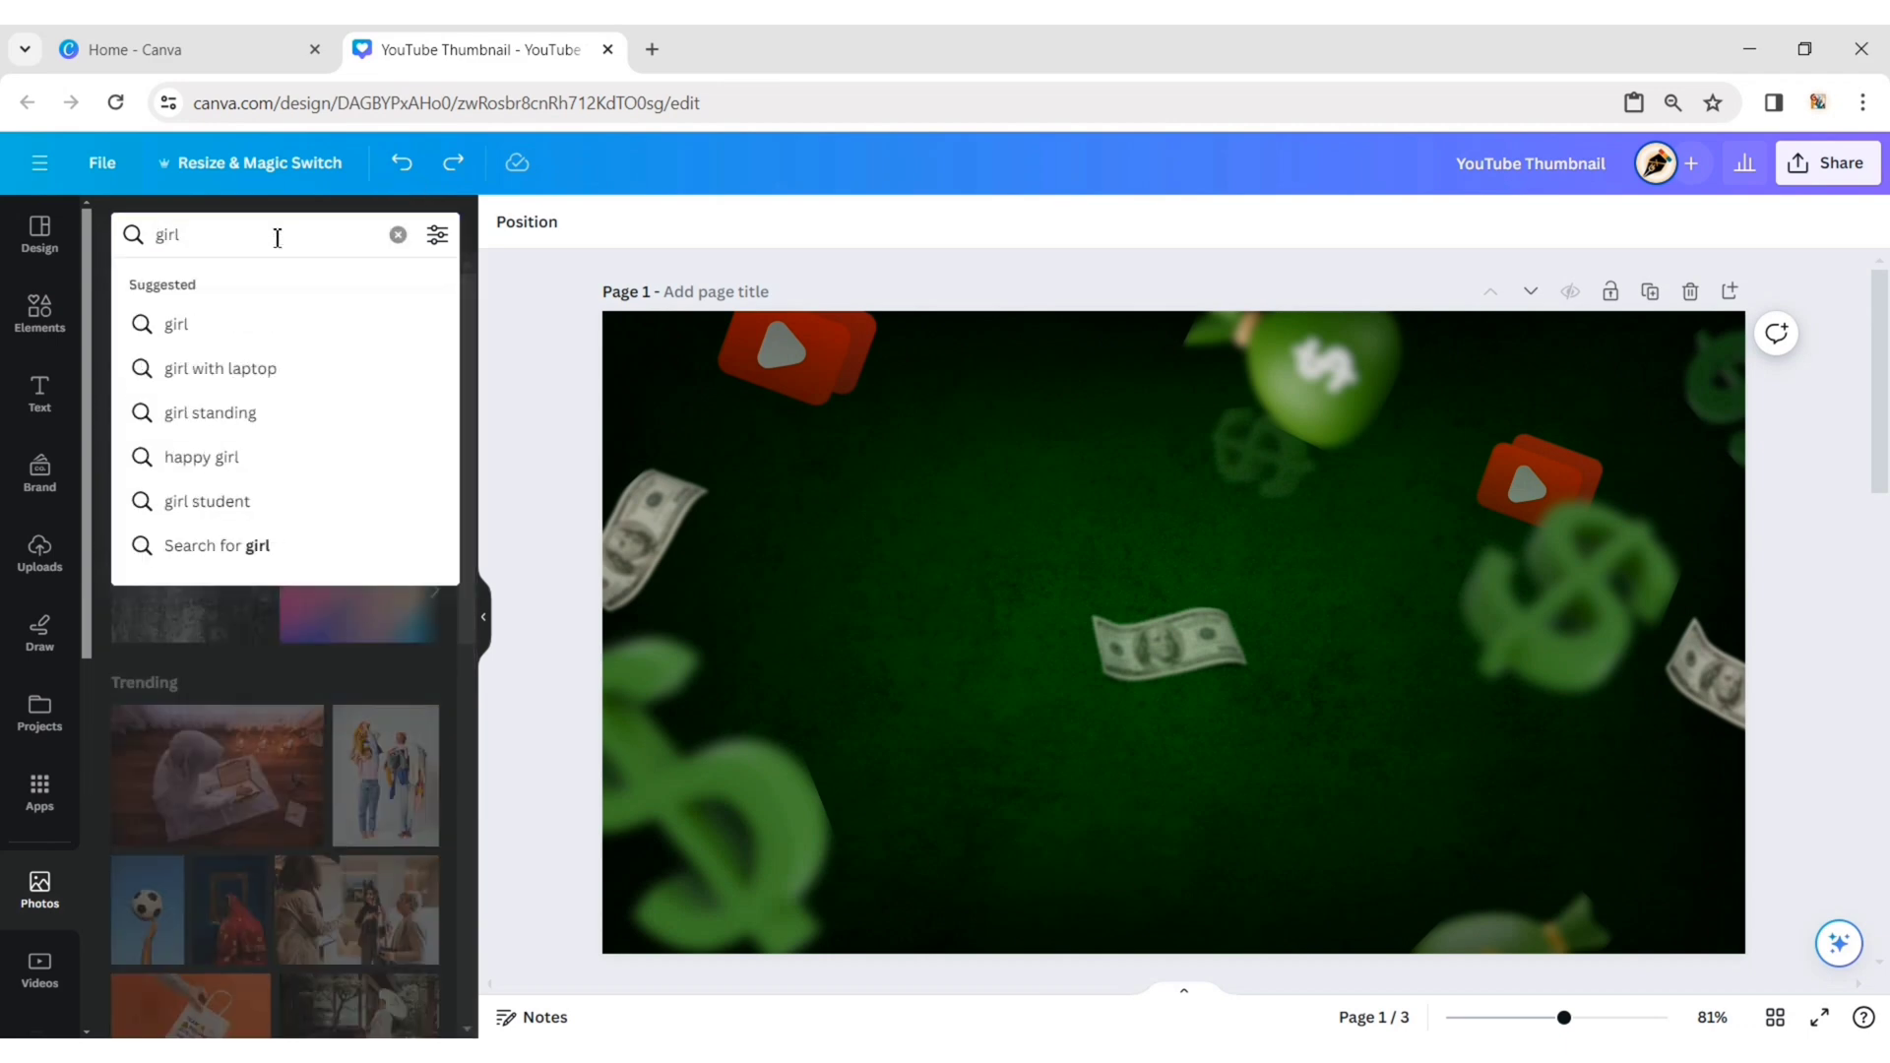
pyautogui.click(238, 320)
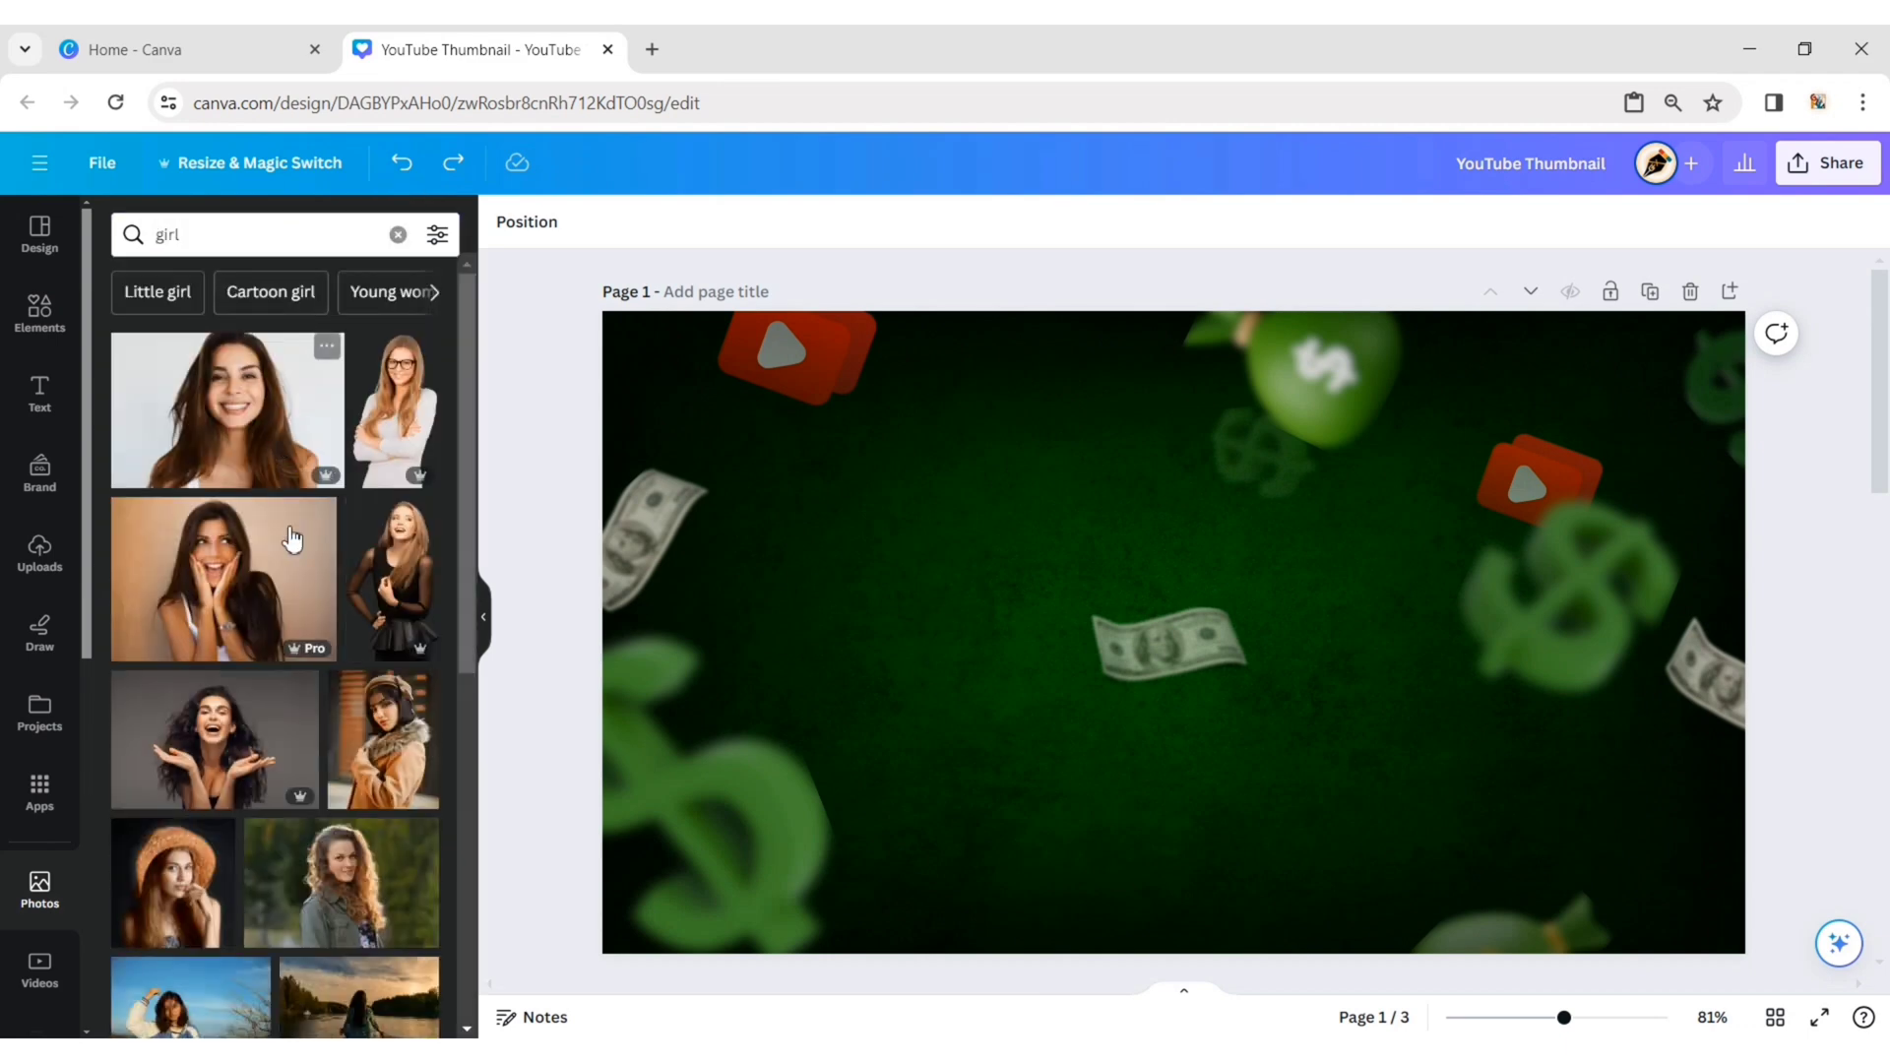
pyautogui.click(236, 591)
# Remove the background from the woman's photo and crop away the empty space on both sides of her
pyautogui.click(559, 239)
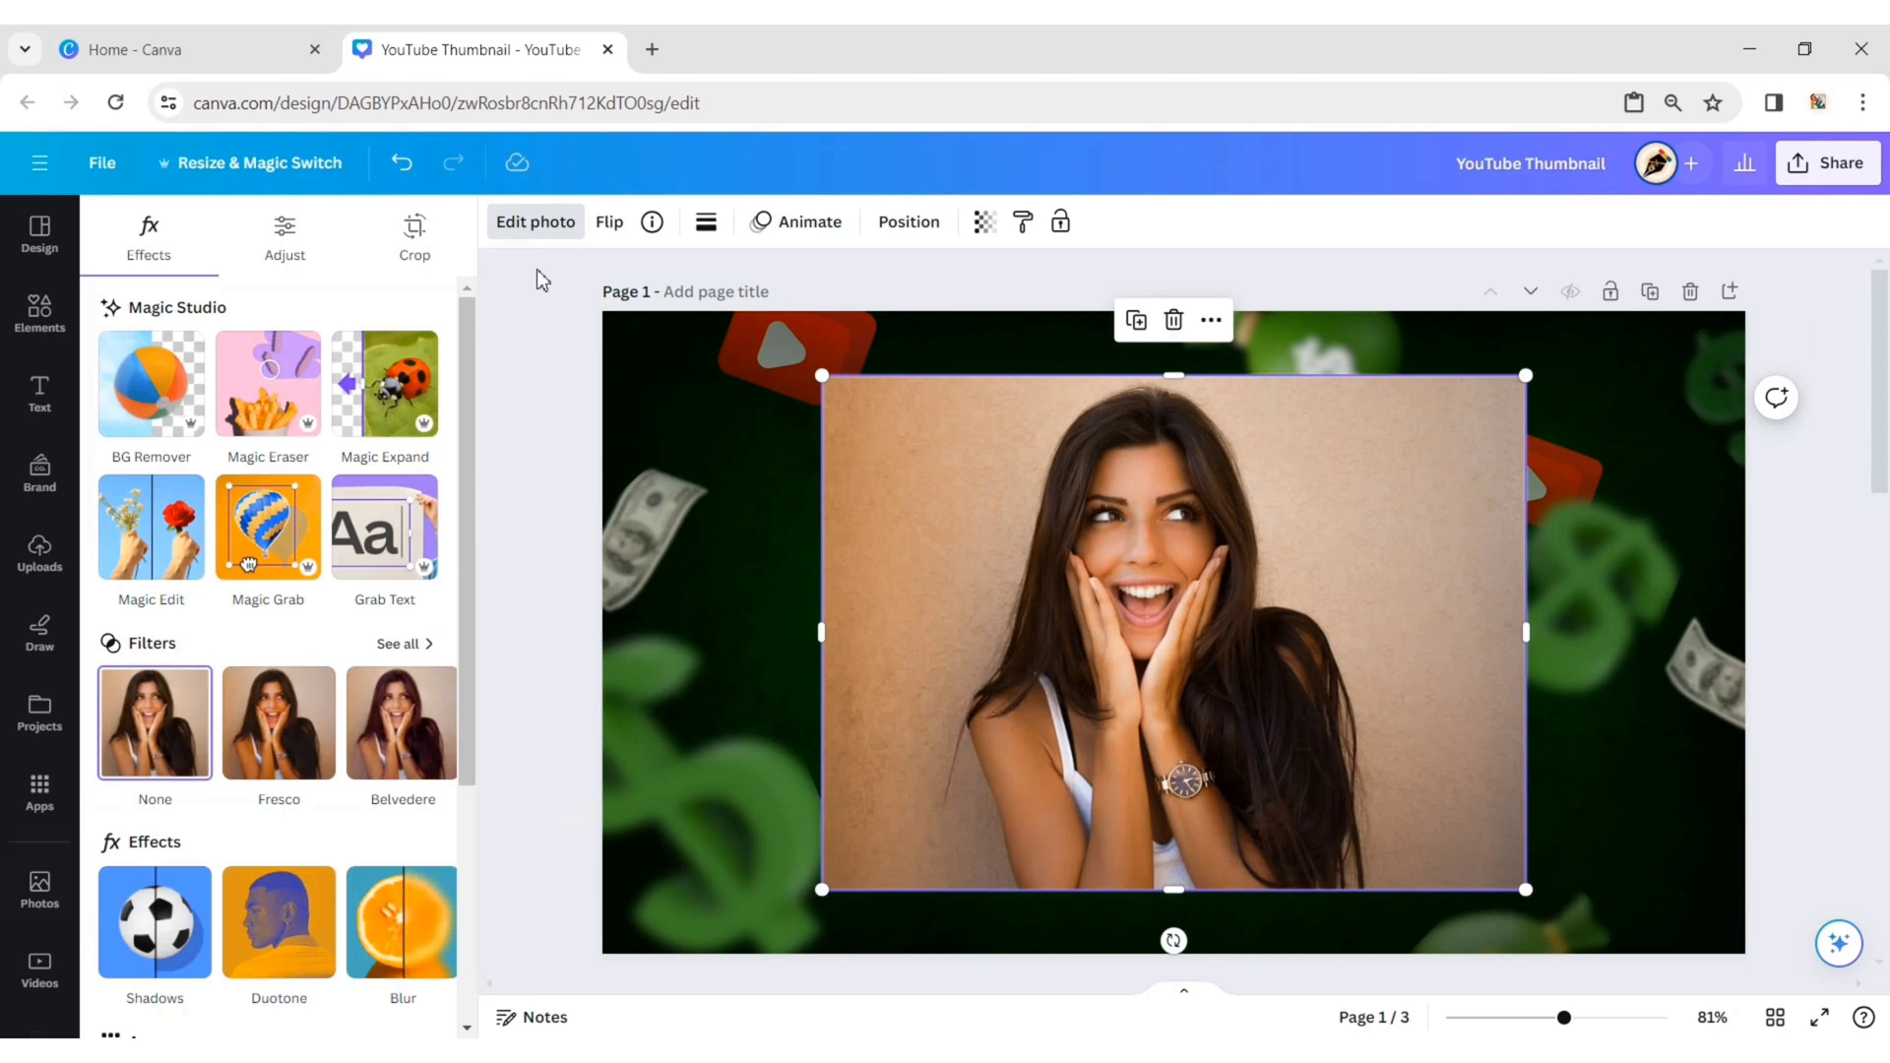
pyautogui.click(149, 397)
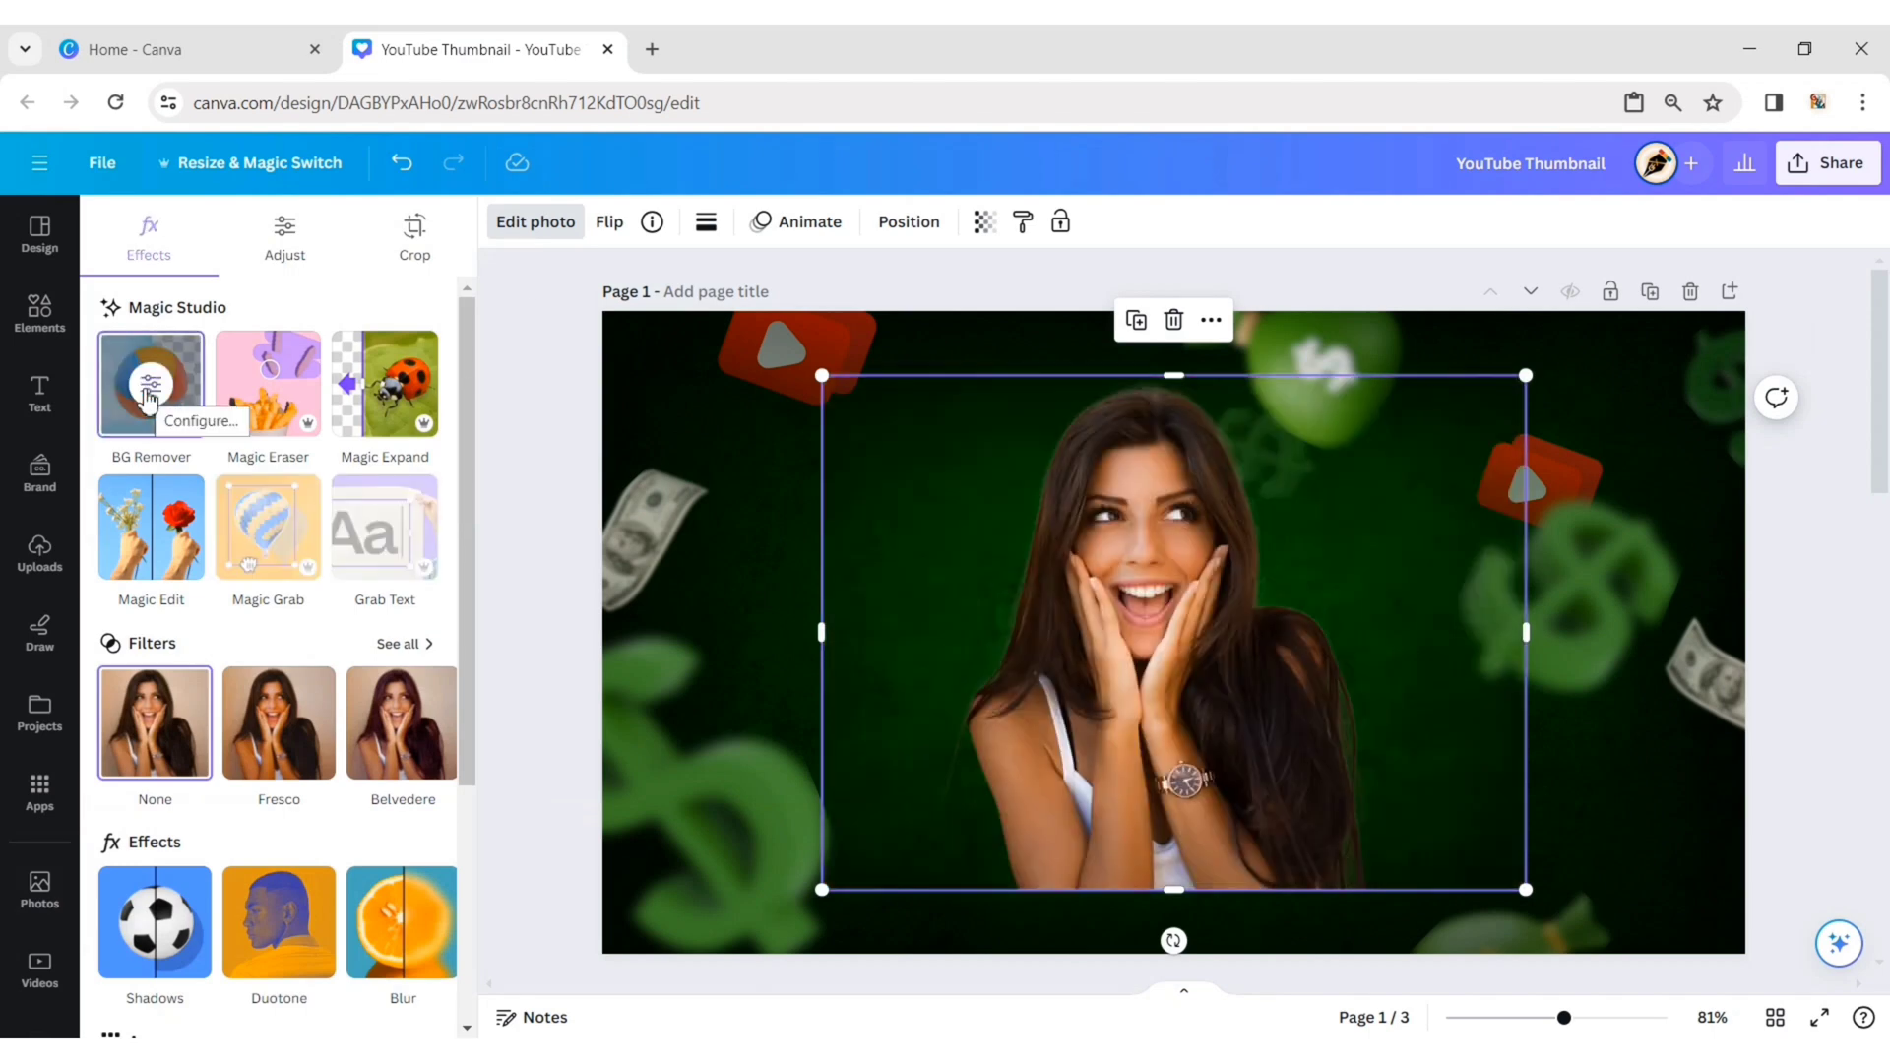
pyautogui.moveTo(827, 633); pyautogui.dragTo(932, 635)
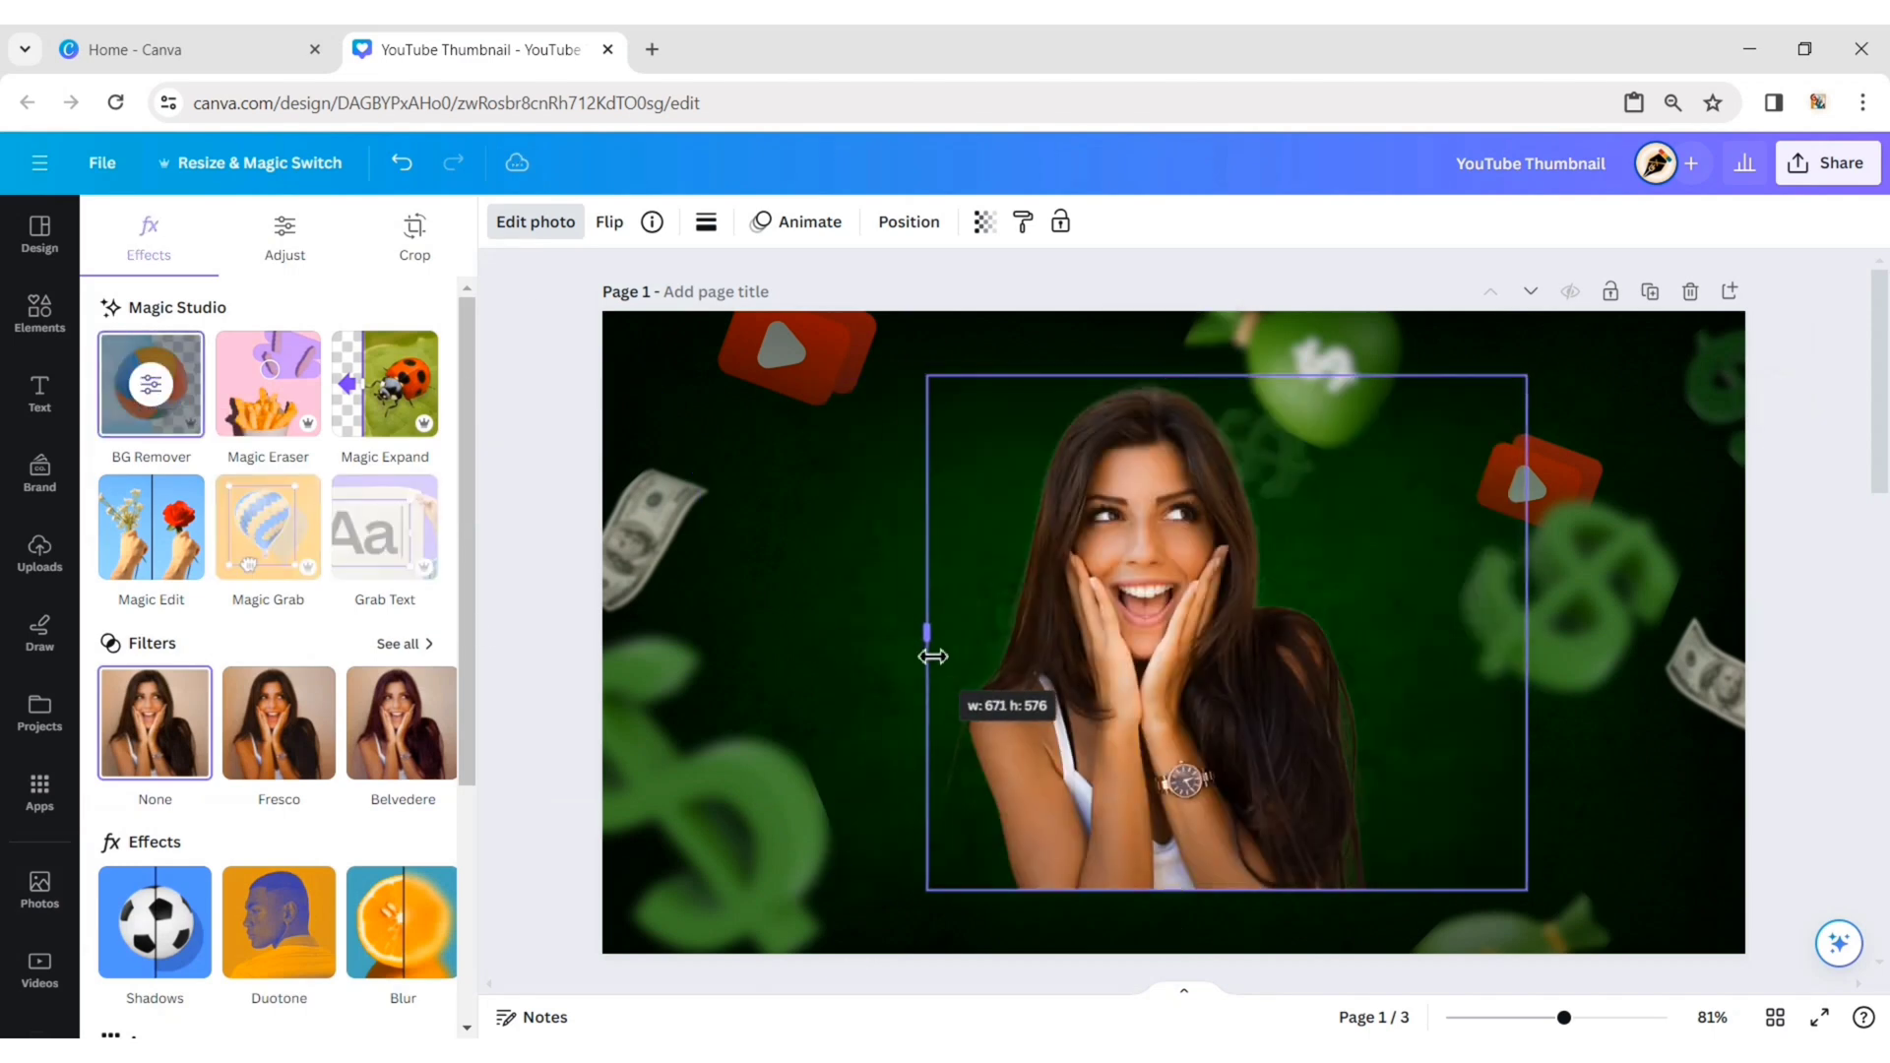
pyautogui.moveTo(1516, 636); pyautogui.dragTo(1393, 681)
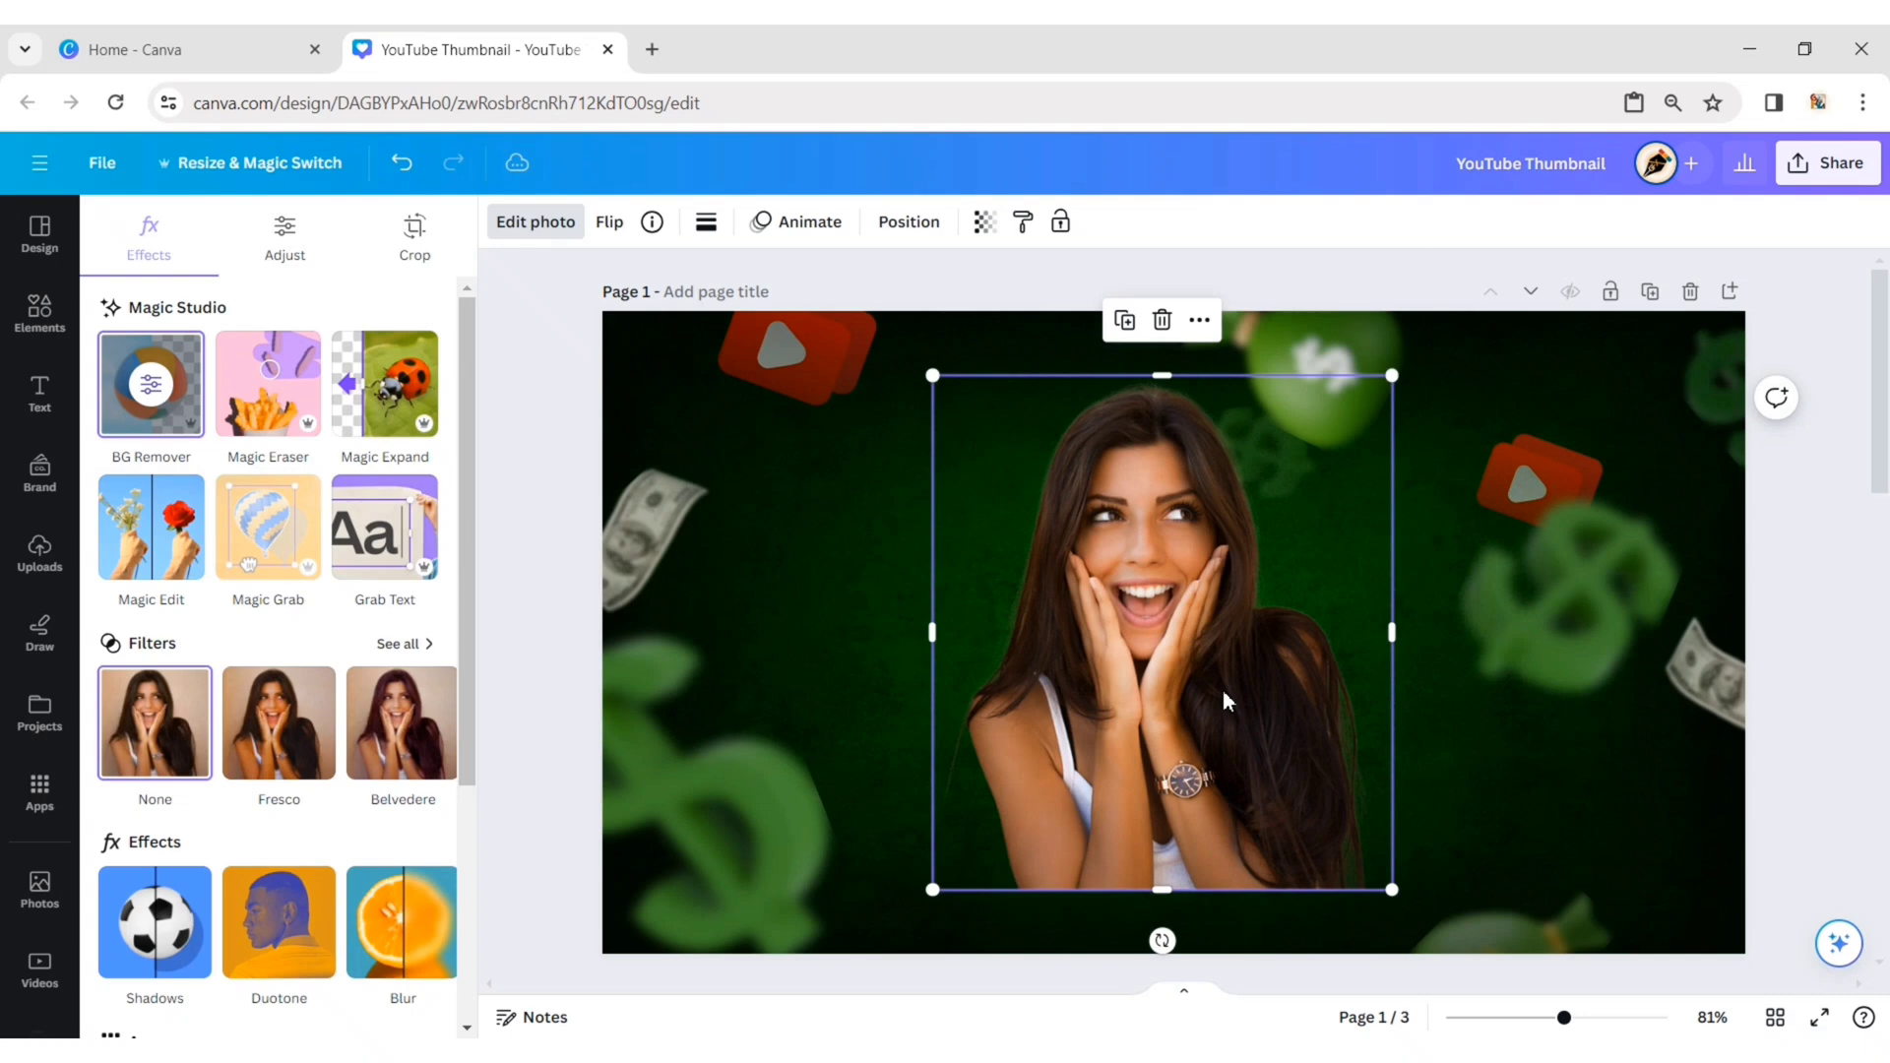
# Place the woman's cutout in the left half of the page, resting on the lower edge, and enlarge it to nearly the full page height
pyautogui.moveTo(1224, 696); pyautogui.dragTo(869, 771)
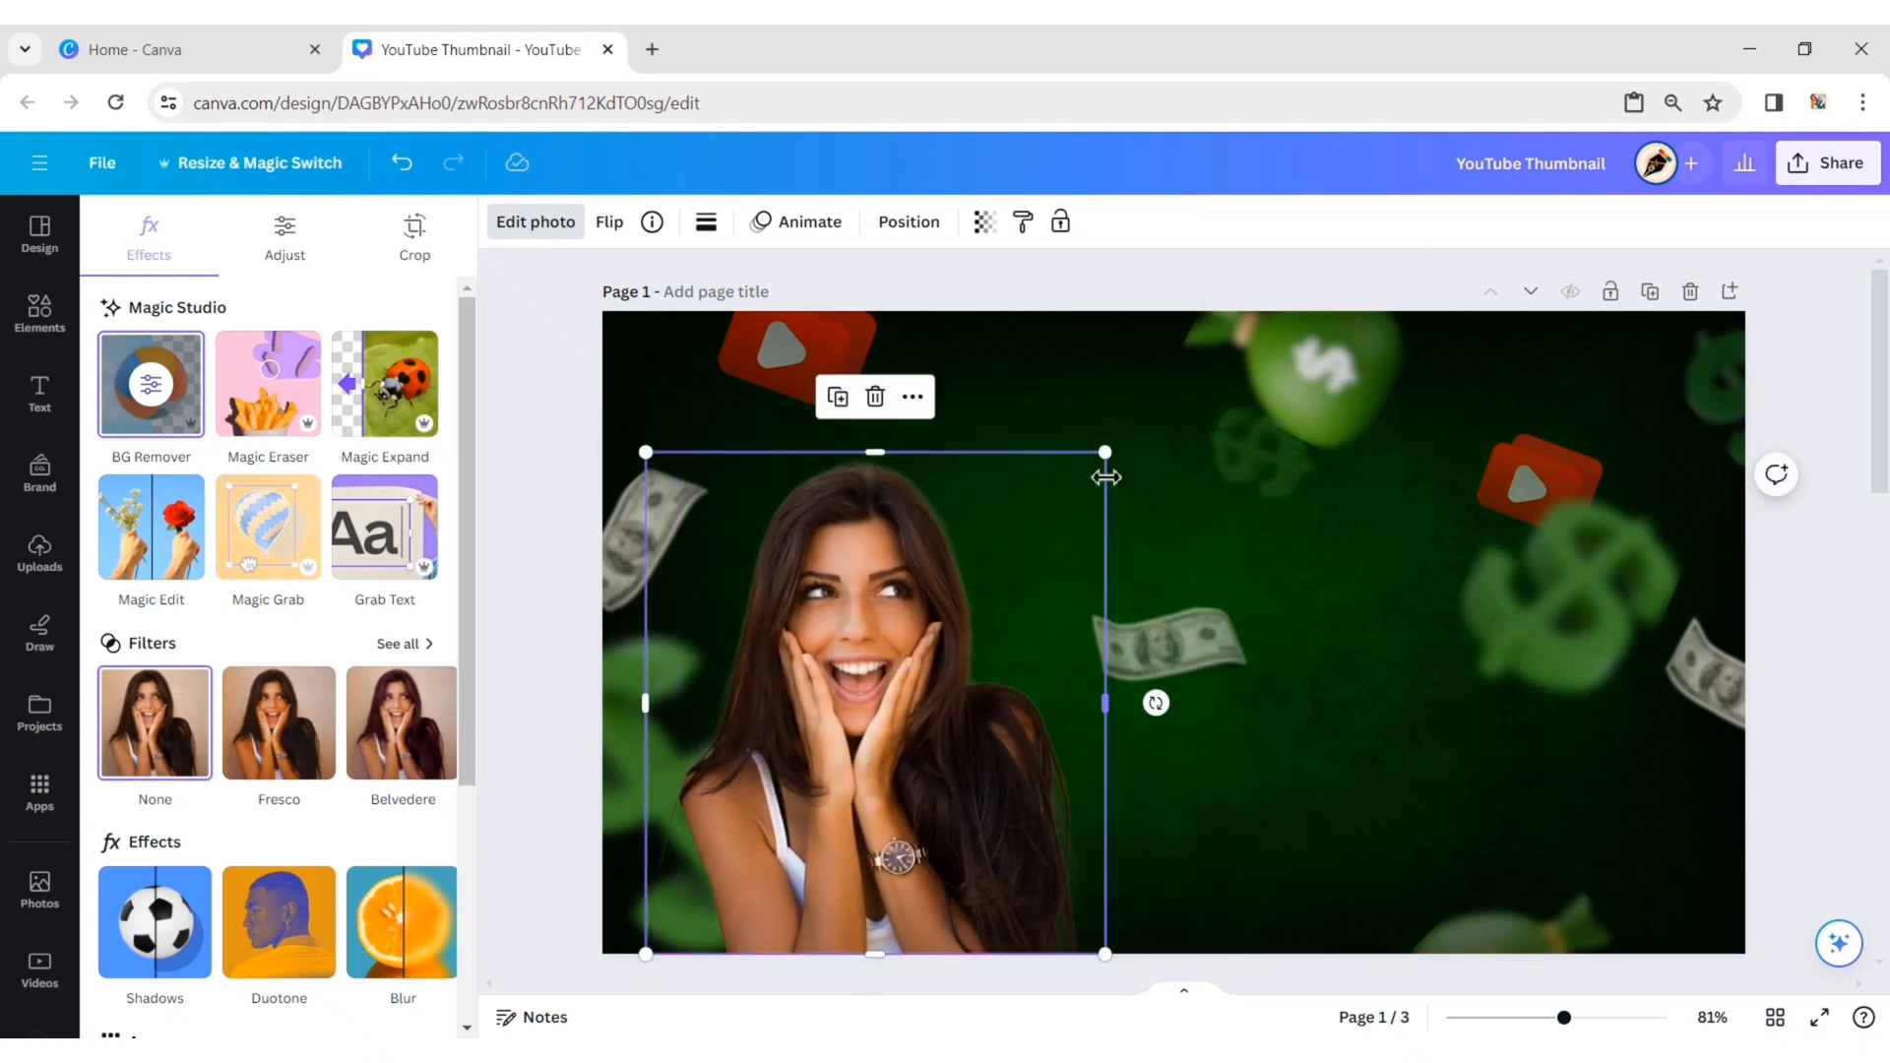
pyautogui.moveTo(1104, 453); pyautogui.dragTo(1211, 353)
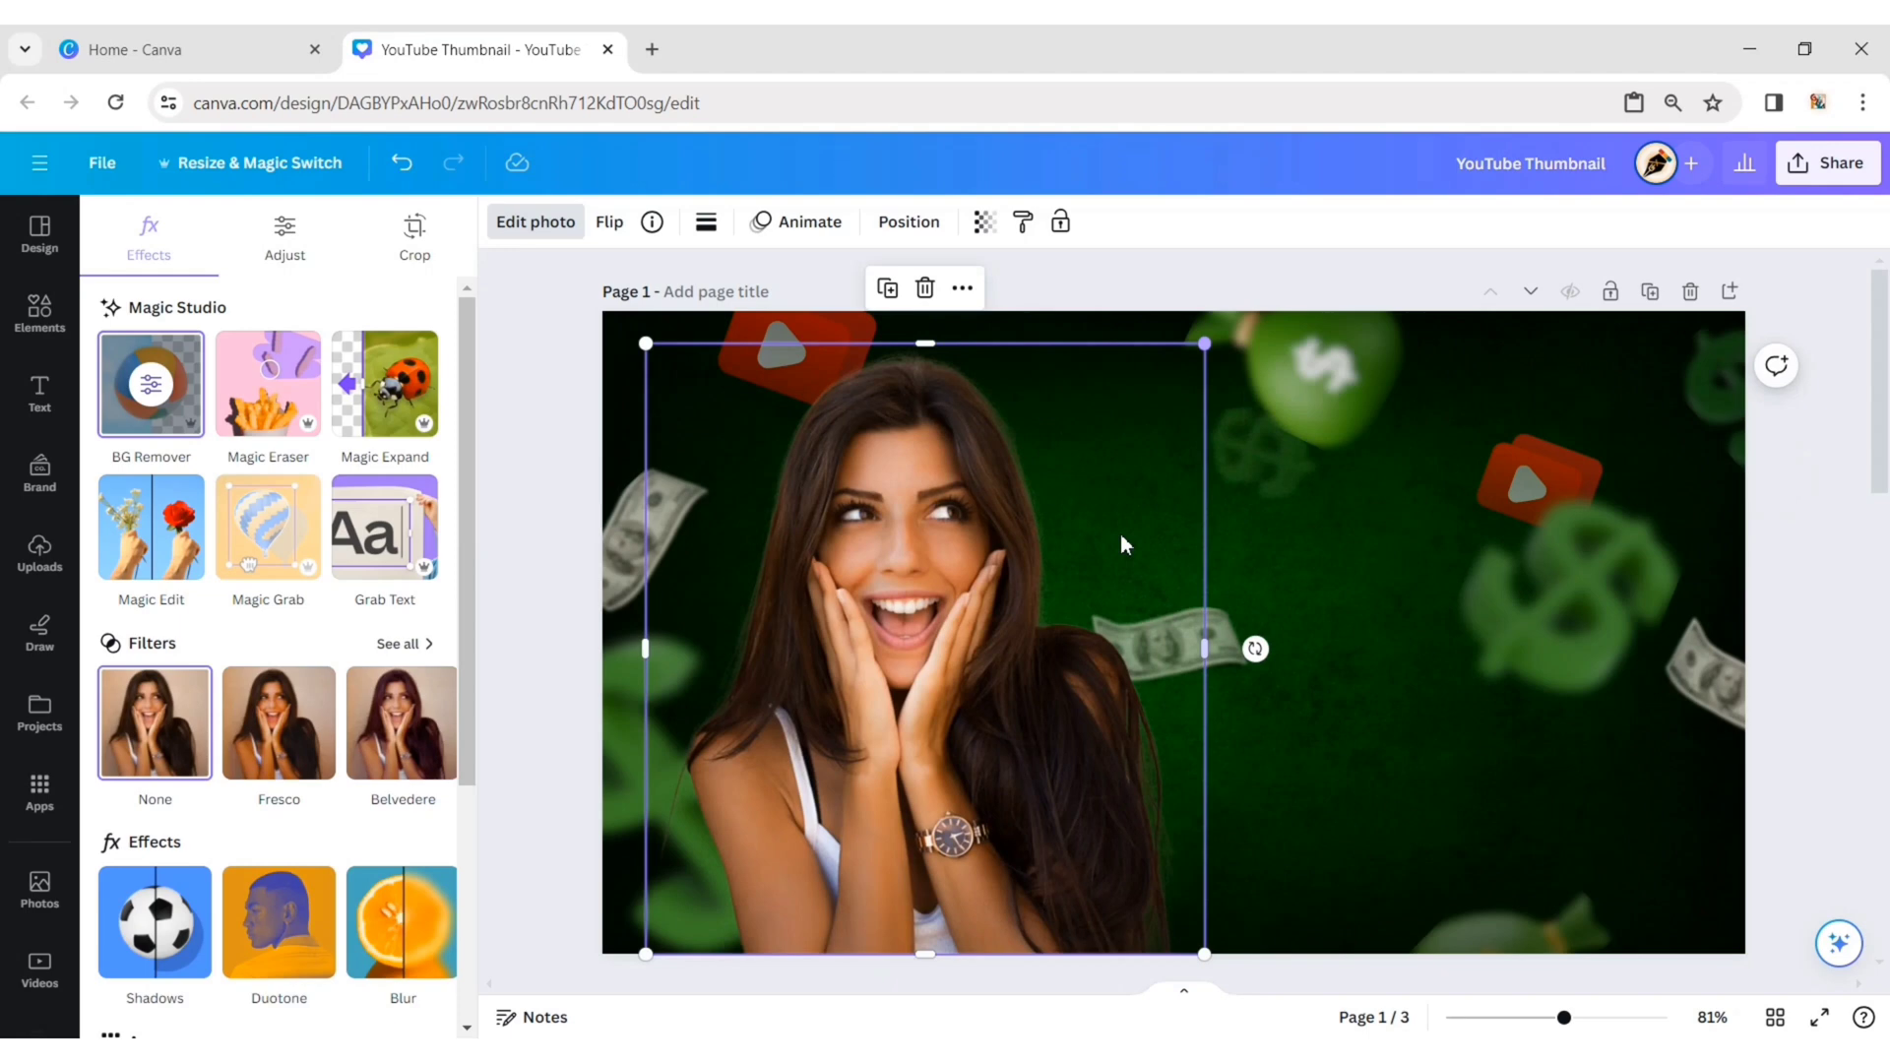
pyautogui.moveTo(1122, 544); pyautogui.dragTo(1117, 551)
pyautogui.moveTo(917, 961); pyautogui.dragTo(917, 953)
pyautogui.moveTo(1199, 366); pyautogui.dragTo(1213, 337)
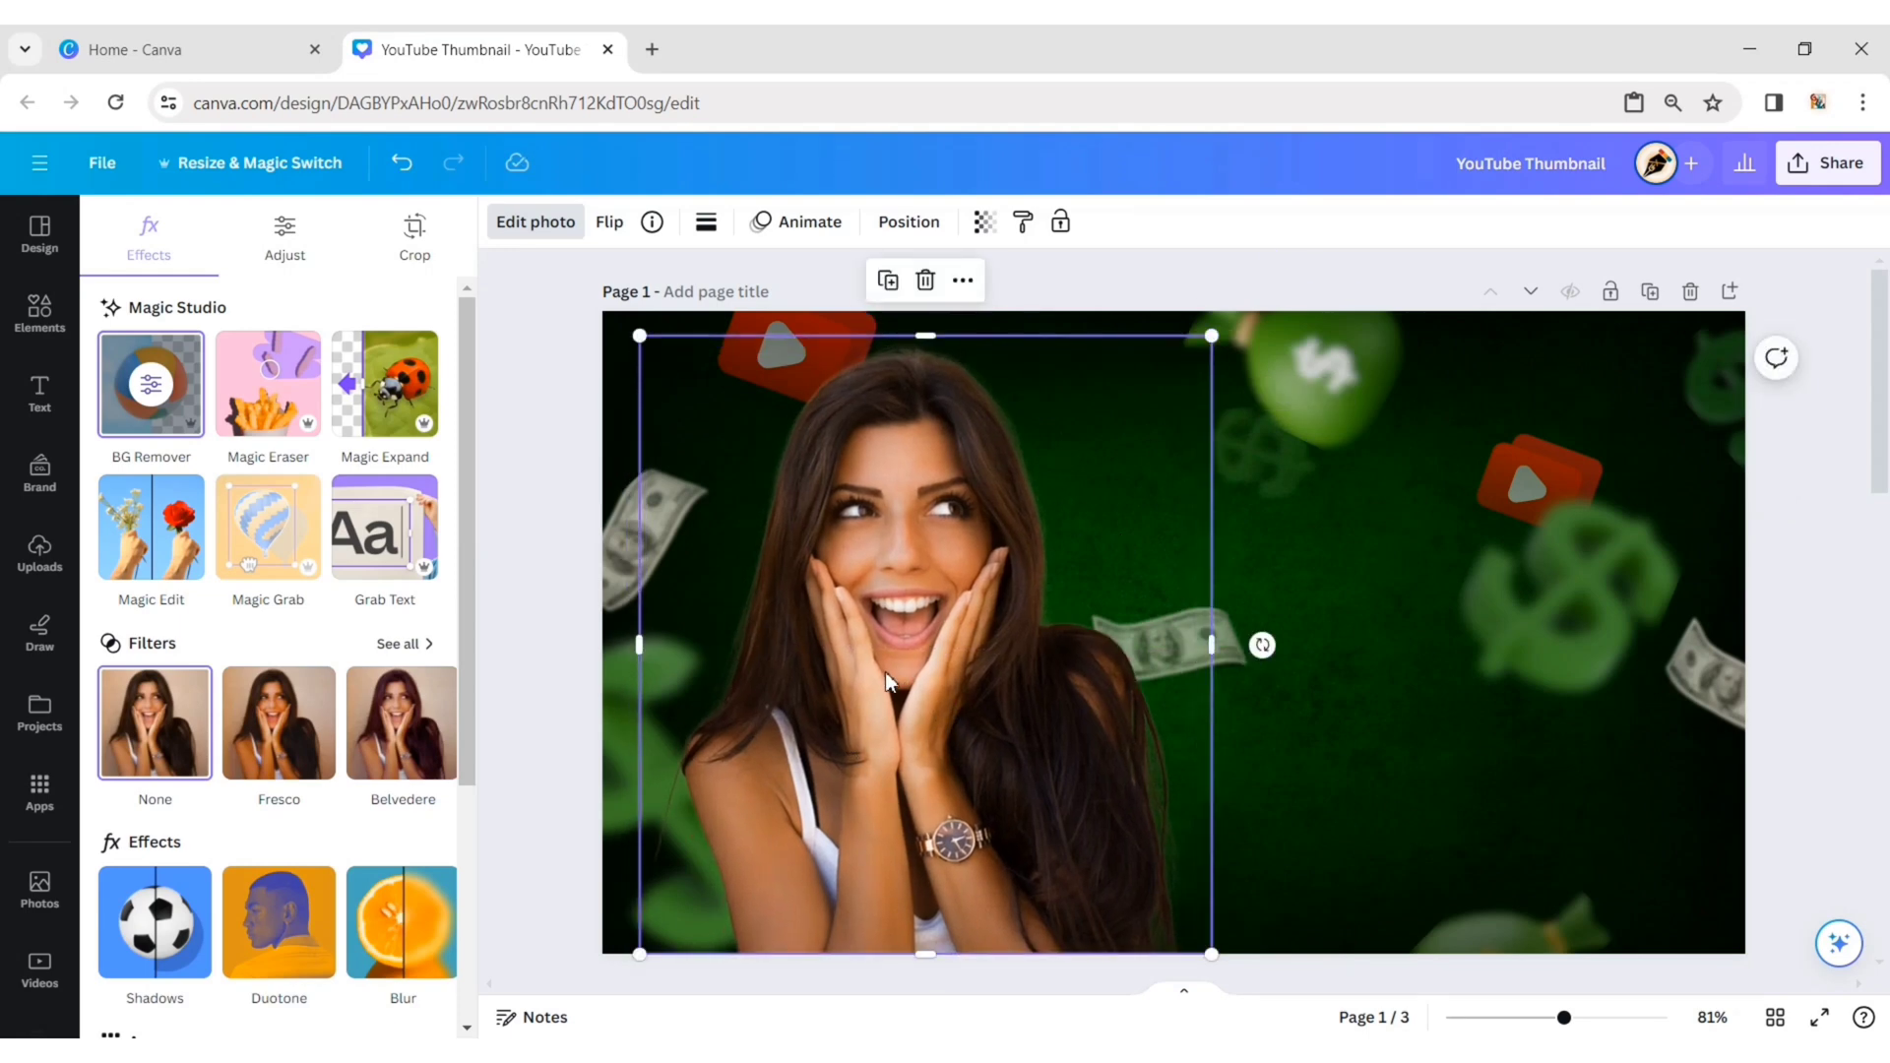
pyautogui.moveTo(813, 806); pyautogui.dragTo(824, 778)
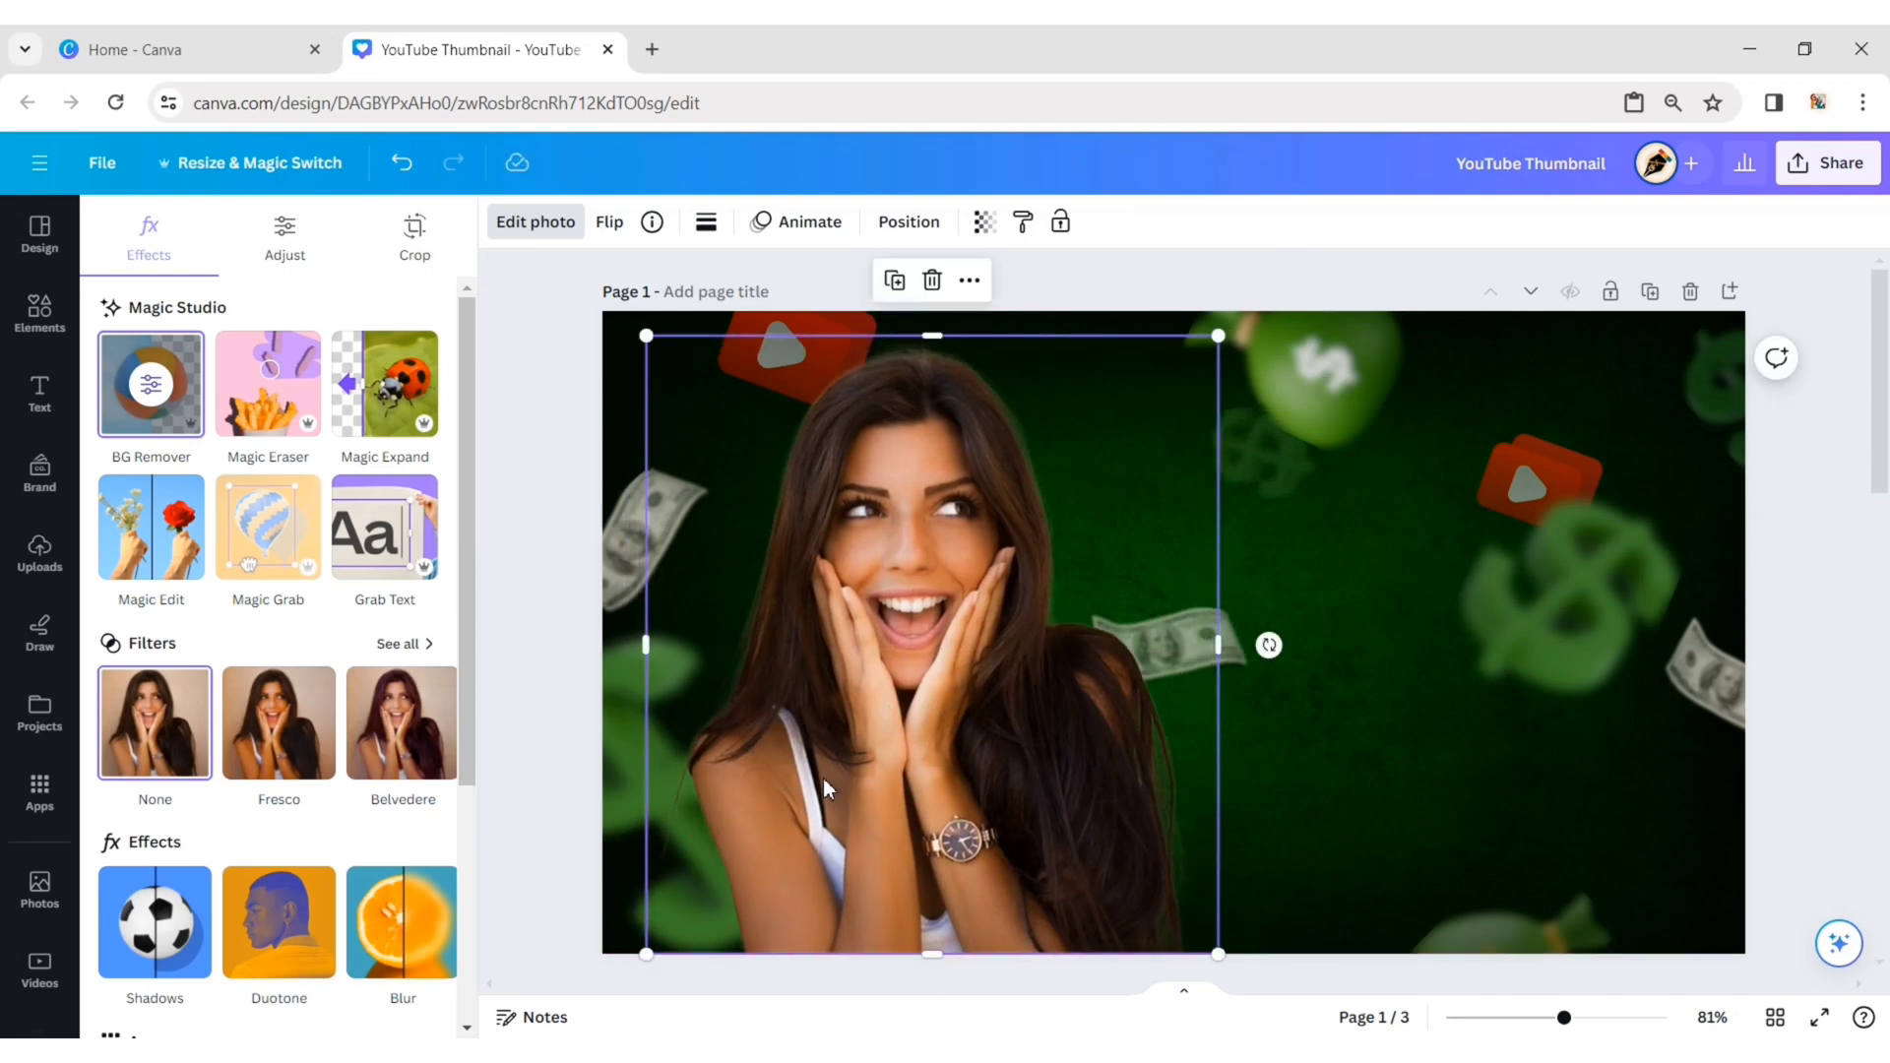
pyautogui.click(564, 666)
pyautogui.press('Left')
pyautogui.press('Left')
pyautogui.press('Left')
pyautogui.click(556, 656)
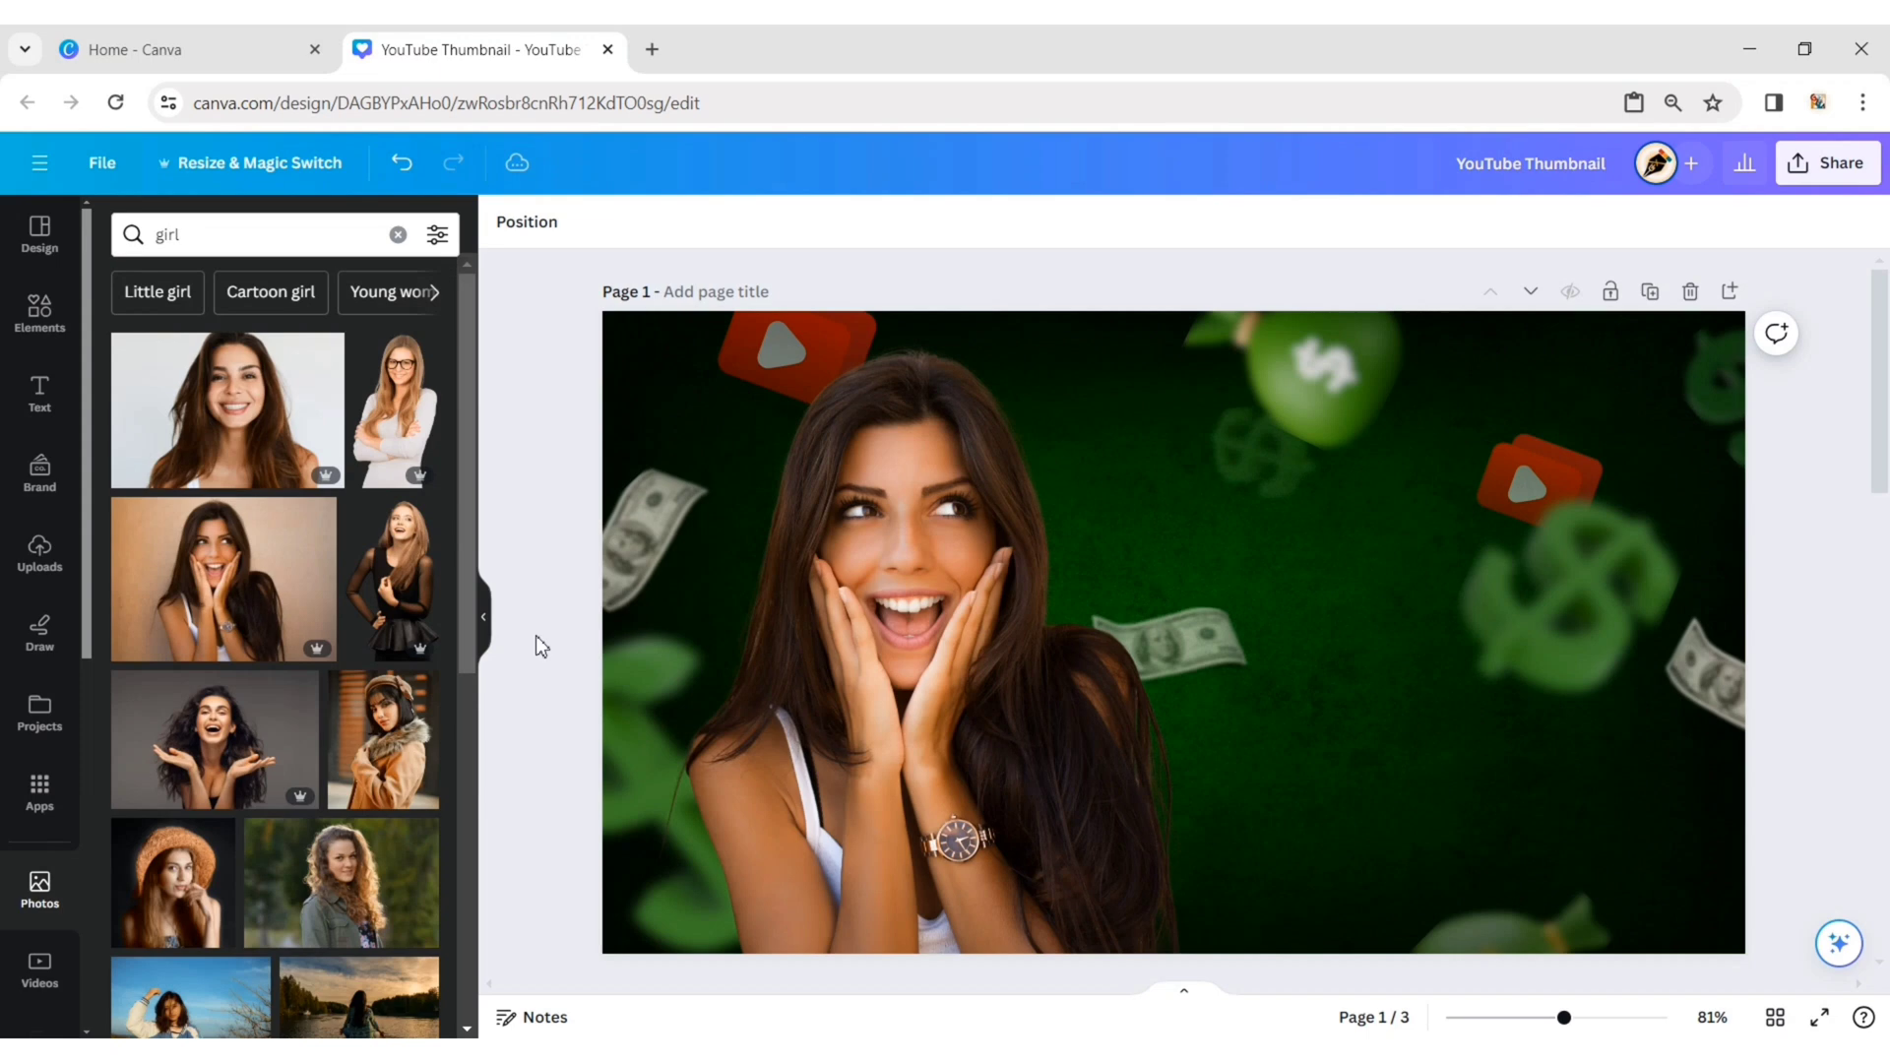
# Try the Fresco and Belvedere filters on the woman's cutout and settle on the warm Bali filter
pyautogui.click(752, 681)
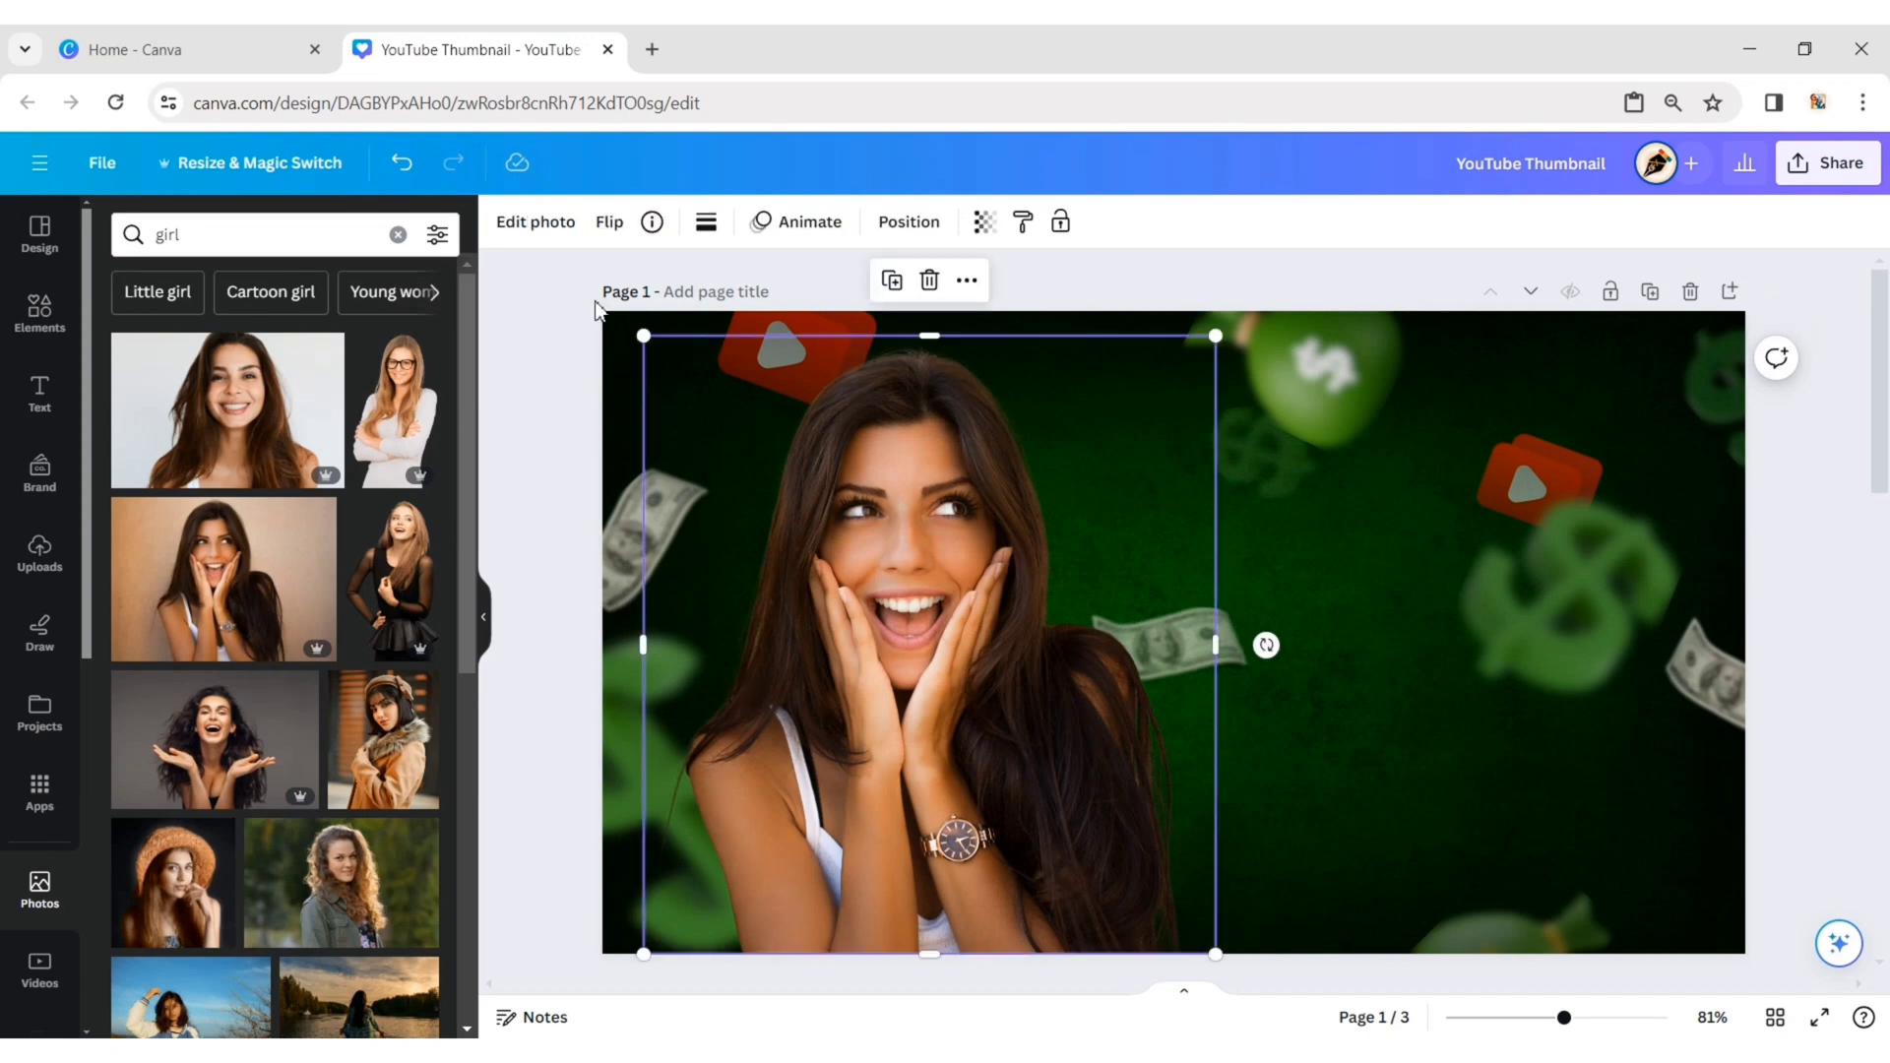
pyautogui.click(545, 232)
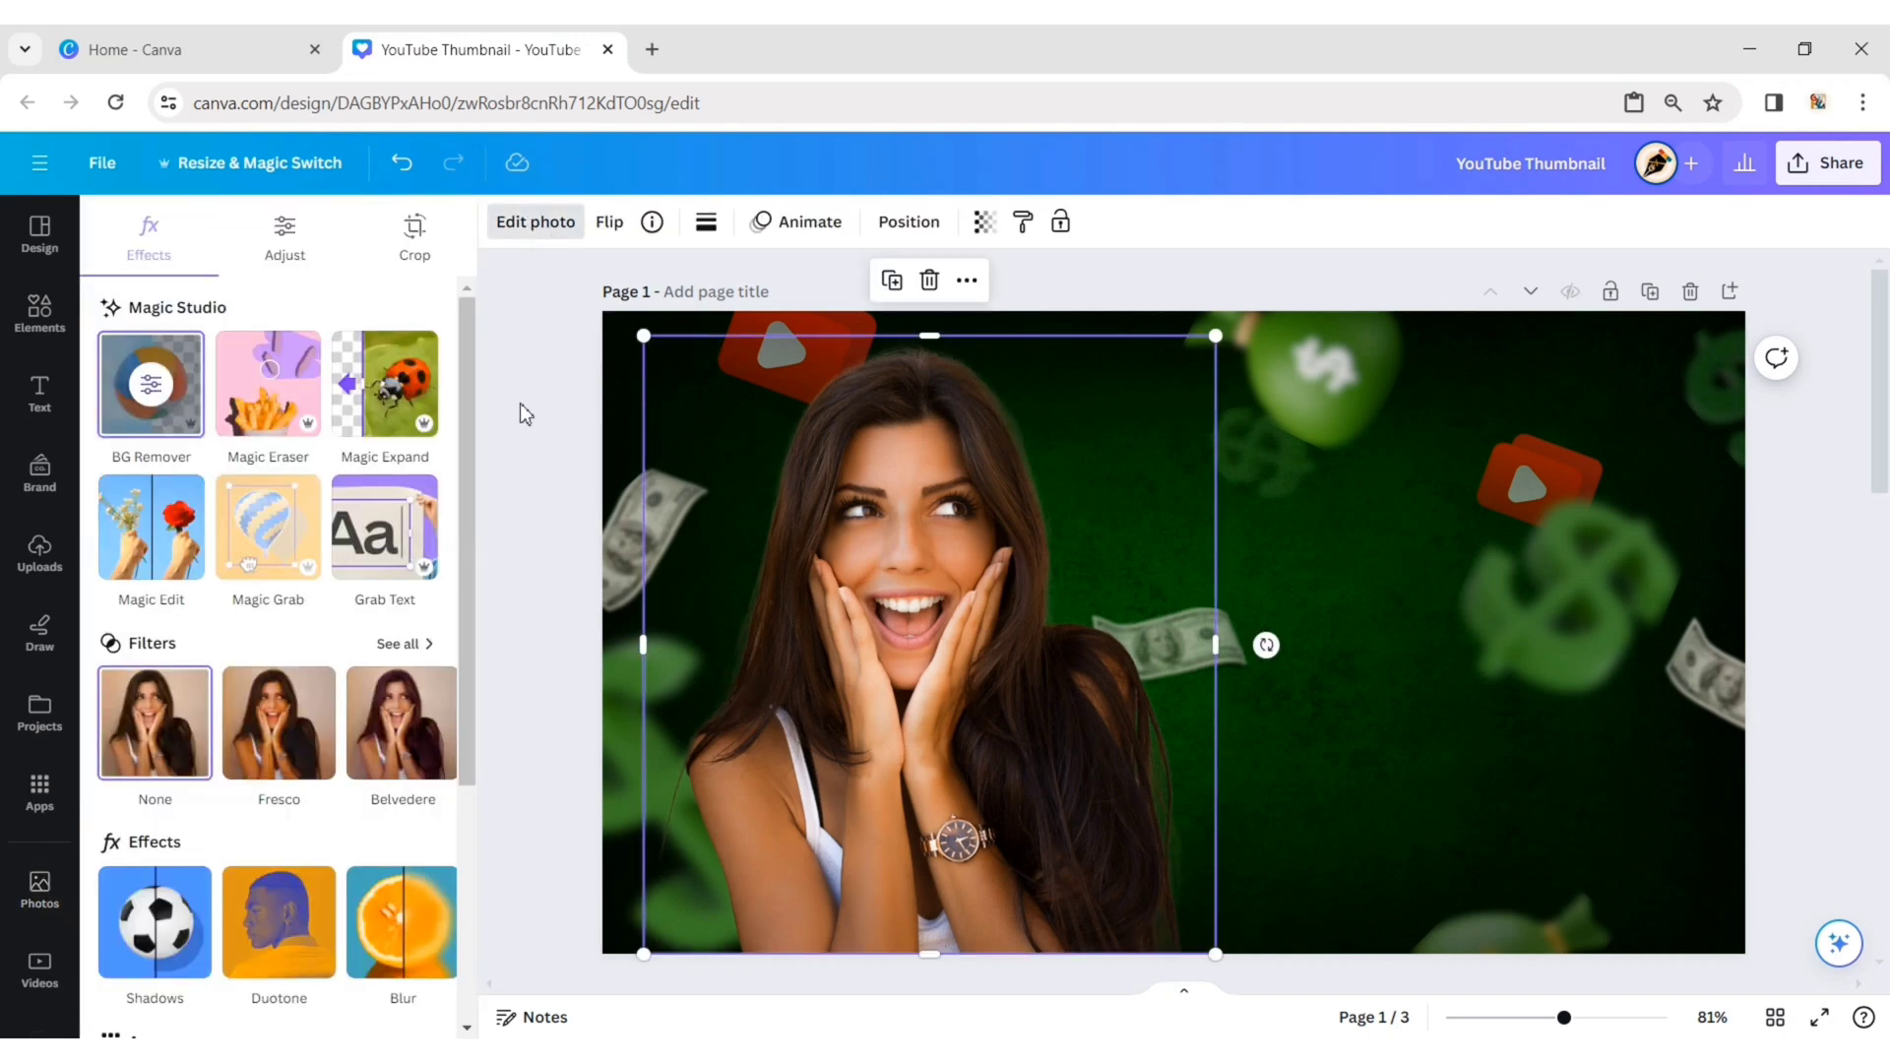
pyautogui.click(406, 644)
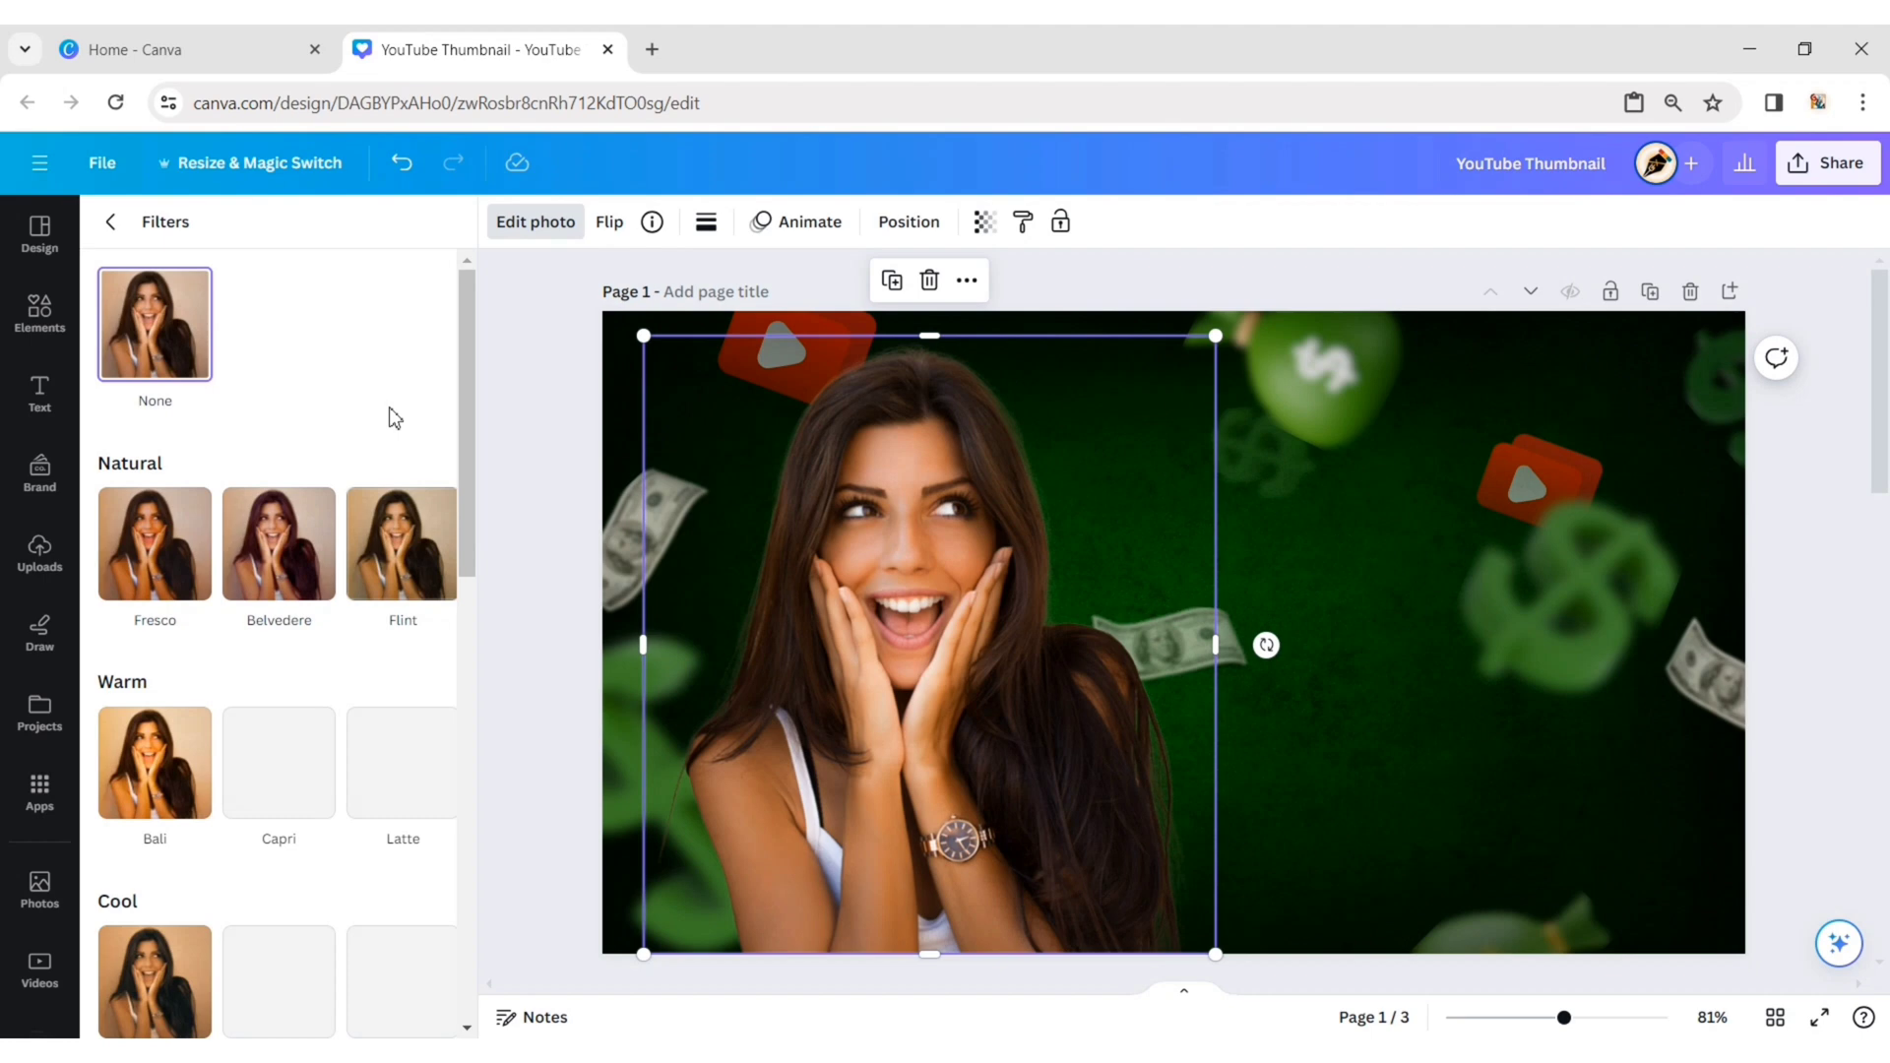
pyautogui.click(187, 552)
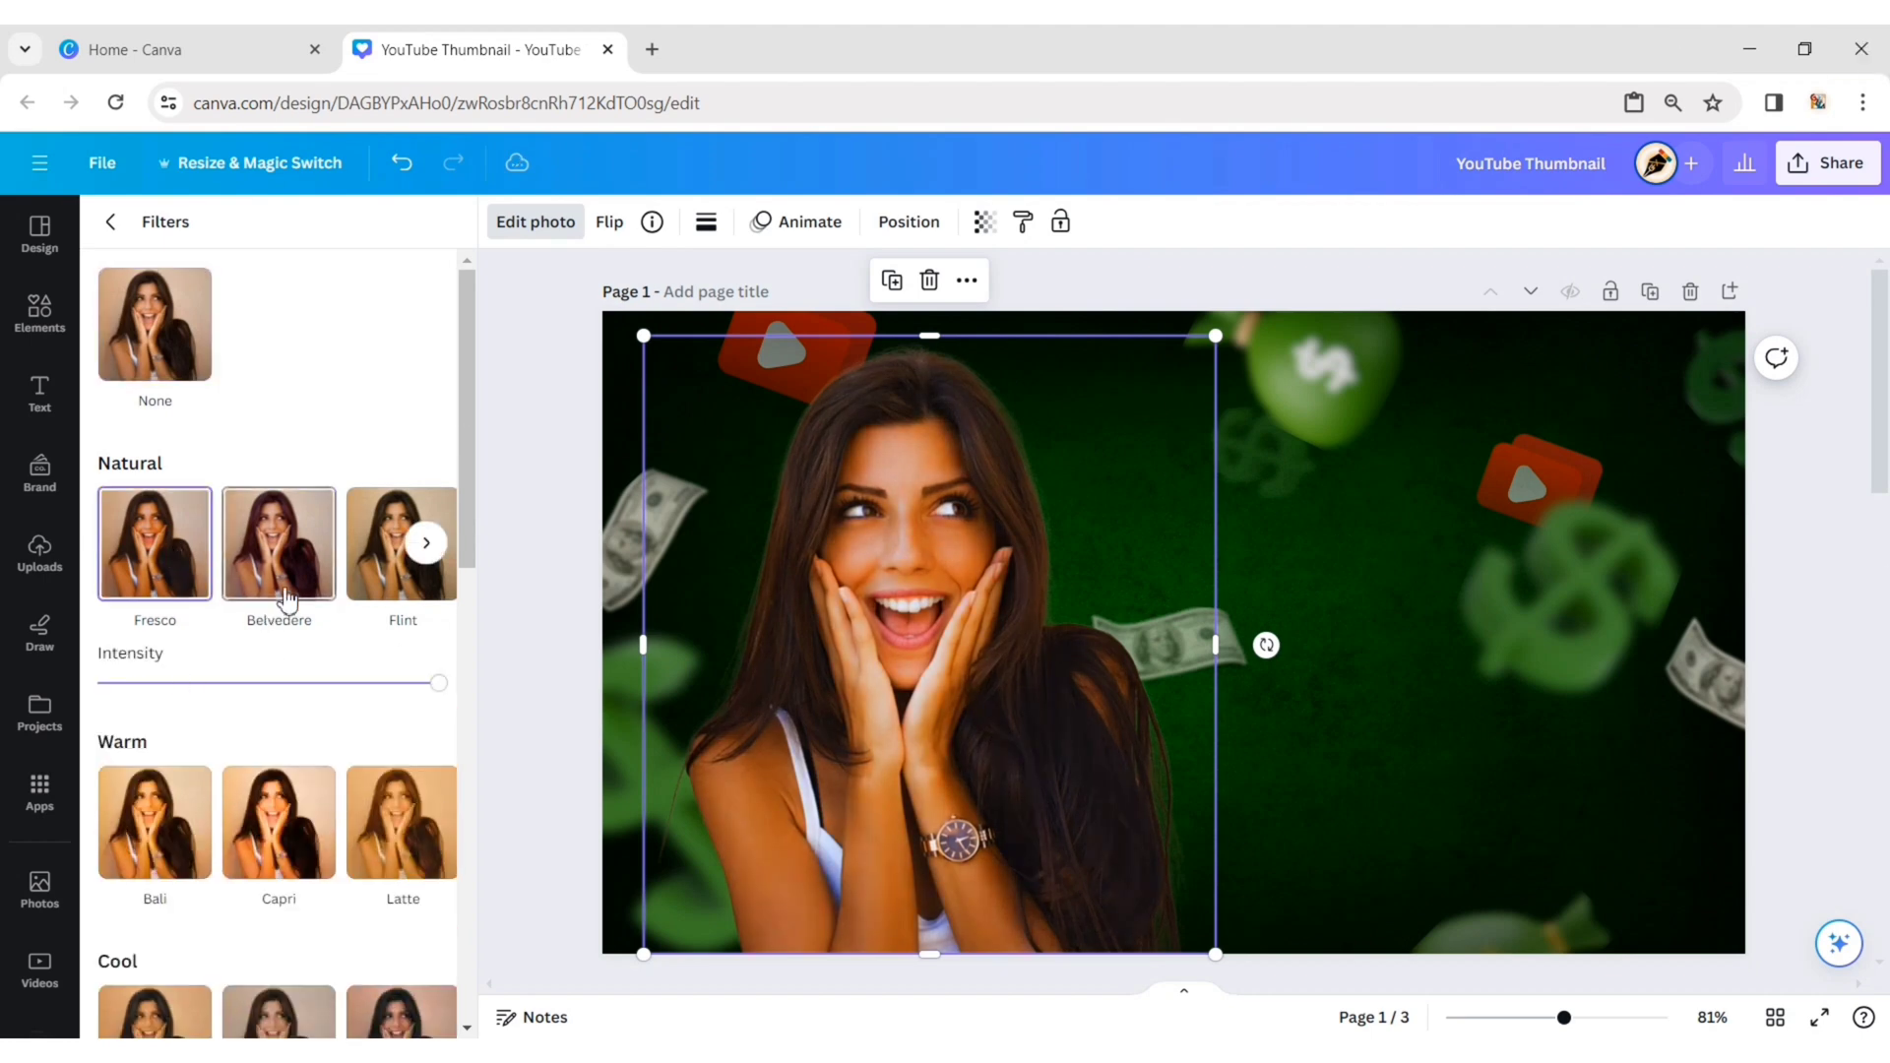
pyautogui.click(291, 557)
pyautogui.scroll(-3, 296, 561)
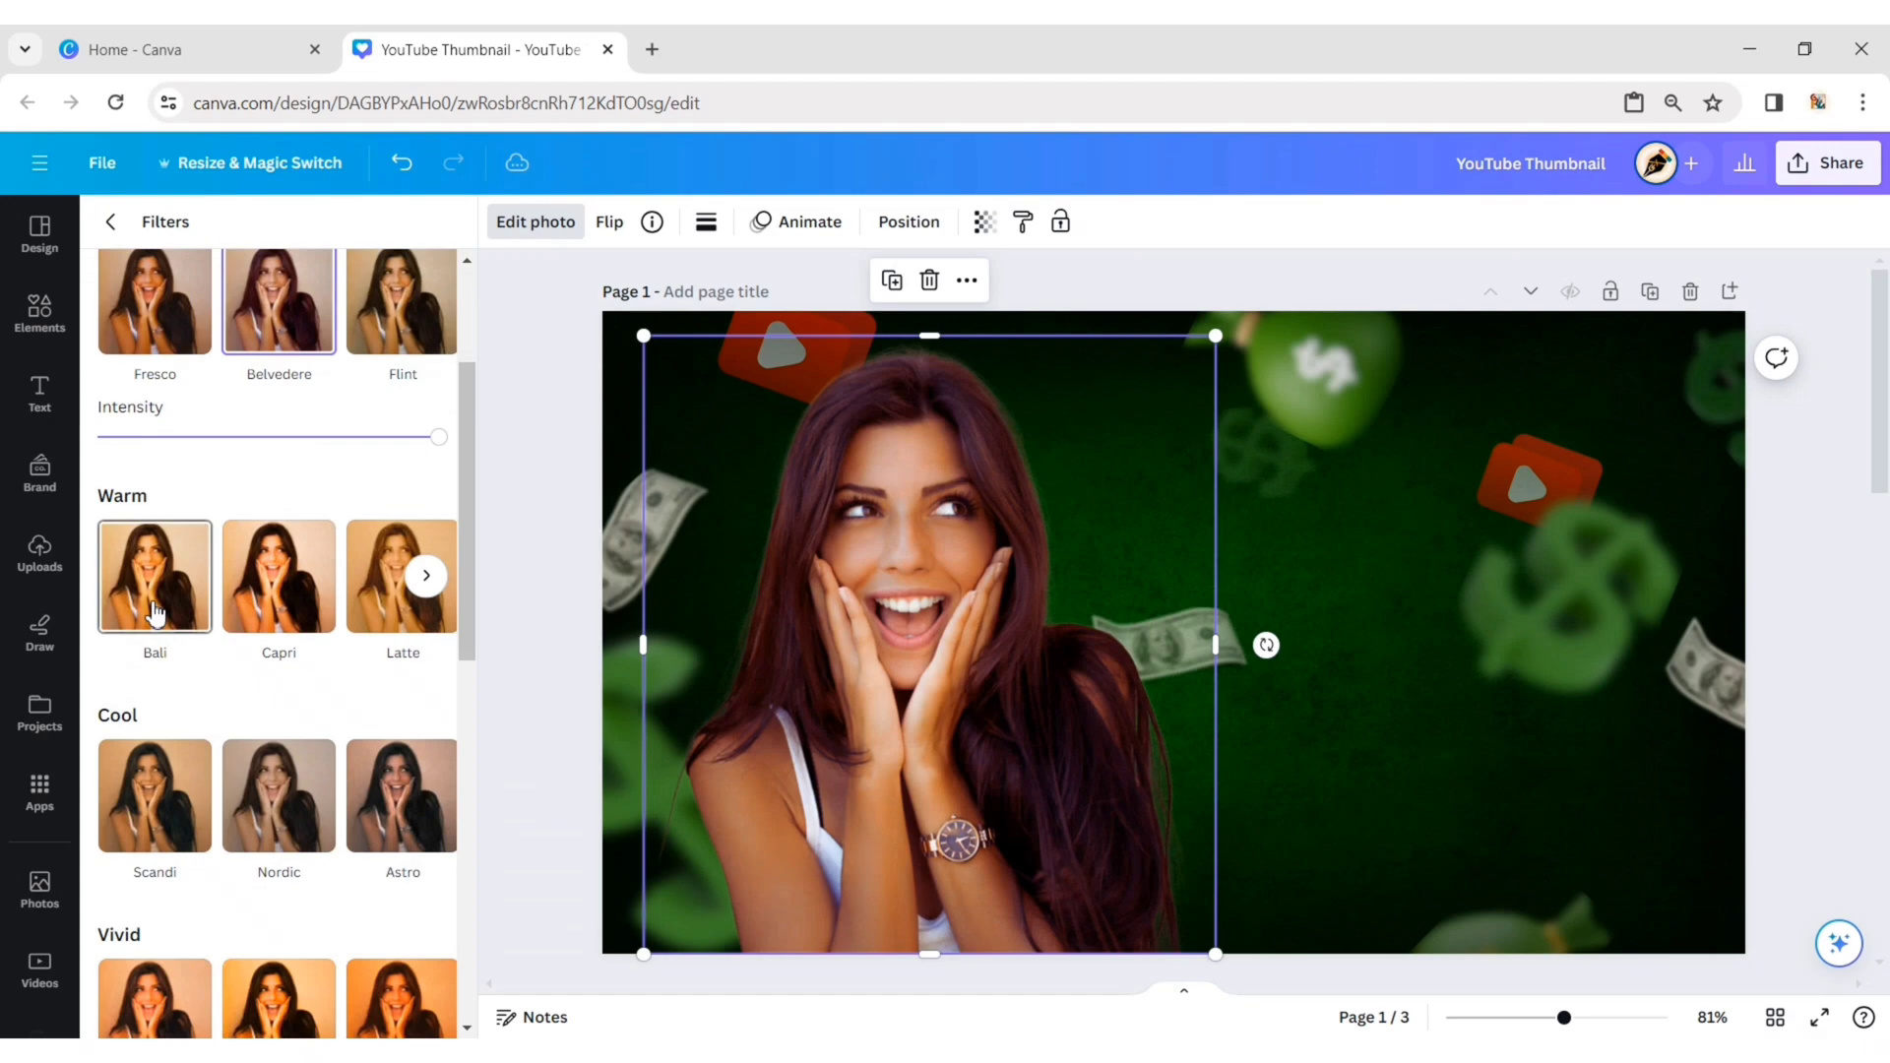
pyautogui.click(155, 612)
pyautogui.click(110, 225)
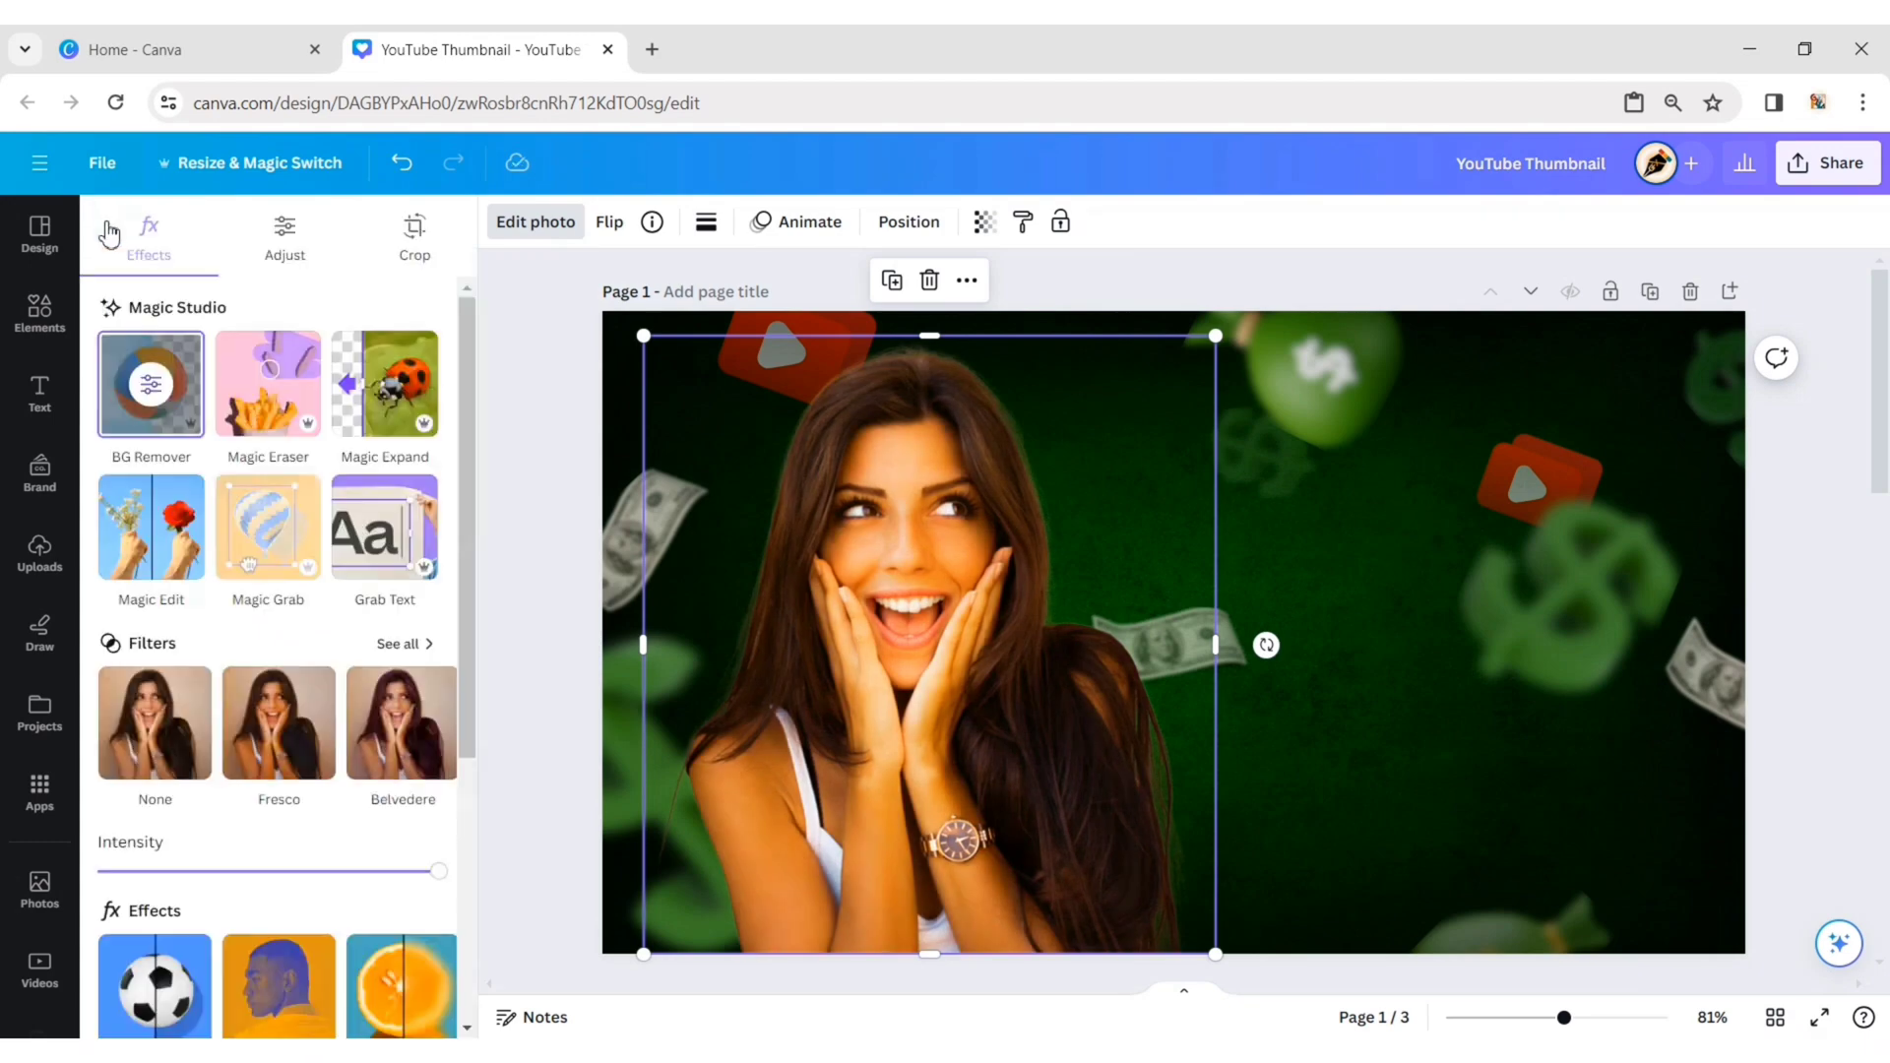
pyautogui.click(522, 580)
pyautogui.click(522, 581)
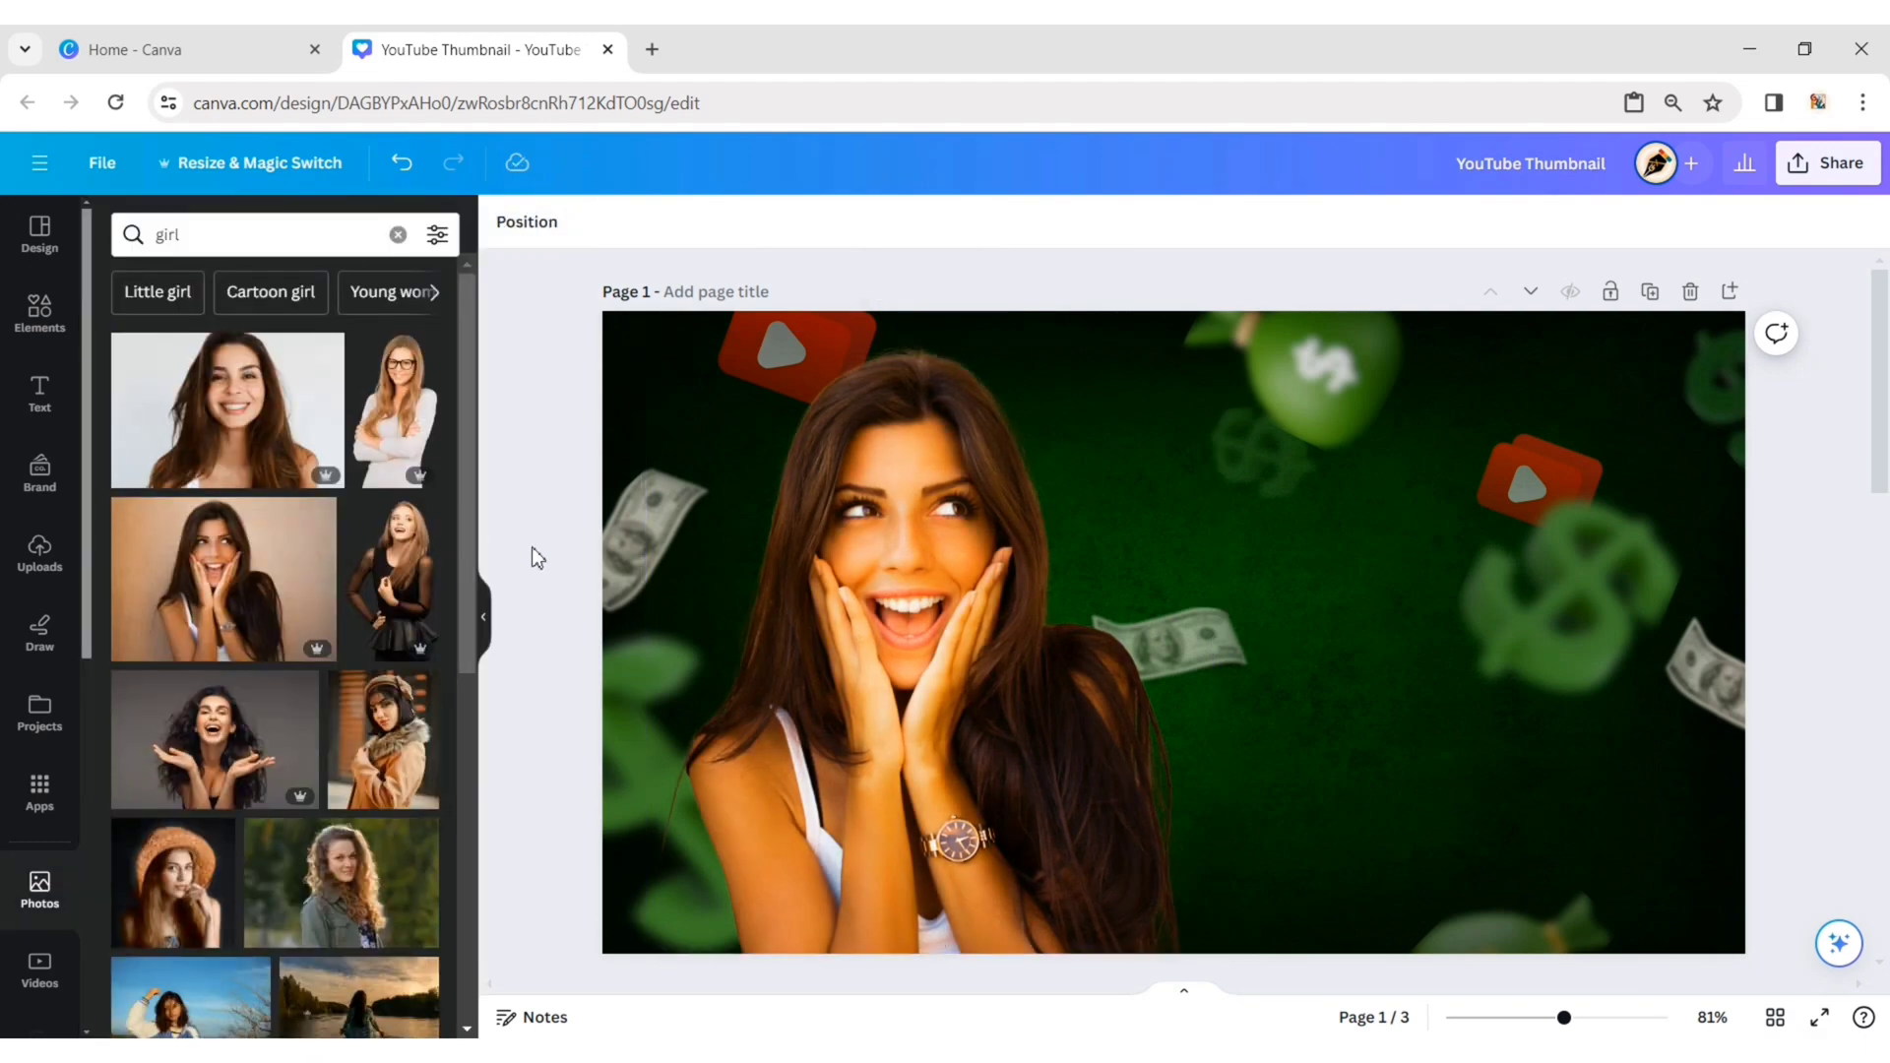
# Search the graphics for "green highlight gradient" and add the soft round yellow-green glow to the page
pyautogui.click(39, 313)
pyautogui.click(398, 237)
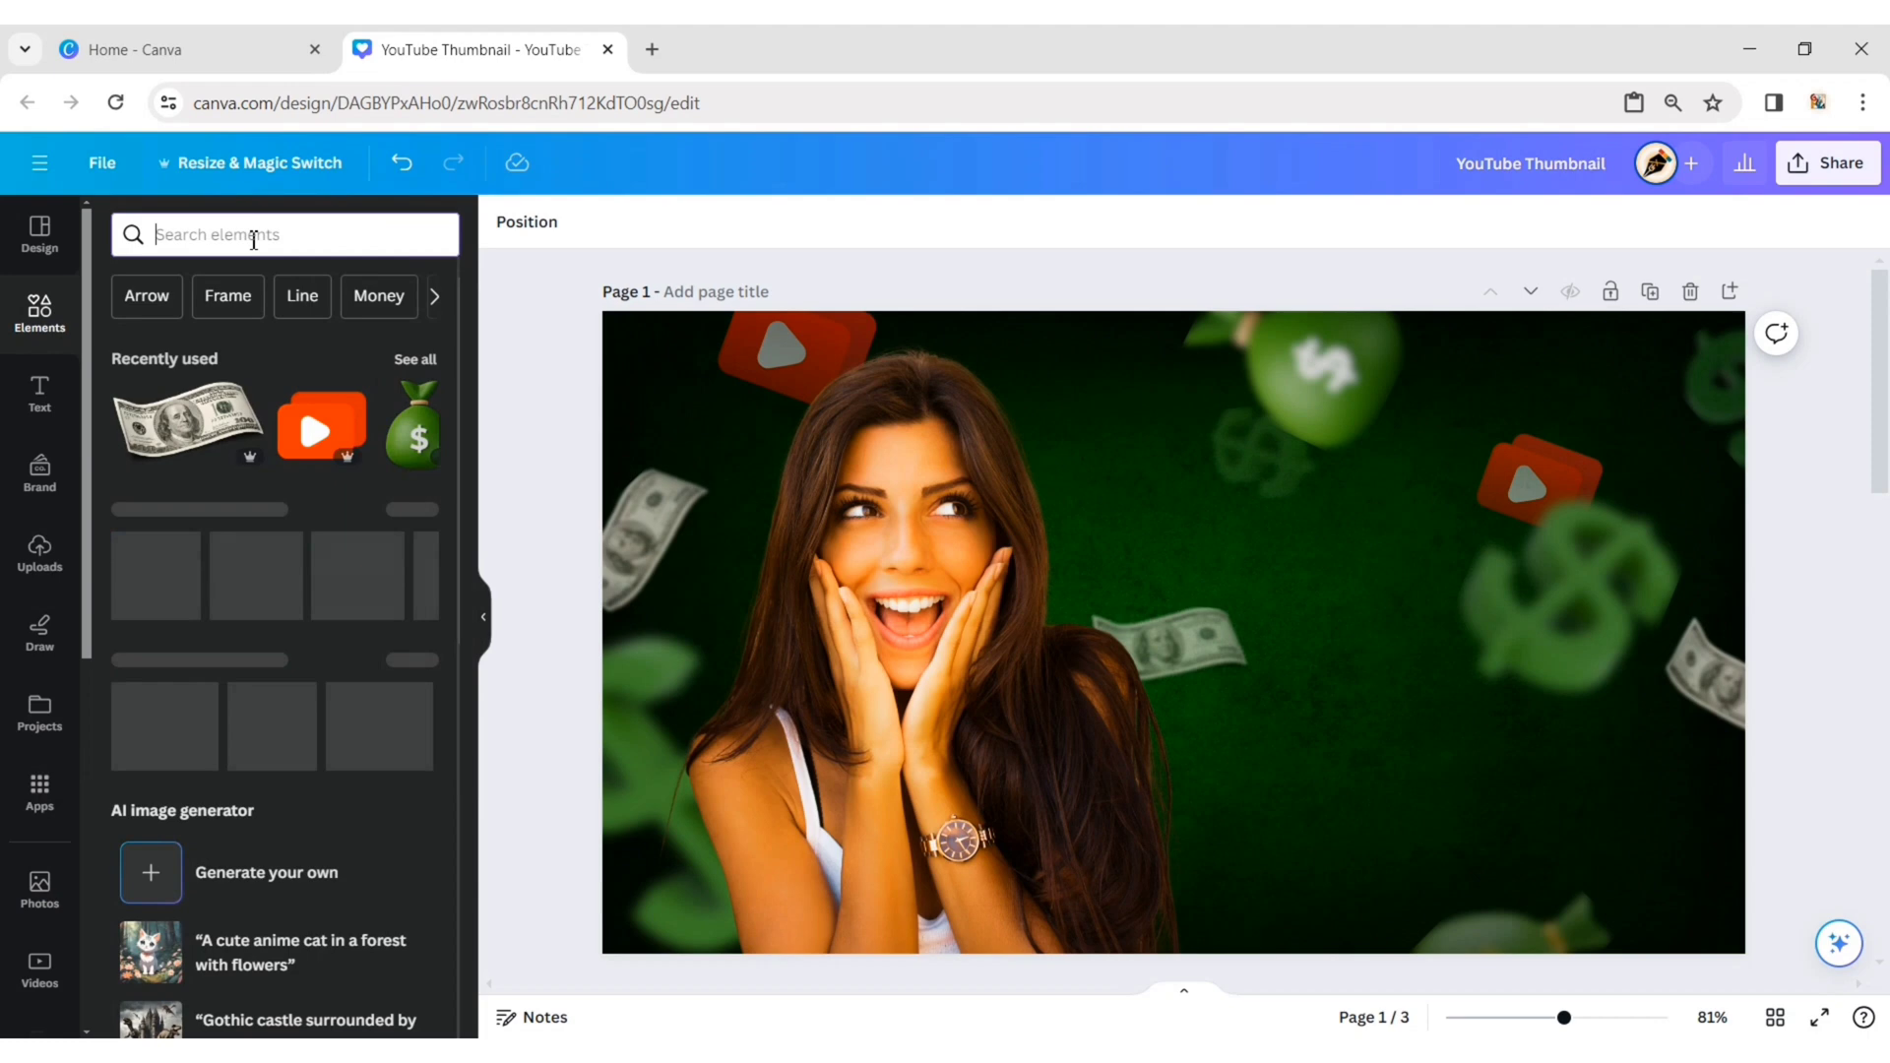
pyautogui.write('green hig')
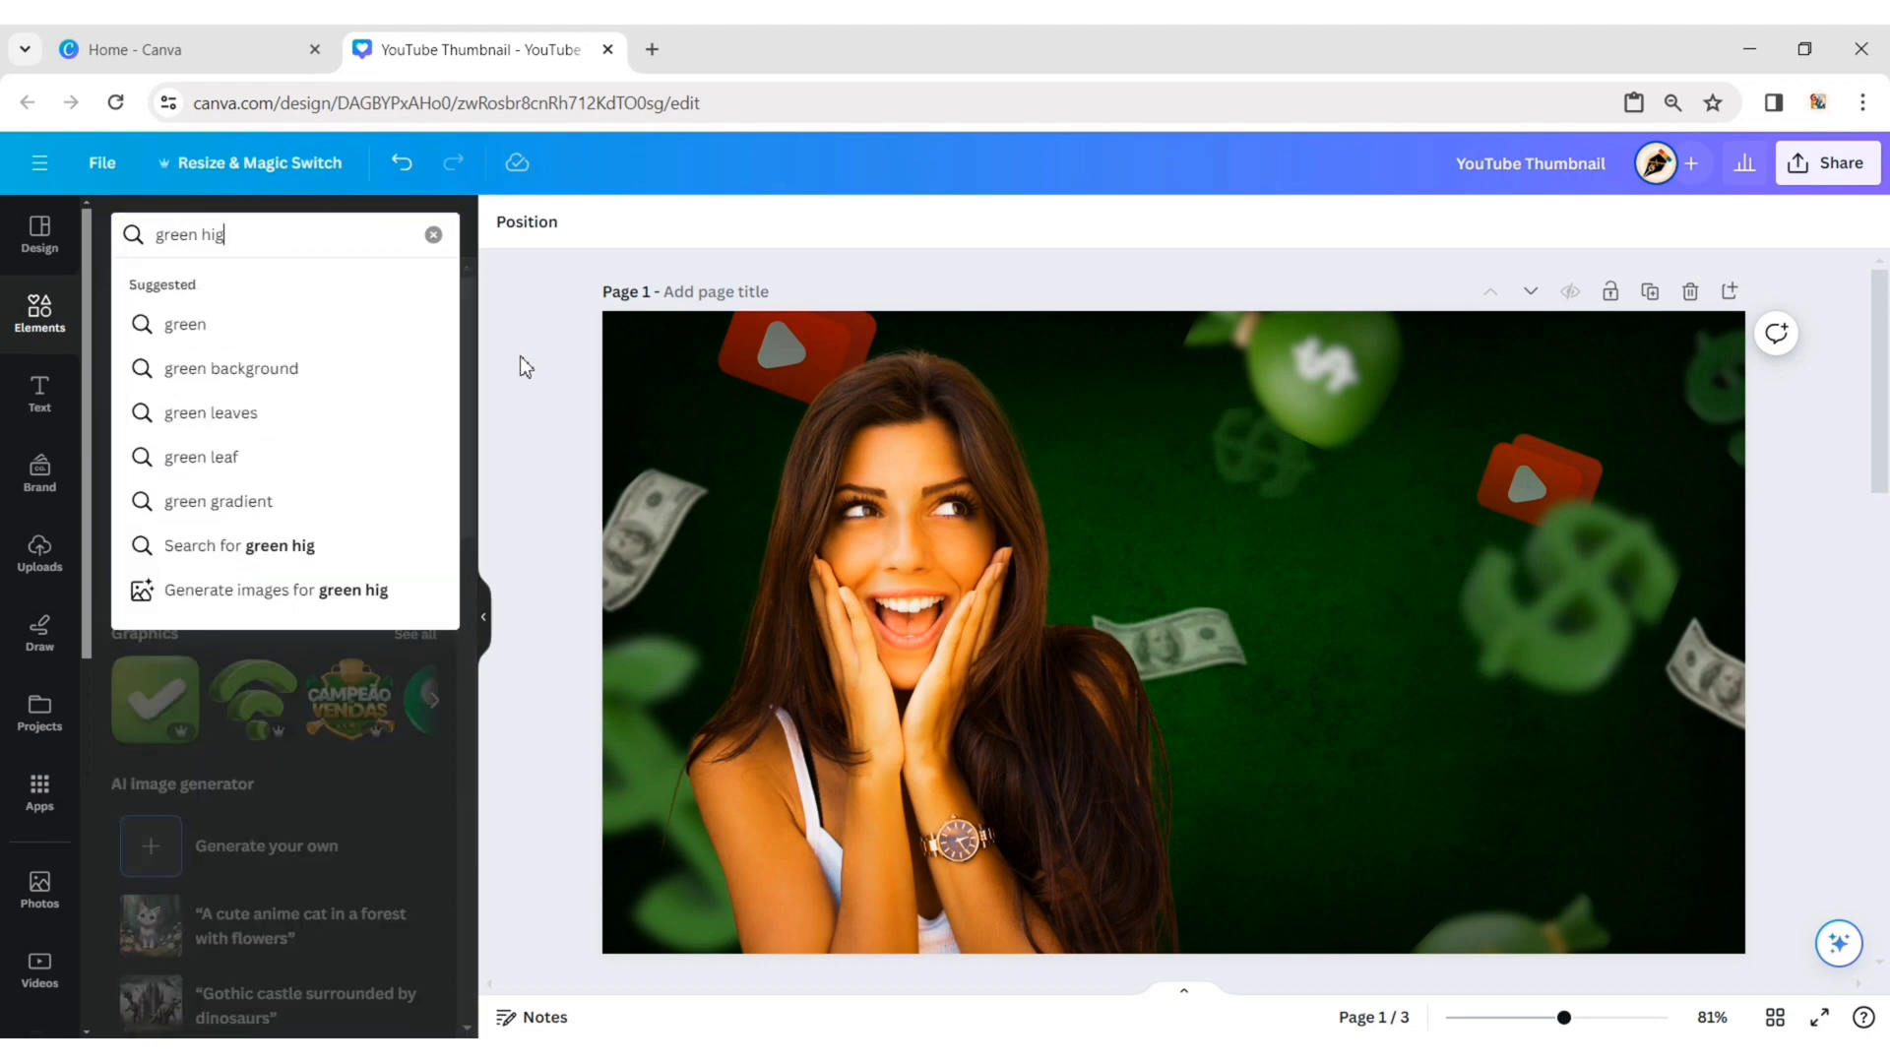
pyautogui.write('hlight gradient')
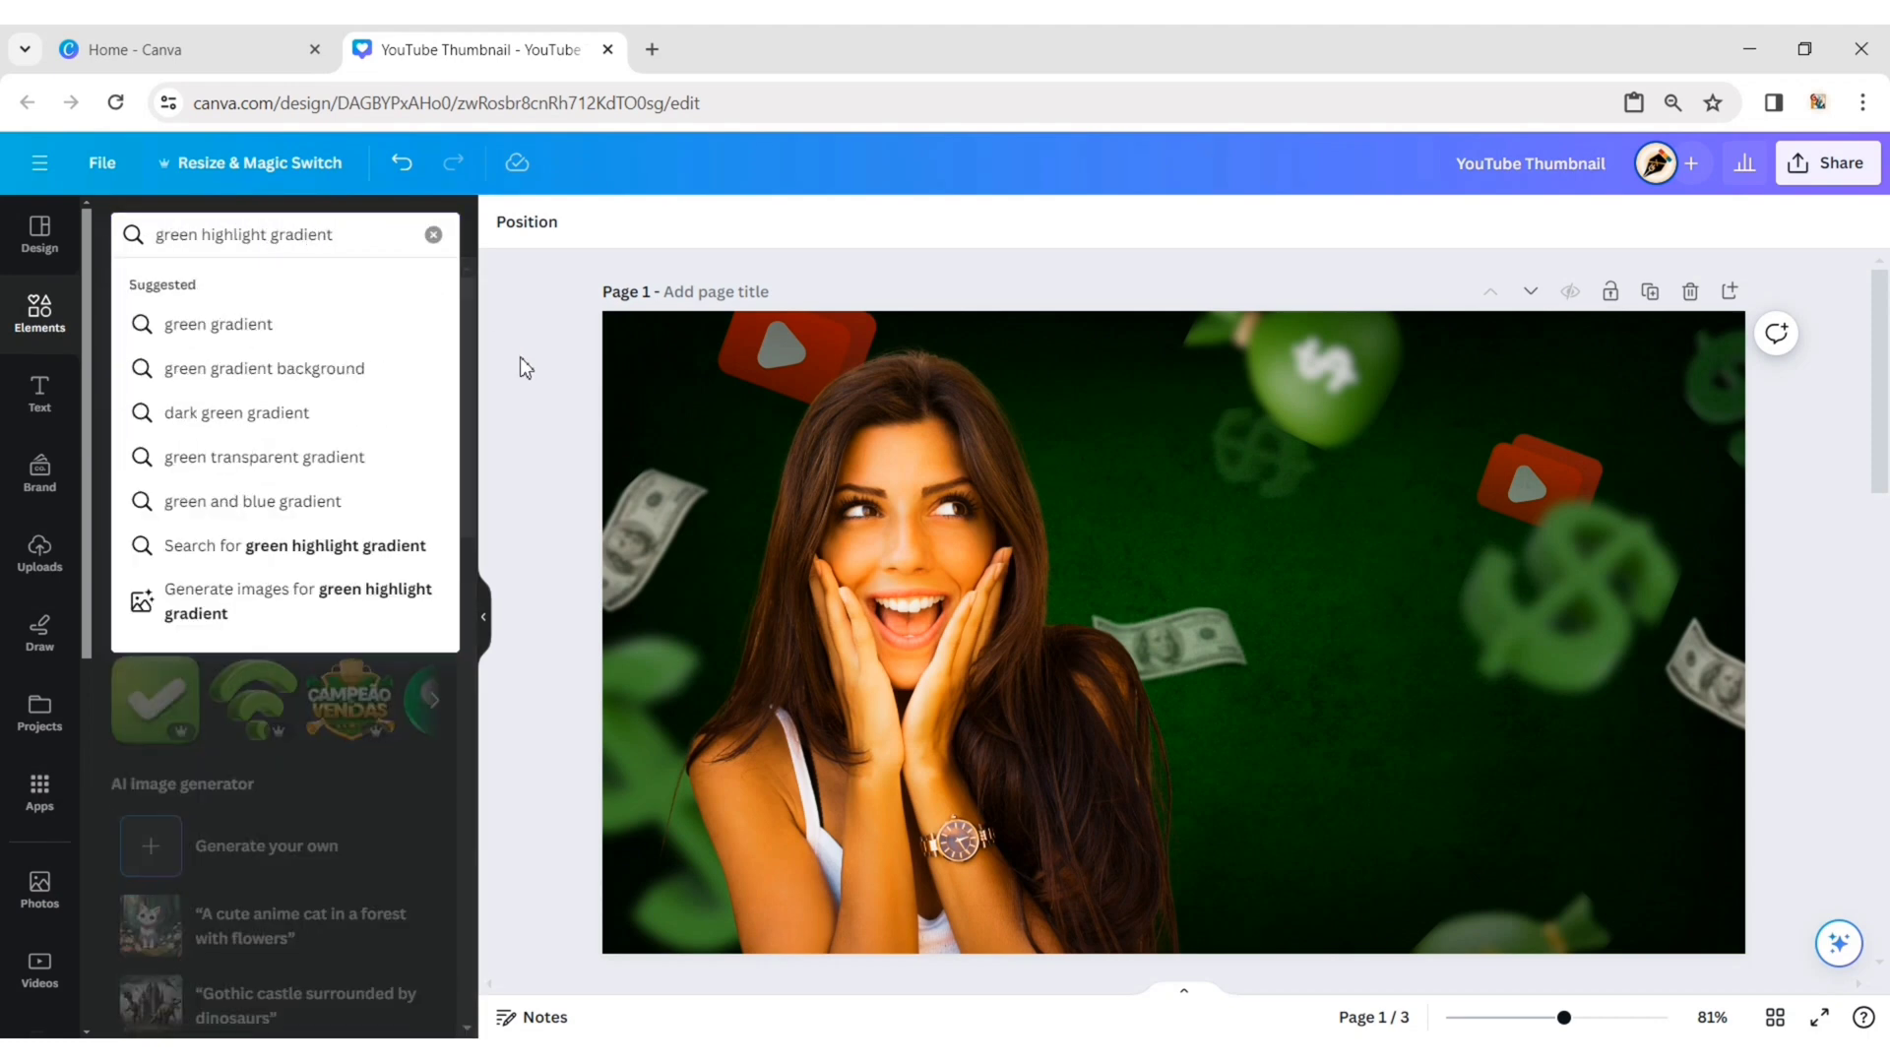
pyautogui.press('Return')
pyautogui.click(191, 286)
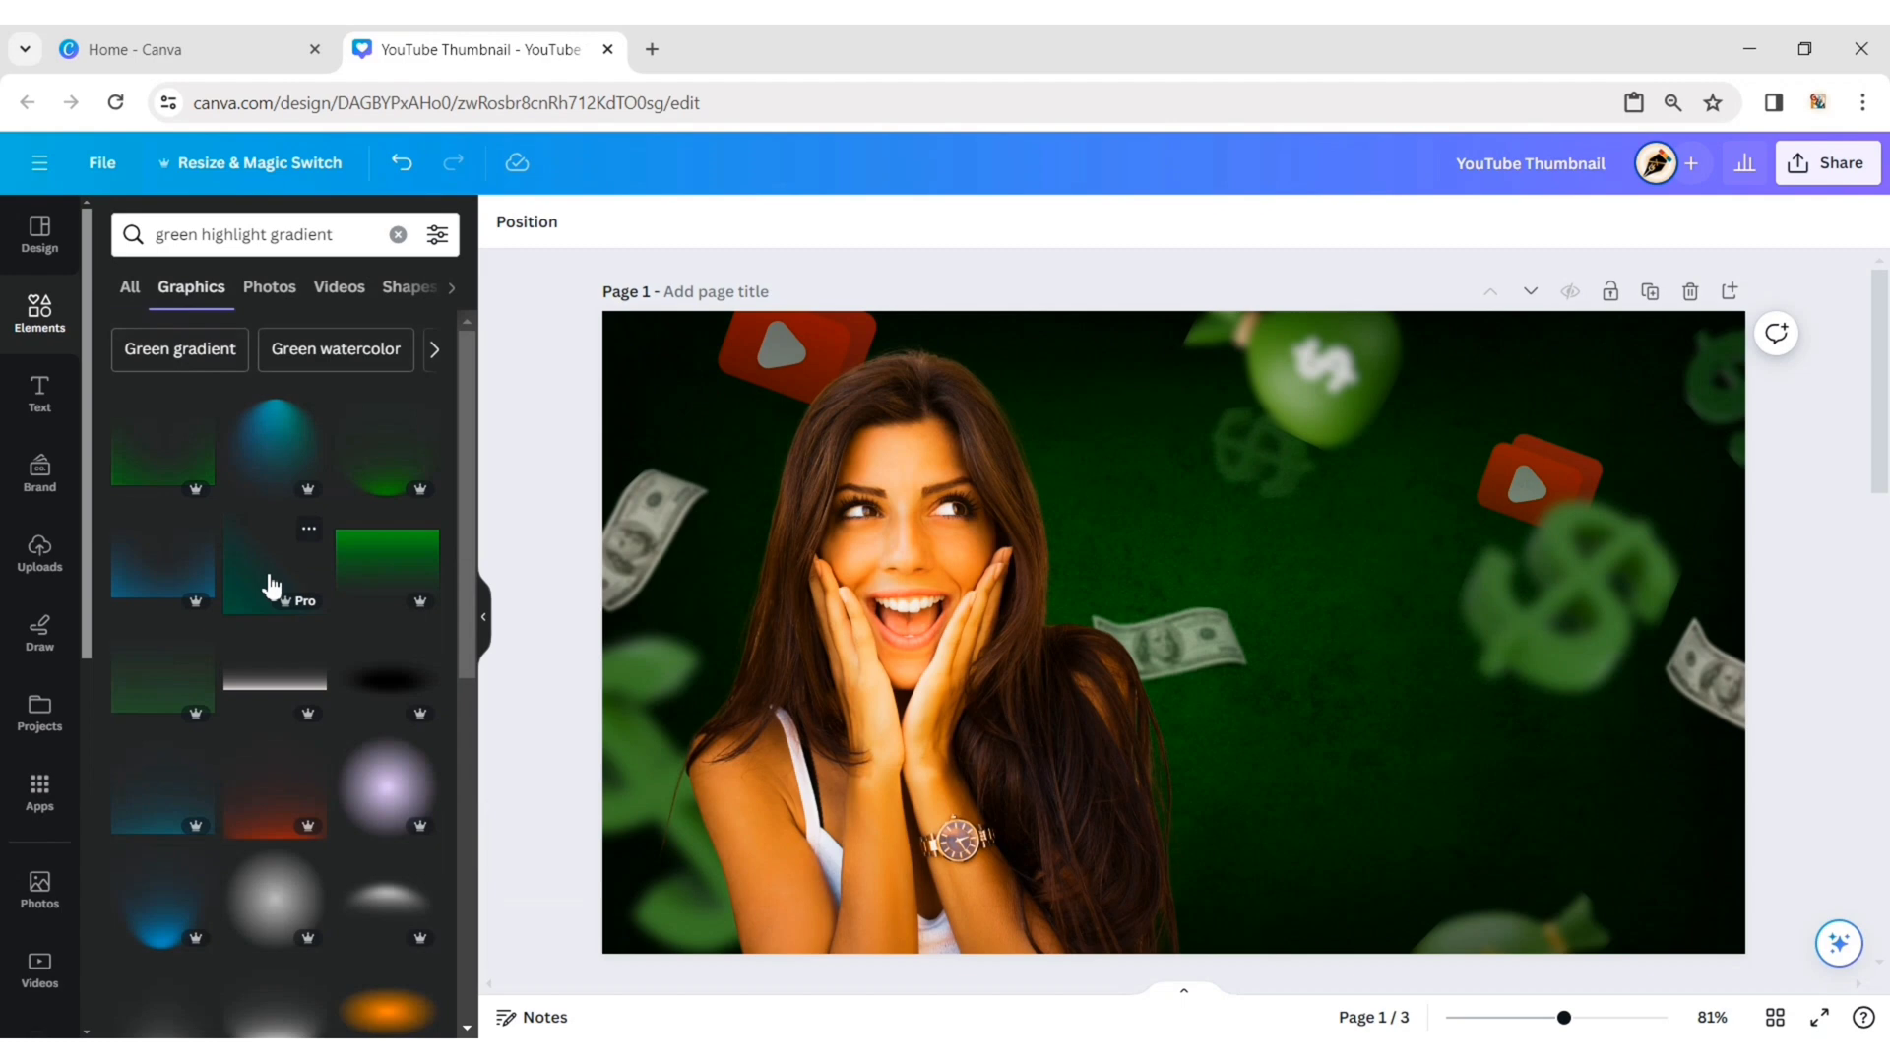
pyautogui.scroll(-2, 261, 576)
pyautogui.scroll(-15, 261, 576)
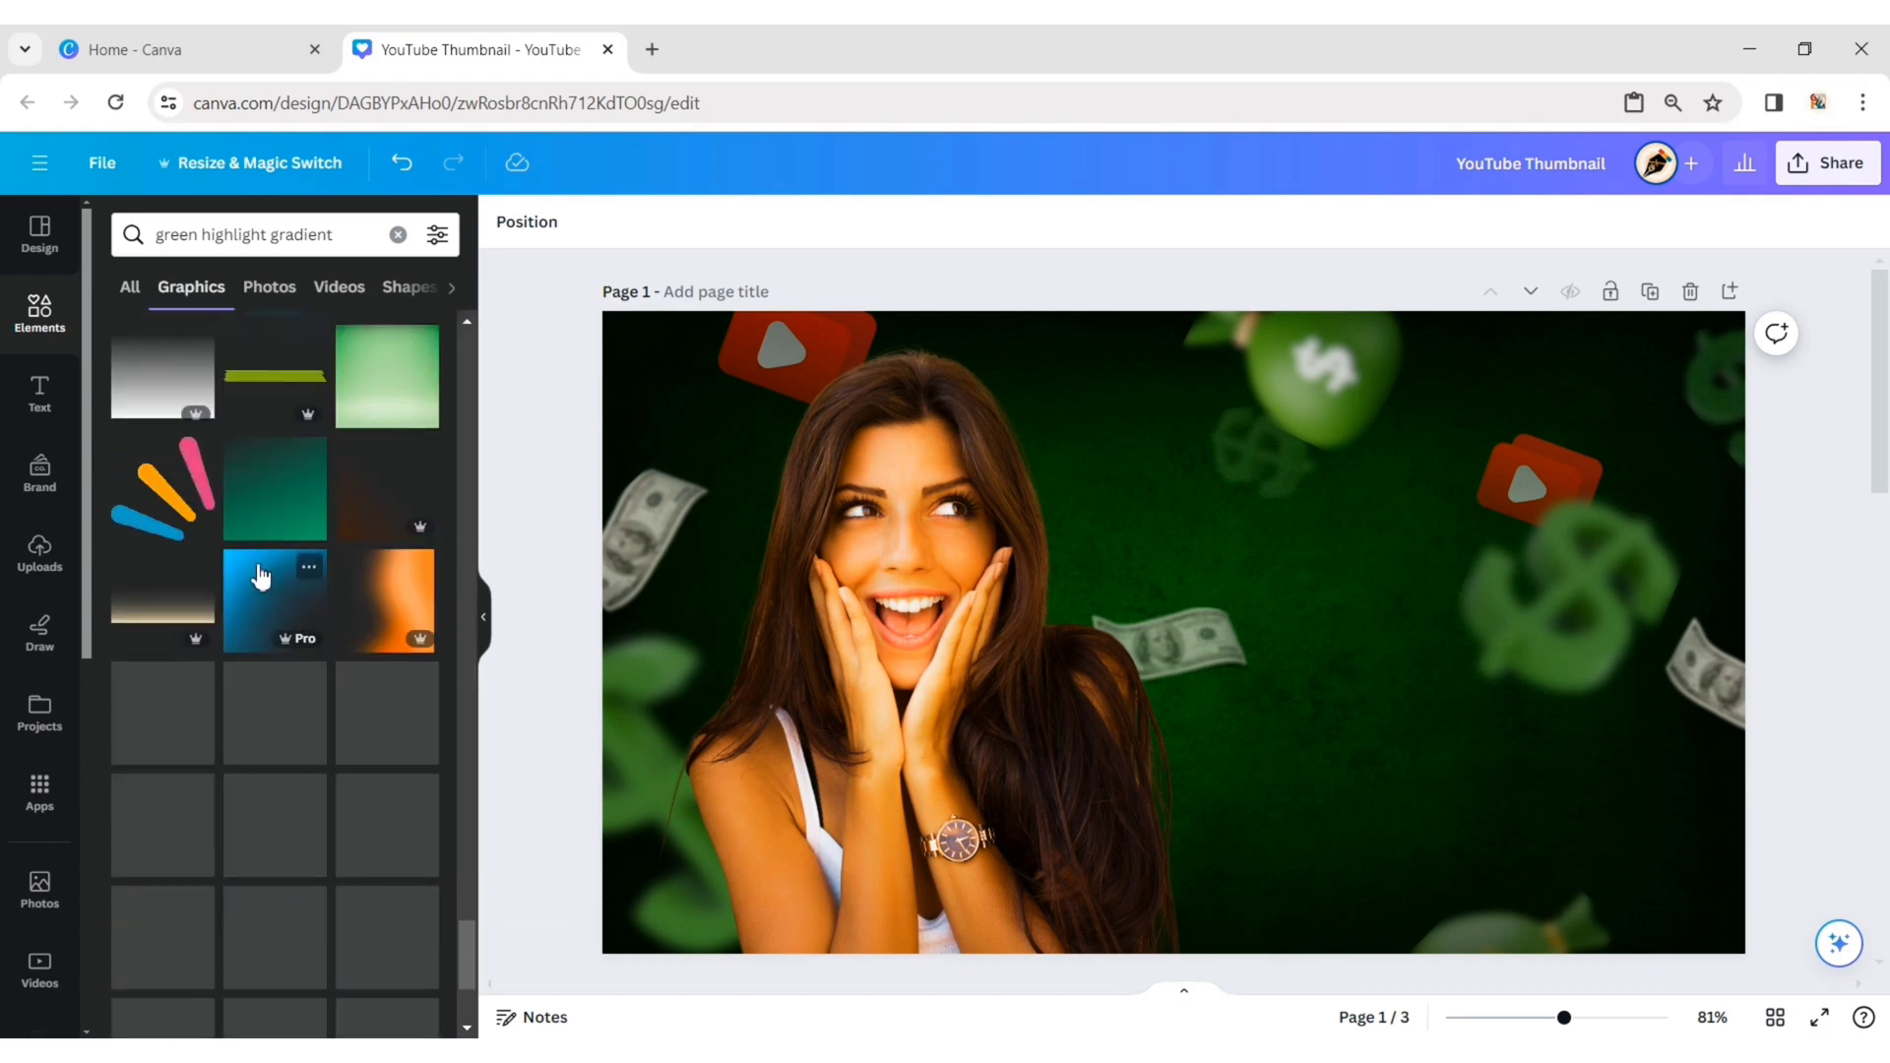
pyautogui.scroll(-5, 261, 576)
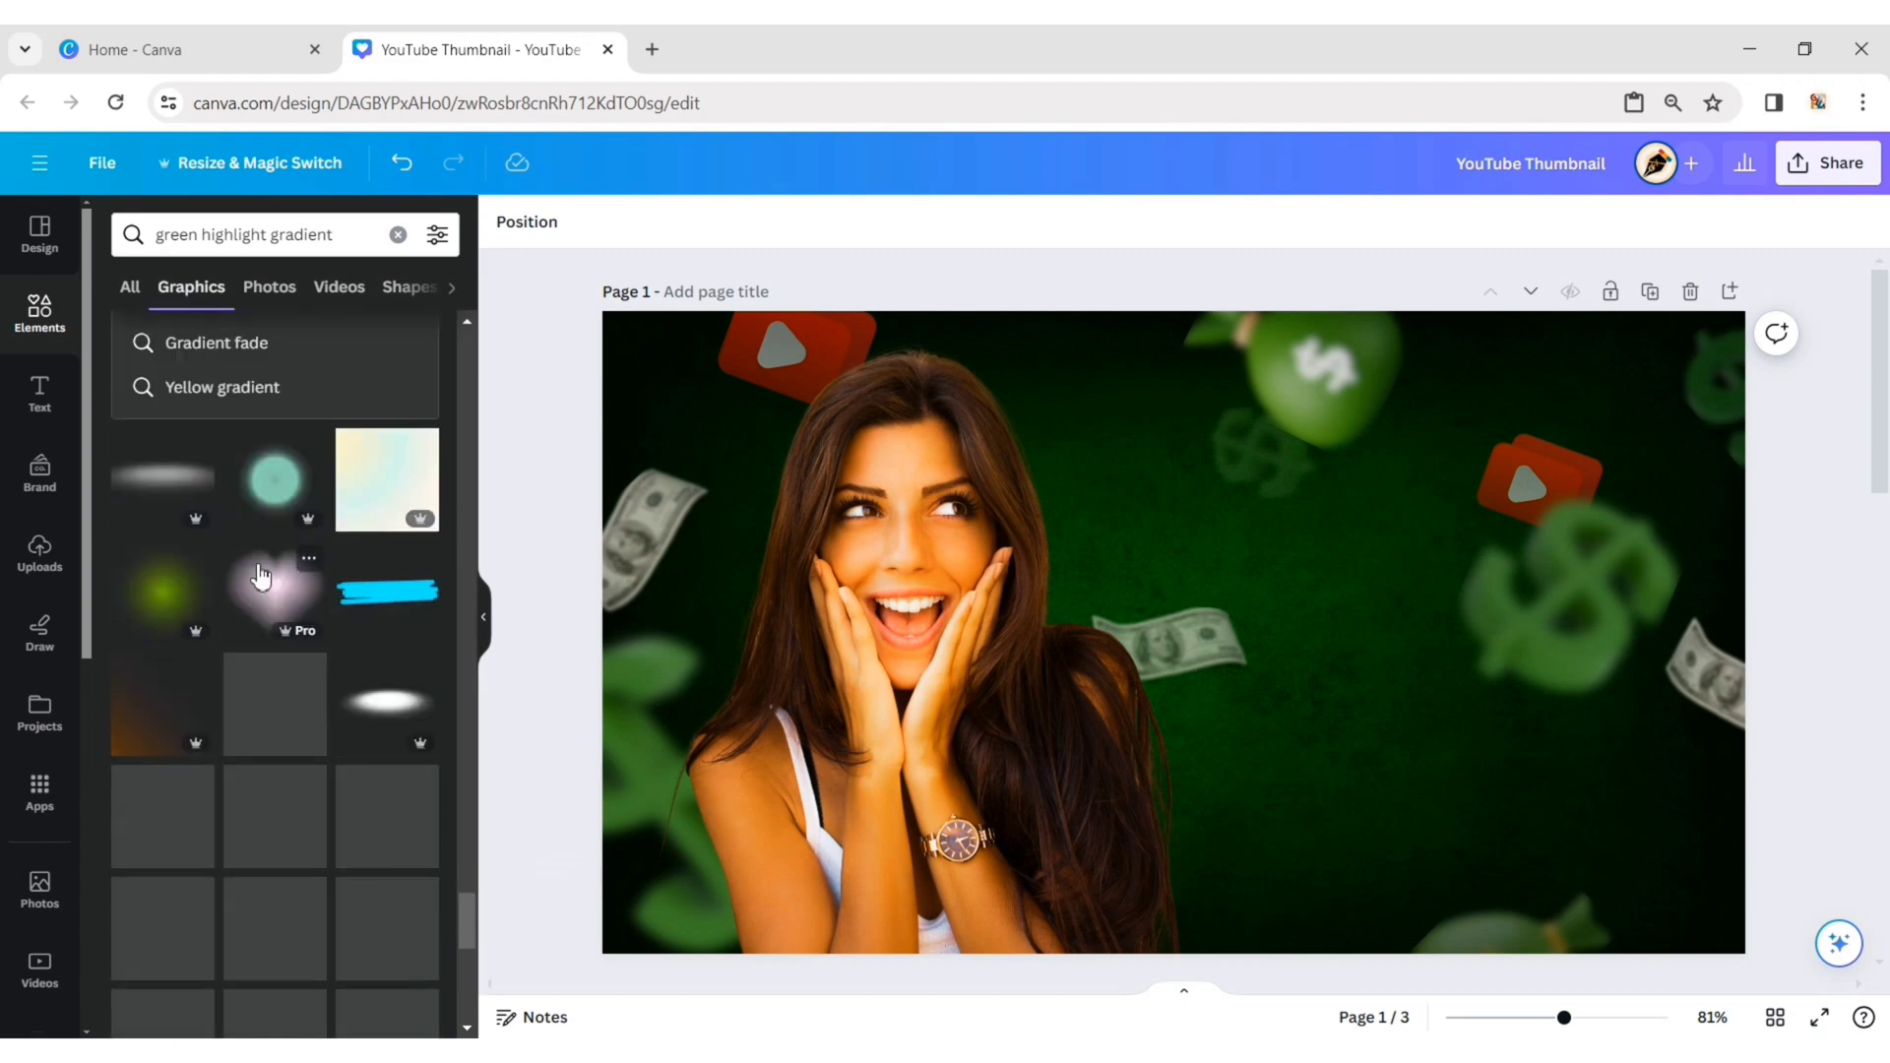
pyautogui.click(158, 608)
# Enlarge the green glow to about 953 px square and centre it over the woman's face
pyautogui.moveTo(916, 894); pyautogui.dragTo(595, 1036)
pyautogui.moveTo(1030, 810); pyautogui.dragTo(896, 613)
pyautogui.moveTo(532, 955); pyautogui.dragTo(513, 971)
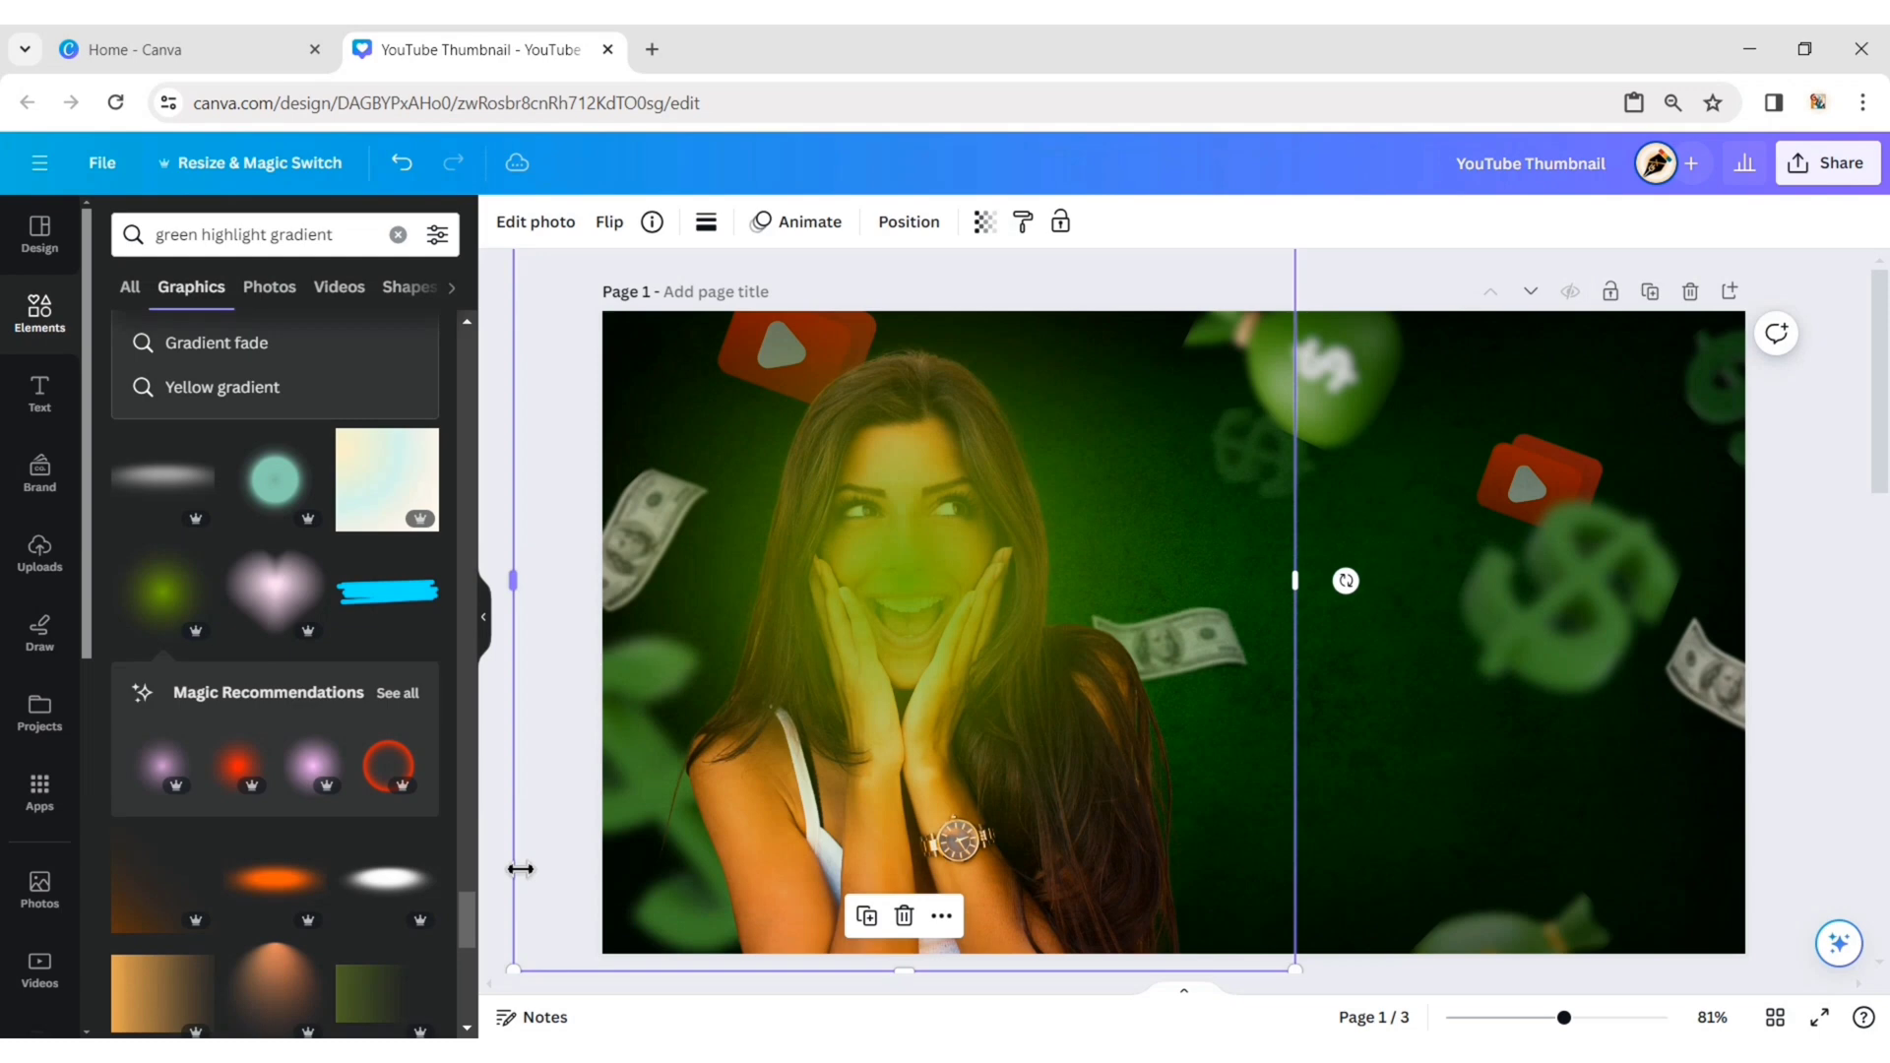
pyautogui.click(484, 617)
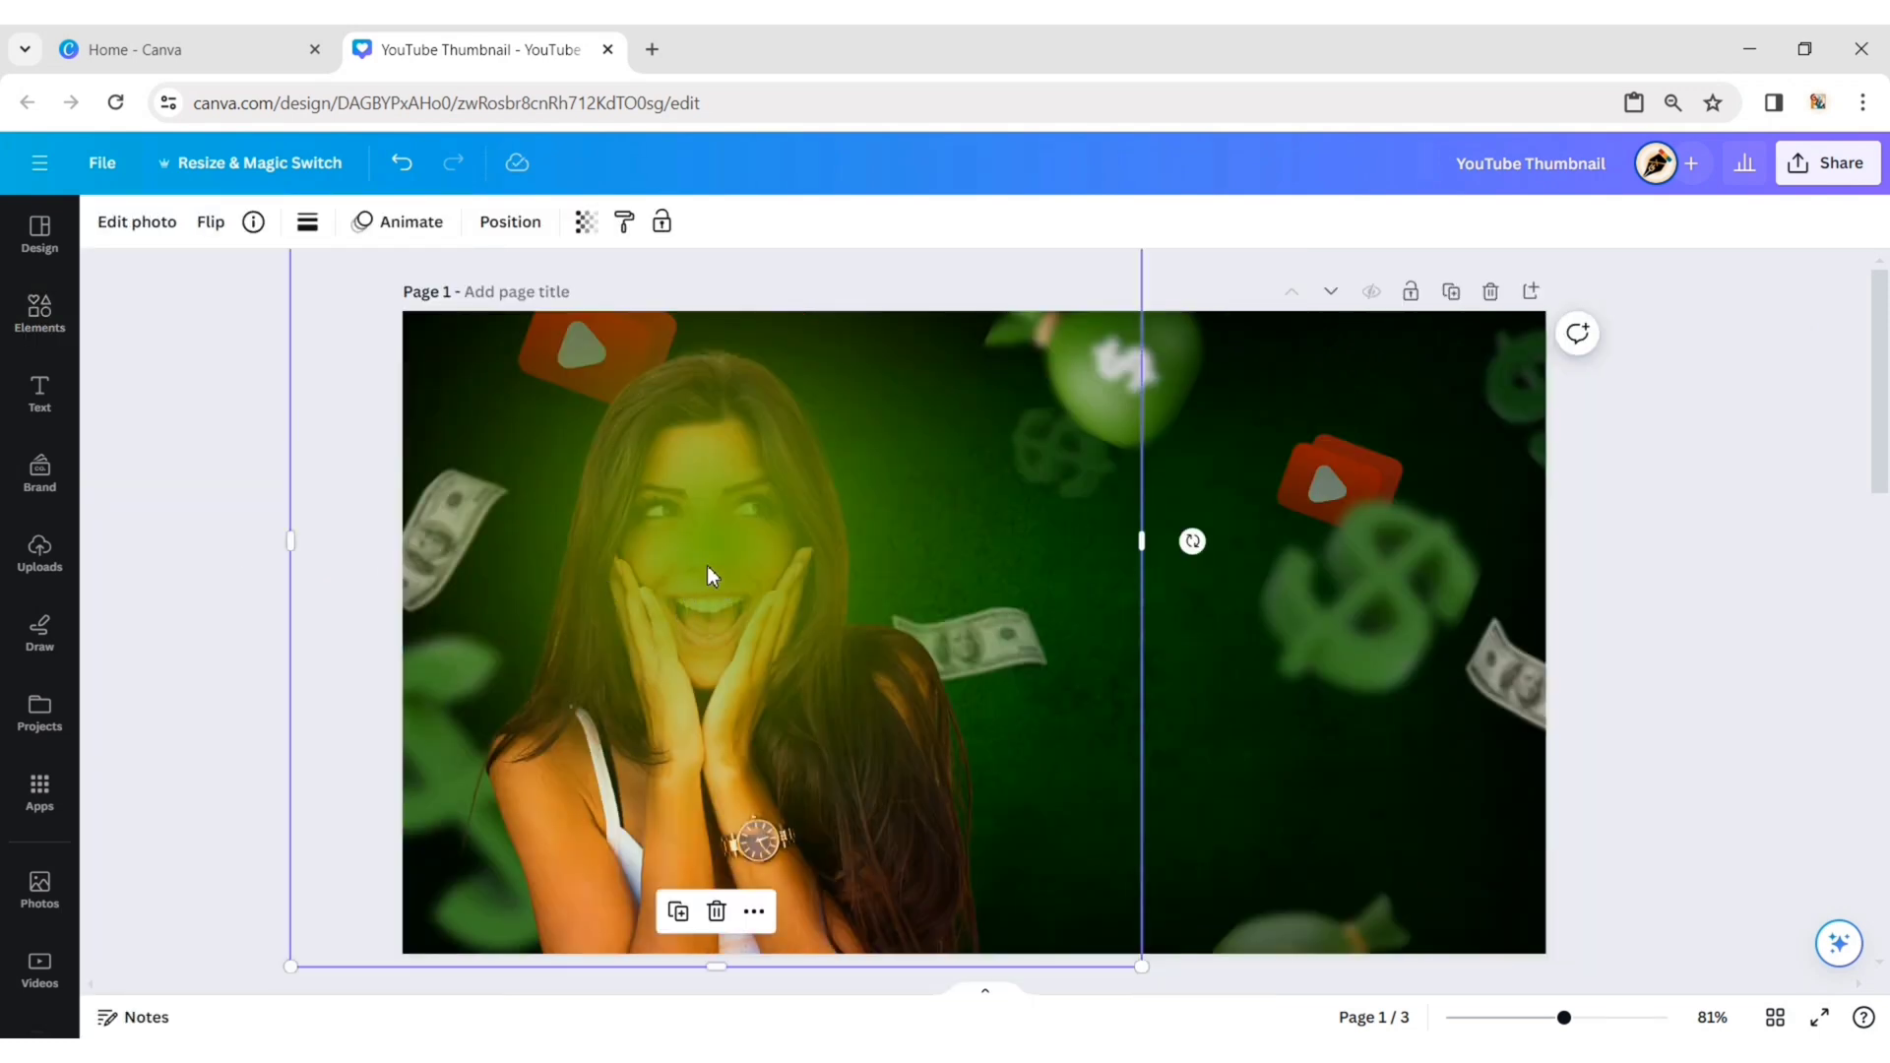
pyautogui.moveTo(693, 574)
pyautogui.mouseDown()
pyautogui.moveTo(722, 591)
pyautogui.moveTo(701, 583)
pyautogui.mouseUp()
# Send the green glow one layer backward so it sits behind the woman's cutout
pyautogui.click(509, 221)
pyautogui.click(386, 290)
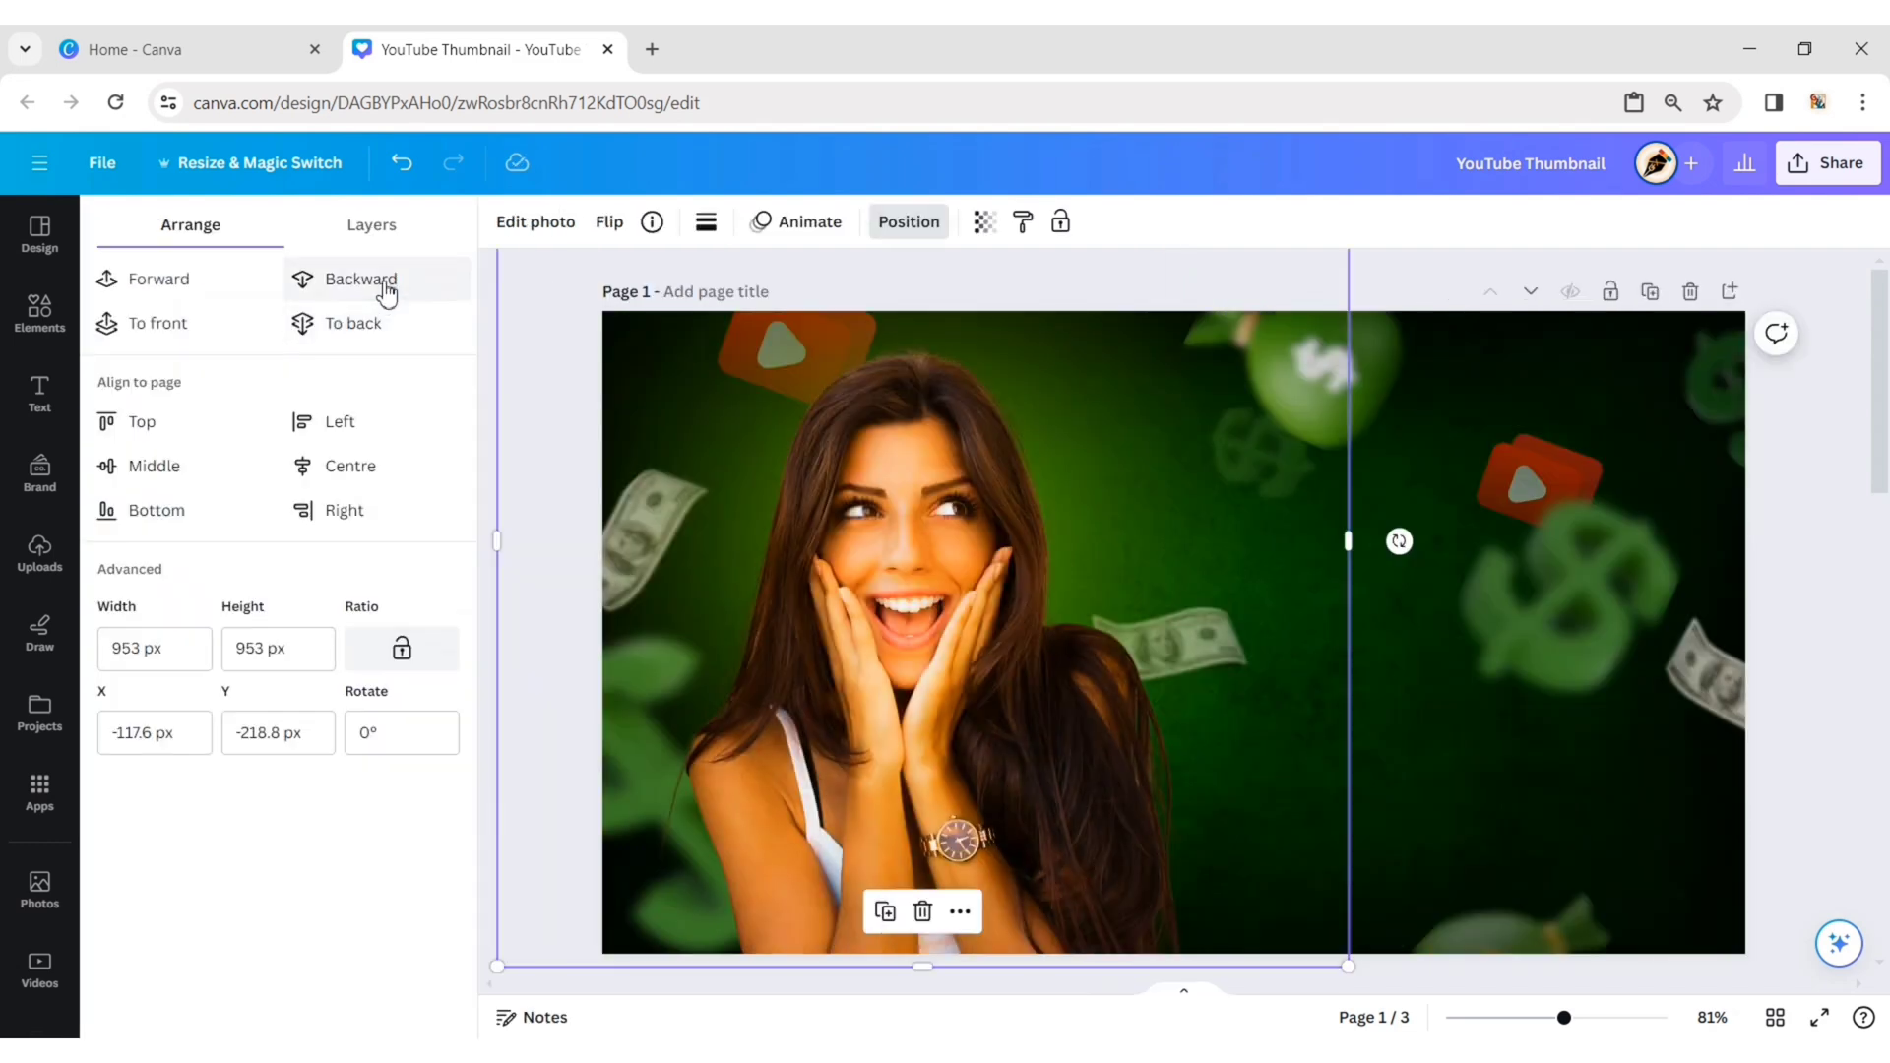
pyautogui.click(487, 347)
pyautogui.click(228, 423)
# Search the graphics for "green lights" and add the yellow-green starburst light to the page
pyautogui.click(59, 337)
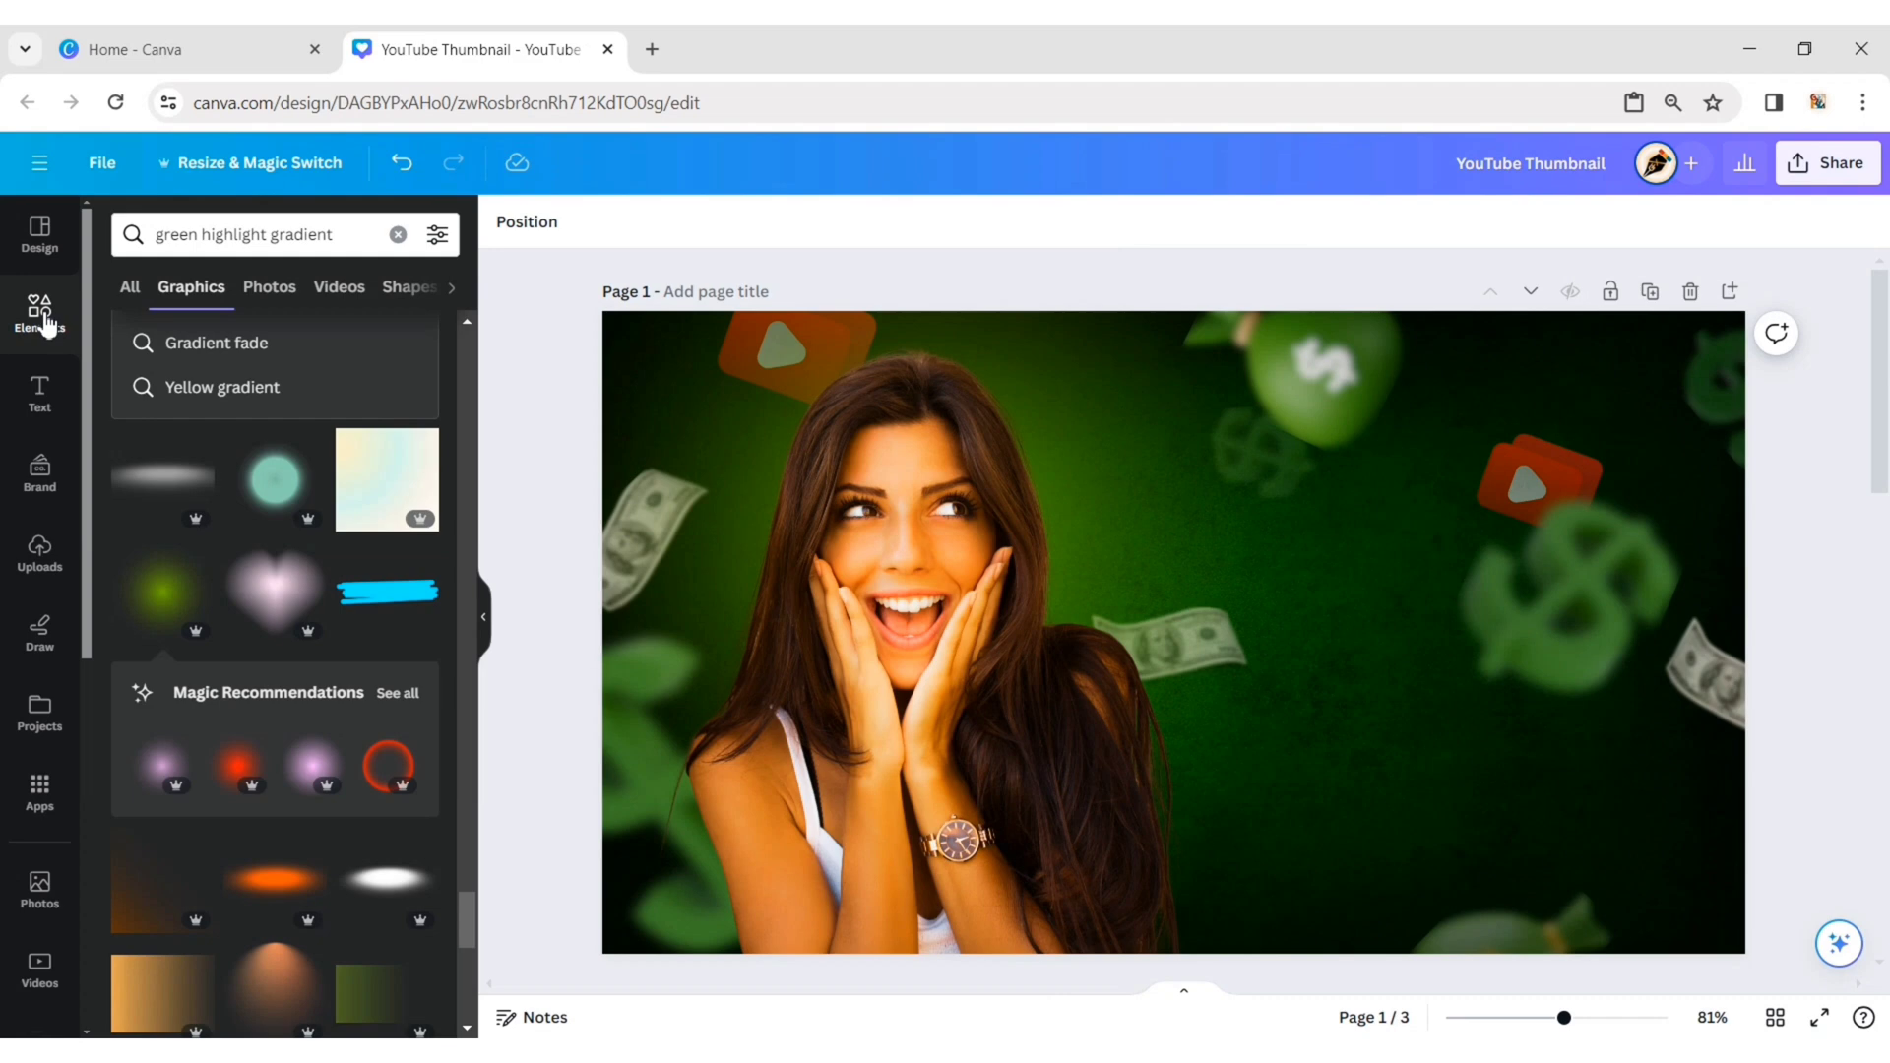
pyautogui.click(399, 235)
pyautogui.write('green lights')
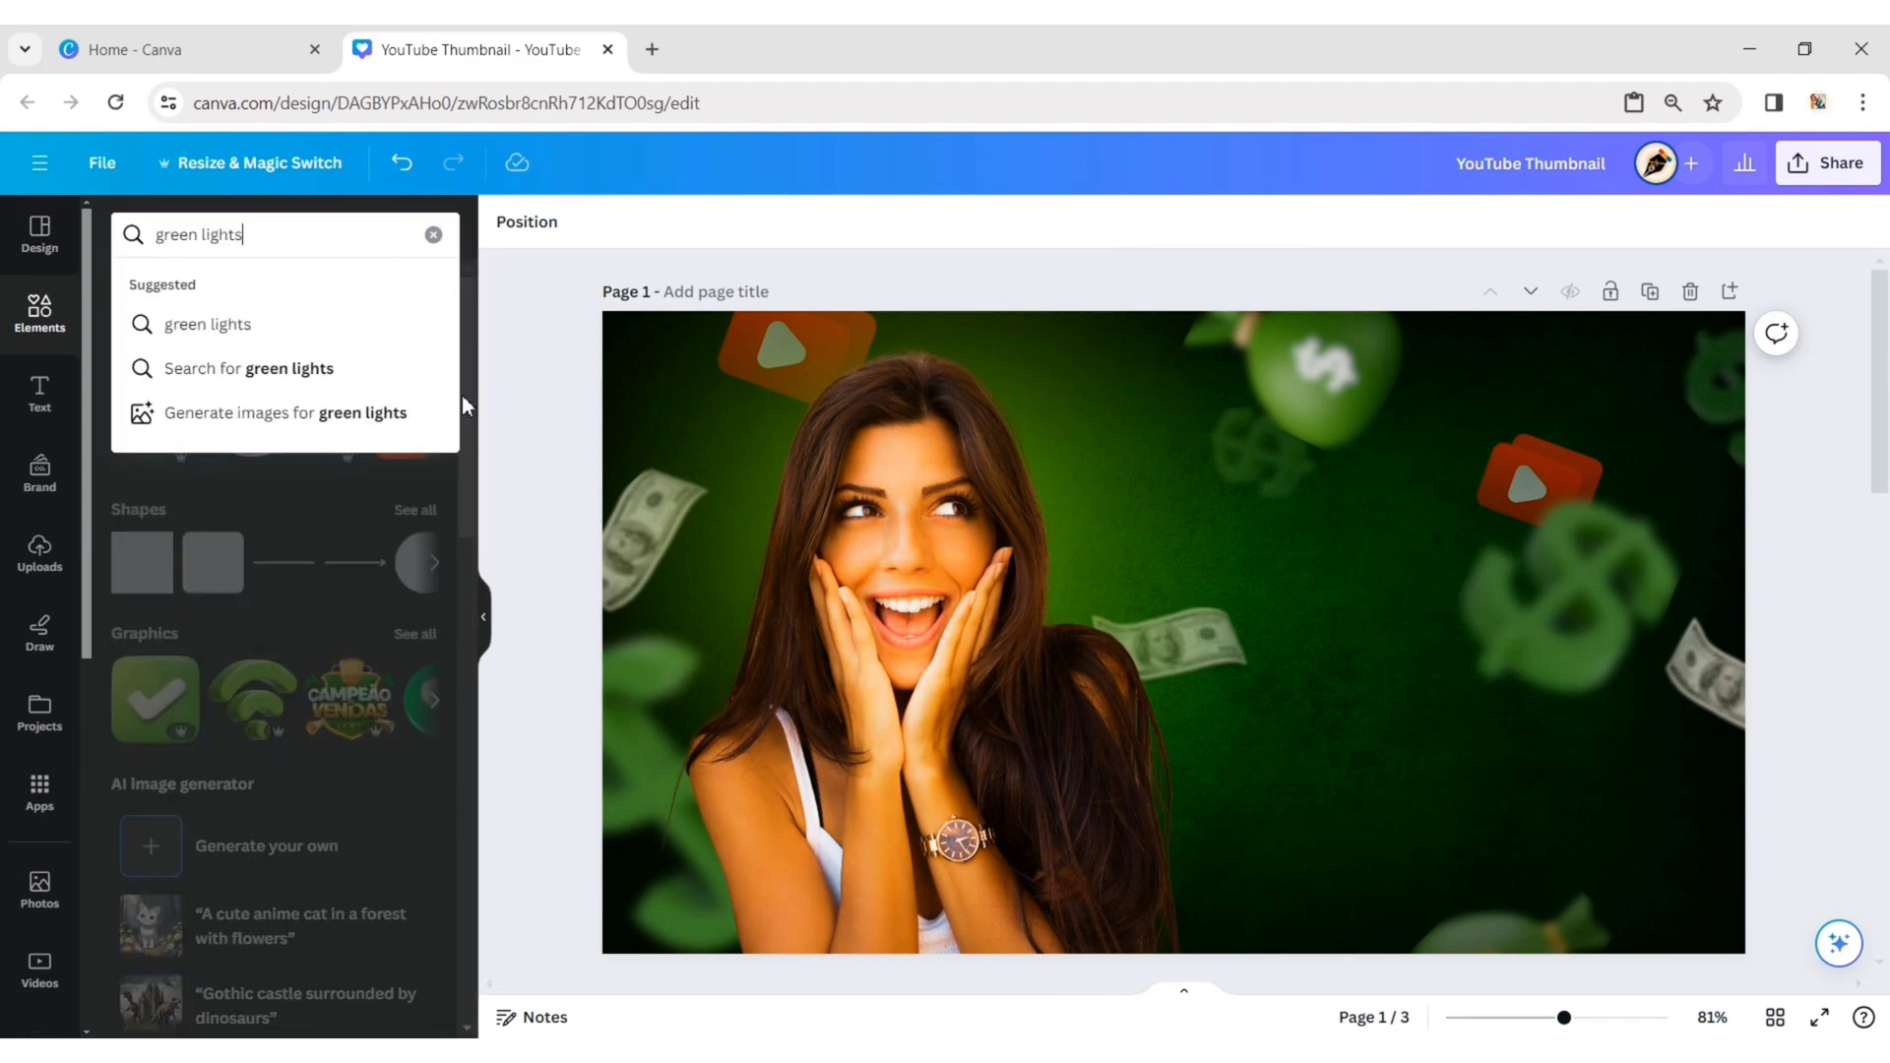
pyautogui.click(307, 322)
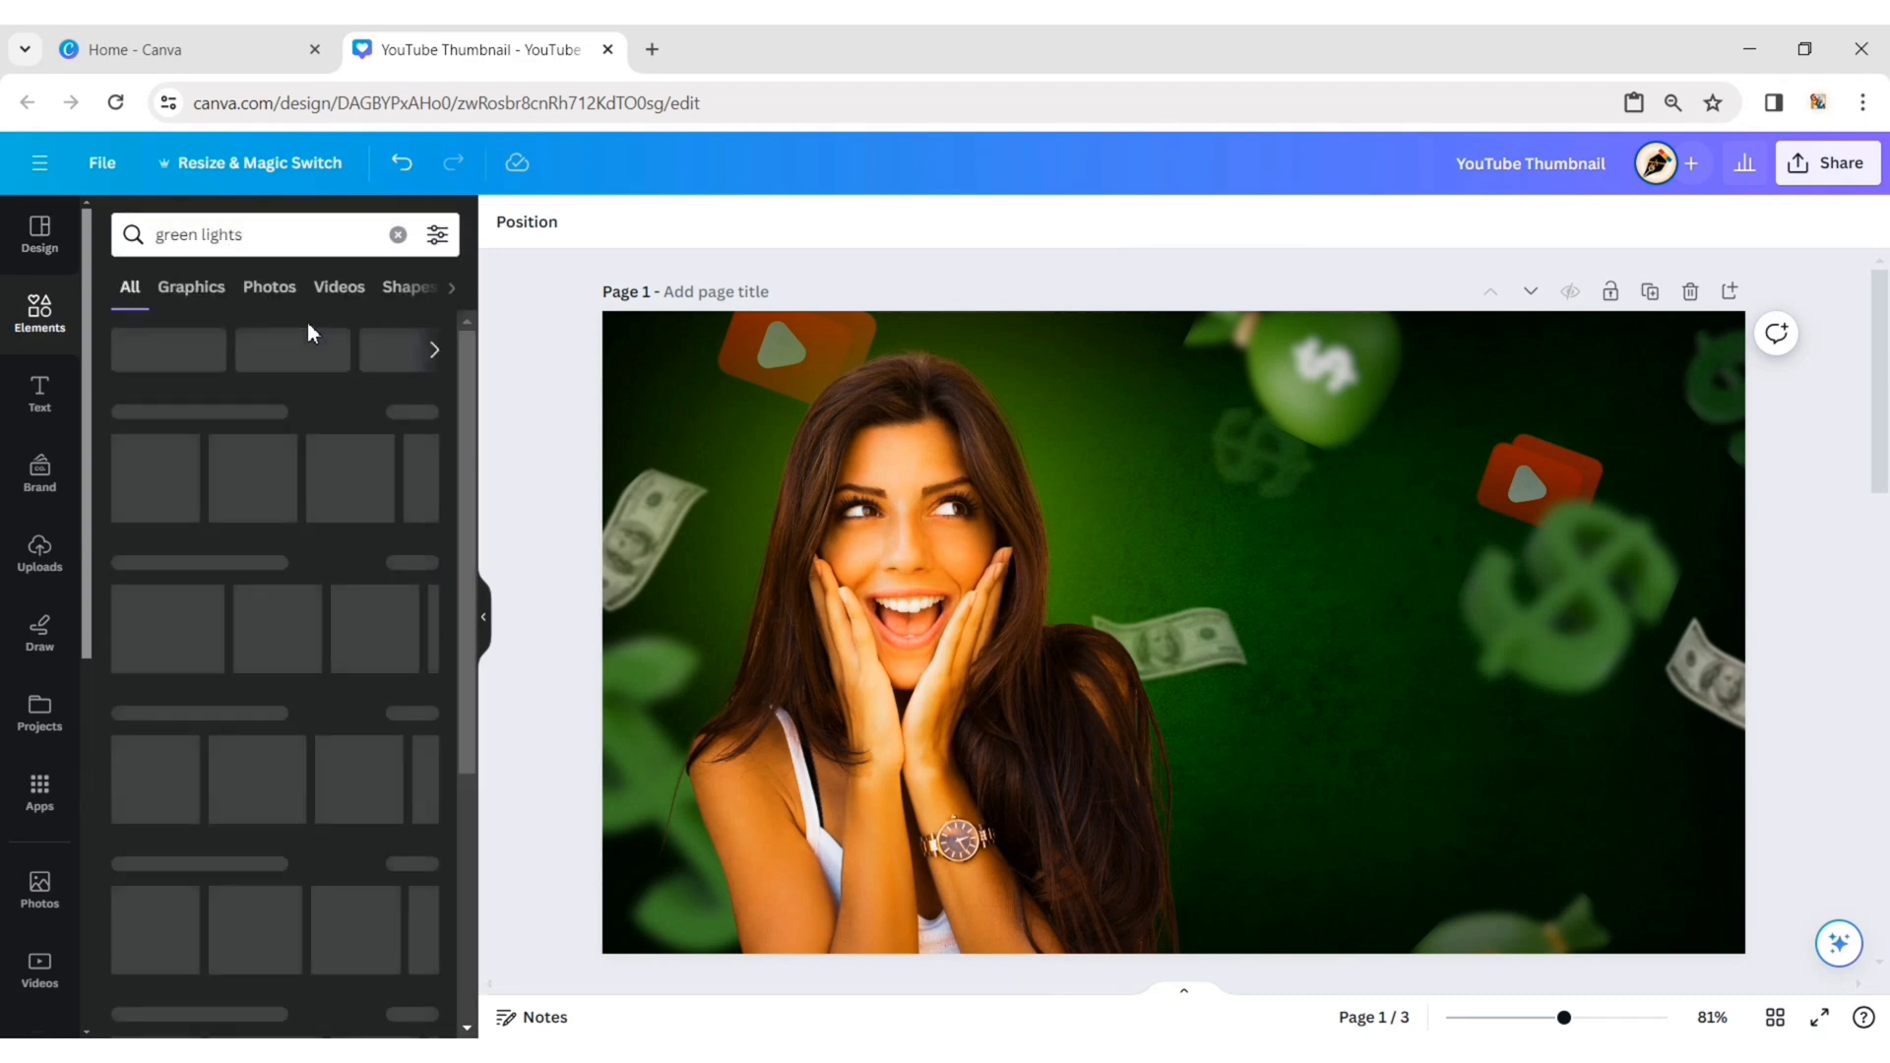
pyautogui.click(213, 294)
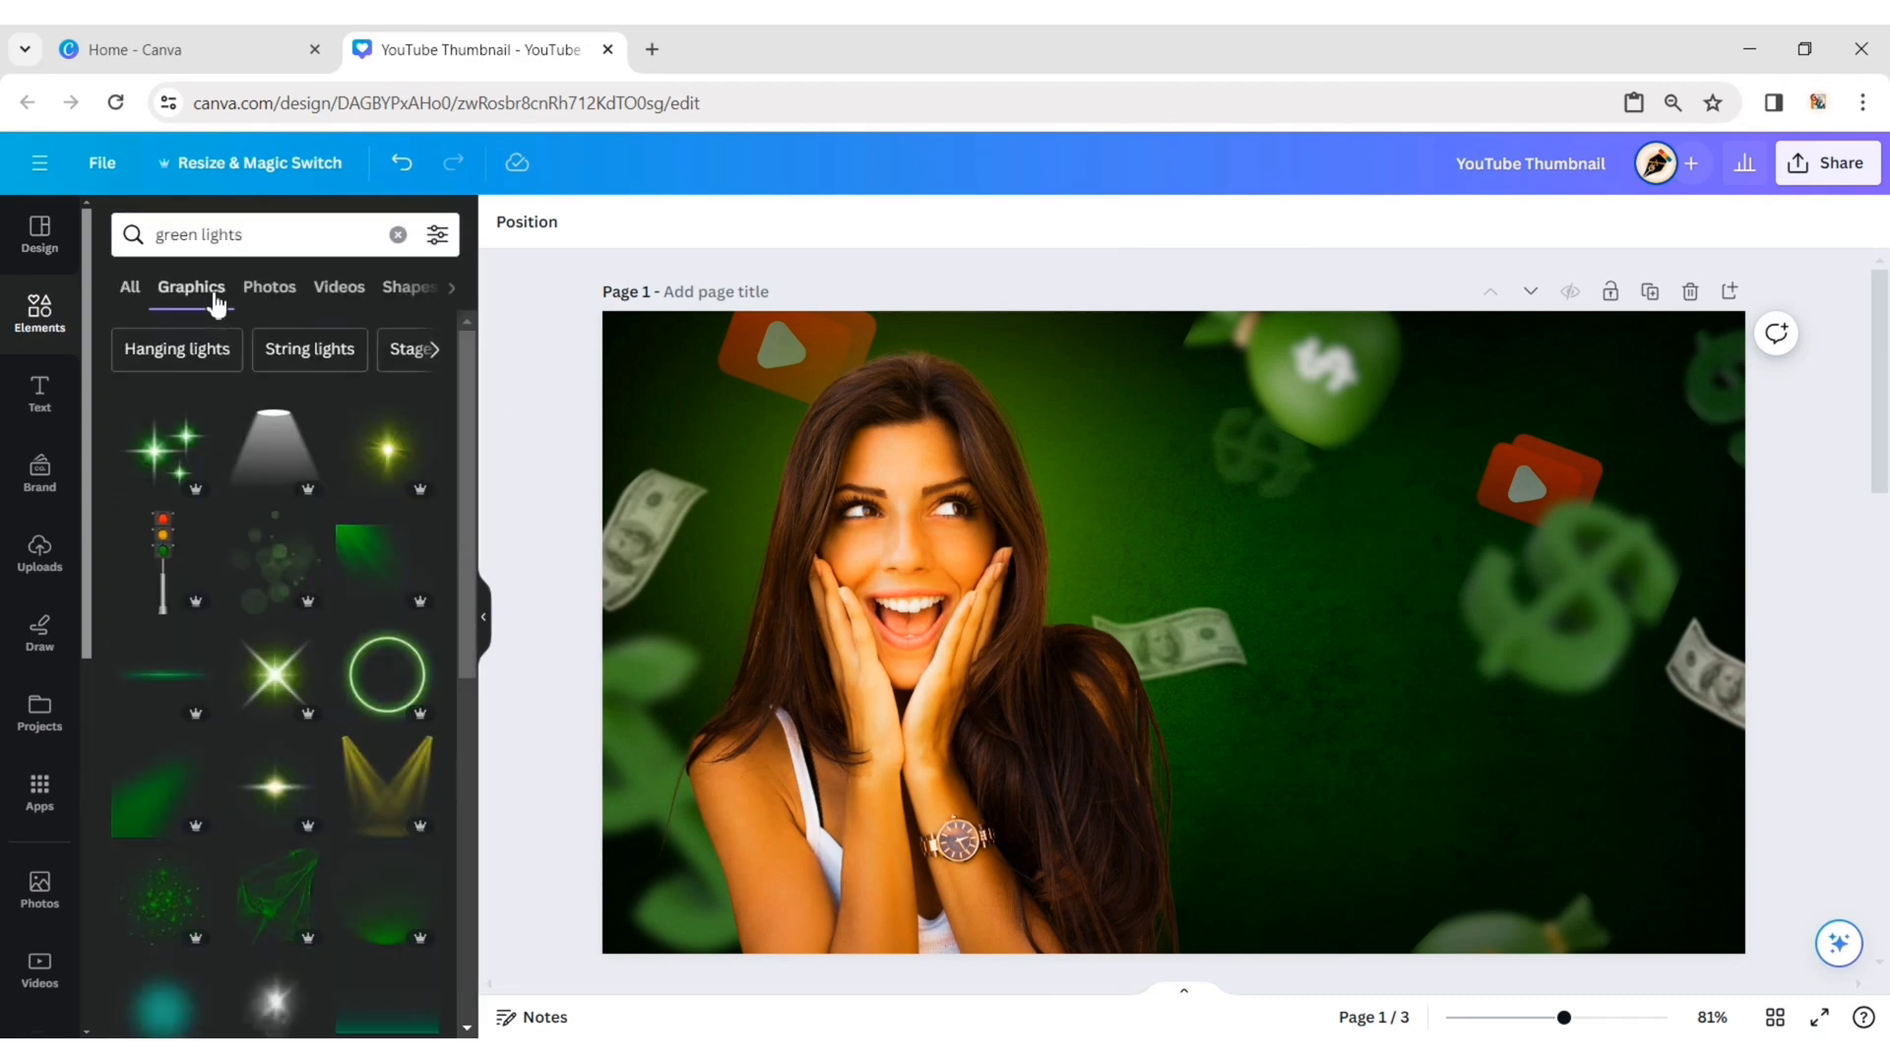
pyautogui.click(391, 455)
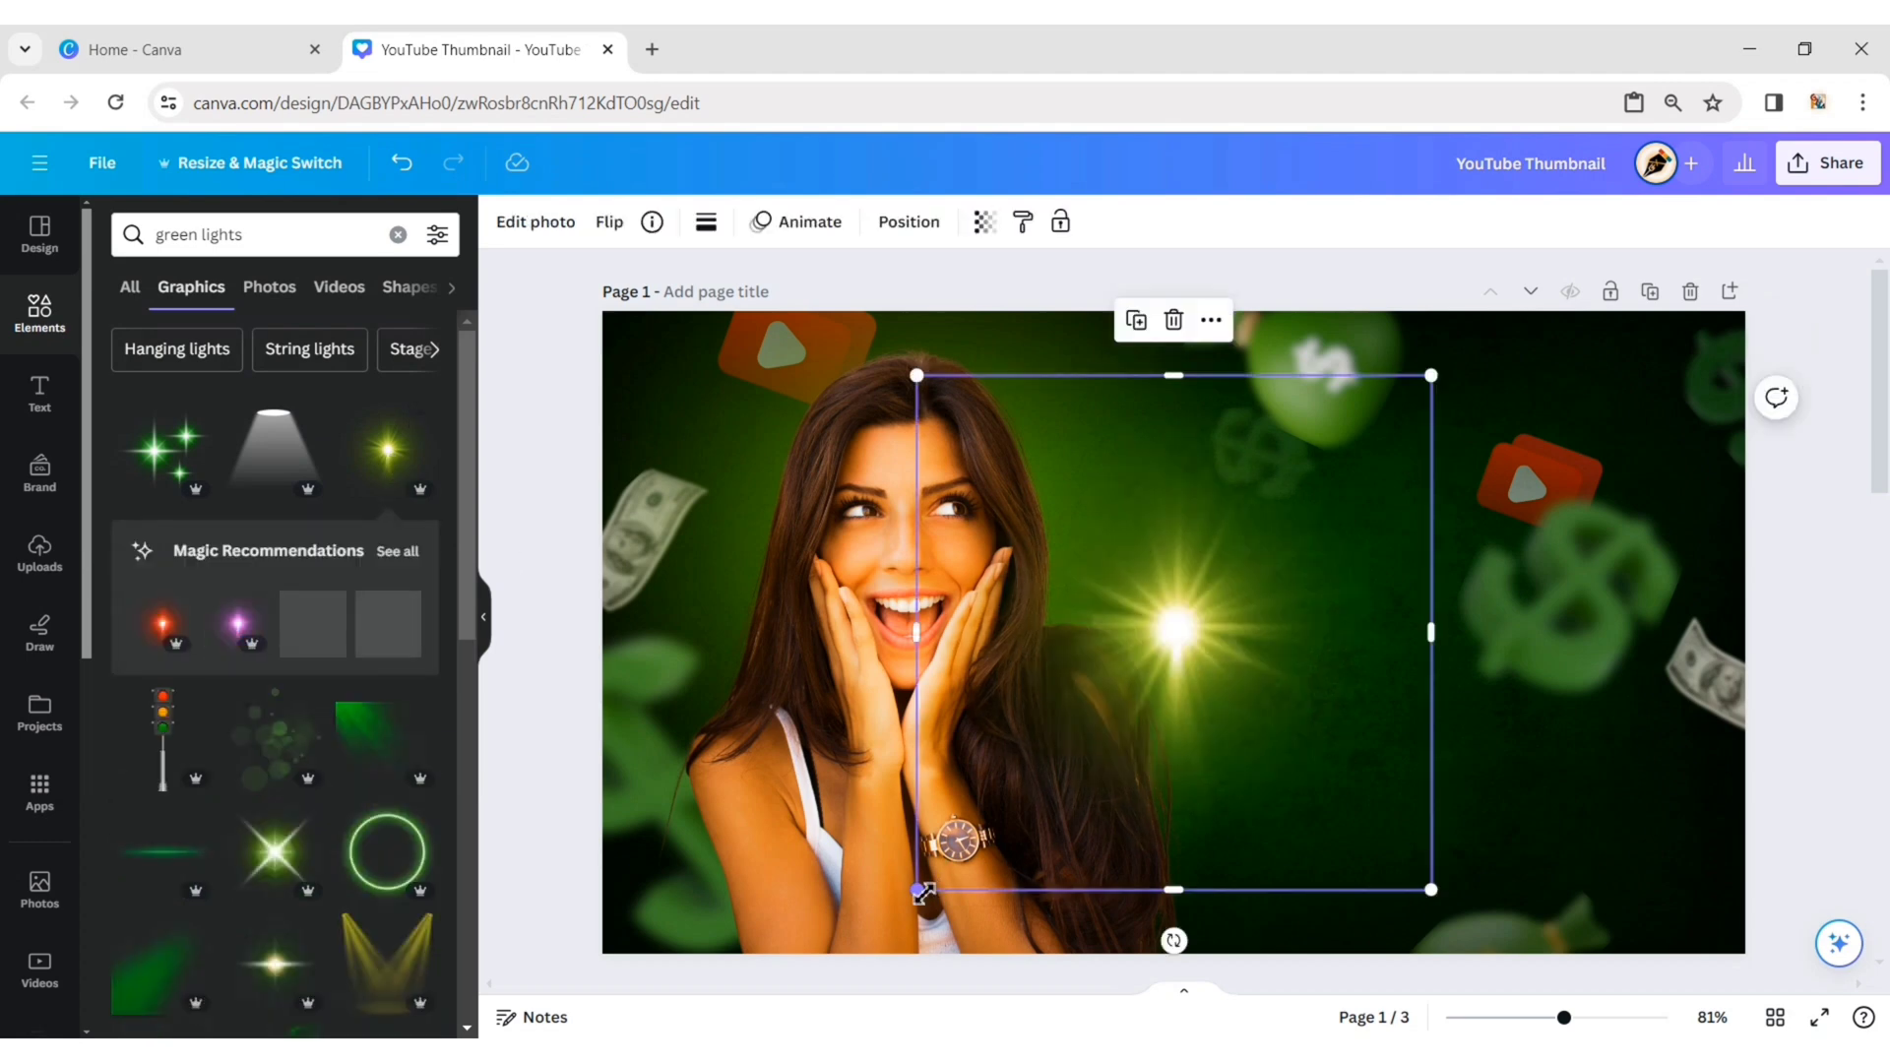
# Enlarge the starburst light to about 1009 px square and place its centre over the woman's forehead
pyautogui.moveTo(916, 936); pyautogui.dragTo(719, 1045)
pyautogui.moveTo(1073, 748); pyautogui.dragTo(914, 450)
pyautogui.moveTo(541, 823); pyautogui.dragTo(433, 1011)
pyautogui.moveTo(784, 584); pyautogui.dragTo(922, 510)
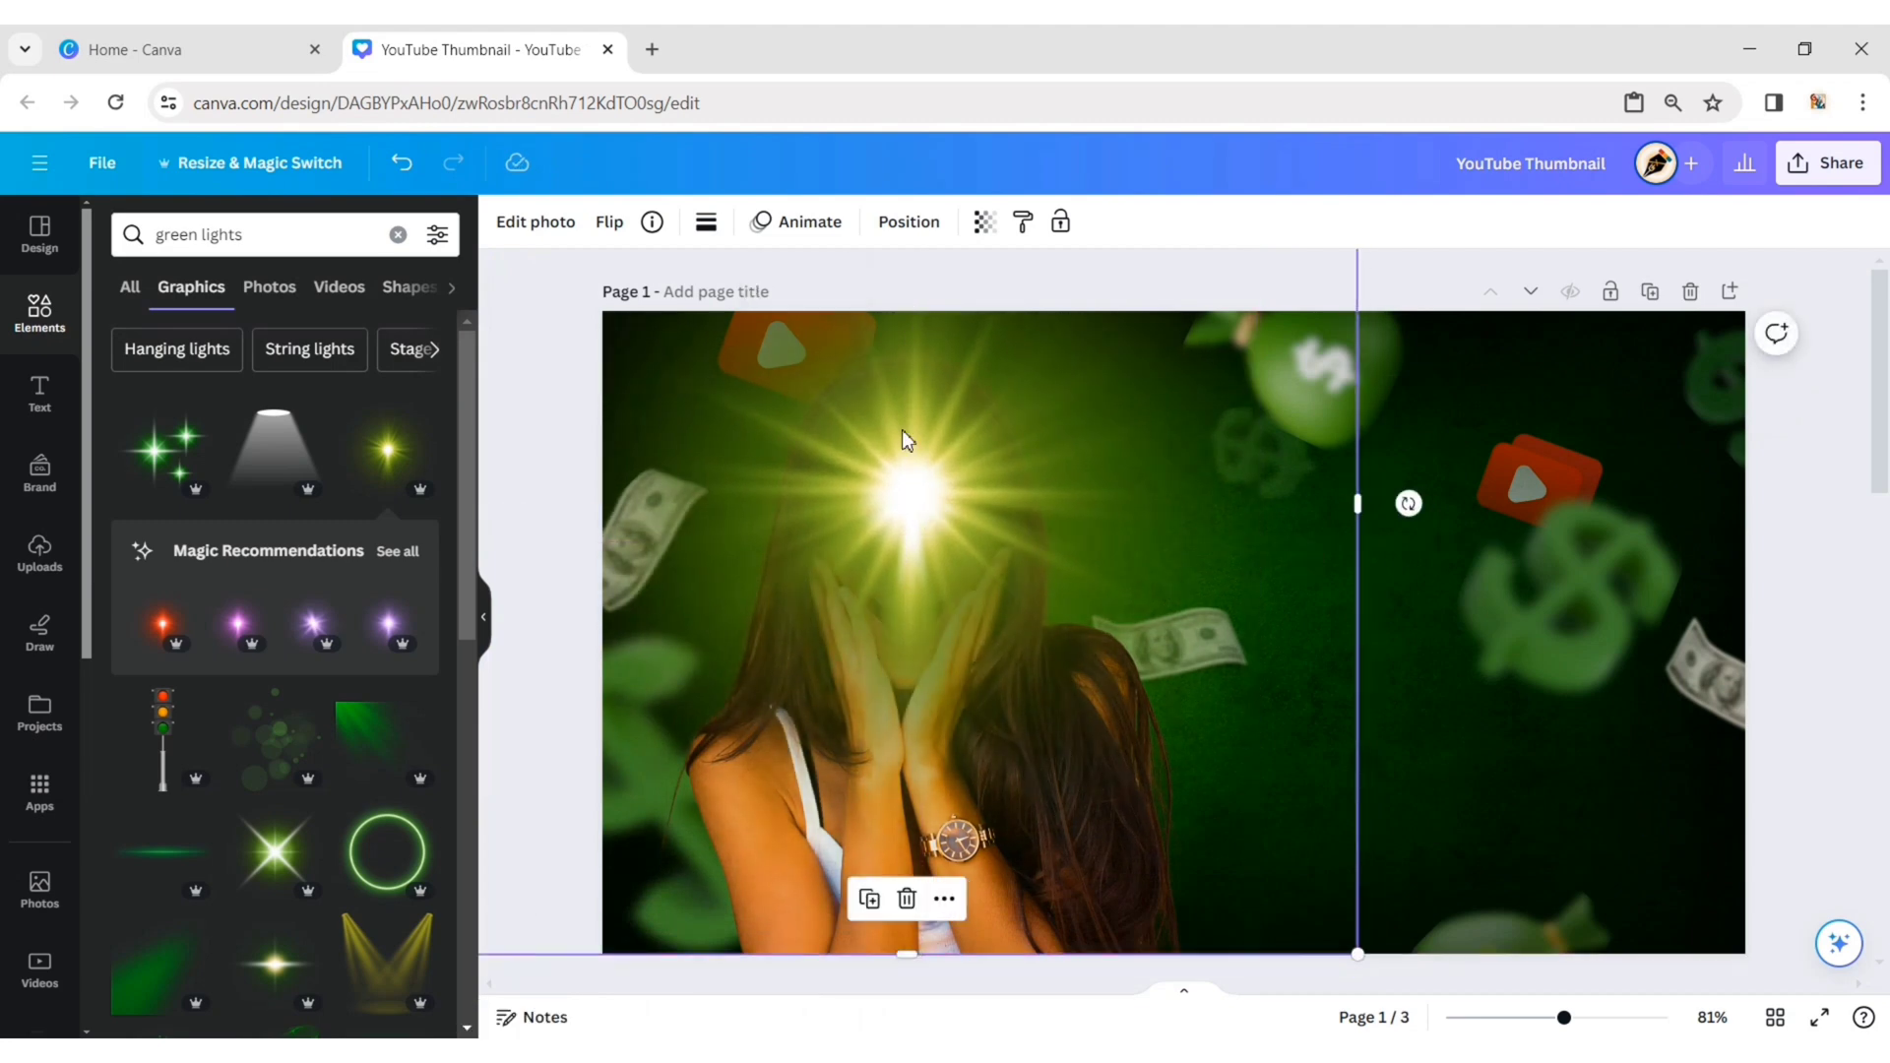
# Move the starburst light one layer backward, behind the woman's cutout
pyautogui.click(908, 223)
pyautogui.click(404, 286)
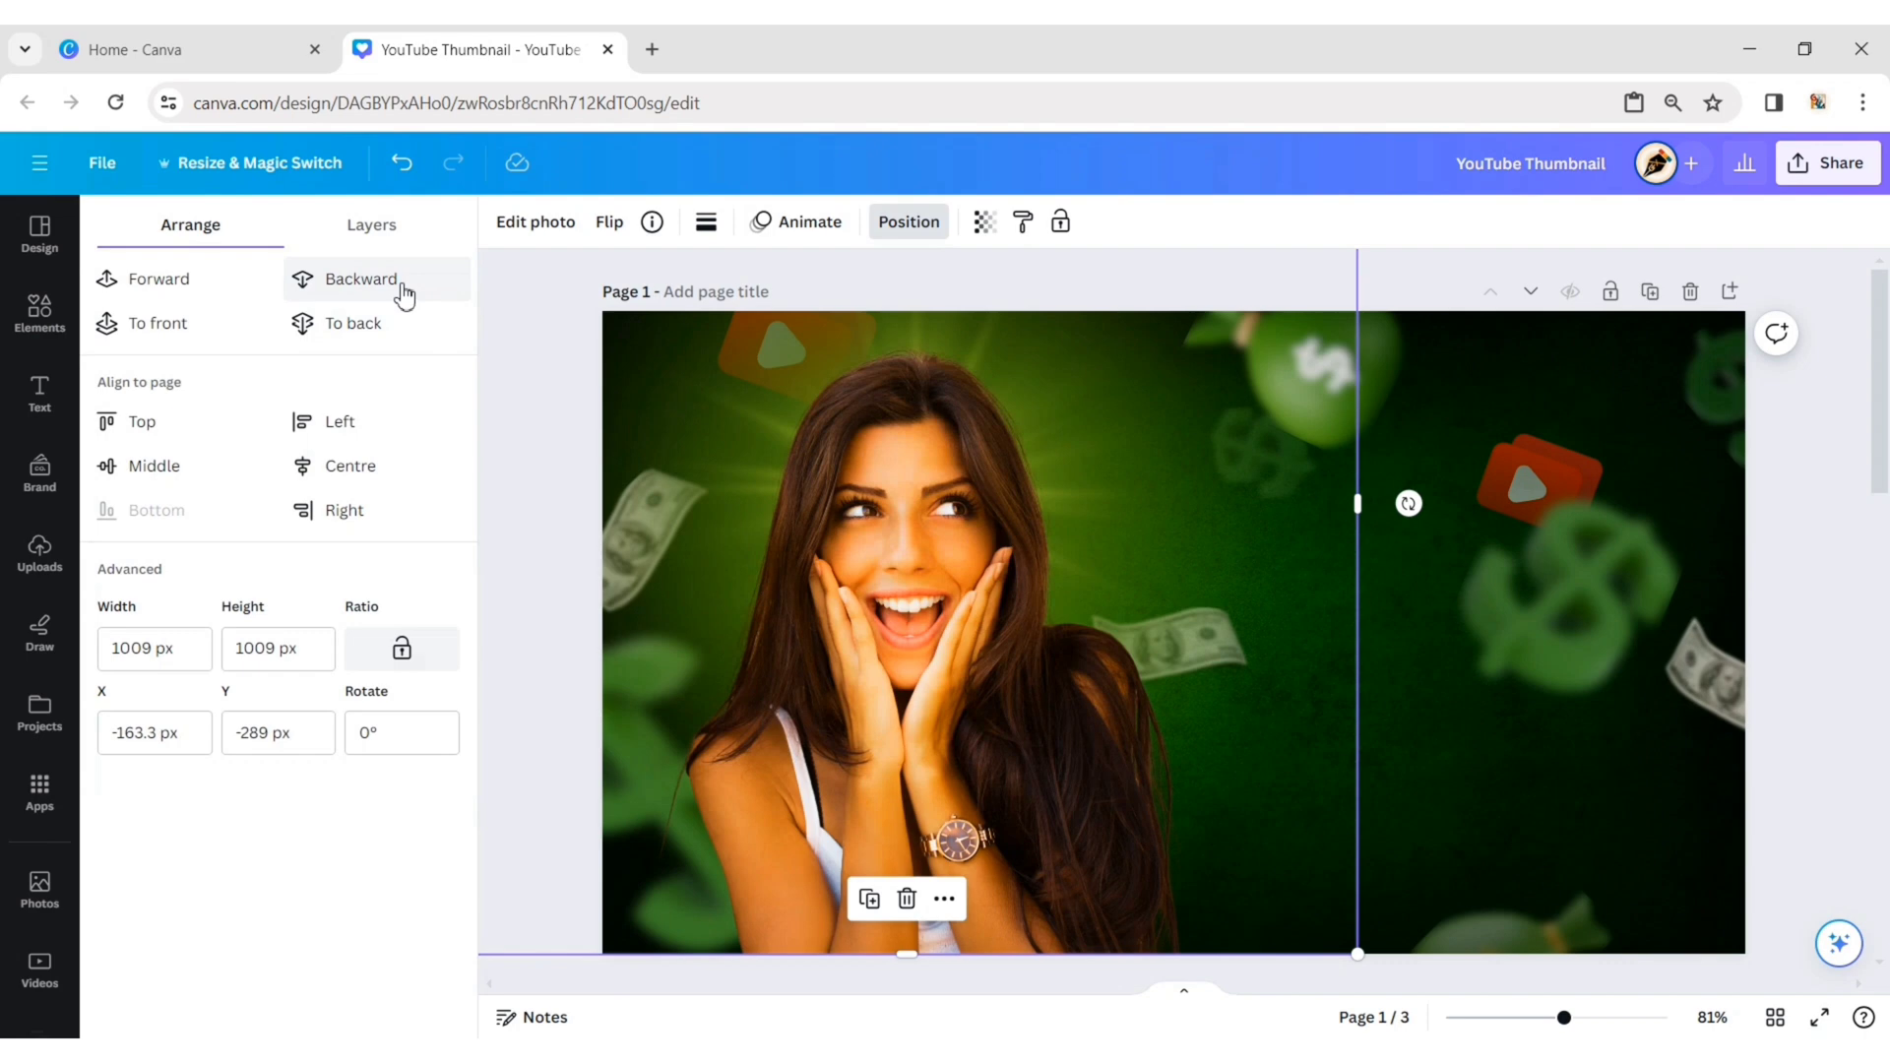
pyautogui.click(523, 447)
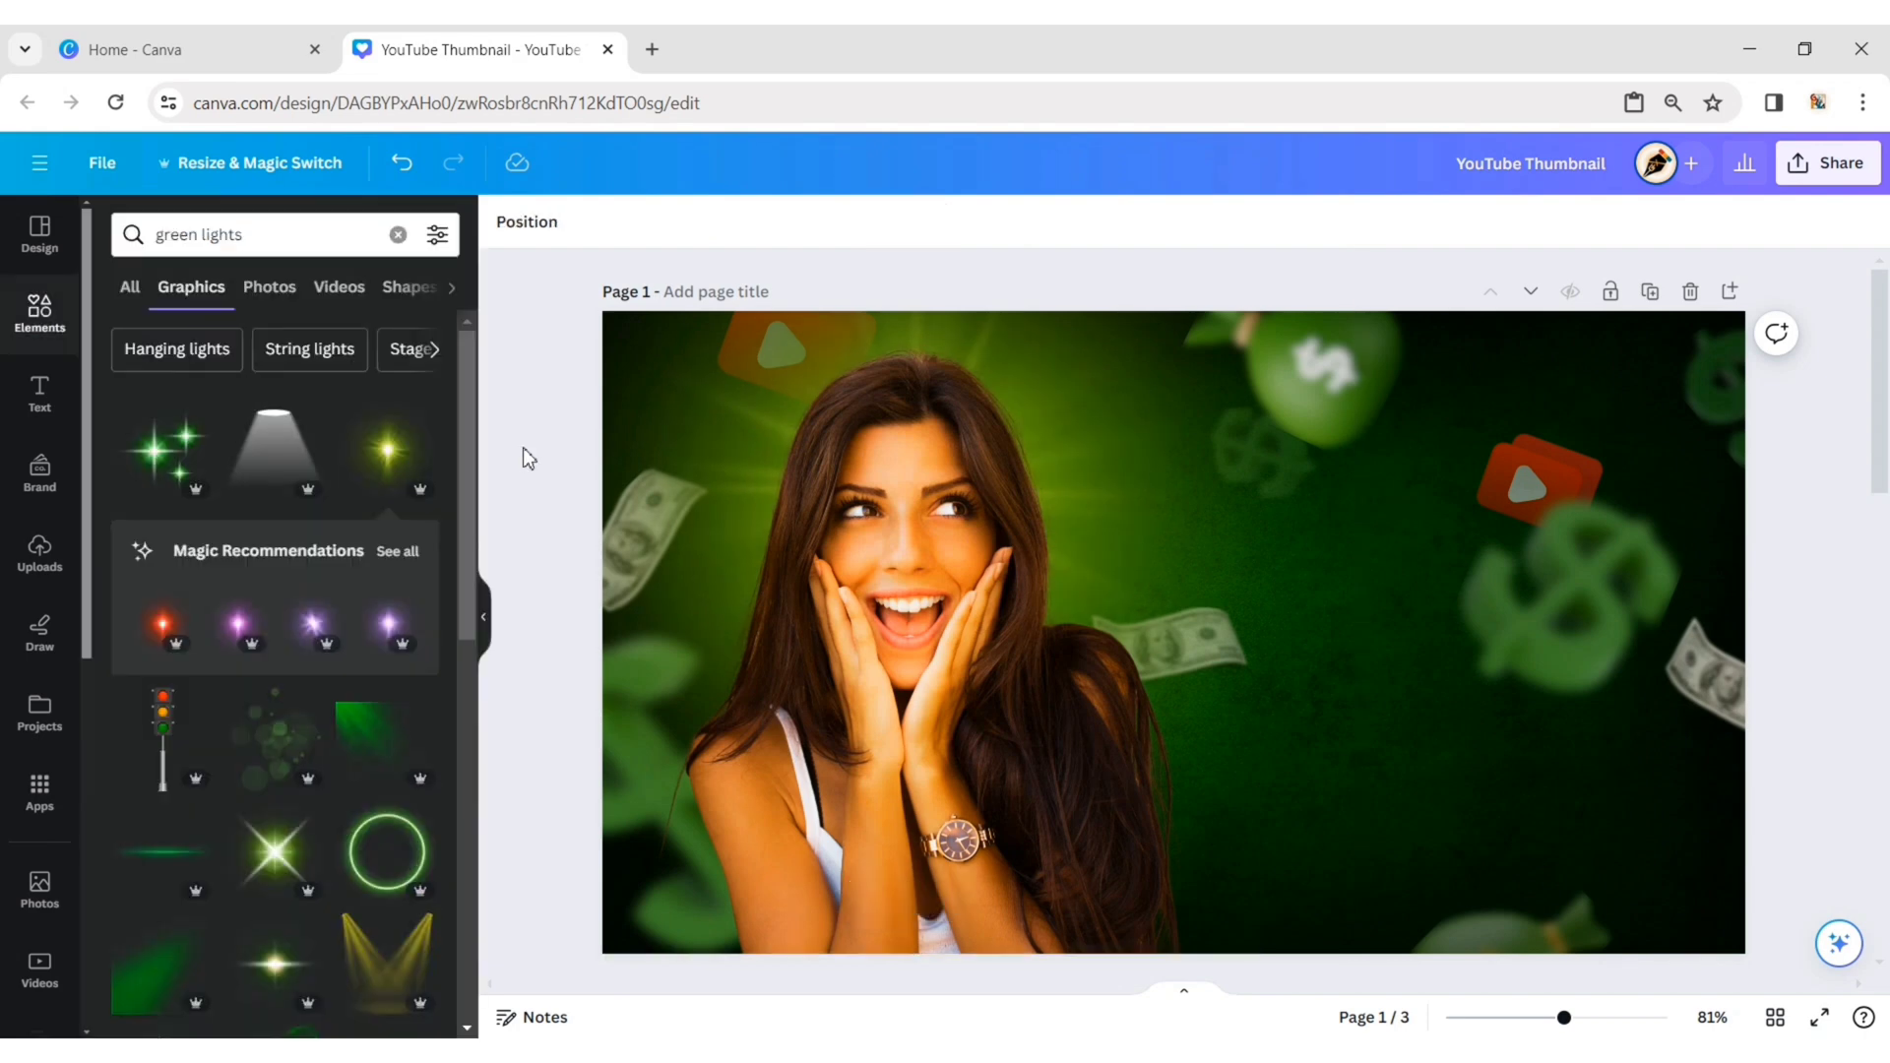
# Add a heading to the page with the text "IN 30 DAYS"
pyautogui.click(44, 393)
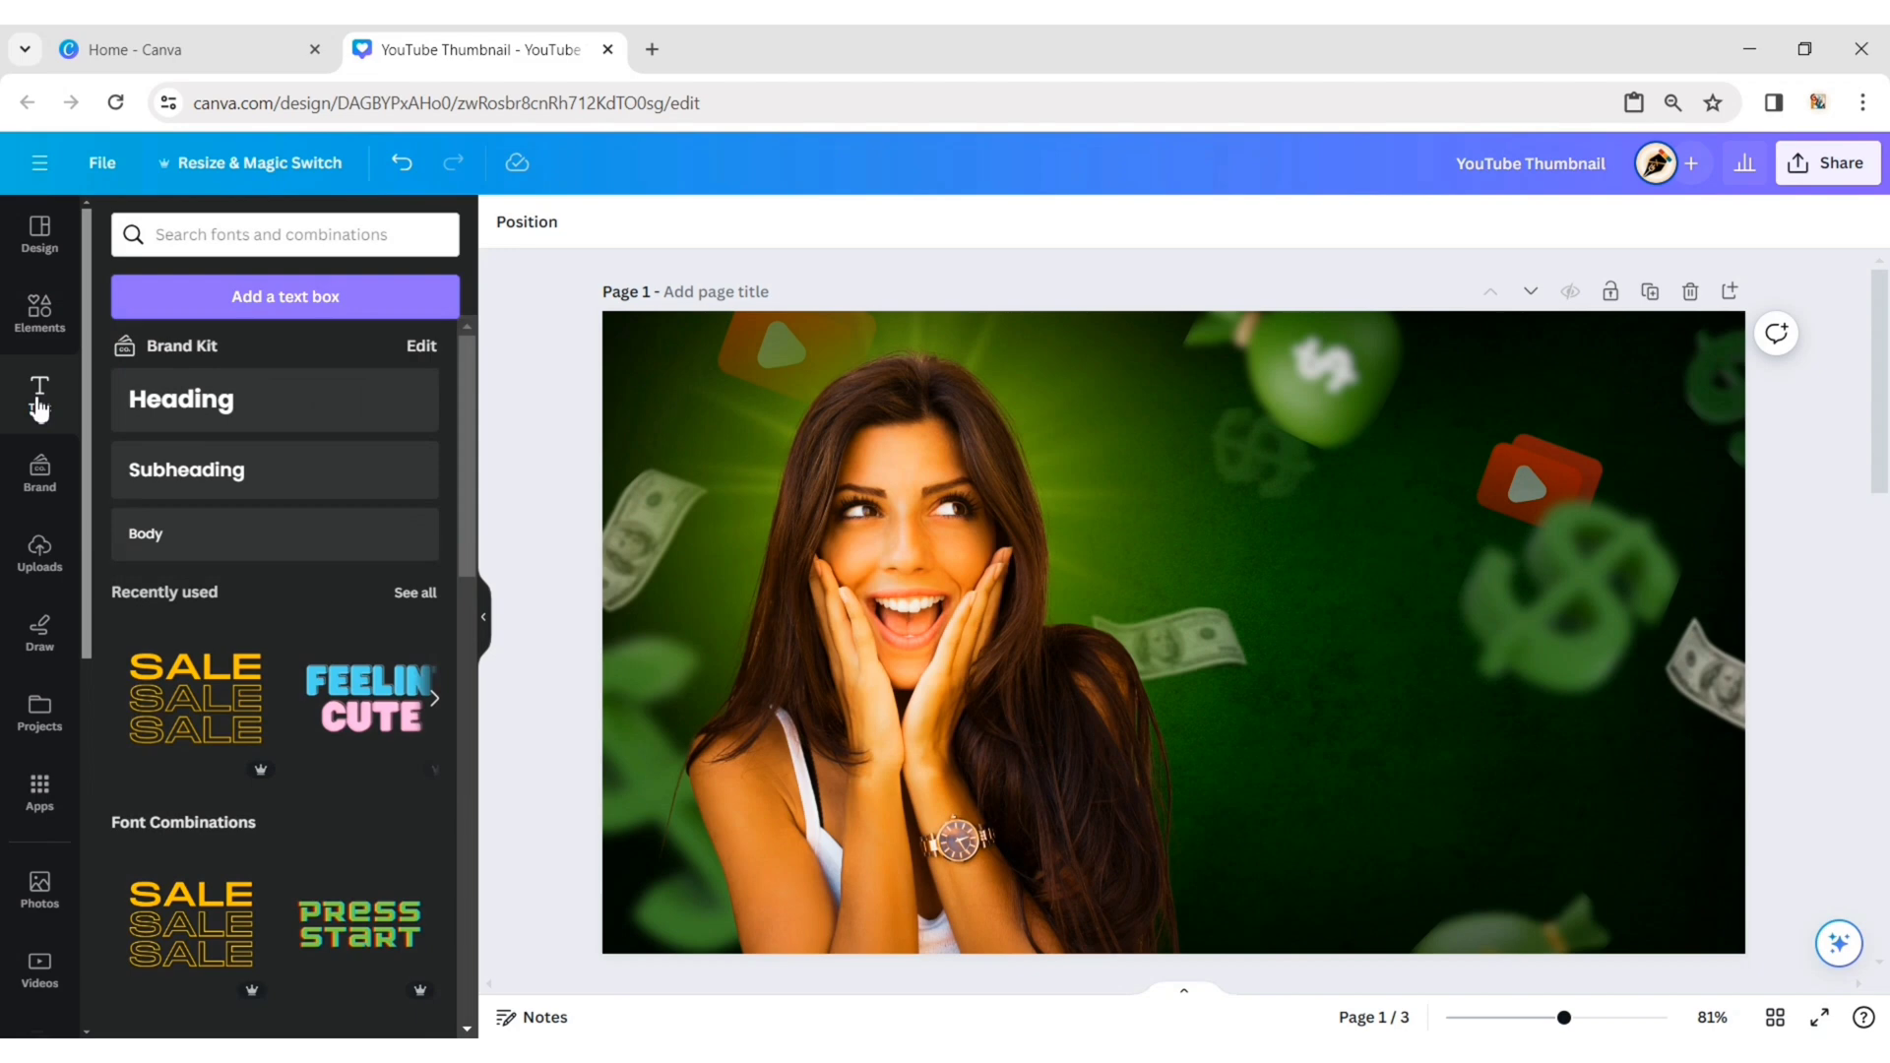
pyautogui.click(262, 415)
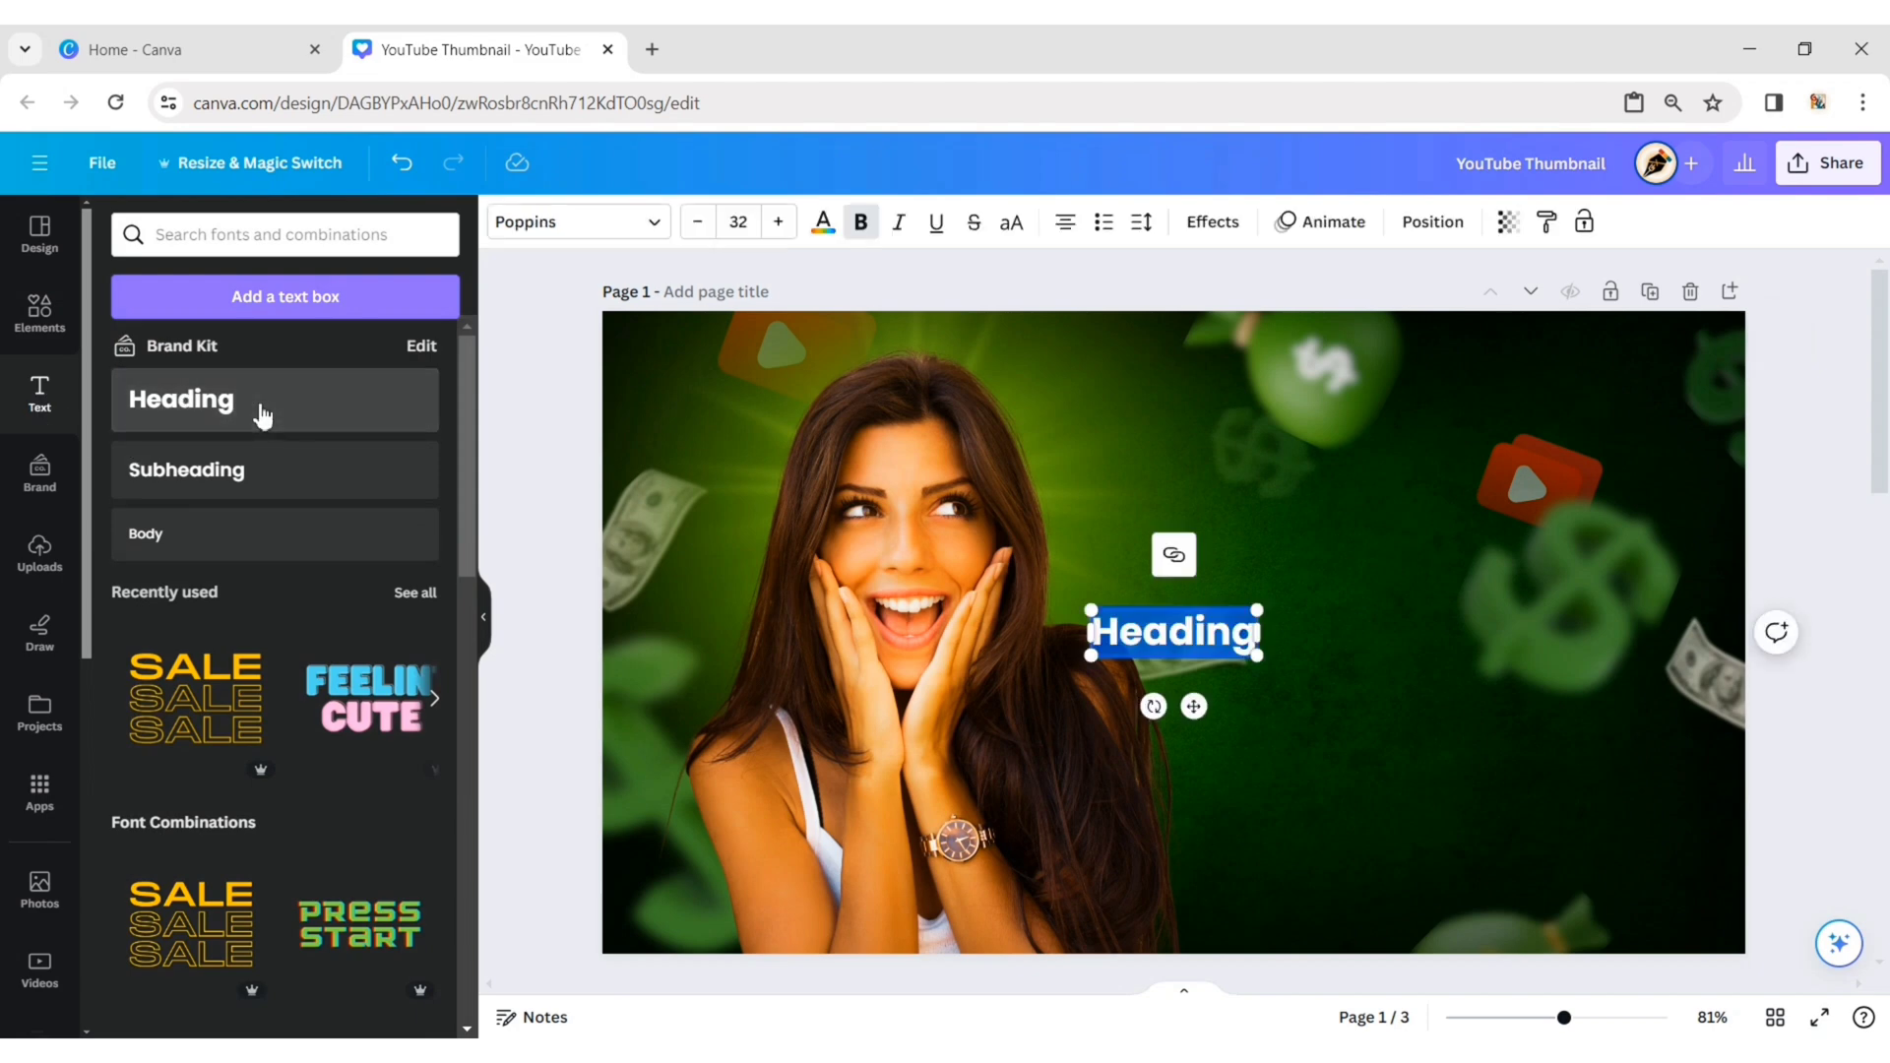
pyautogui.write('IN')
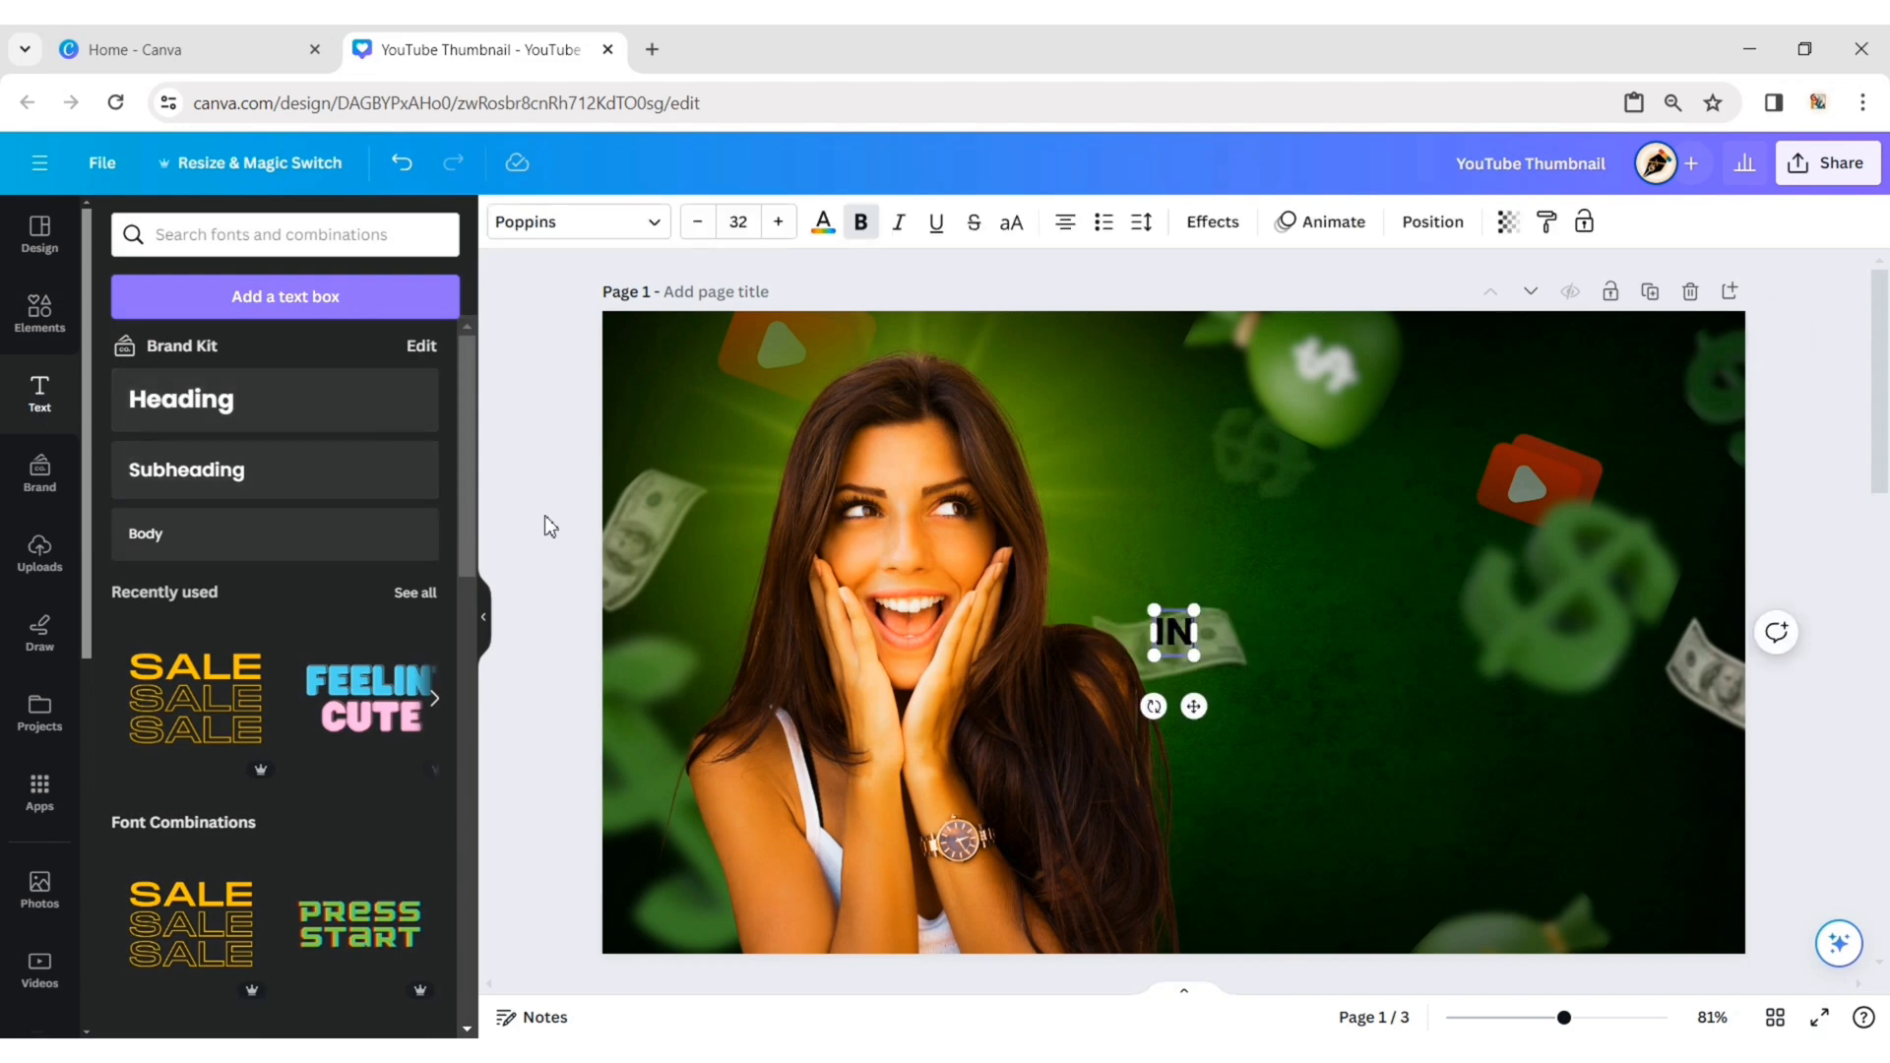
pyautogui.write(' 30 DAYS')
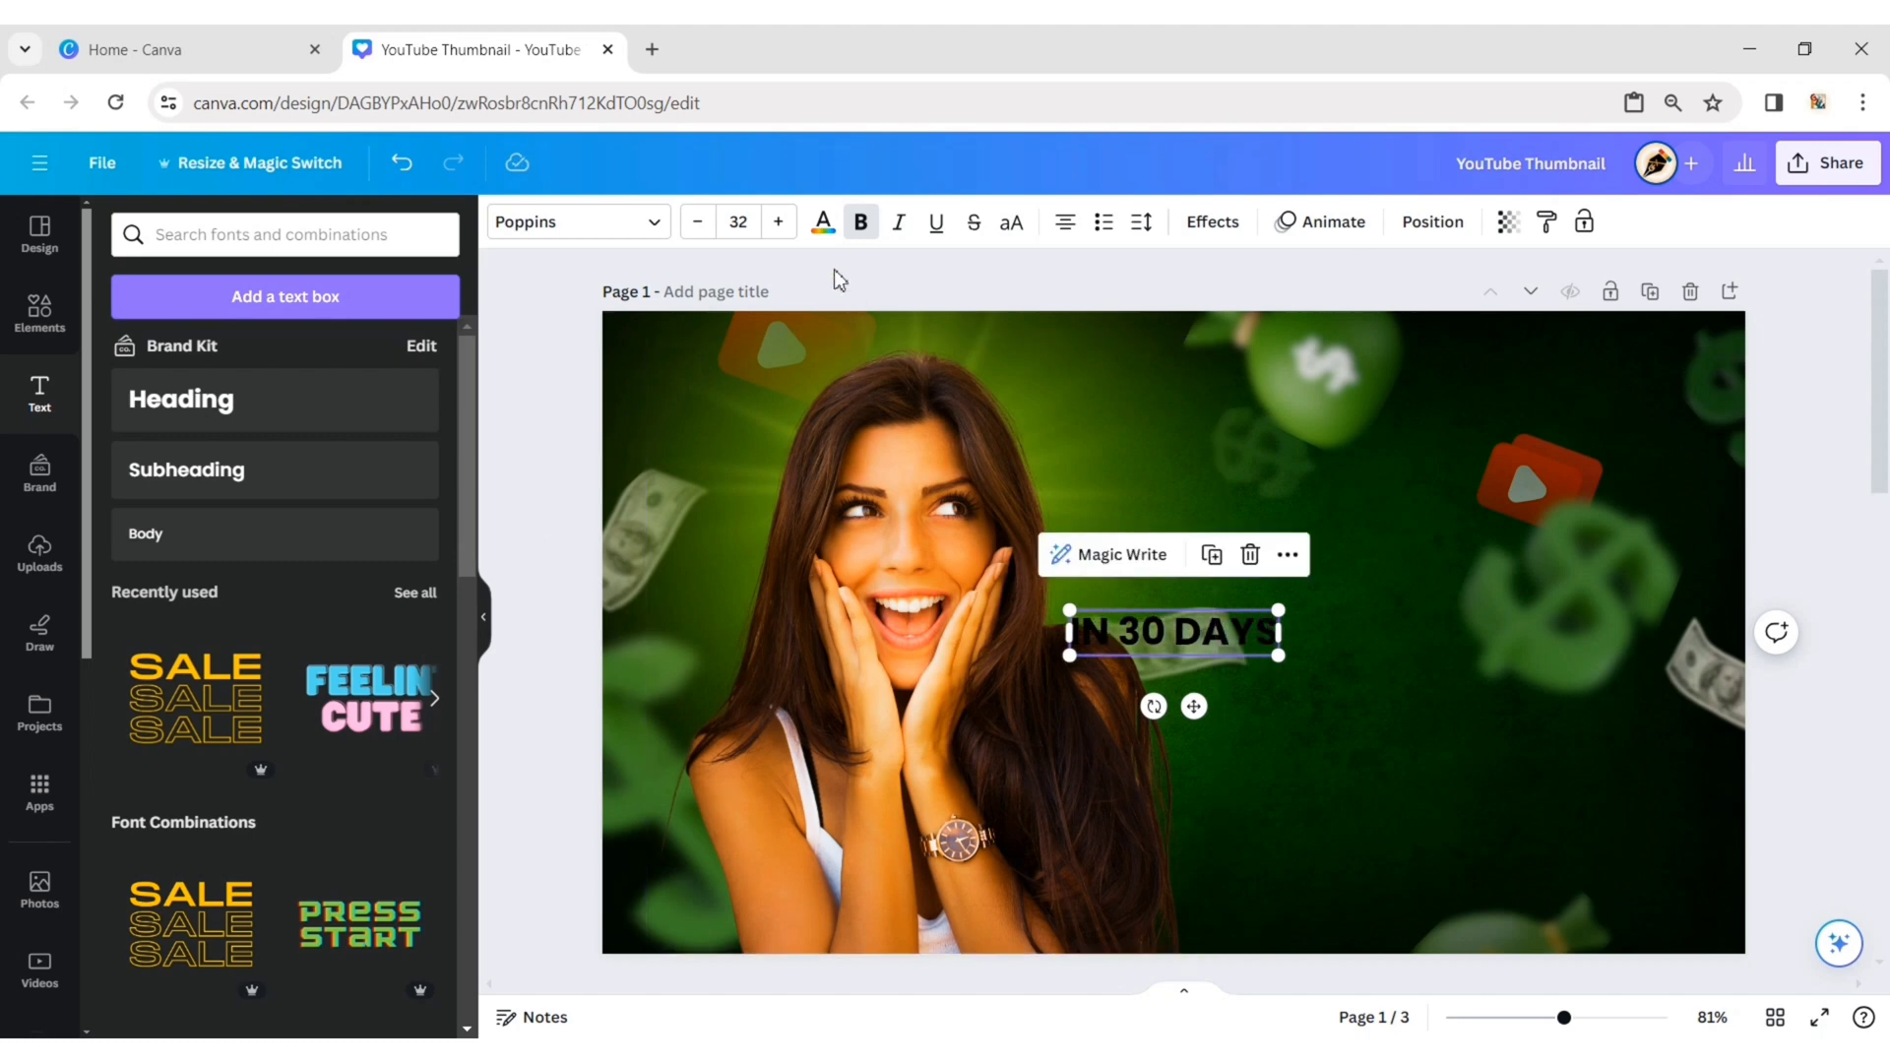
# Set the "IN 30 DAYS" heading to size 70 and, after trying Horizon and Cubao Narrow, the Anton font
pyautogui.click(741, 223)
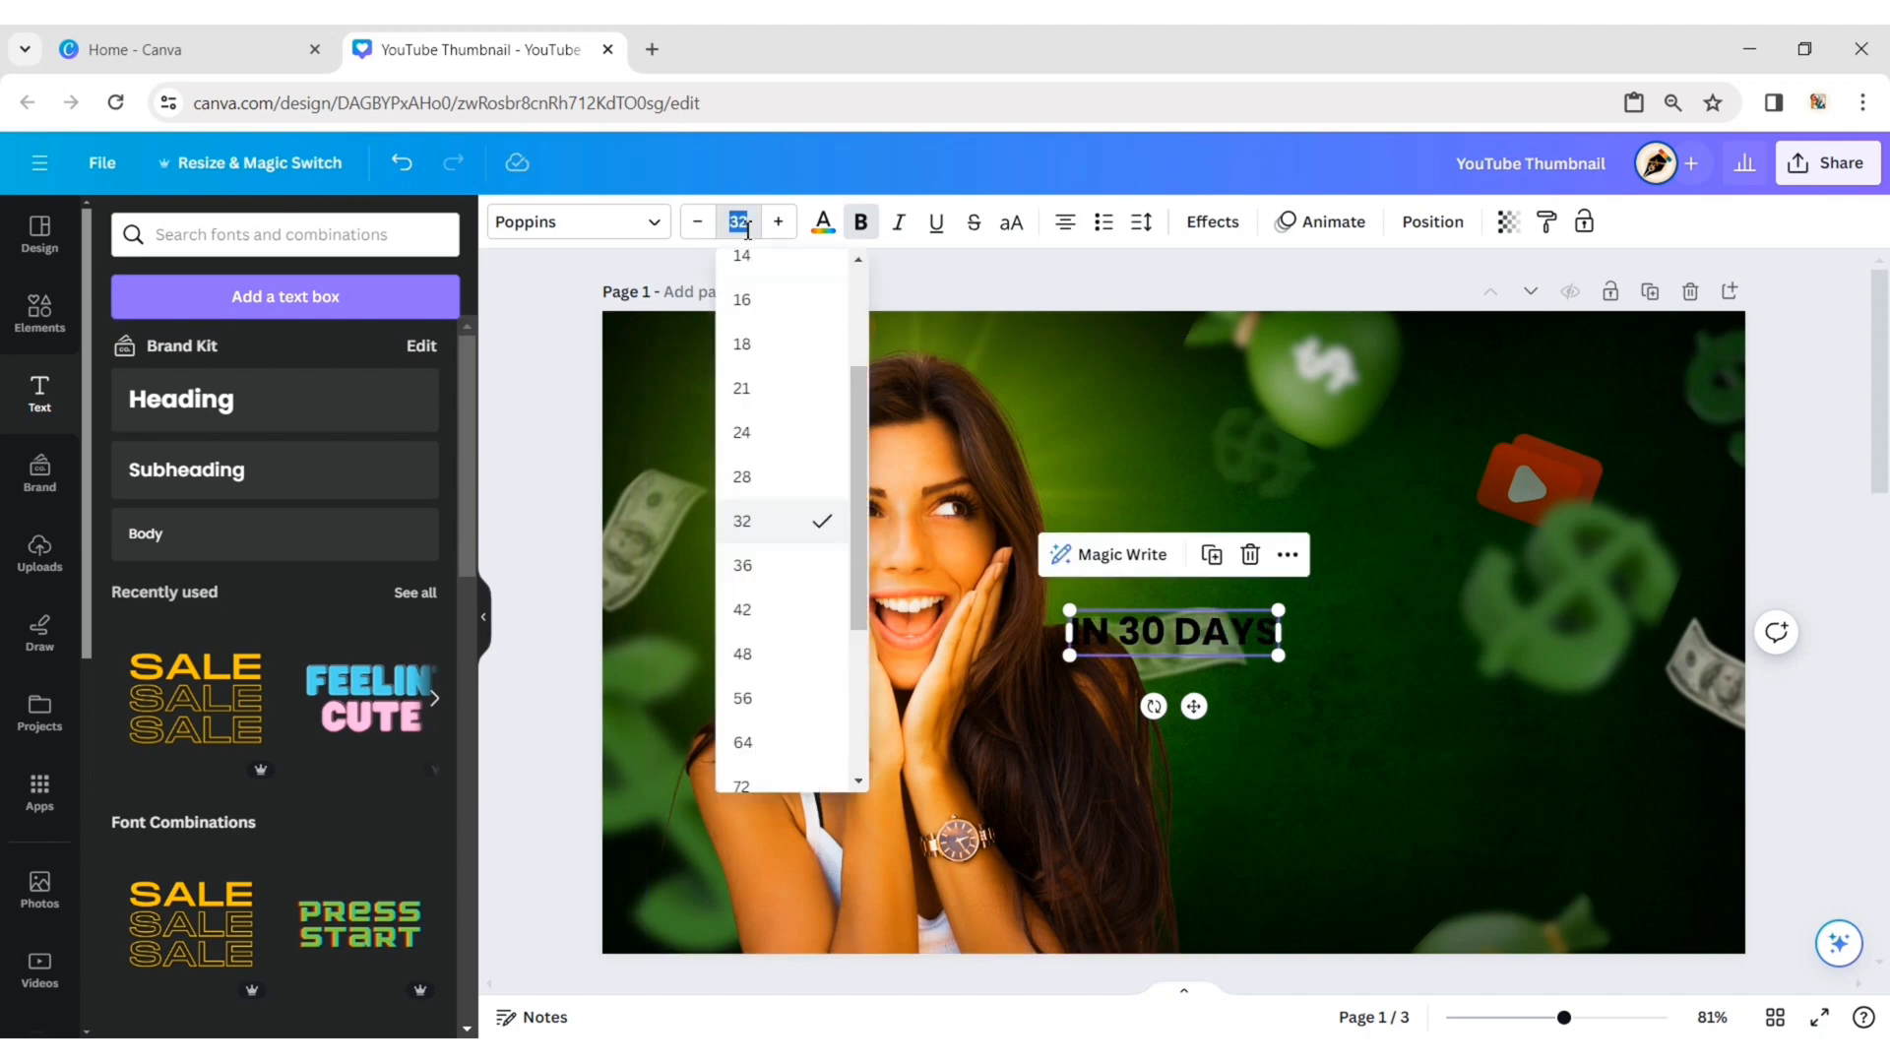
pyautogui.write('70')
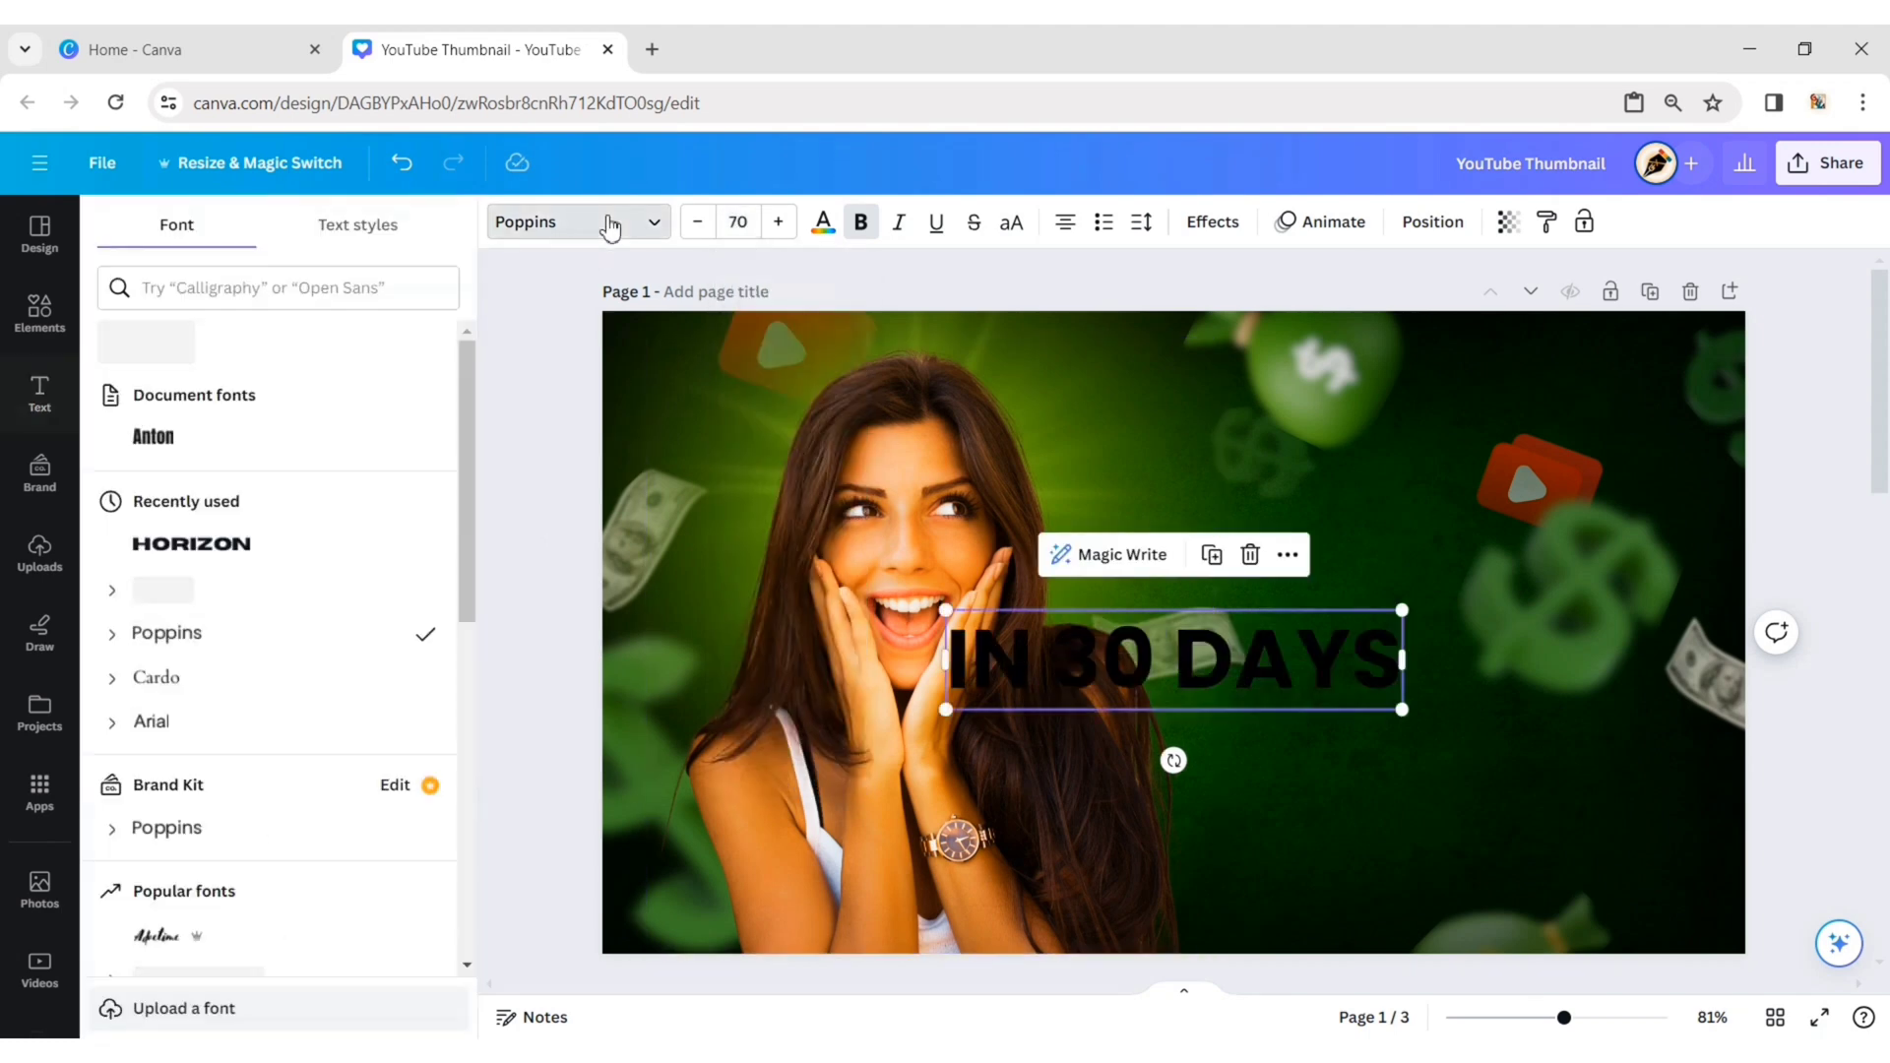
pyautogui.click(608, 224)
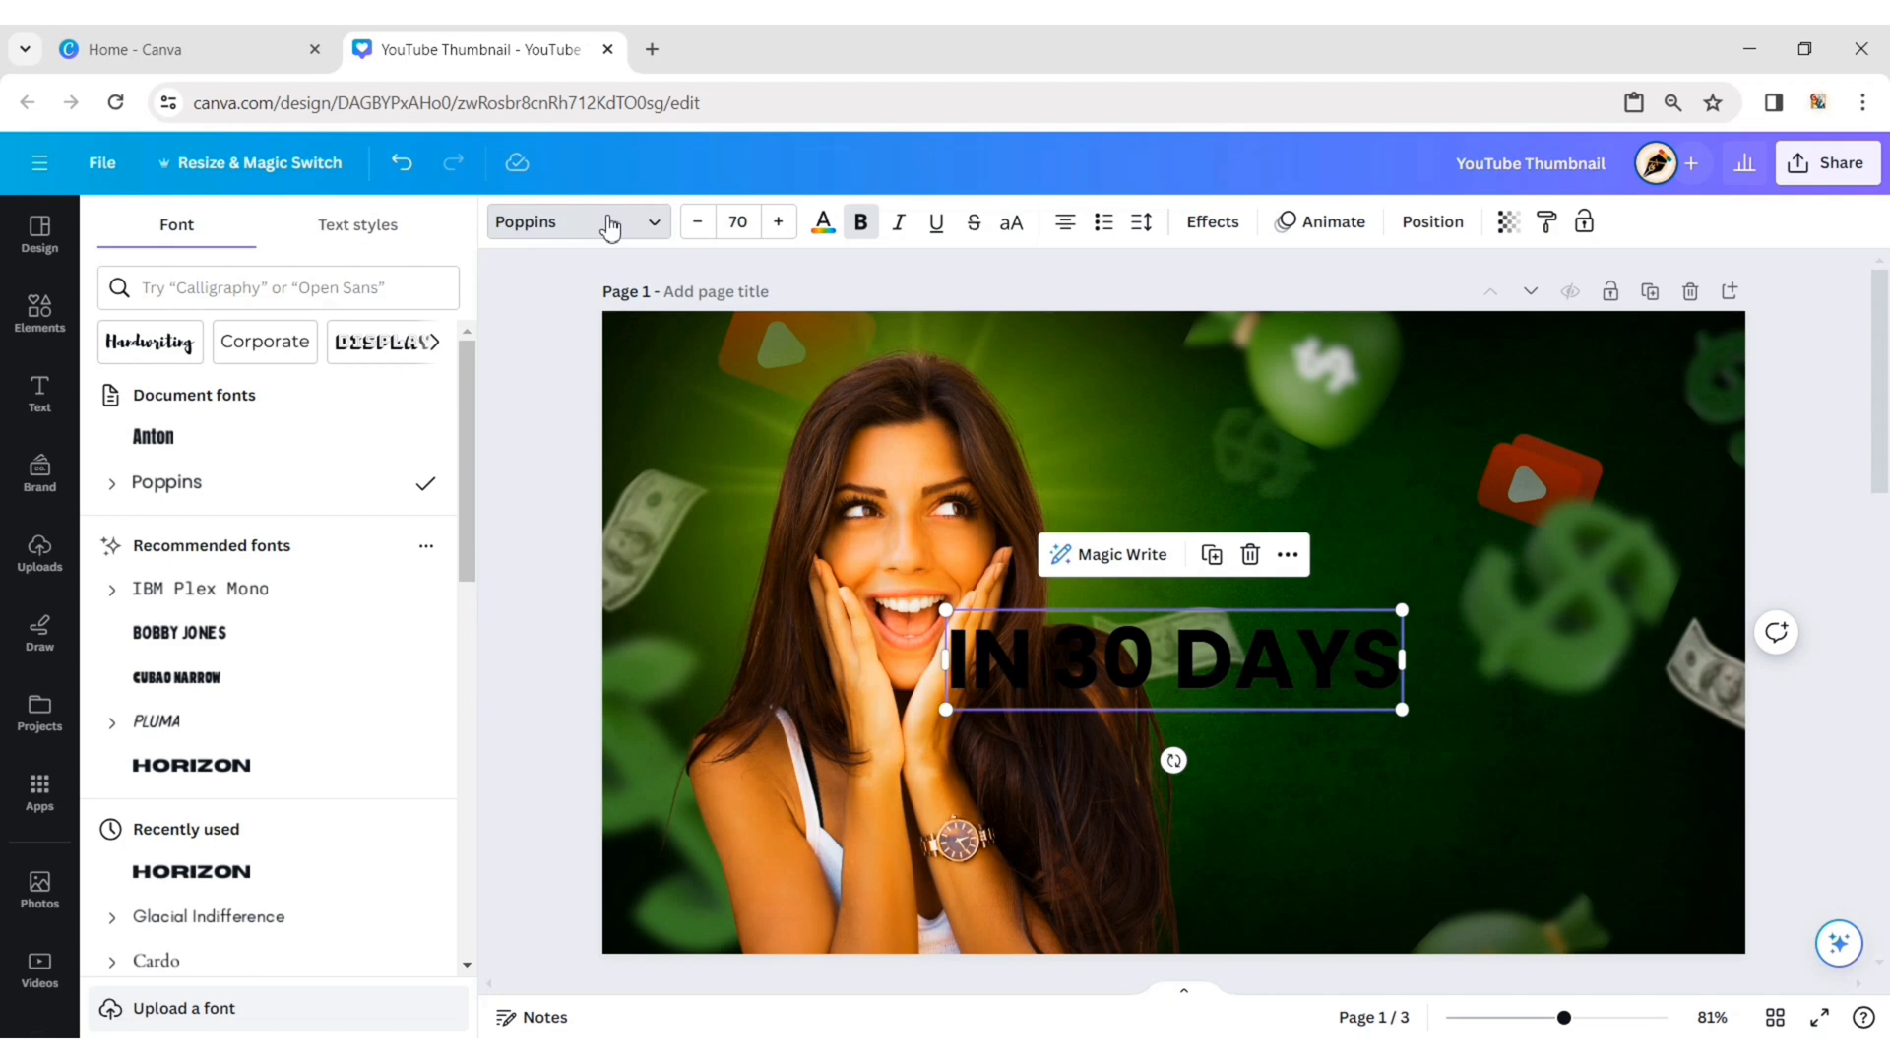
pyautogui.click(253, 778)
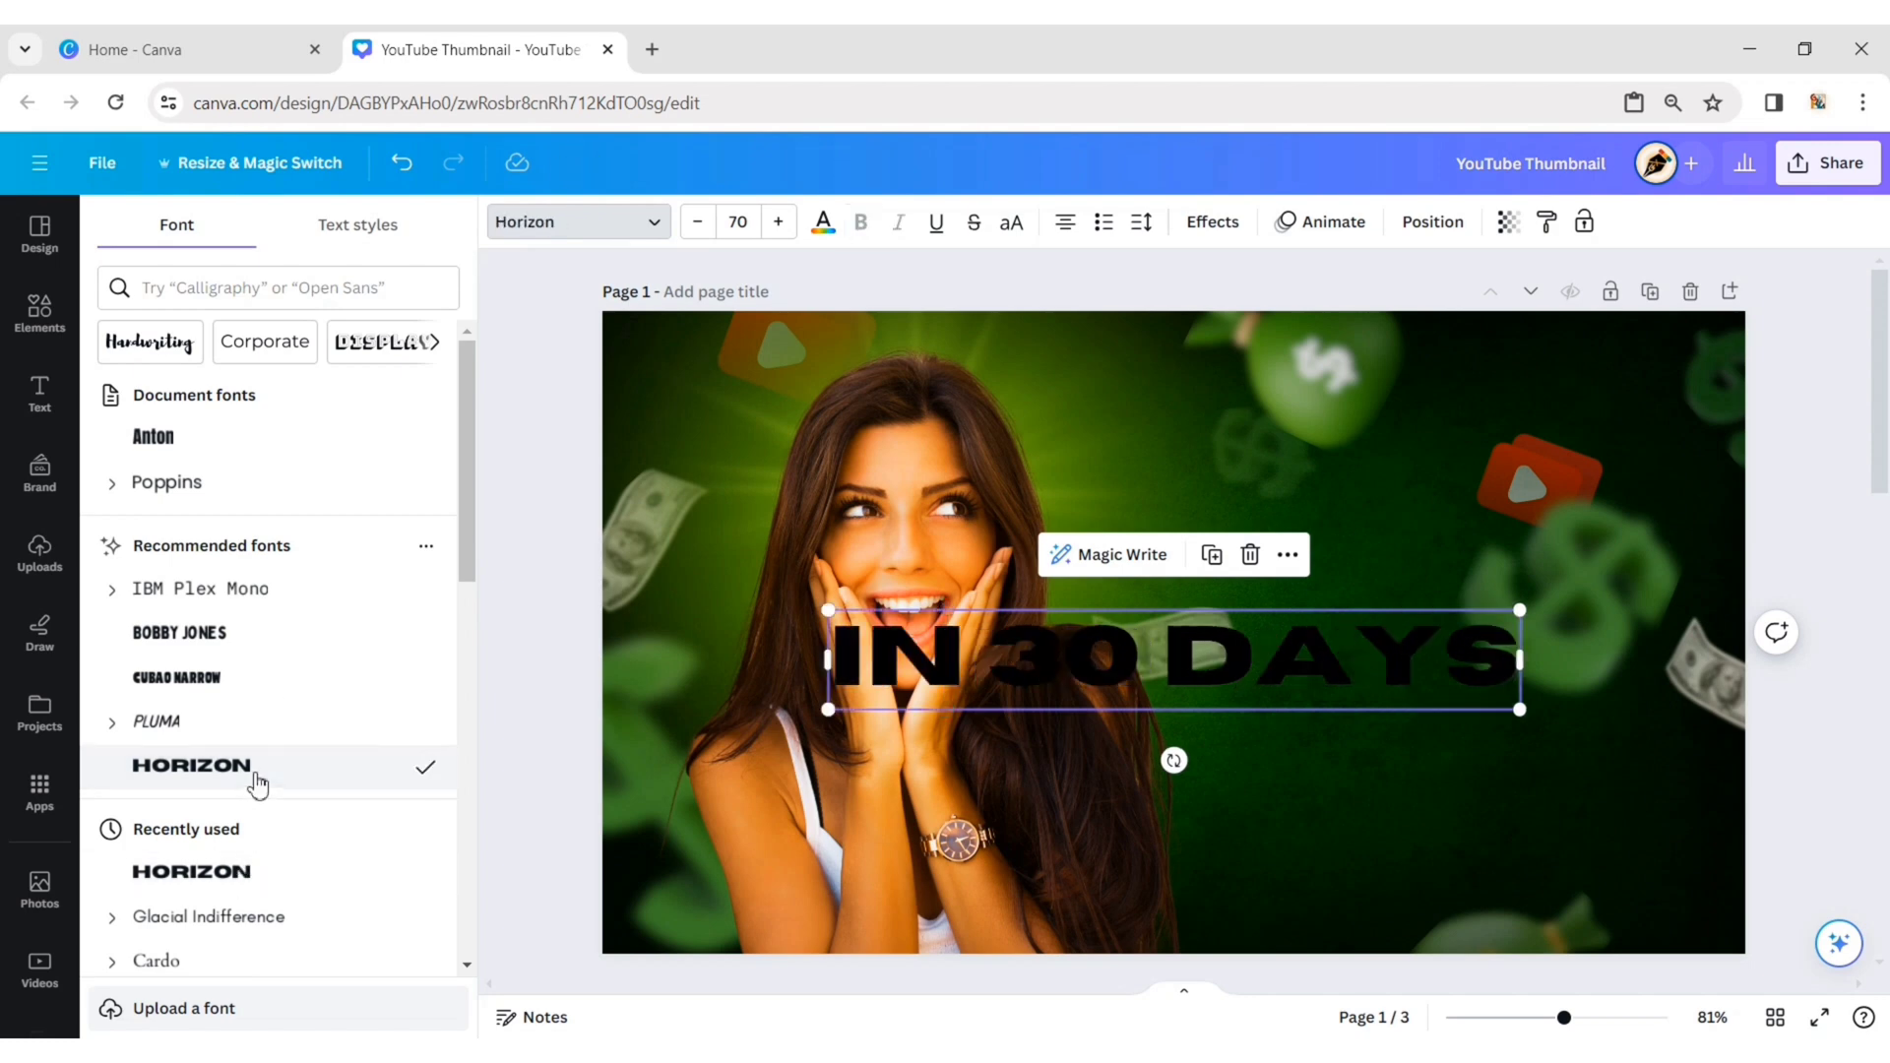
pyautogui.click(222, 679)
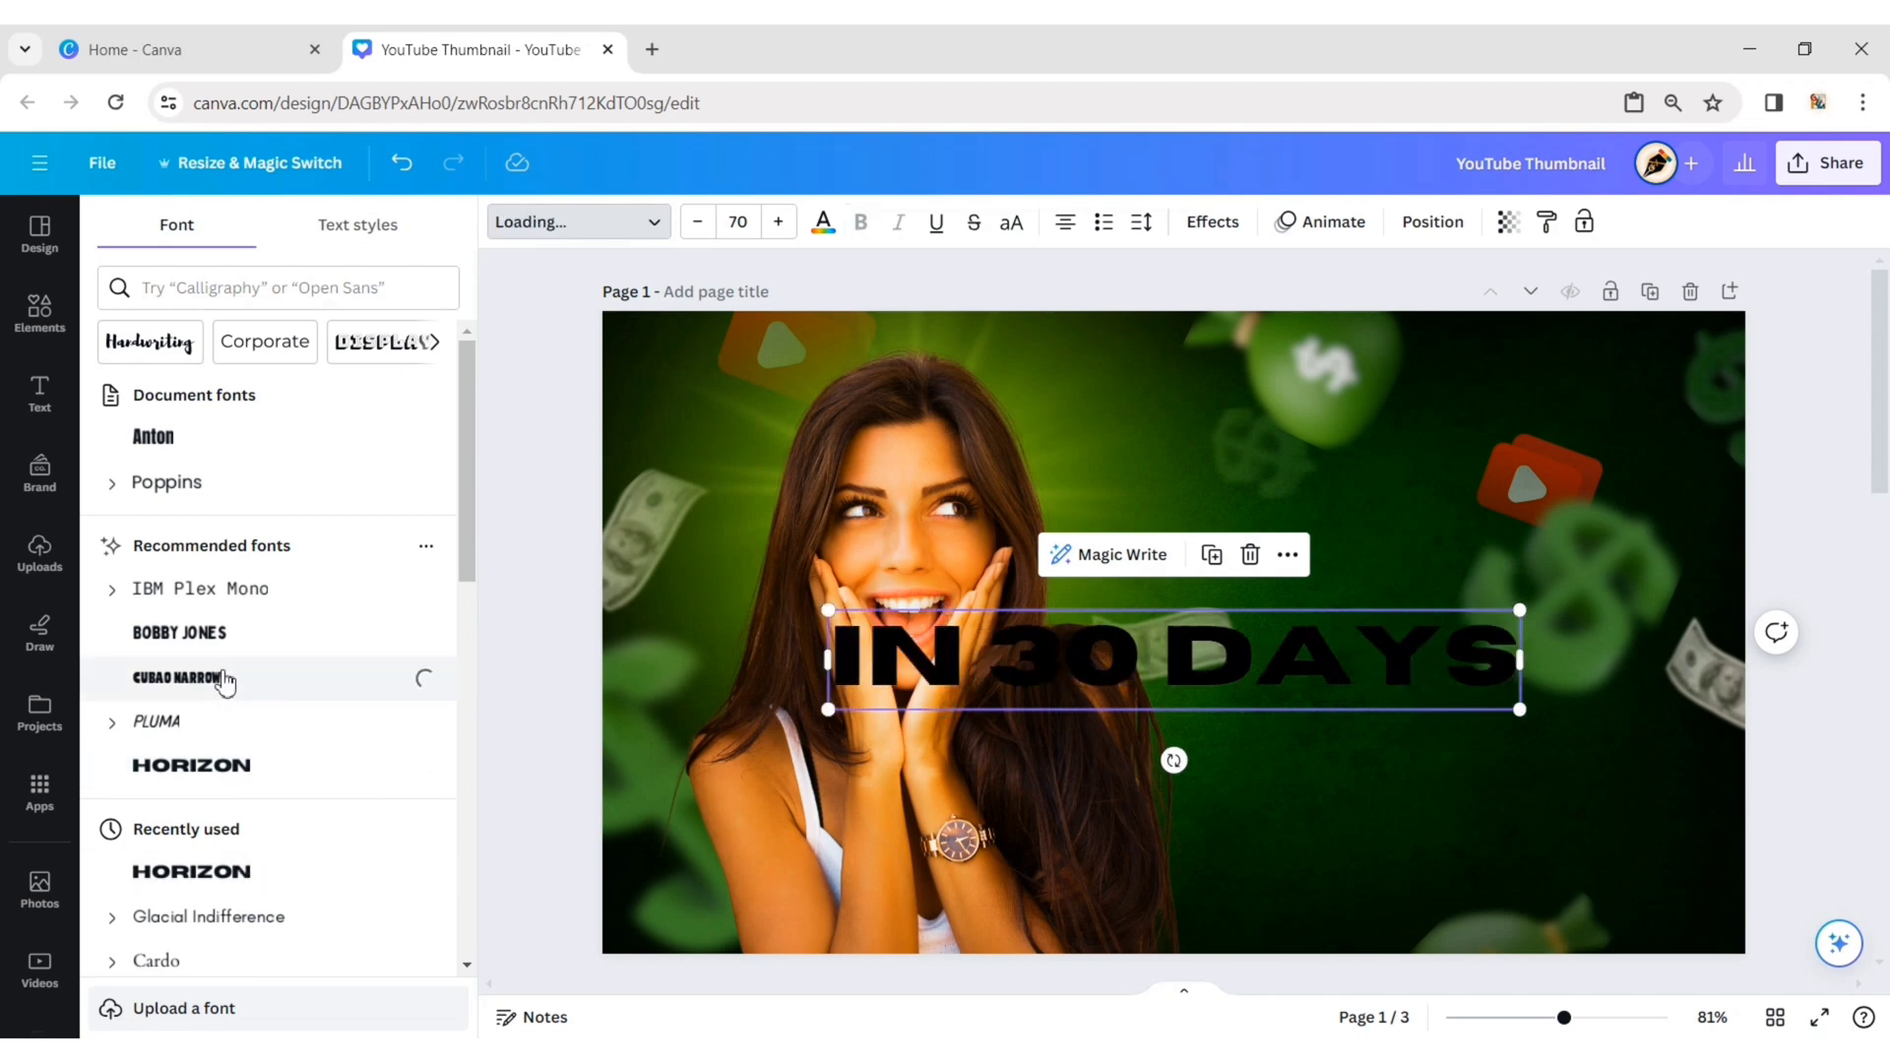
pyautogui.click(223, 448)
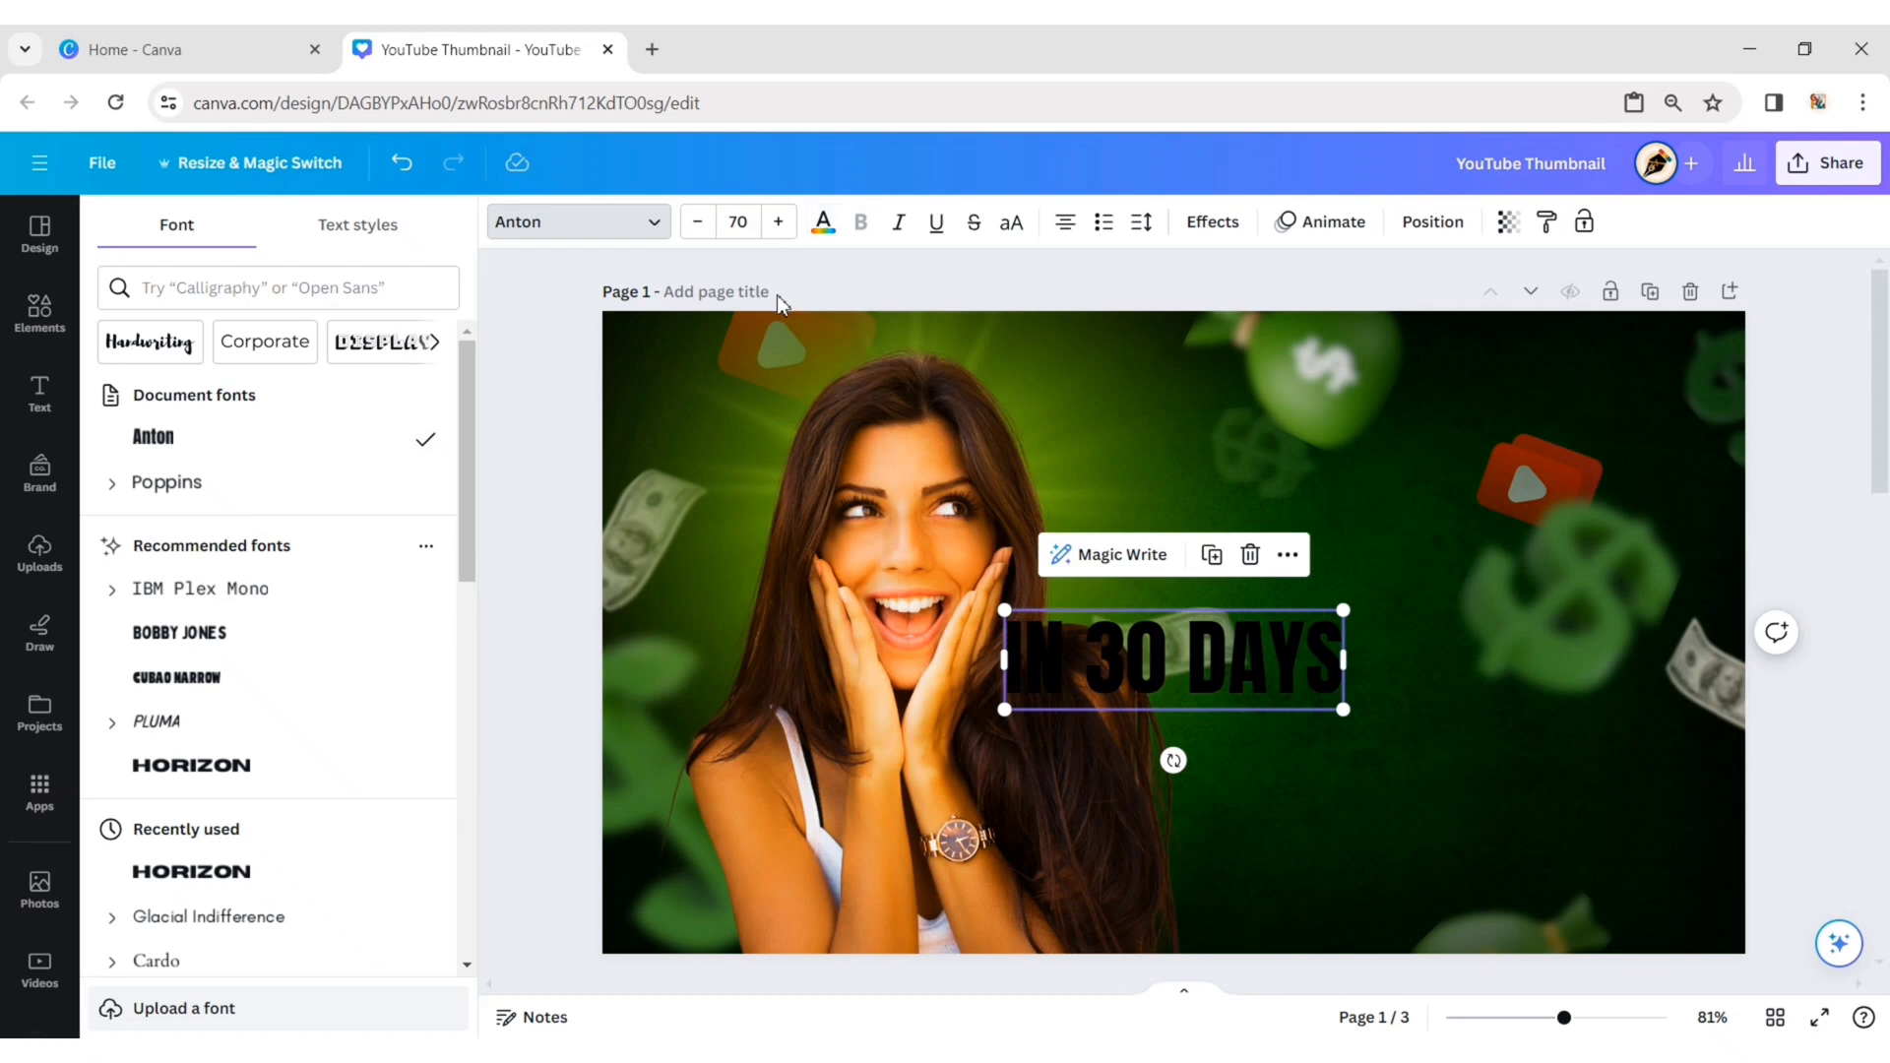
# Change the text colour of the "IN 30 DAYS" heading to white
pyautogui.click(823, 222)
pyautogui.click(437, 365)
pyautogui.click(1145, 650)
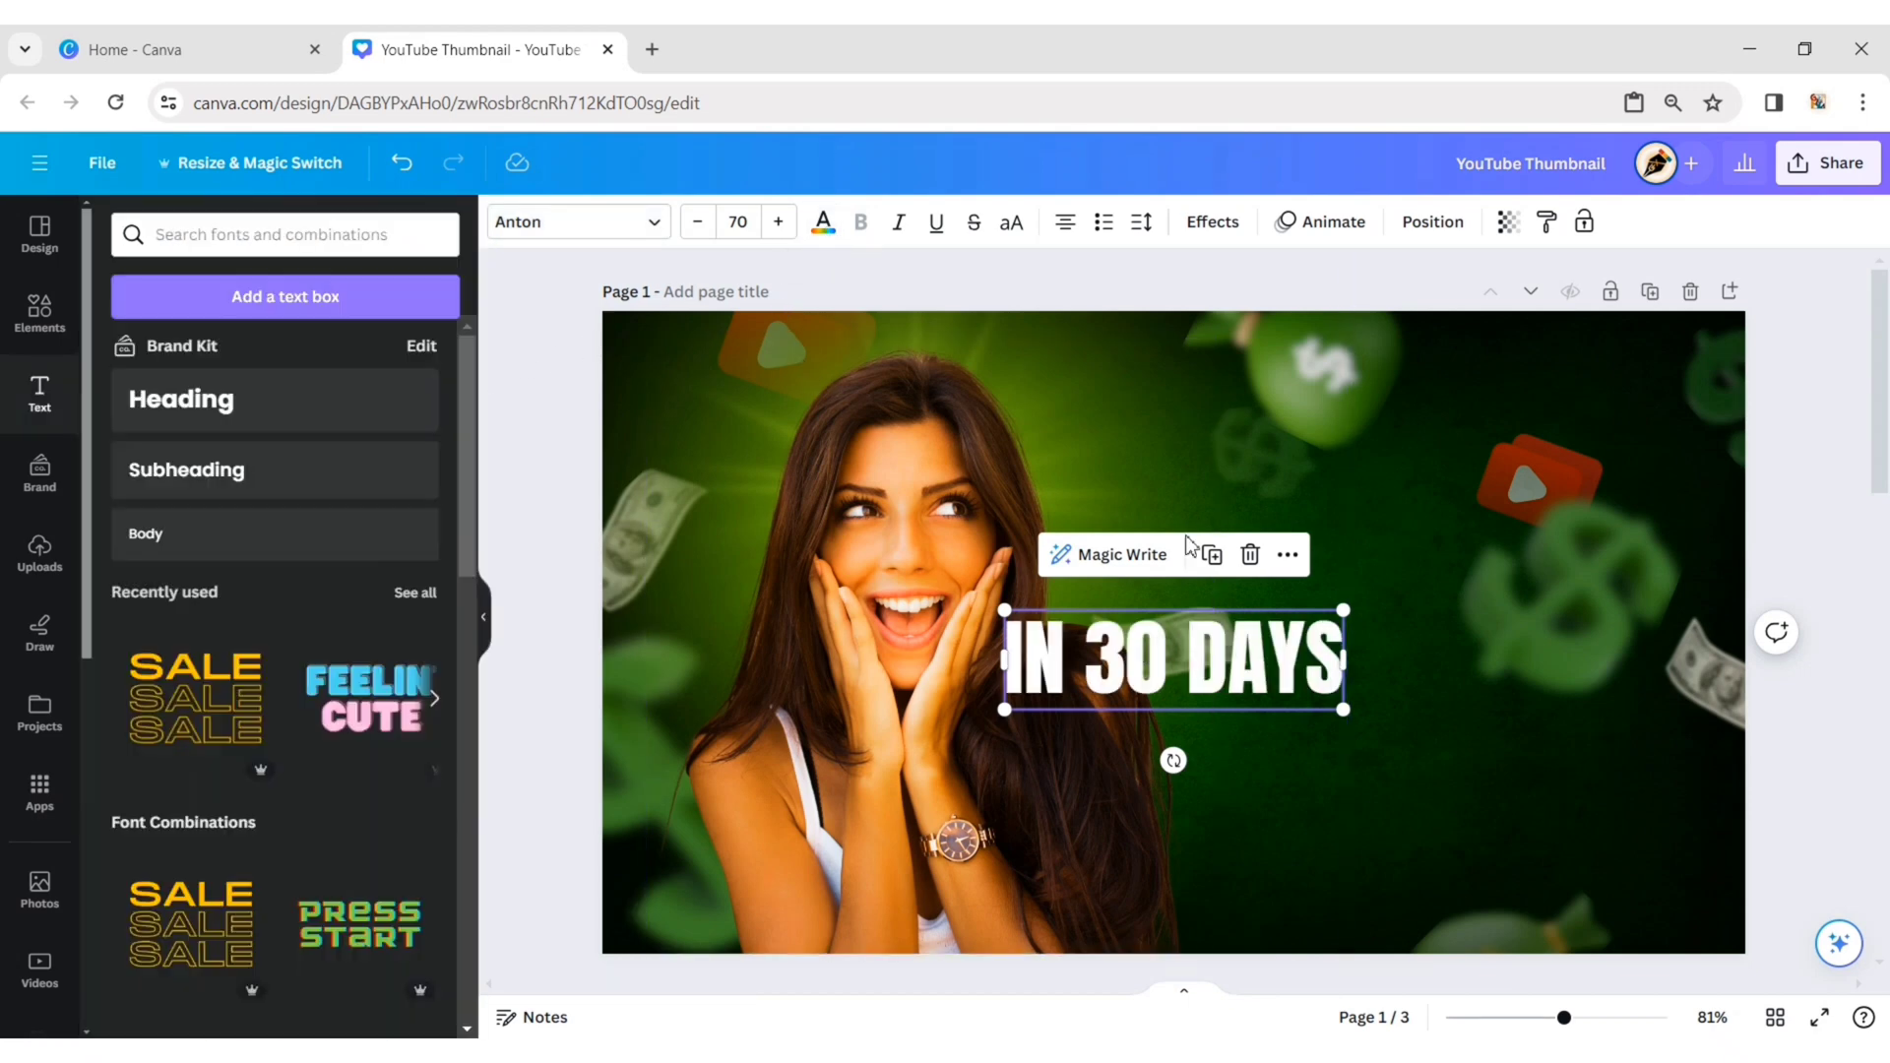
# Move the "IN 30 DAYS" heading to the lower-right area of the page and set its letter spacing to 28
pyautogui.moveTo(1289, 718); pyautogui.dragTo(1486, 853)
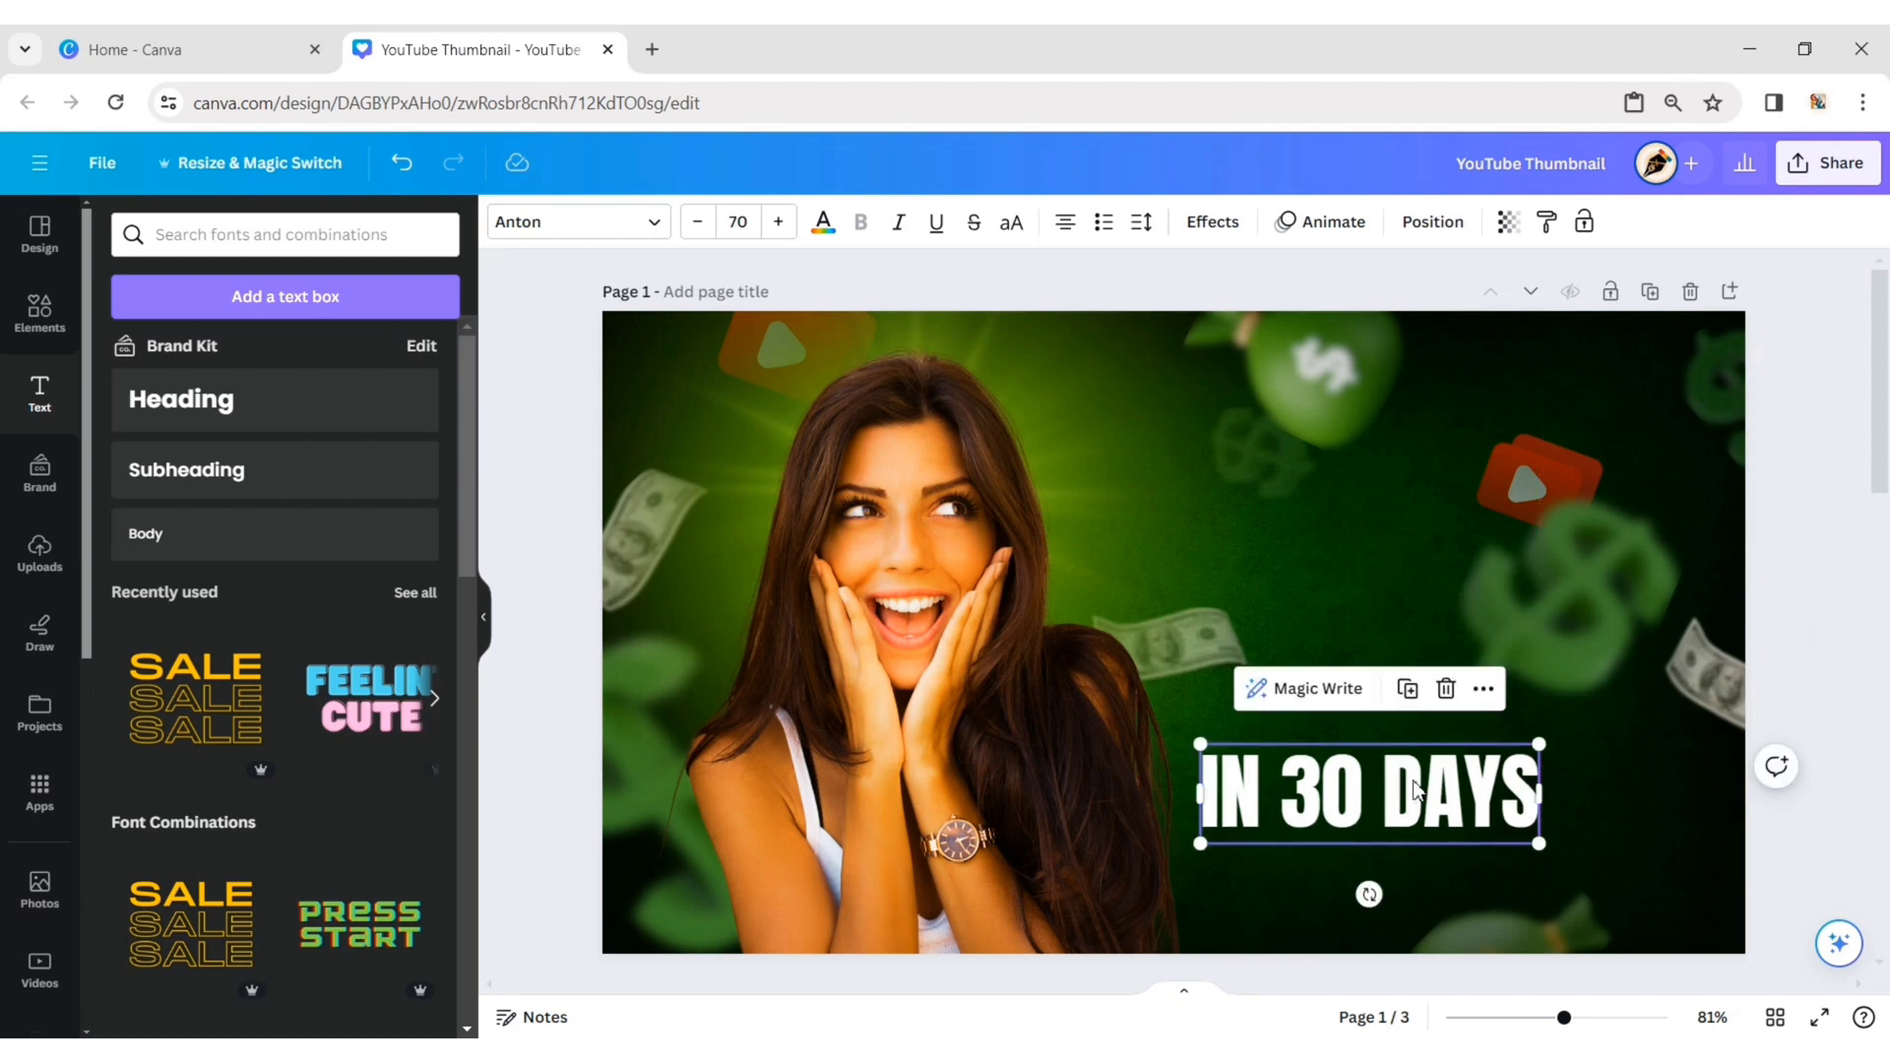
pyautogui.moveTo(1405, 787); pyautogui.dragTo(1404, 770)
pyautogui.click(1141, 221)
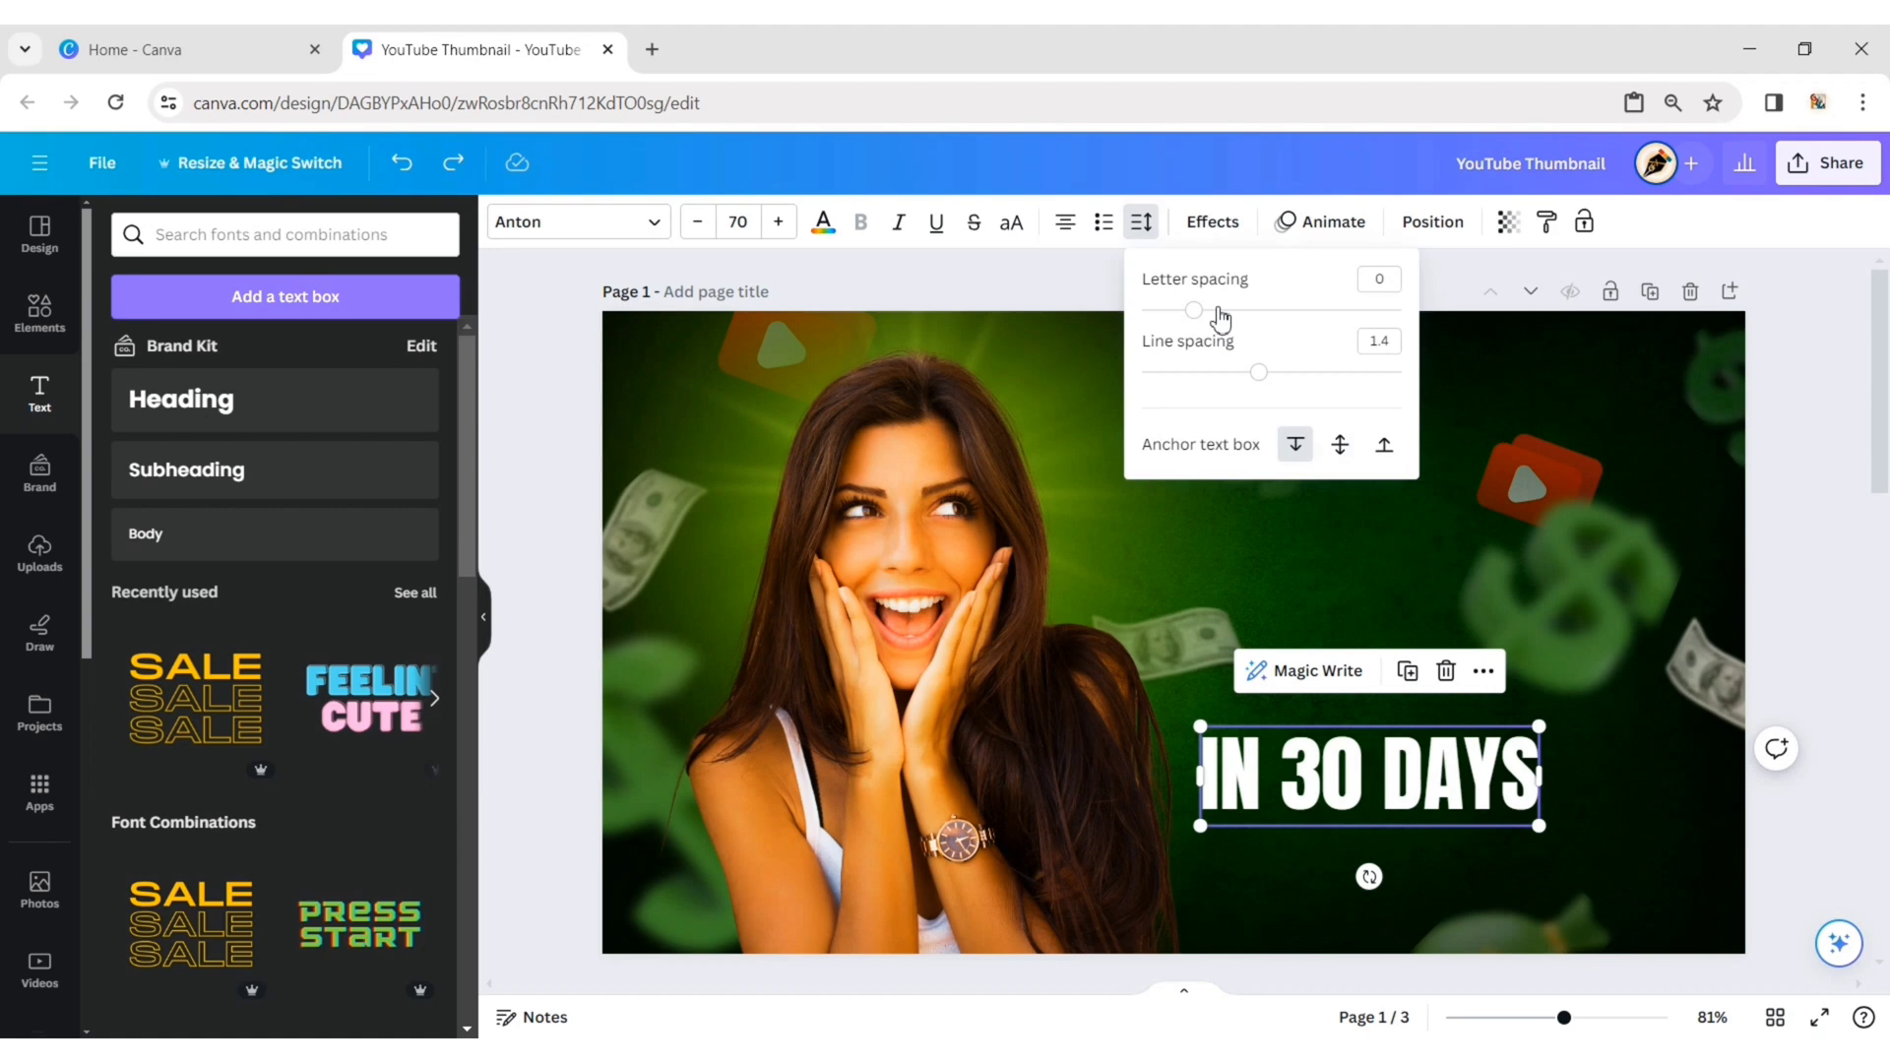
pyautogui.moveTo(1198, 321); pyautogui.dragTo(1206, 317)
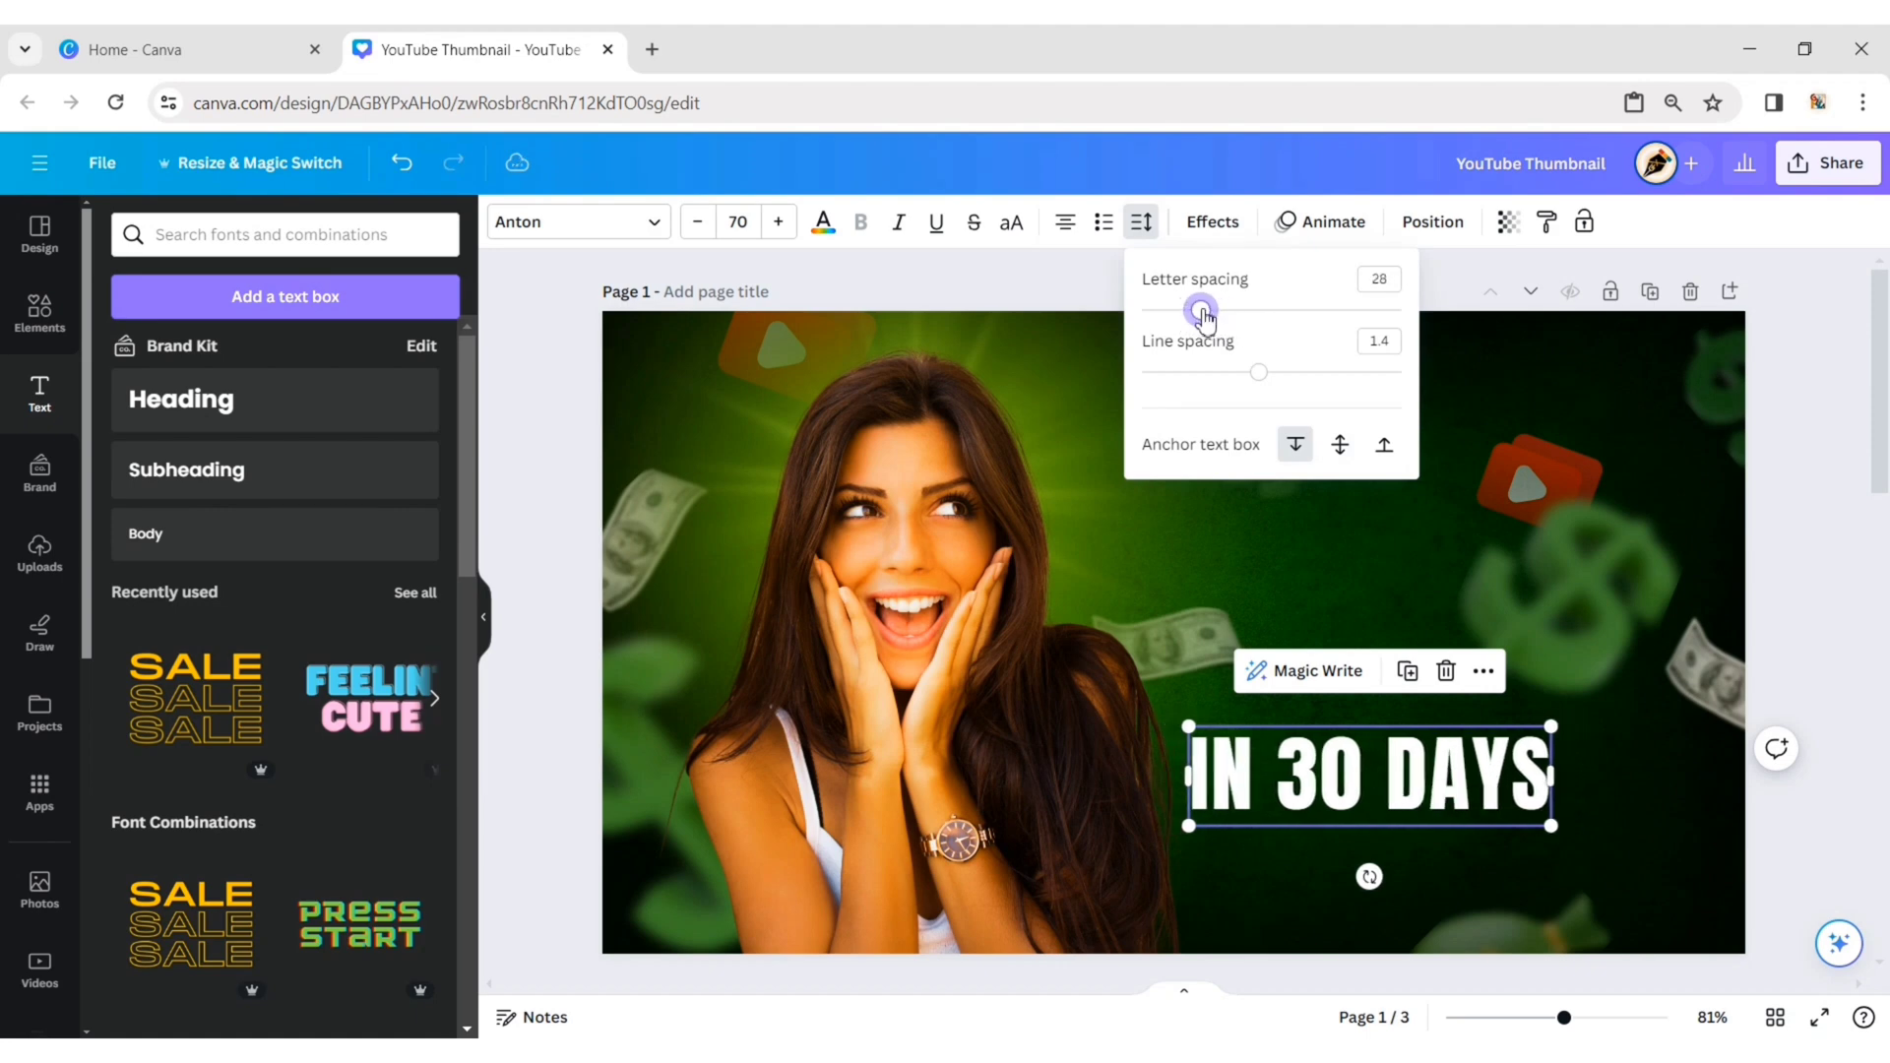
pyautogui.click(1814, 645)
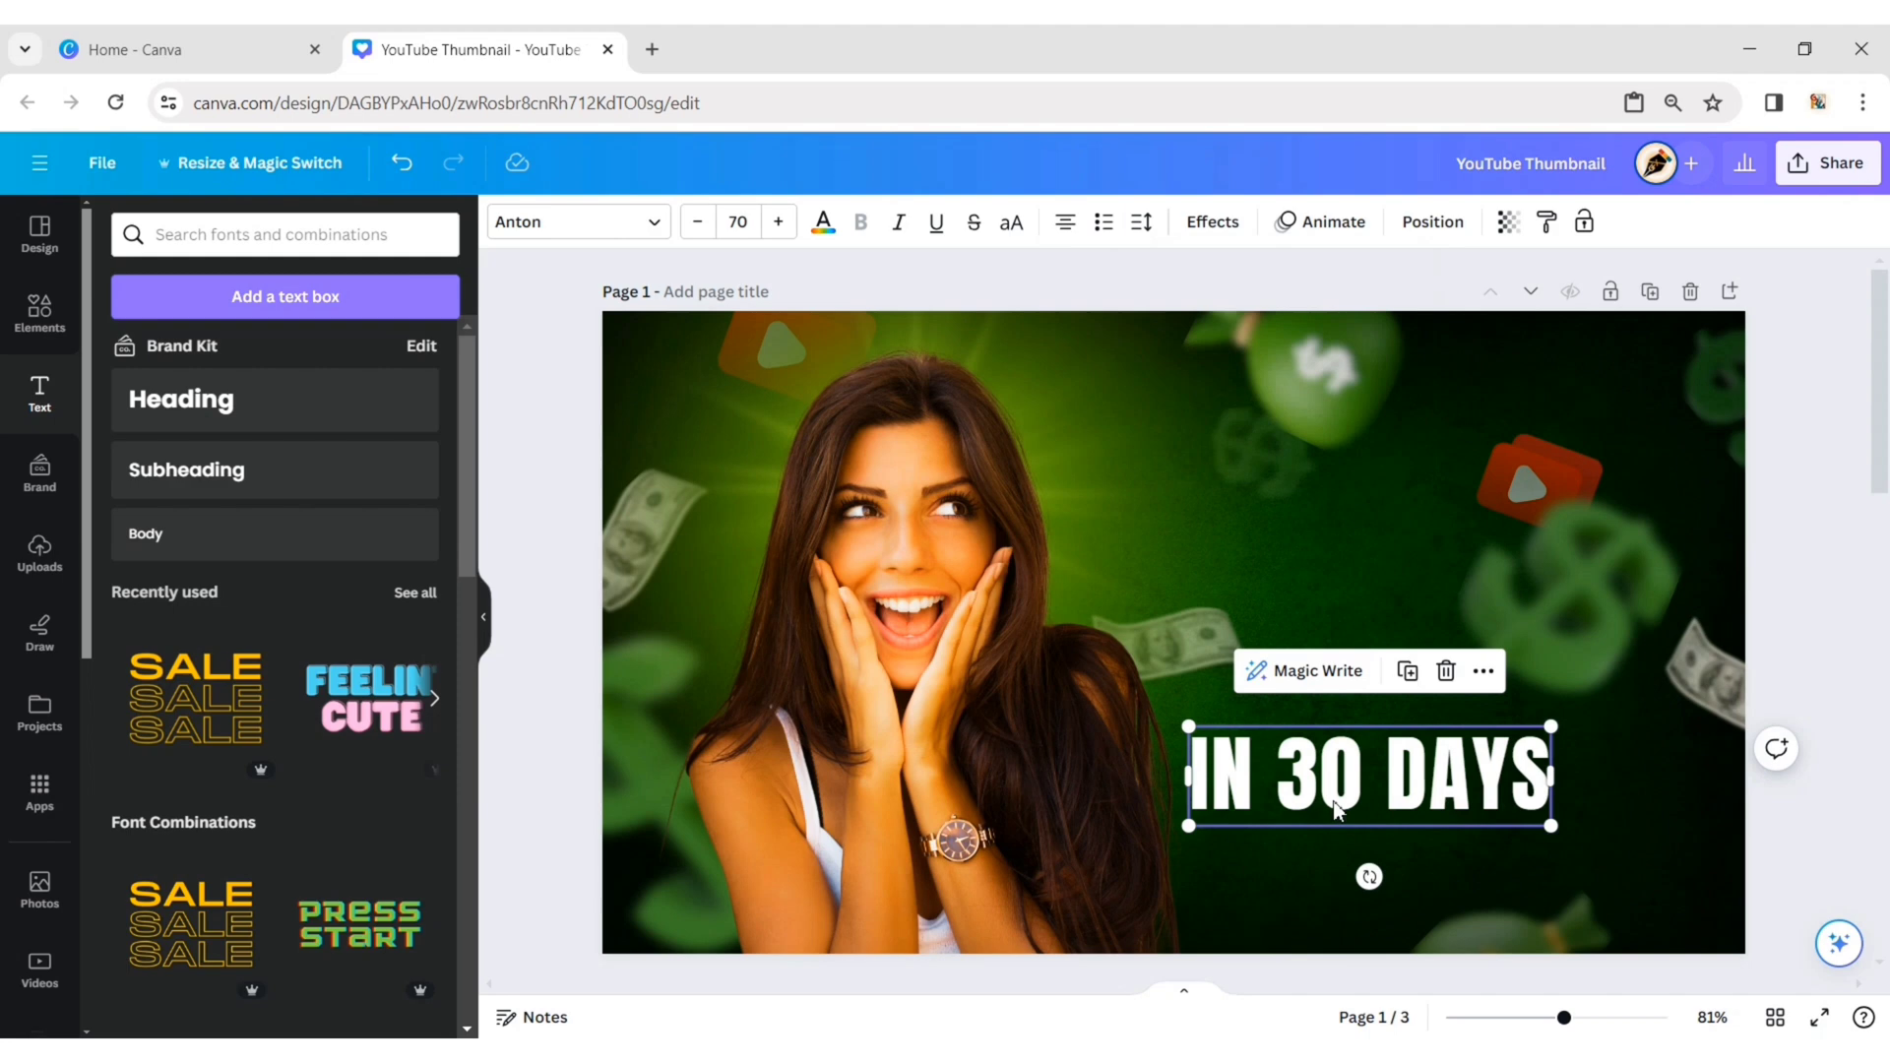
# Apply the Neon text effect to the "IN 30 DAYS" heading and shift it slightly toward the lower-right corner
pyautogui.moveTo(1337, 809); pyautogui.dragTo(1351, 818)
pyautogui.click(1222, 222)
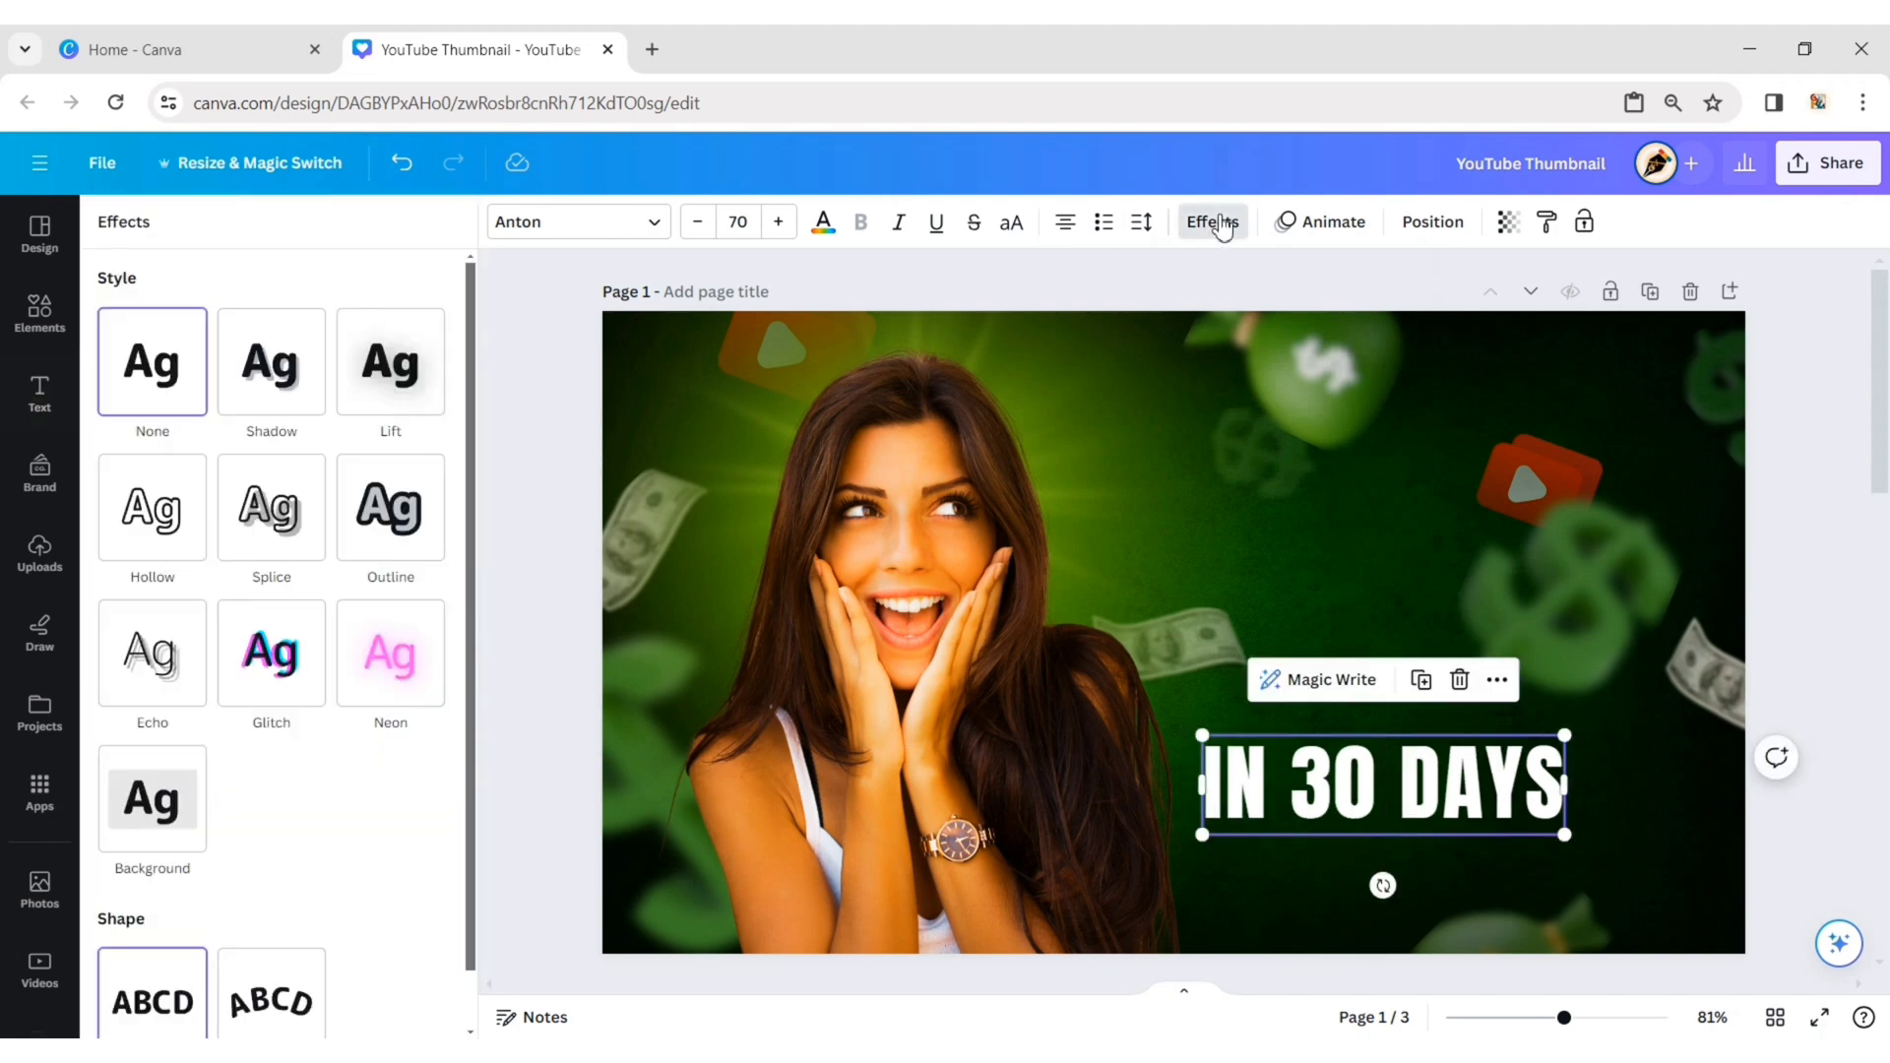
pyautogui.click(406, 681)
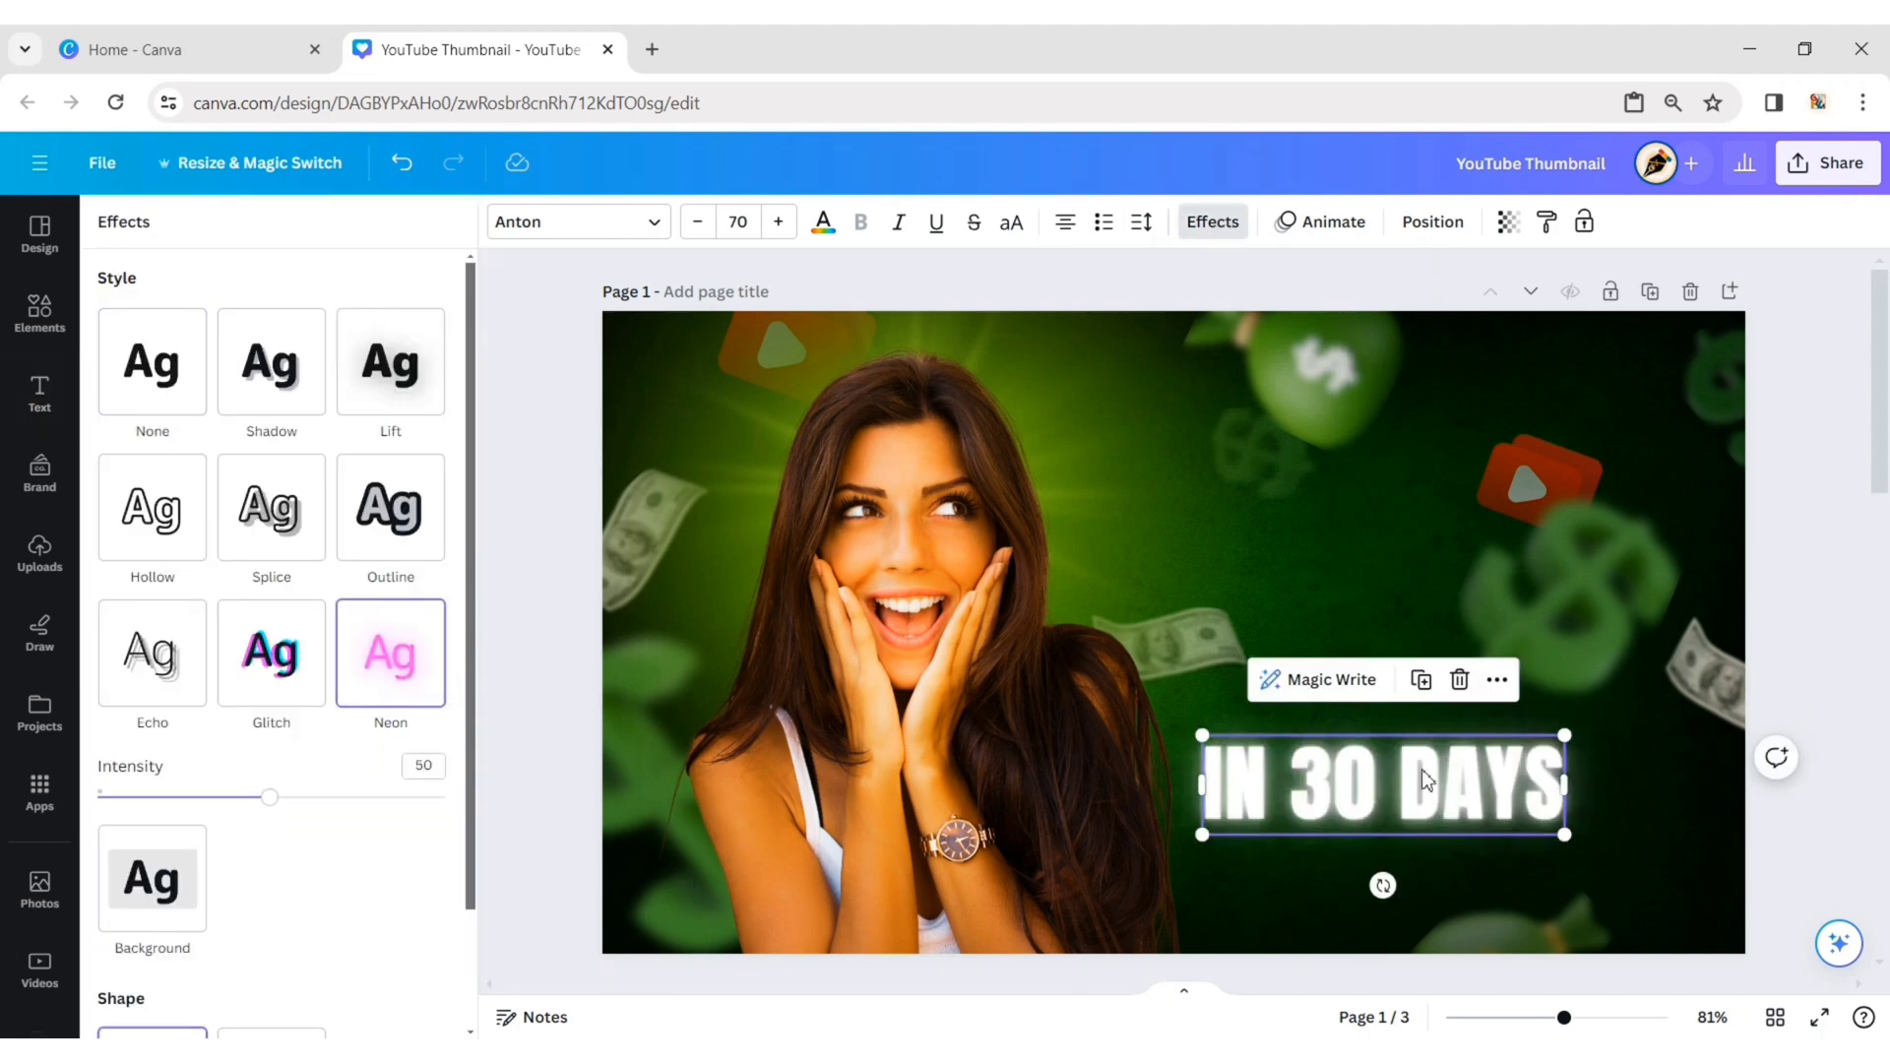
pyautogui.moveTo(1433, 796); pyautogui.dragTo(1447, 796)
# Duplicate the "IN 30 DAYS" heading, place the copy directly below it, and change the copy's text to "MONETIZED!"
pyautogui.click(1434, 689)
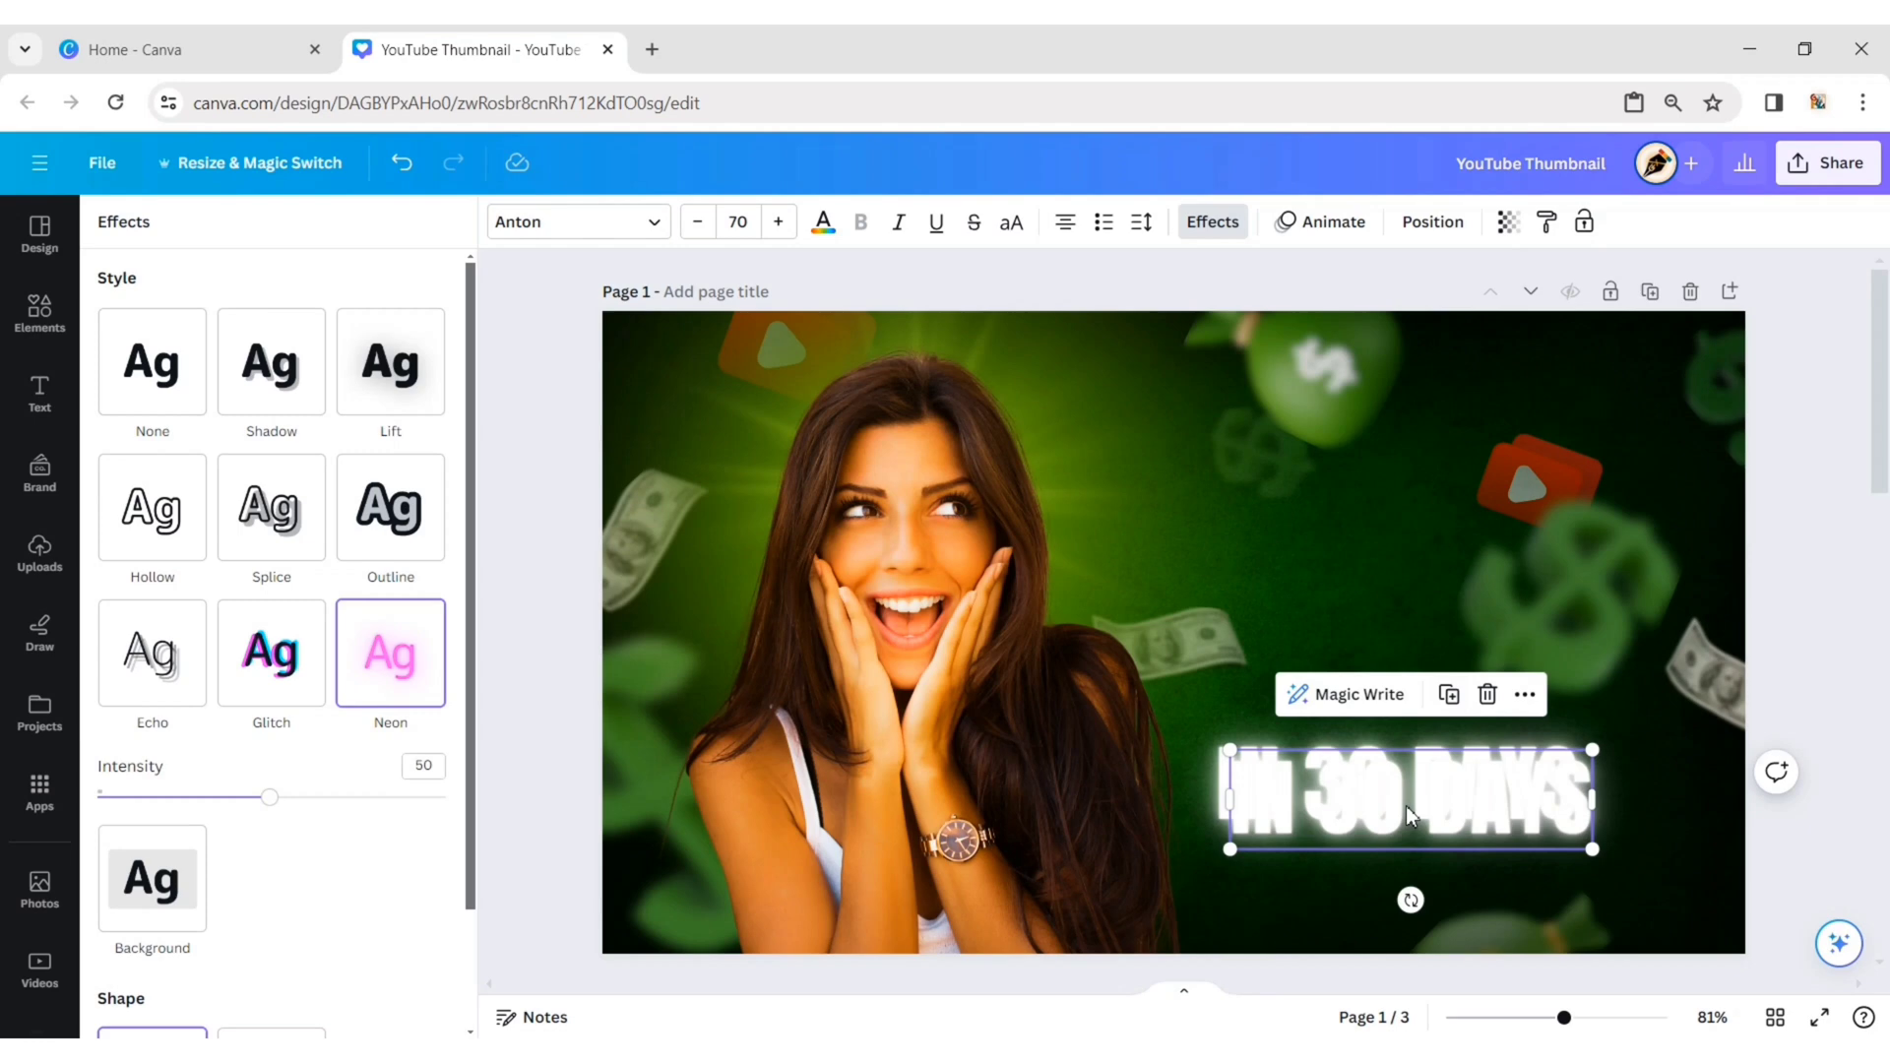
pyautogui.click(1376, 895)
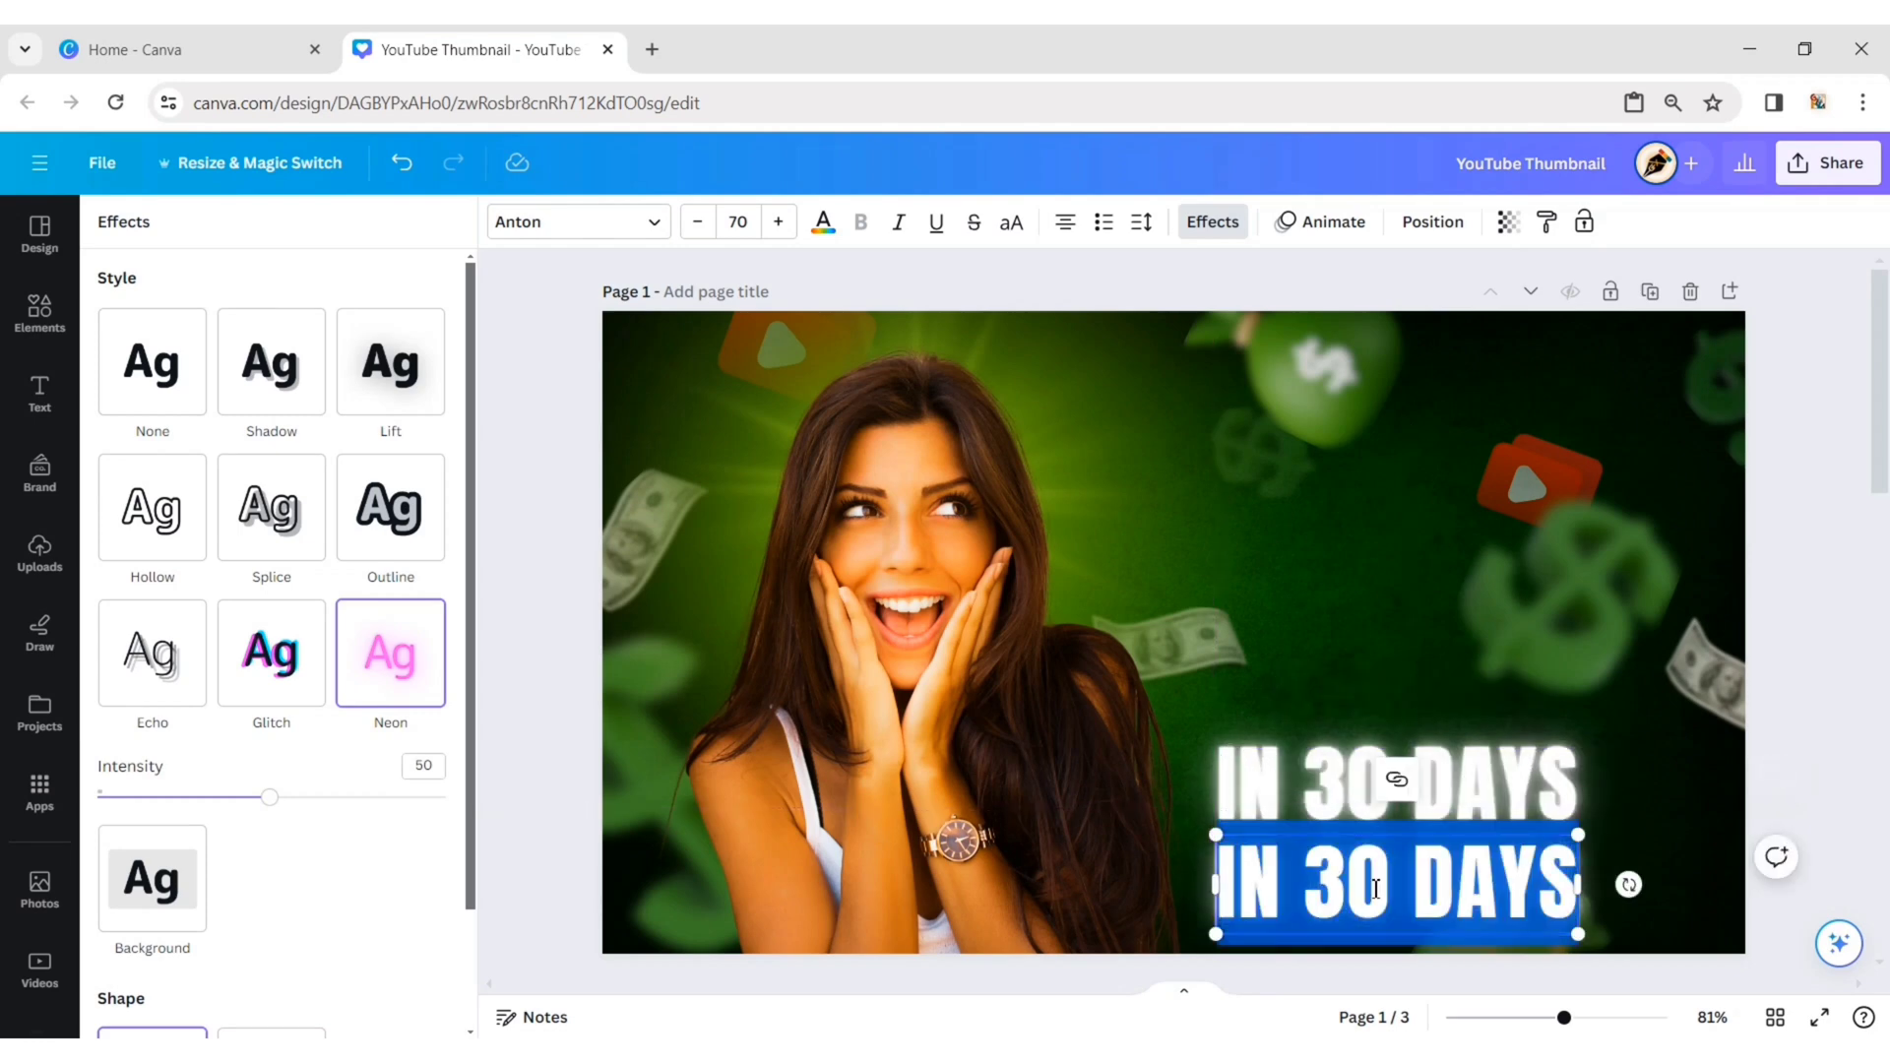
pyautogui.write('MONE')
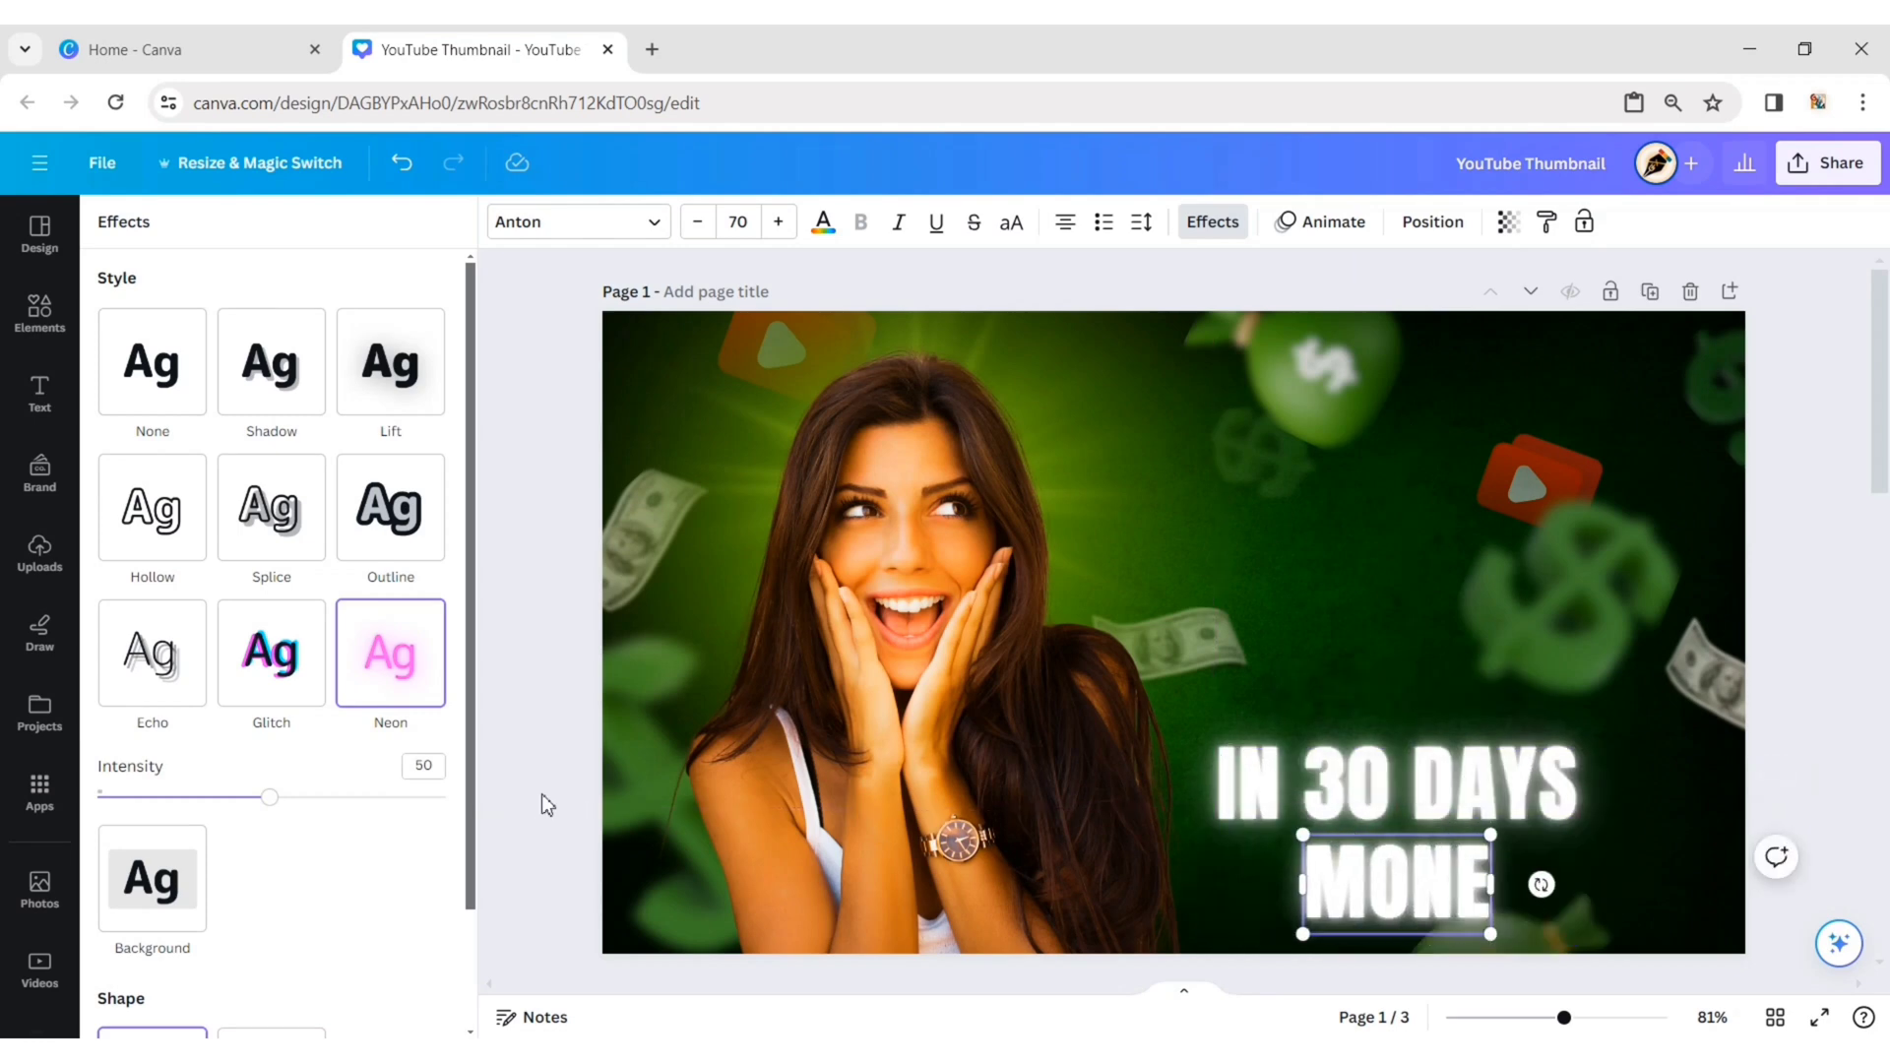
pyautogui.write('TIZED!')
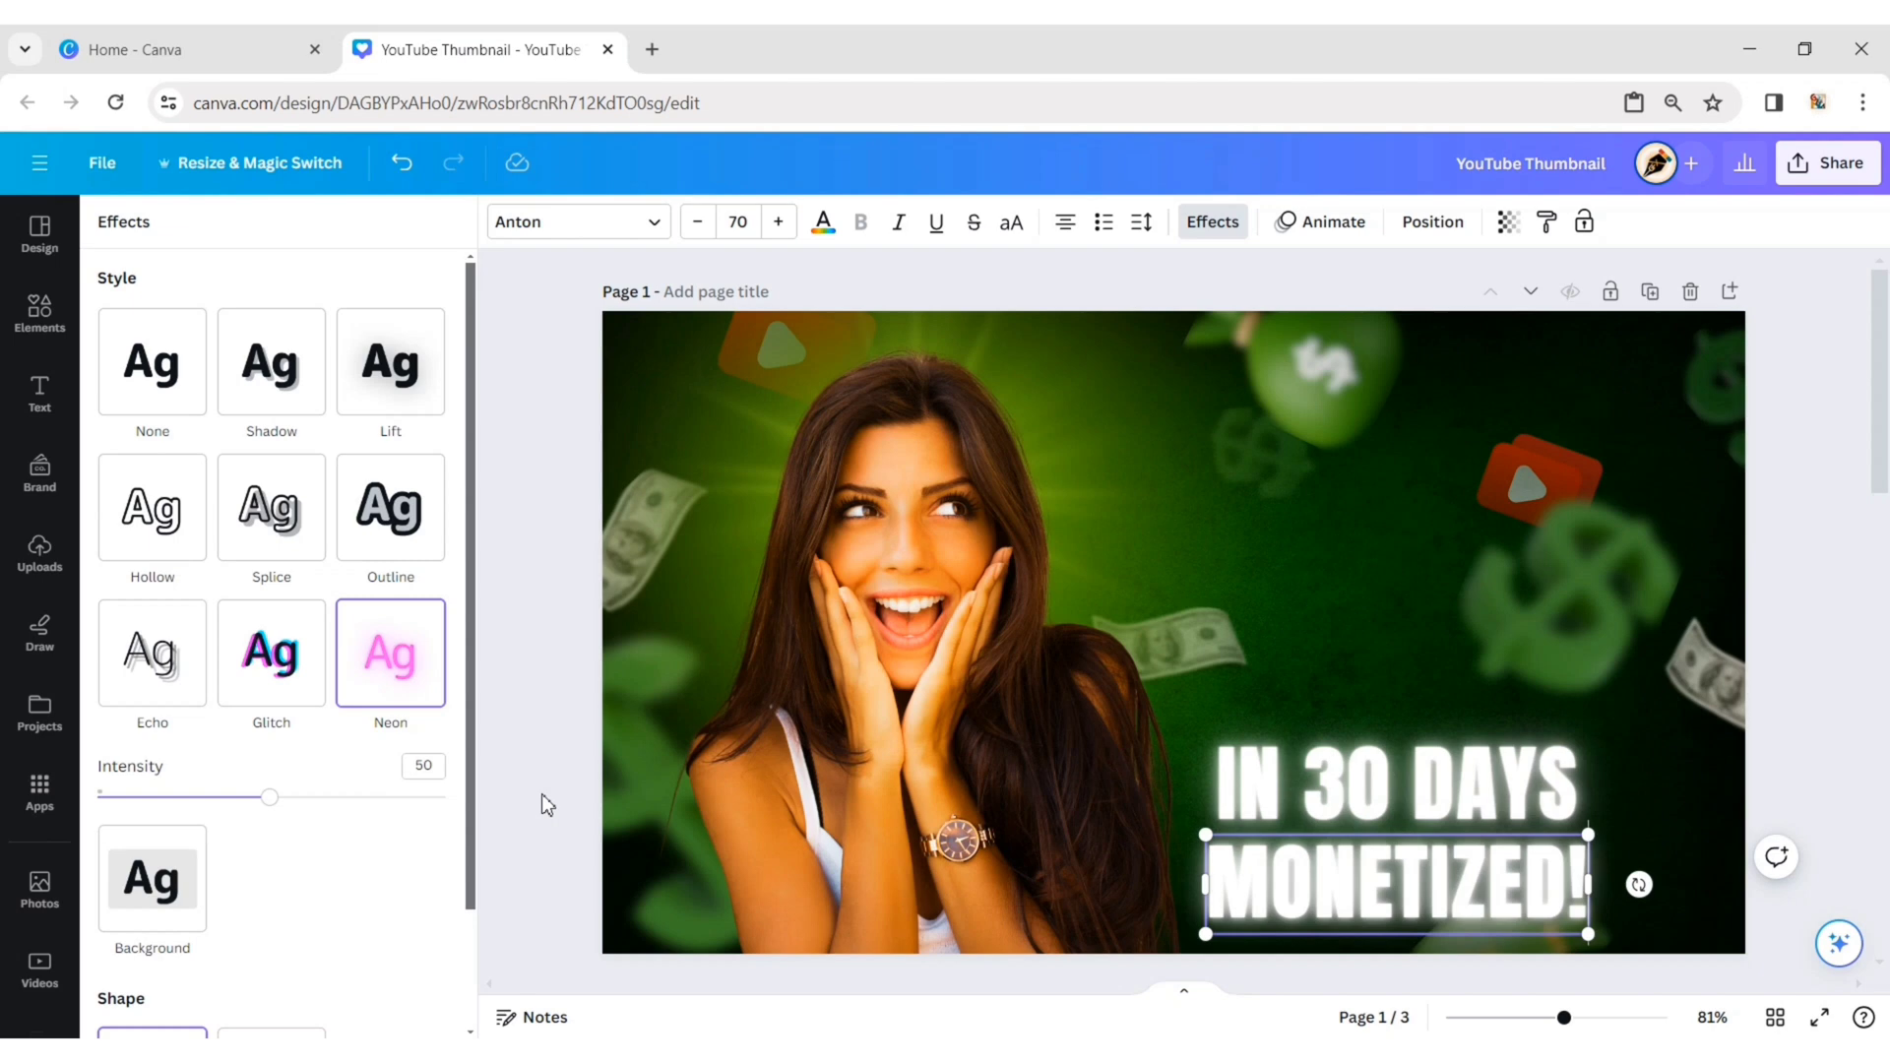
# Set the "MONETIZED!" heading to size 95 and fit it into the page's lower-right corner
pyautogui.click(757, 225)
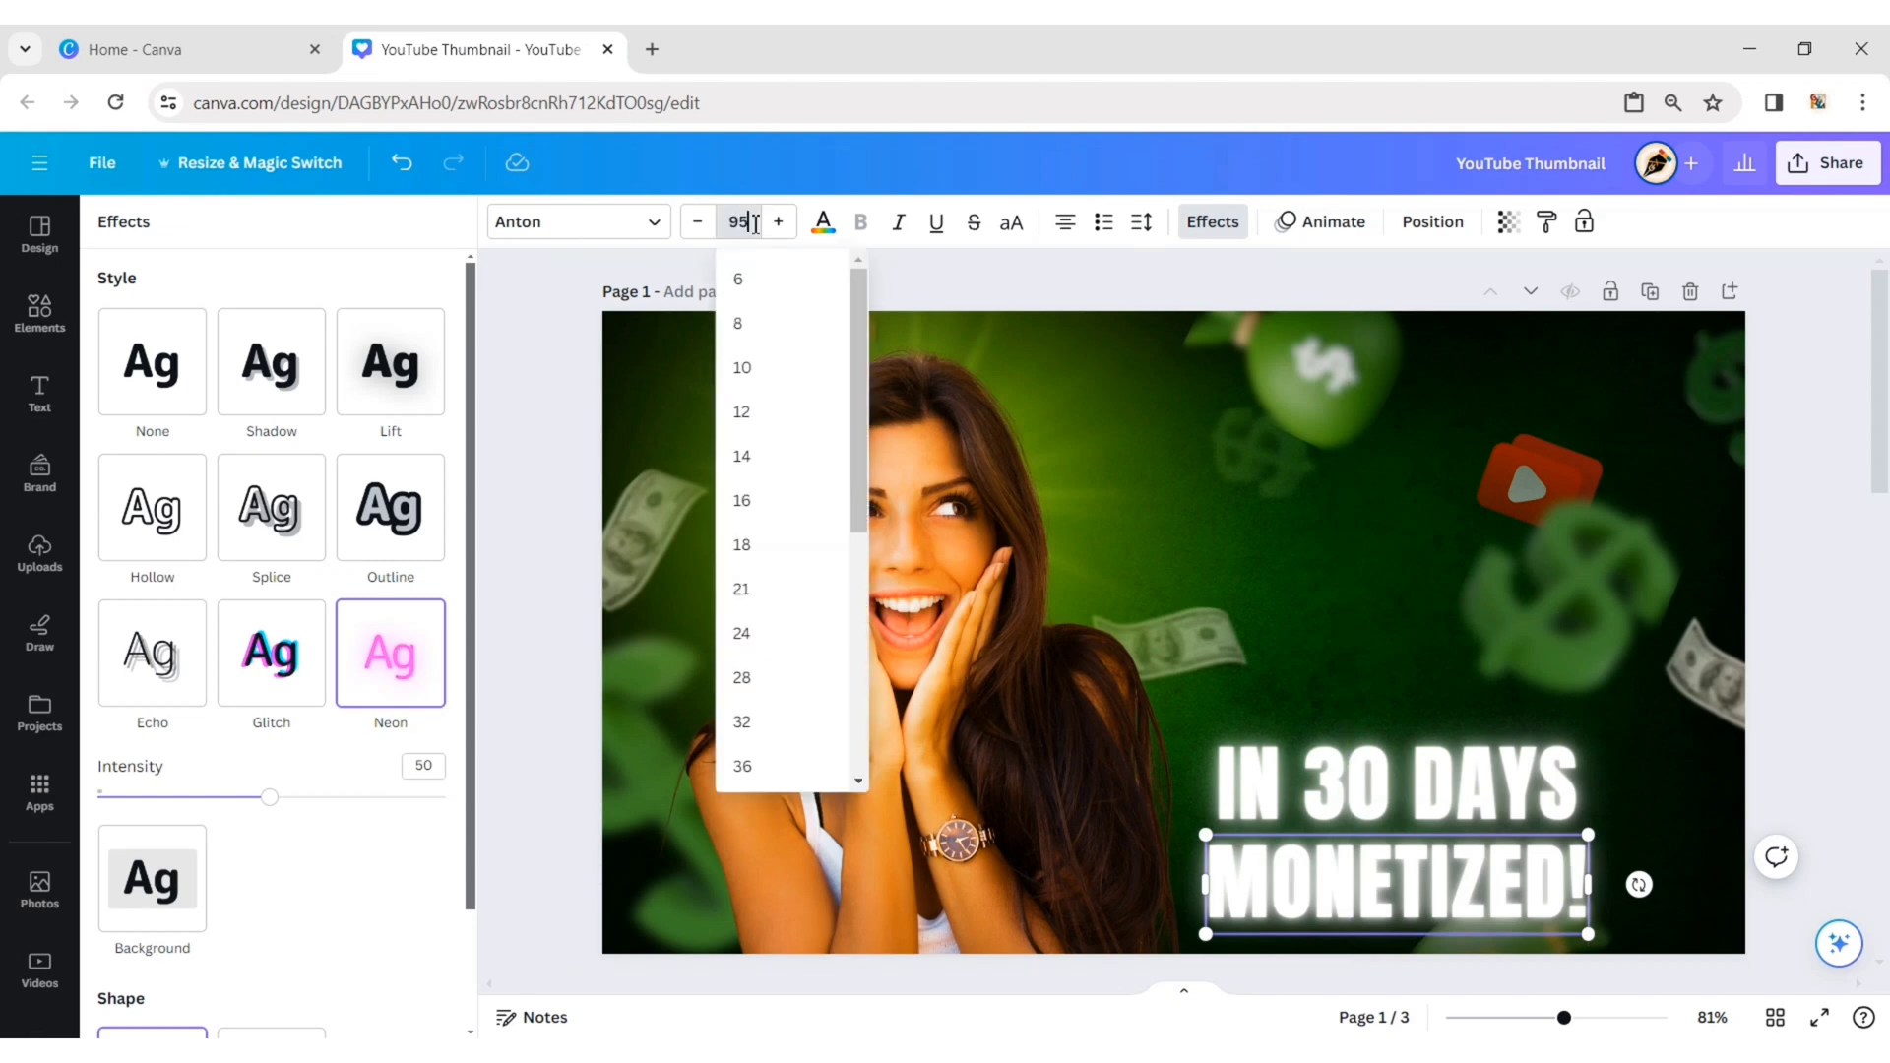
pyautogui.press('Return')
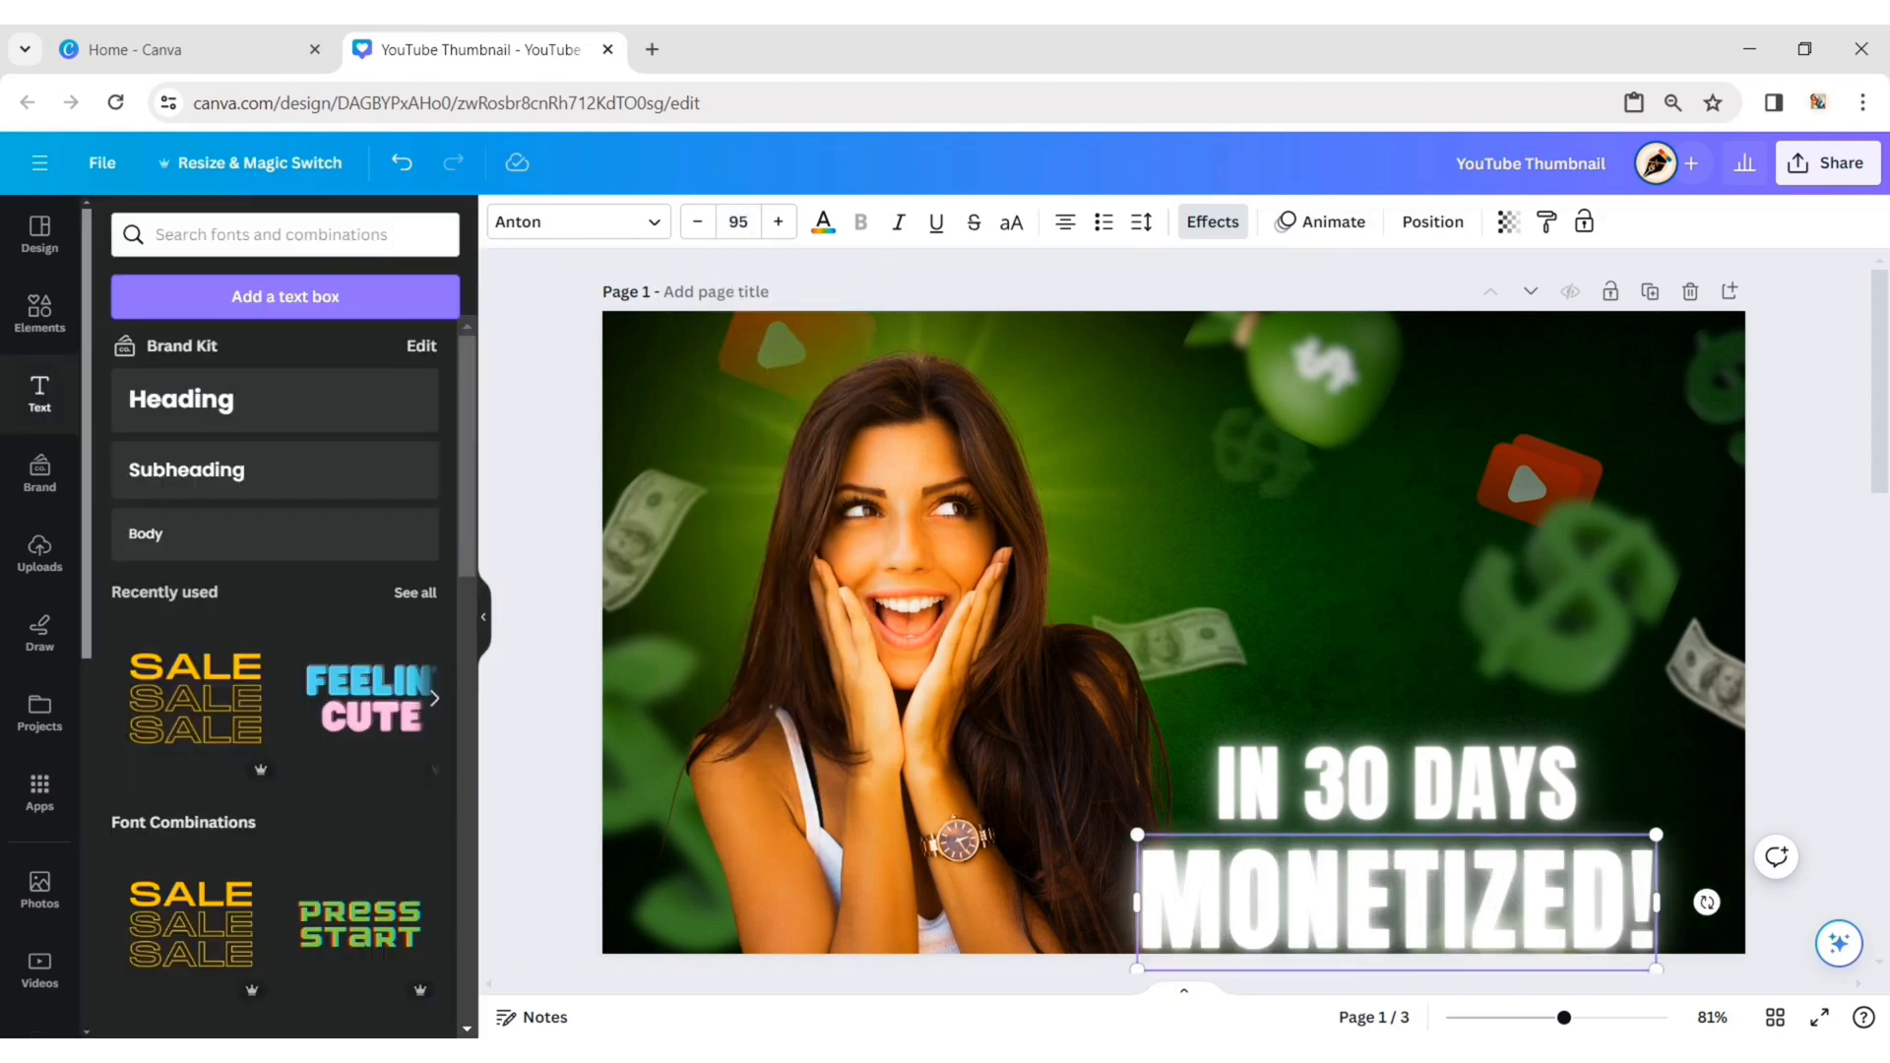
pyautogui.moveTo(1367, 905); pyautogui.dragTo(1434, 899)
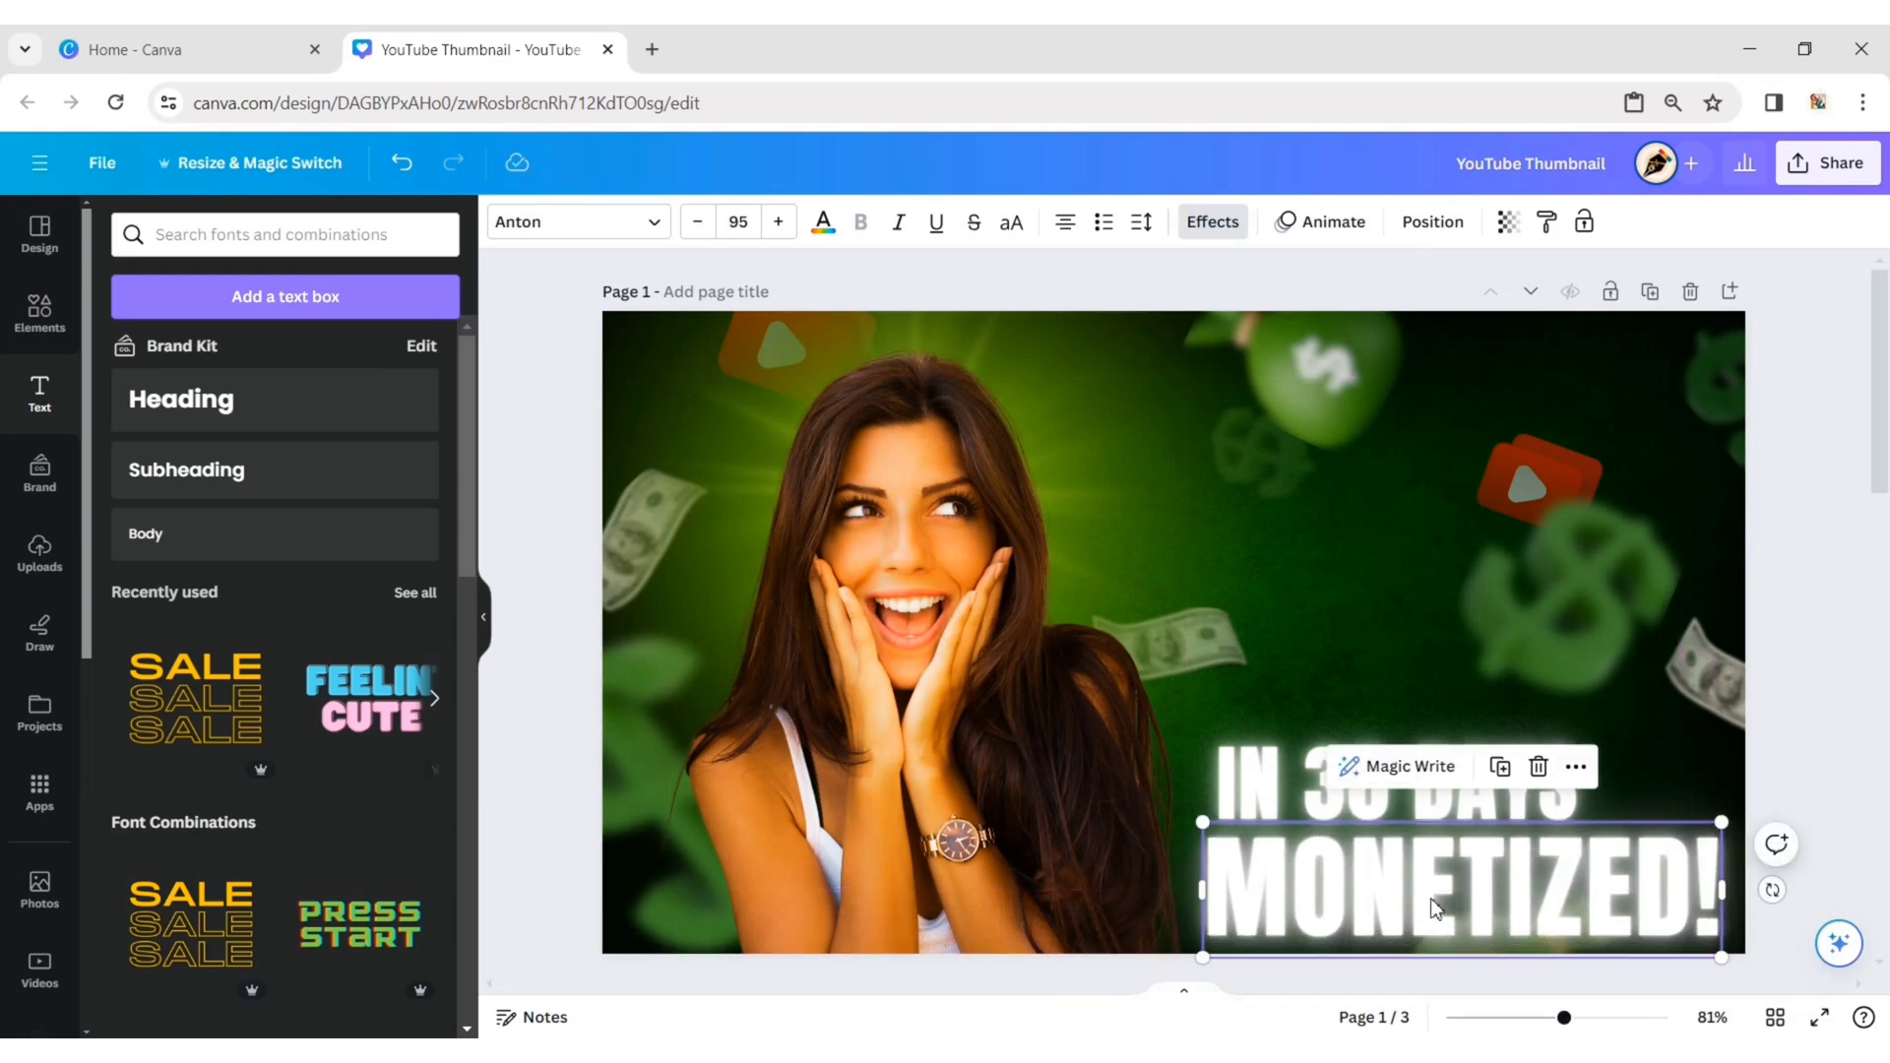
# Left-align the text of both headings and line up "IN 30 DAYS" with the left edge of "MONETIZED!"
pyautogui.click(1300, 766)
pyautogui.moveTo(1348, 787); pyautogui.dragTo(1329, 786)
pyautogui.click(1379, 883)
# Change the text colour of the "MONETIZED!" heading to the document's olive green
pyautogui.click(824, 225)
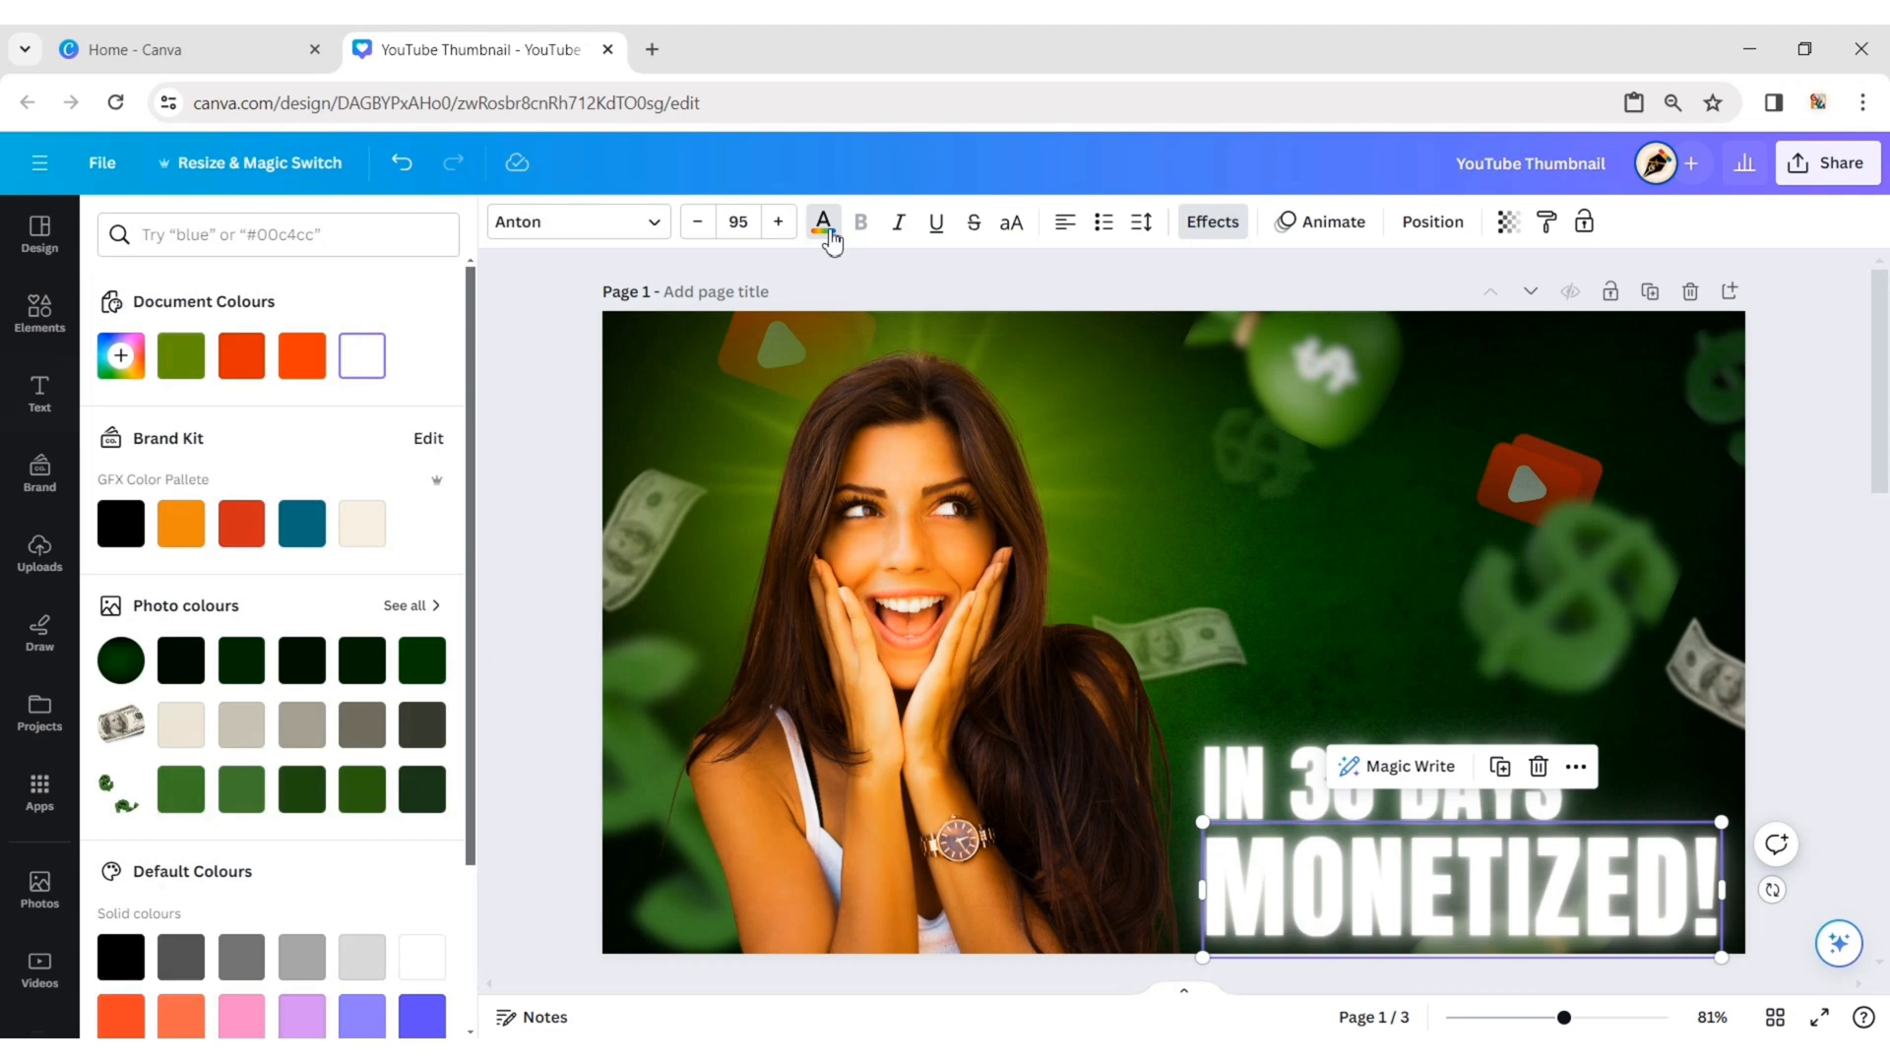
pyautogui.click(179, 366)
pyautogui.click(516, 499)
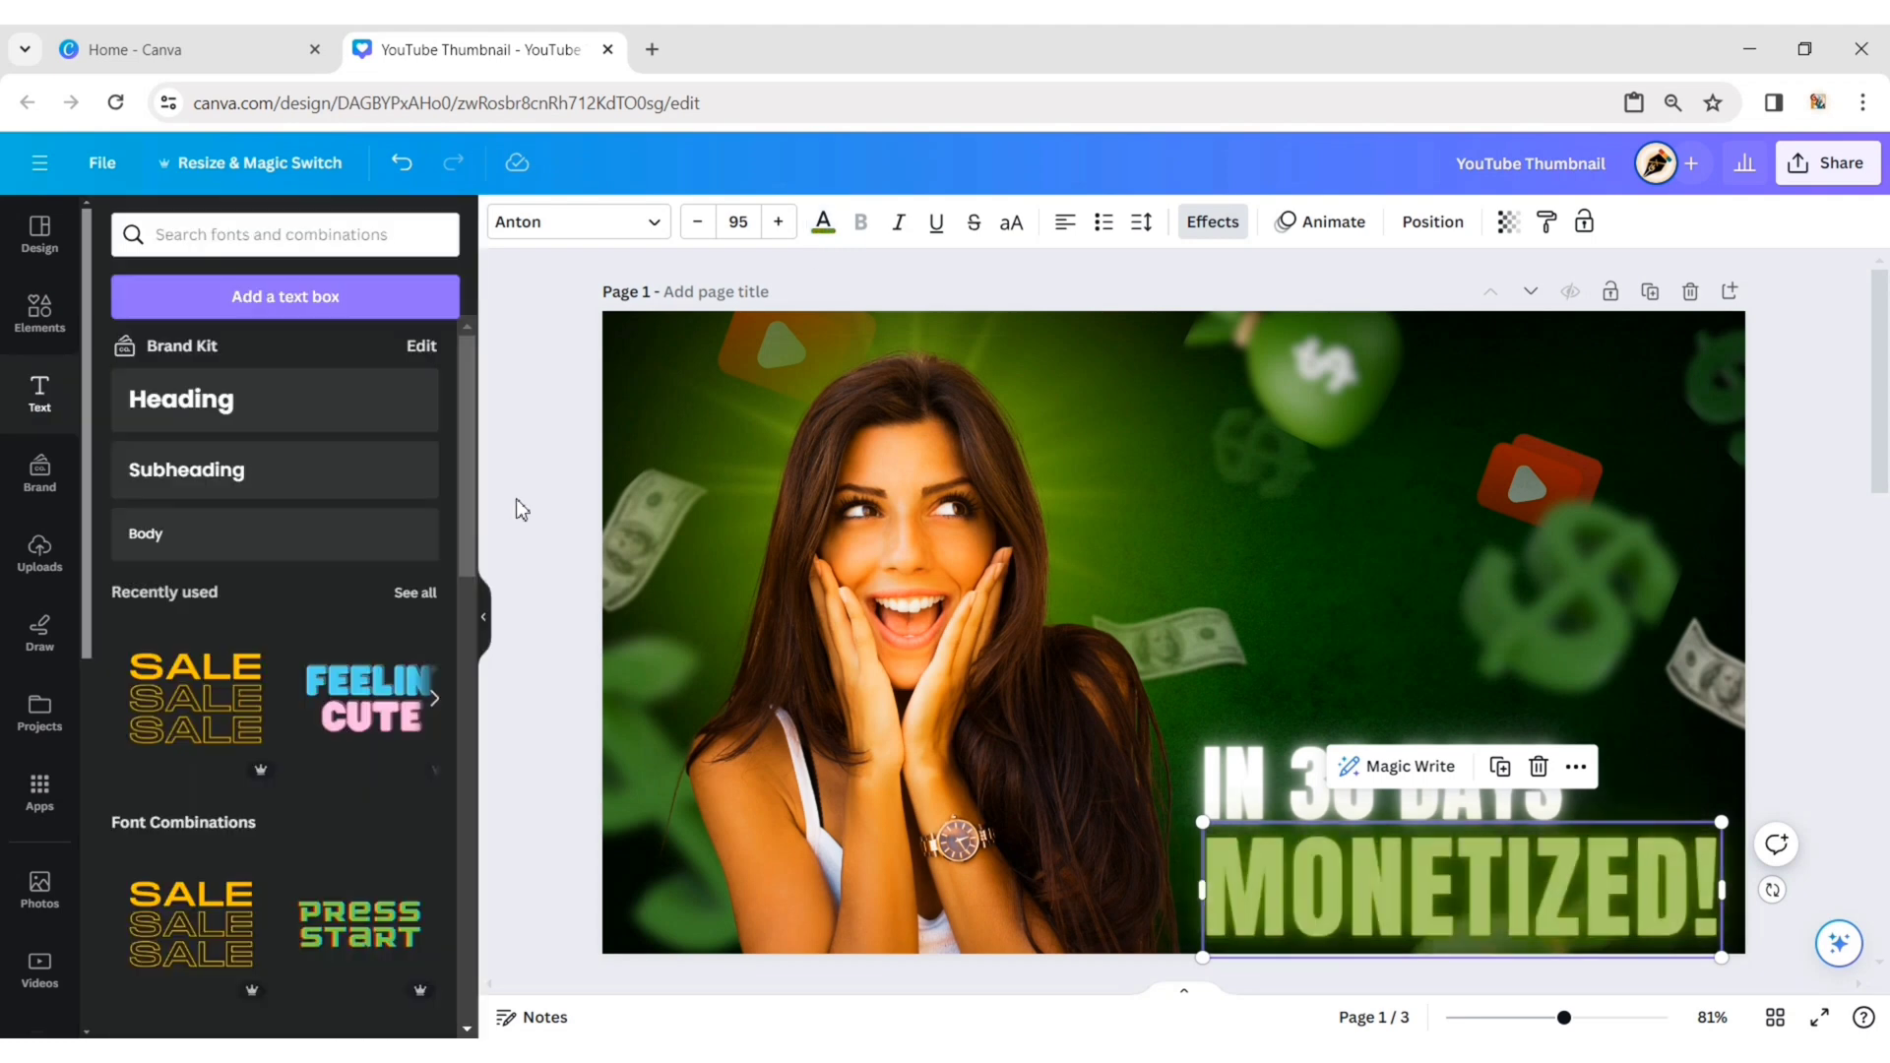
# Fine-tune the horizontal position of "IN 30 DAYS" so its left edge matches the "MONETIZED!" heading, and deselect it
pyautogui.click(1266, 774)
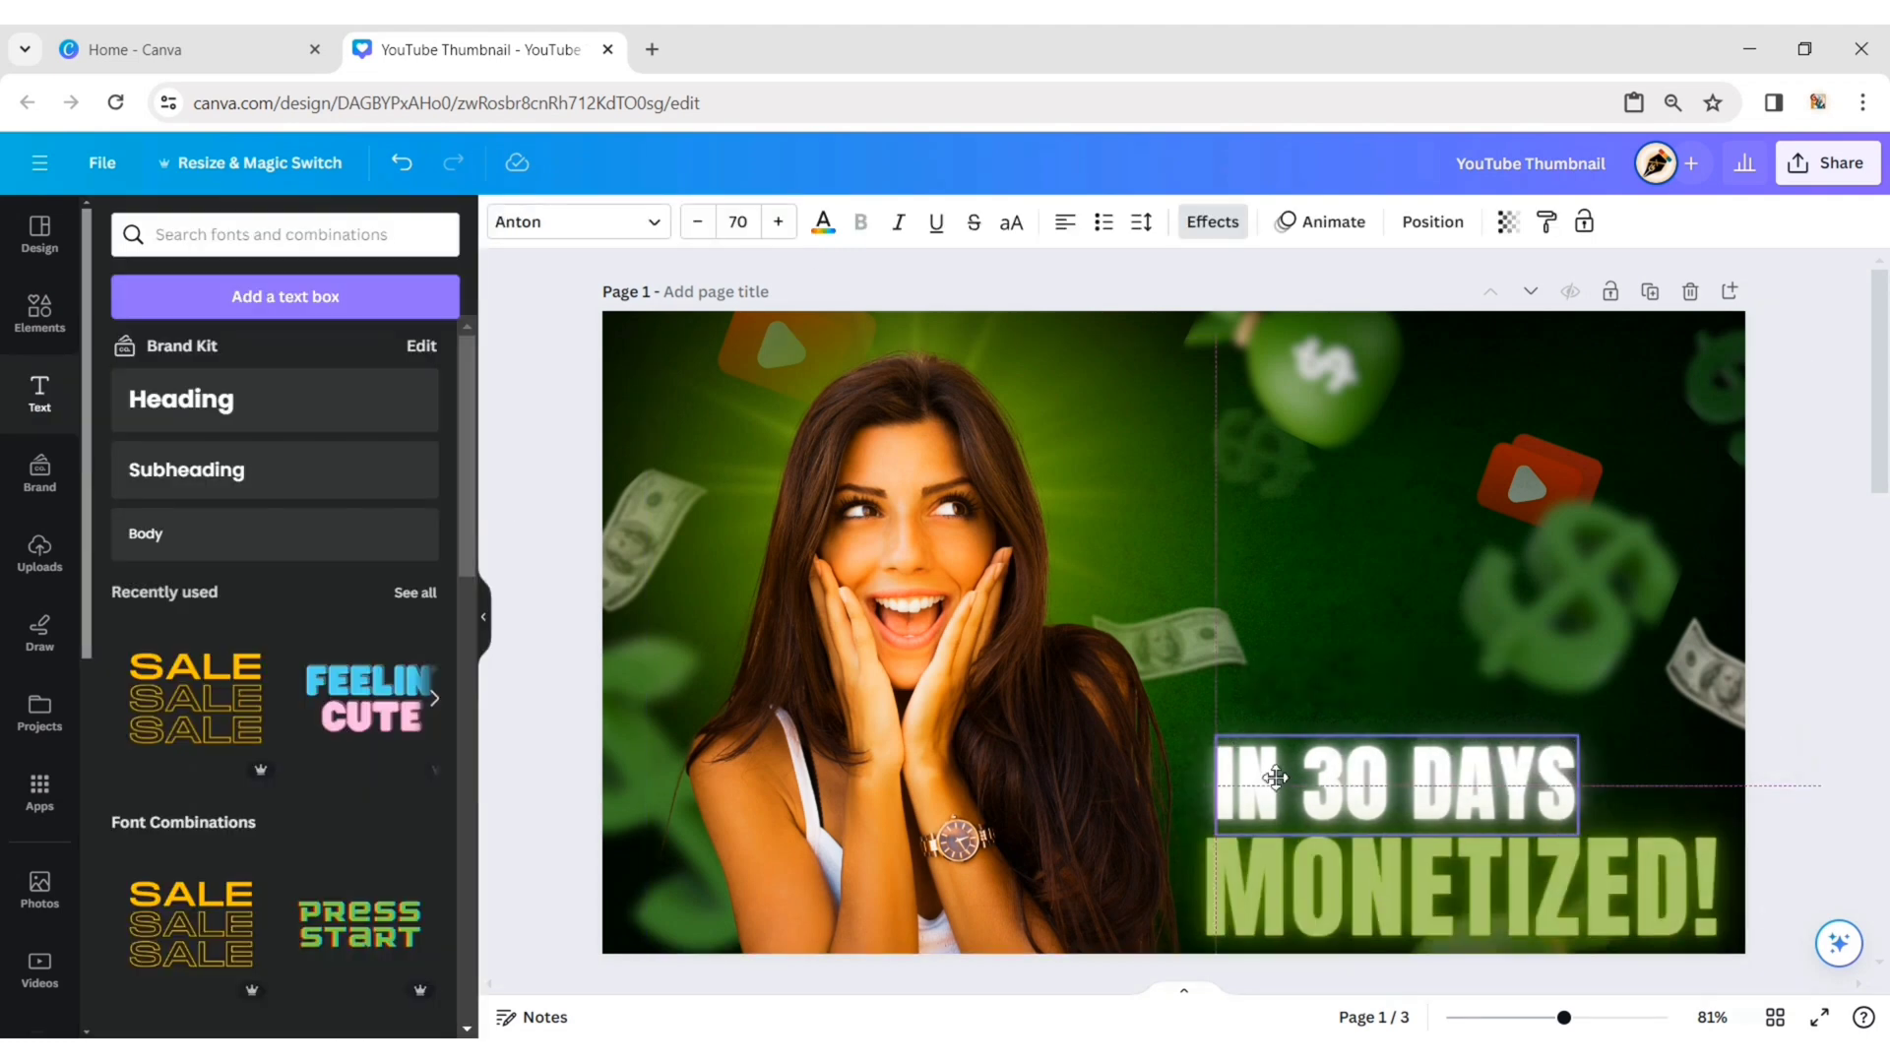
pyautogui.press('Right')
pyautogui.press('Right')
pyautogui.press('Right')
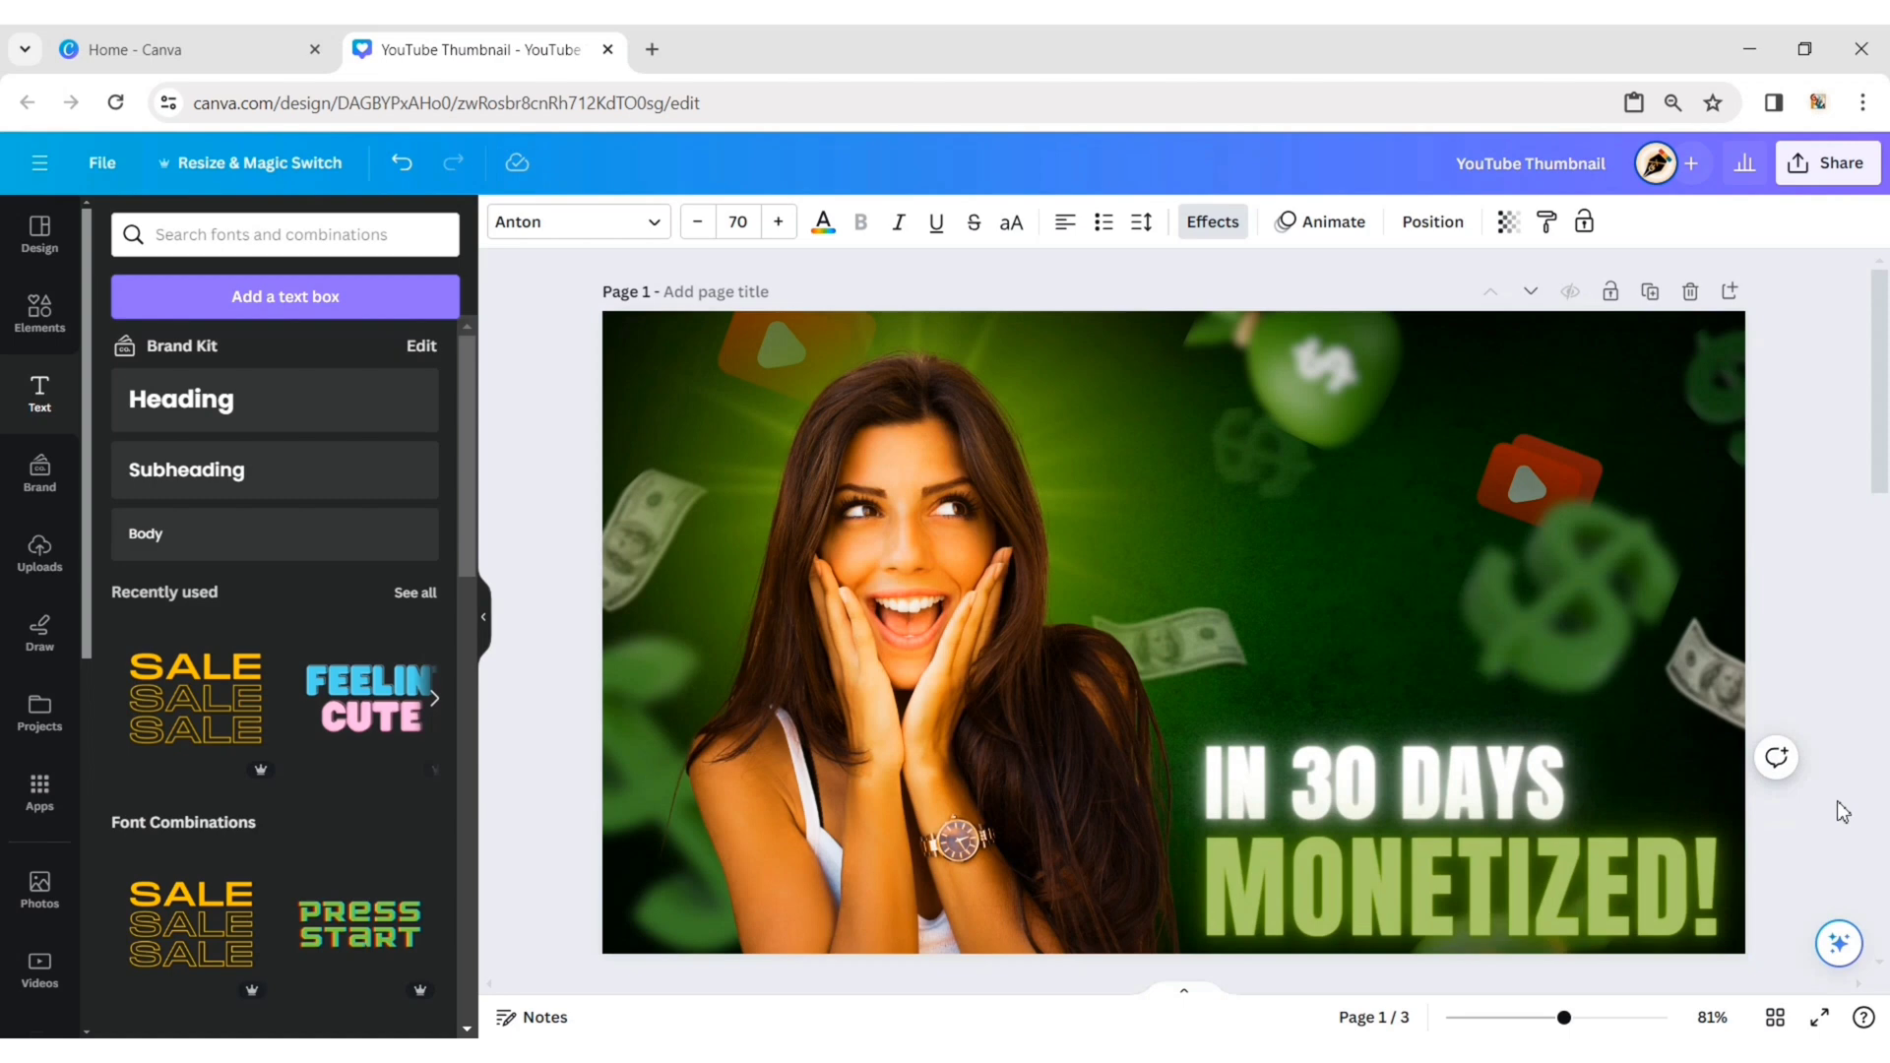
pyautogui.click(1844, 811)
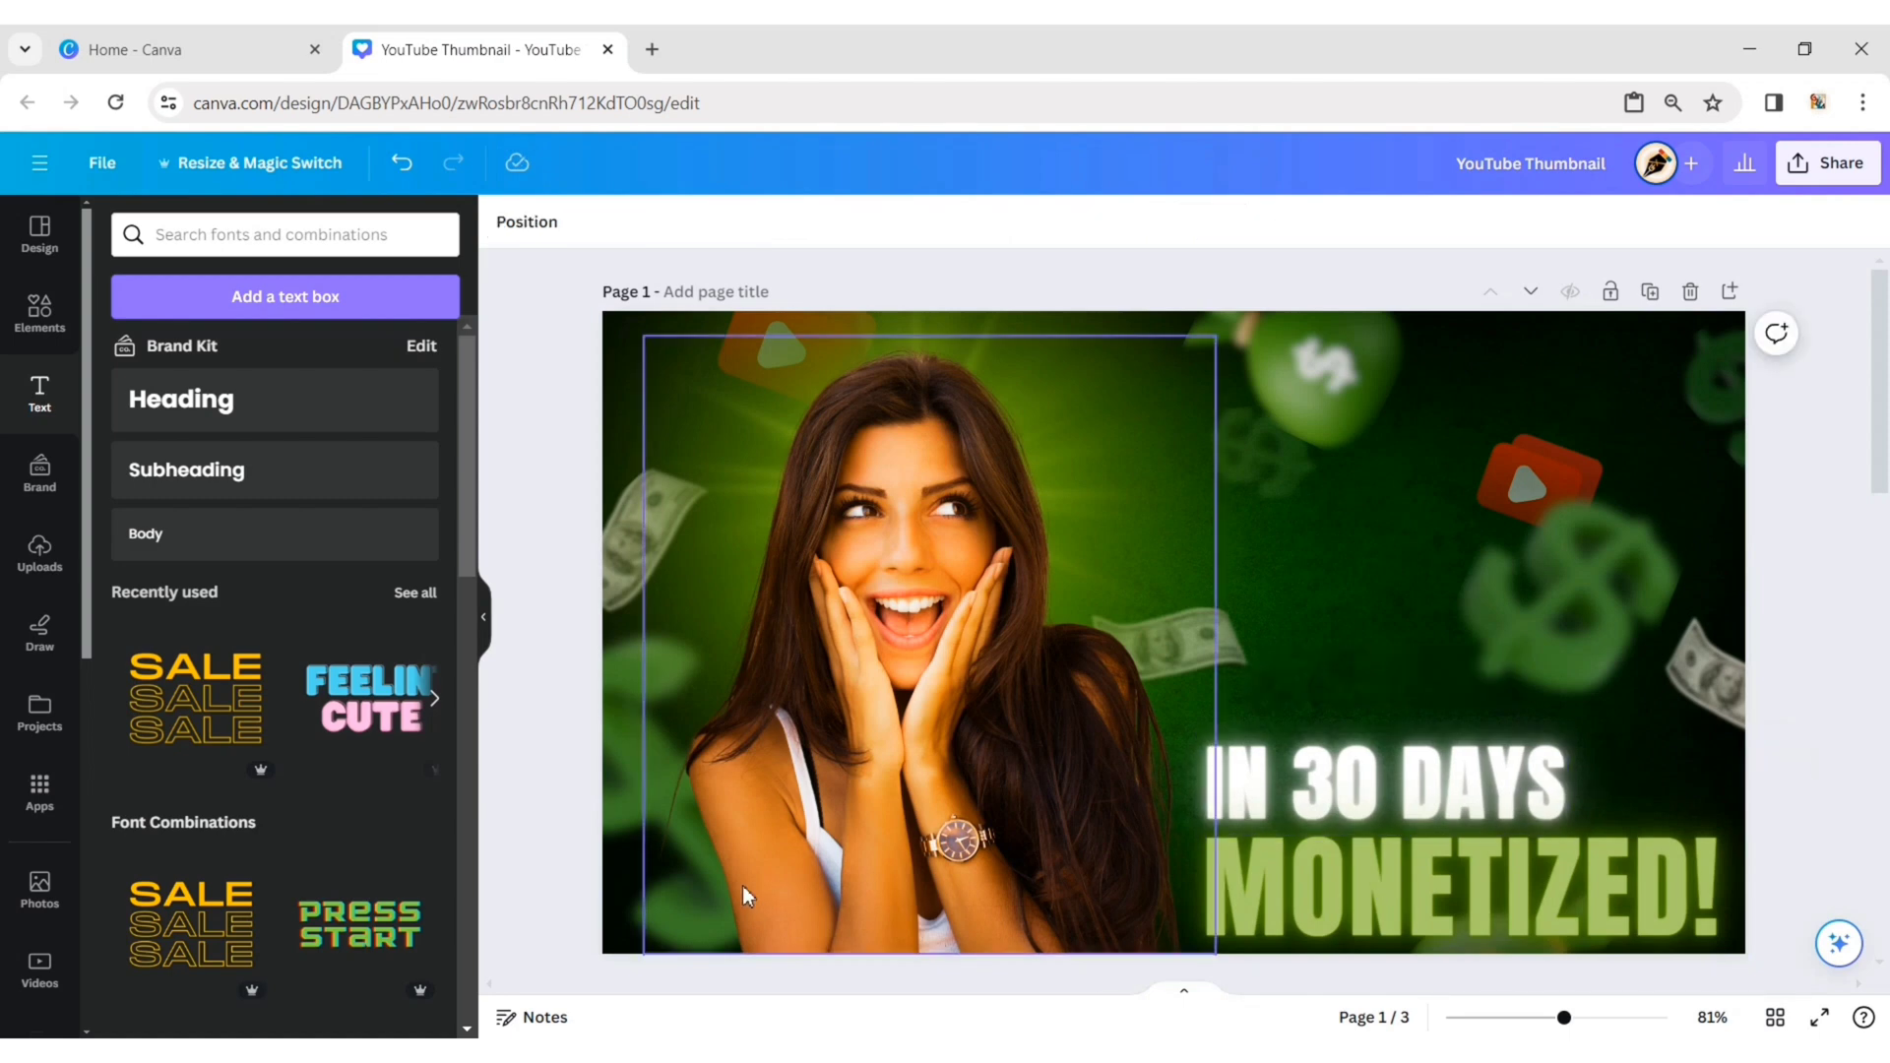
# Add a black gradient from the "shadow" graphics and enlarge it to span the page's full width along the bottom edge
pyautogui.click(40, 313)
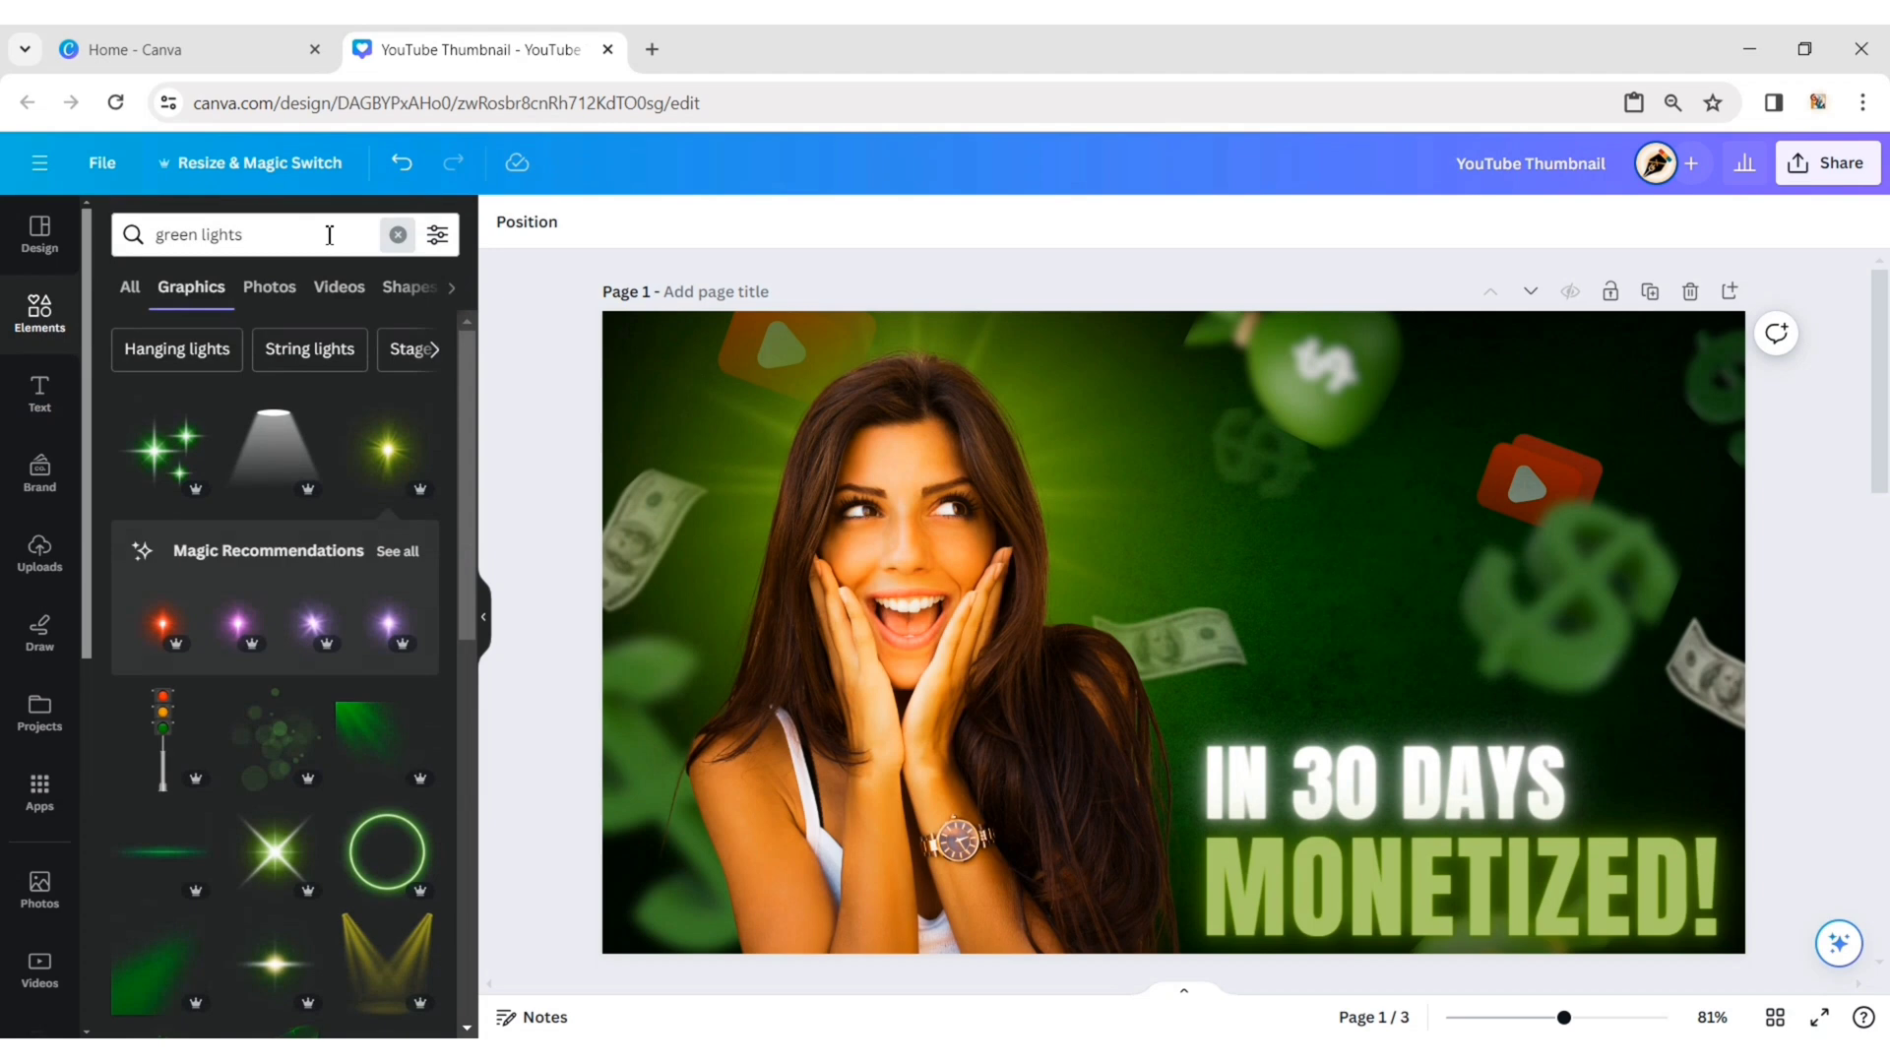
pyautogui.click(398, 234)
pyautogui.write('shadow')
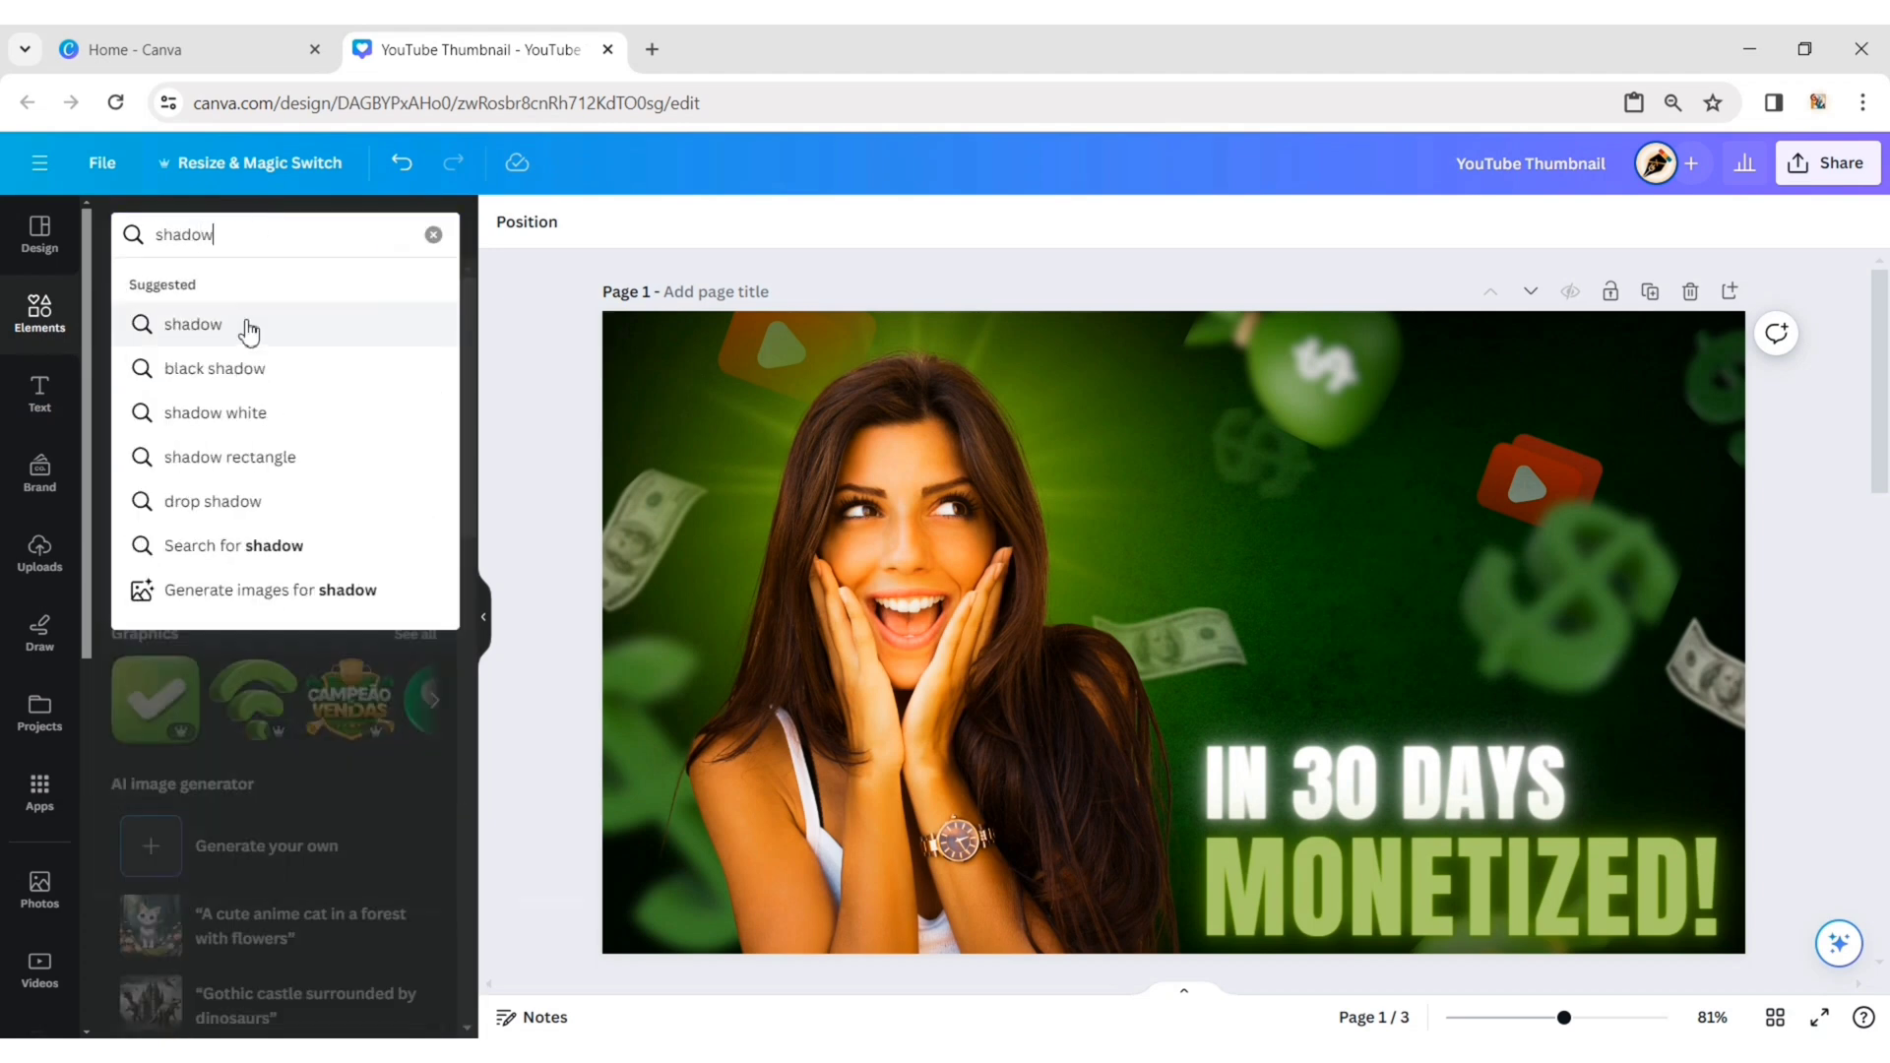
pyautogui.click(249, 333)
pyautogui.click(196, 289)
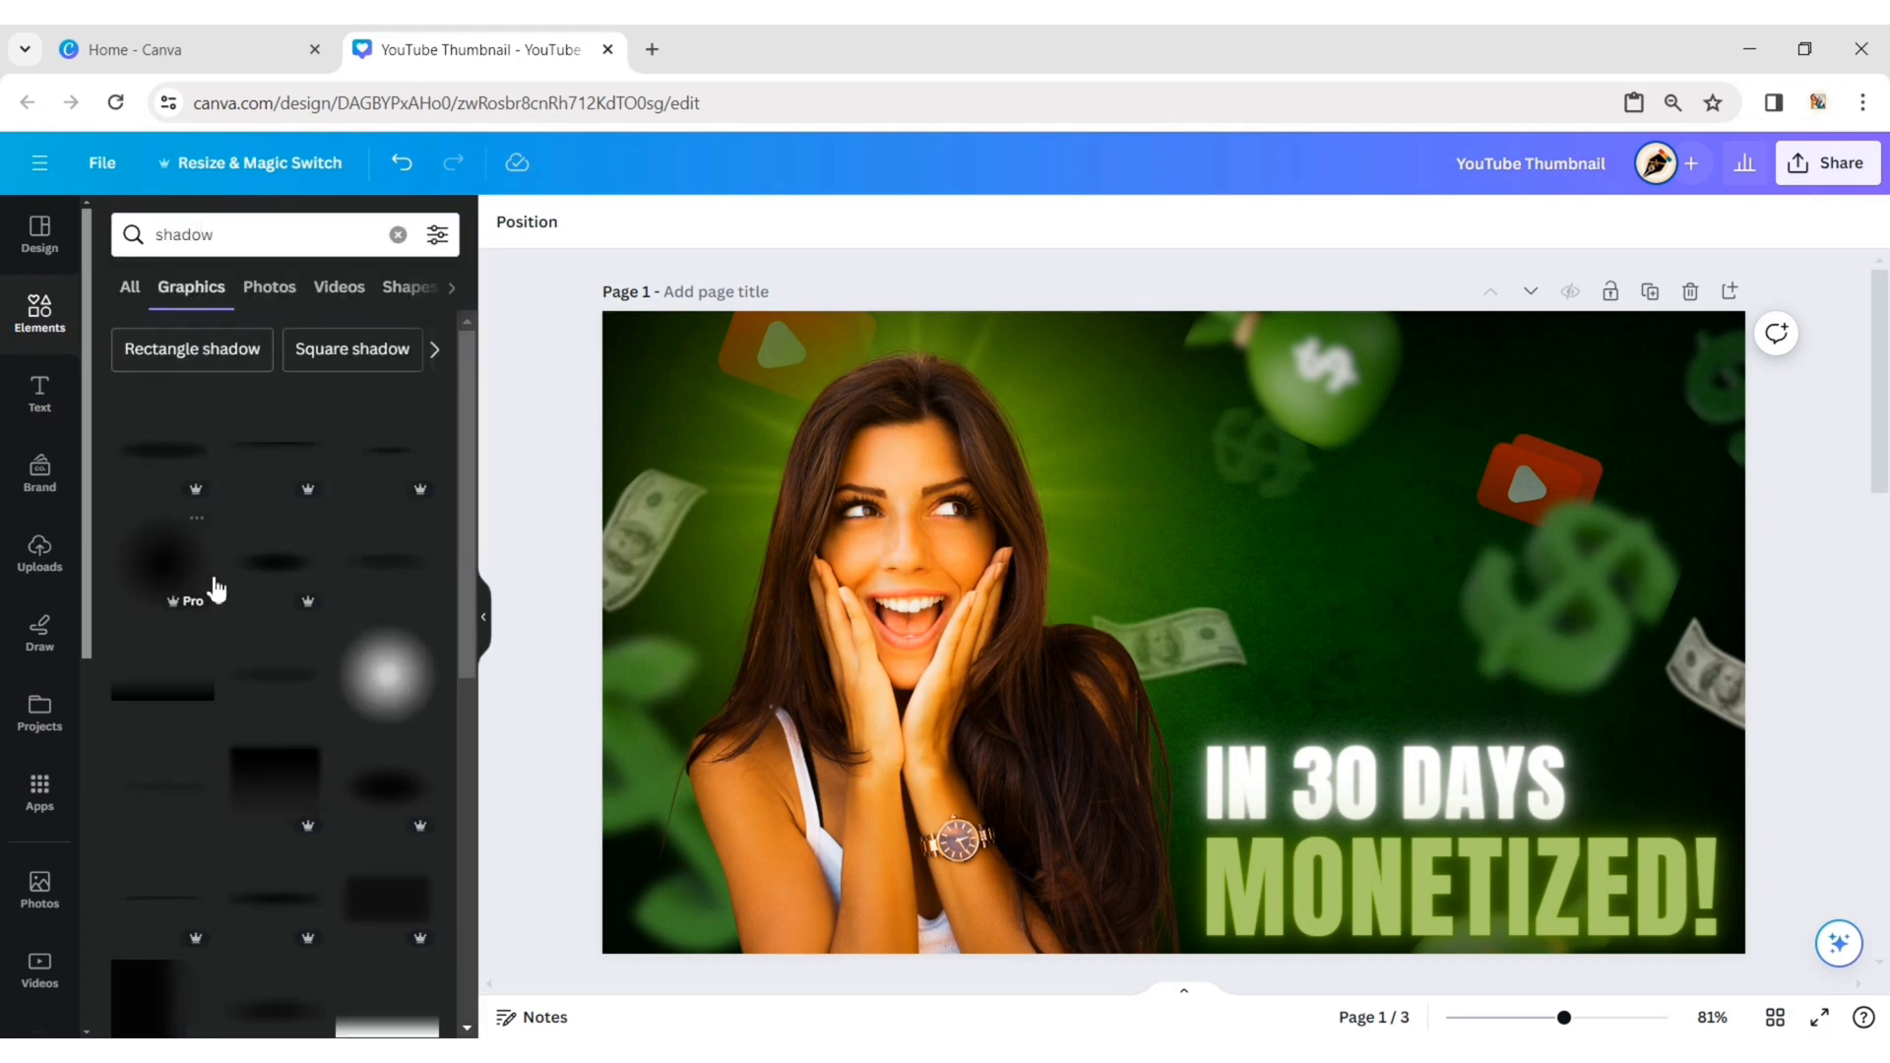
pyautogui.click(173, 684)
pyautogui.moveTo(1267, 758); pyautogui.dragTo(1047, 808)
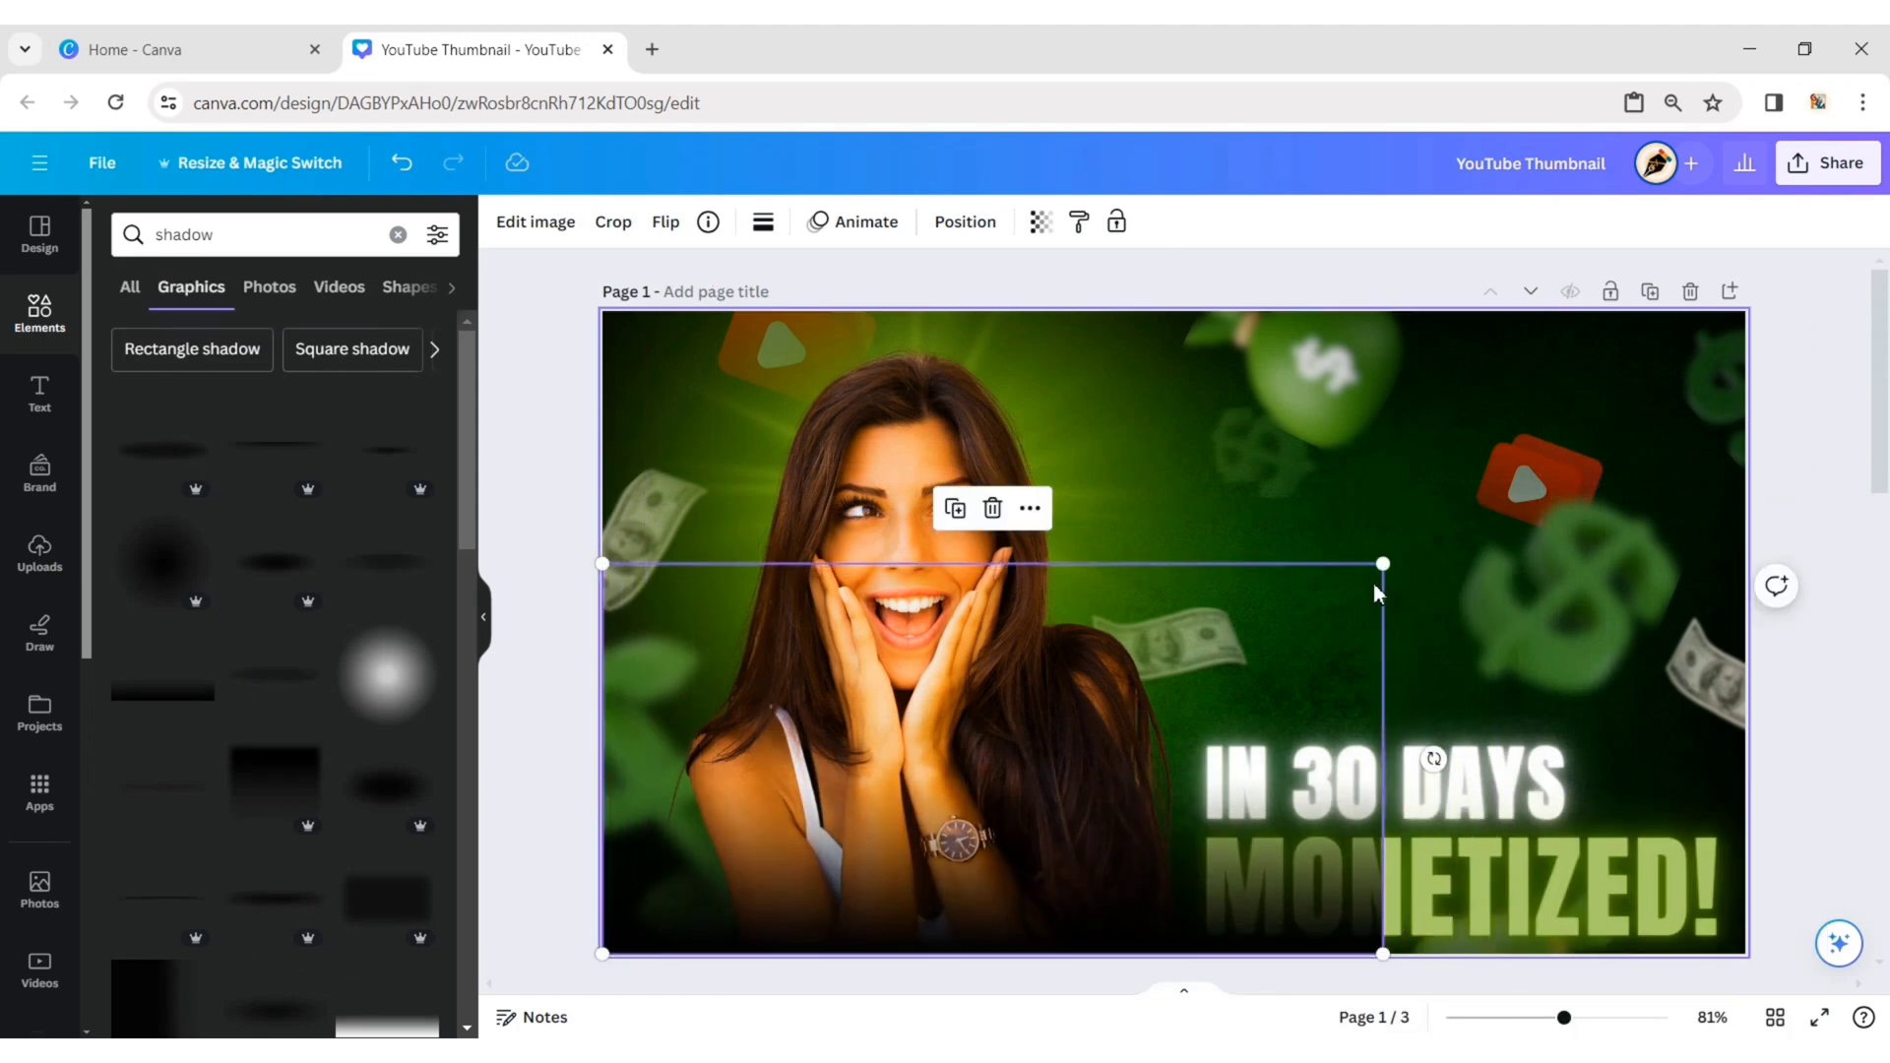
pyautogui.moveTo(1385, 569); pyautogui.dragTo(1706, 313)
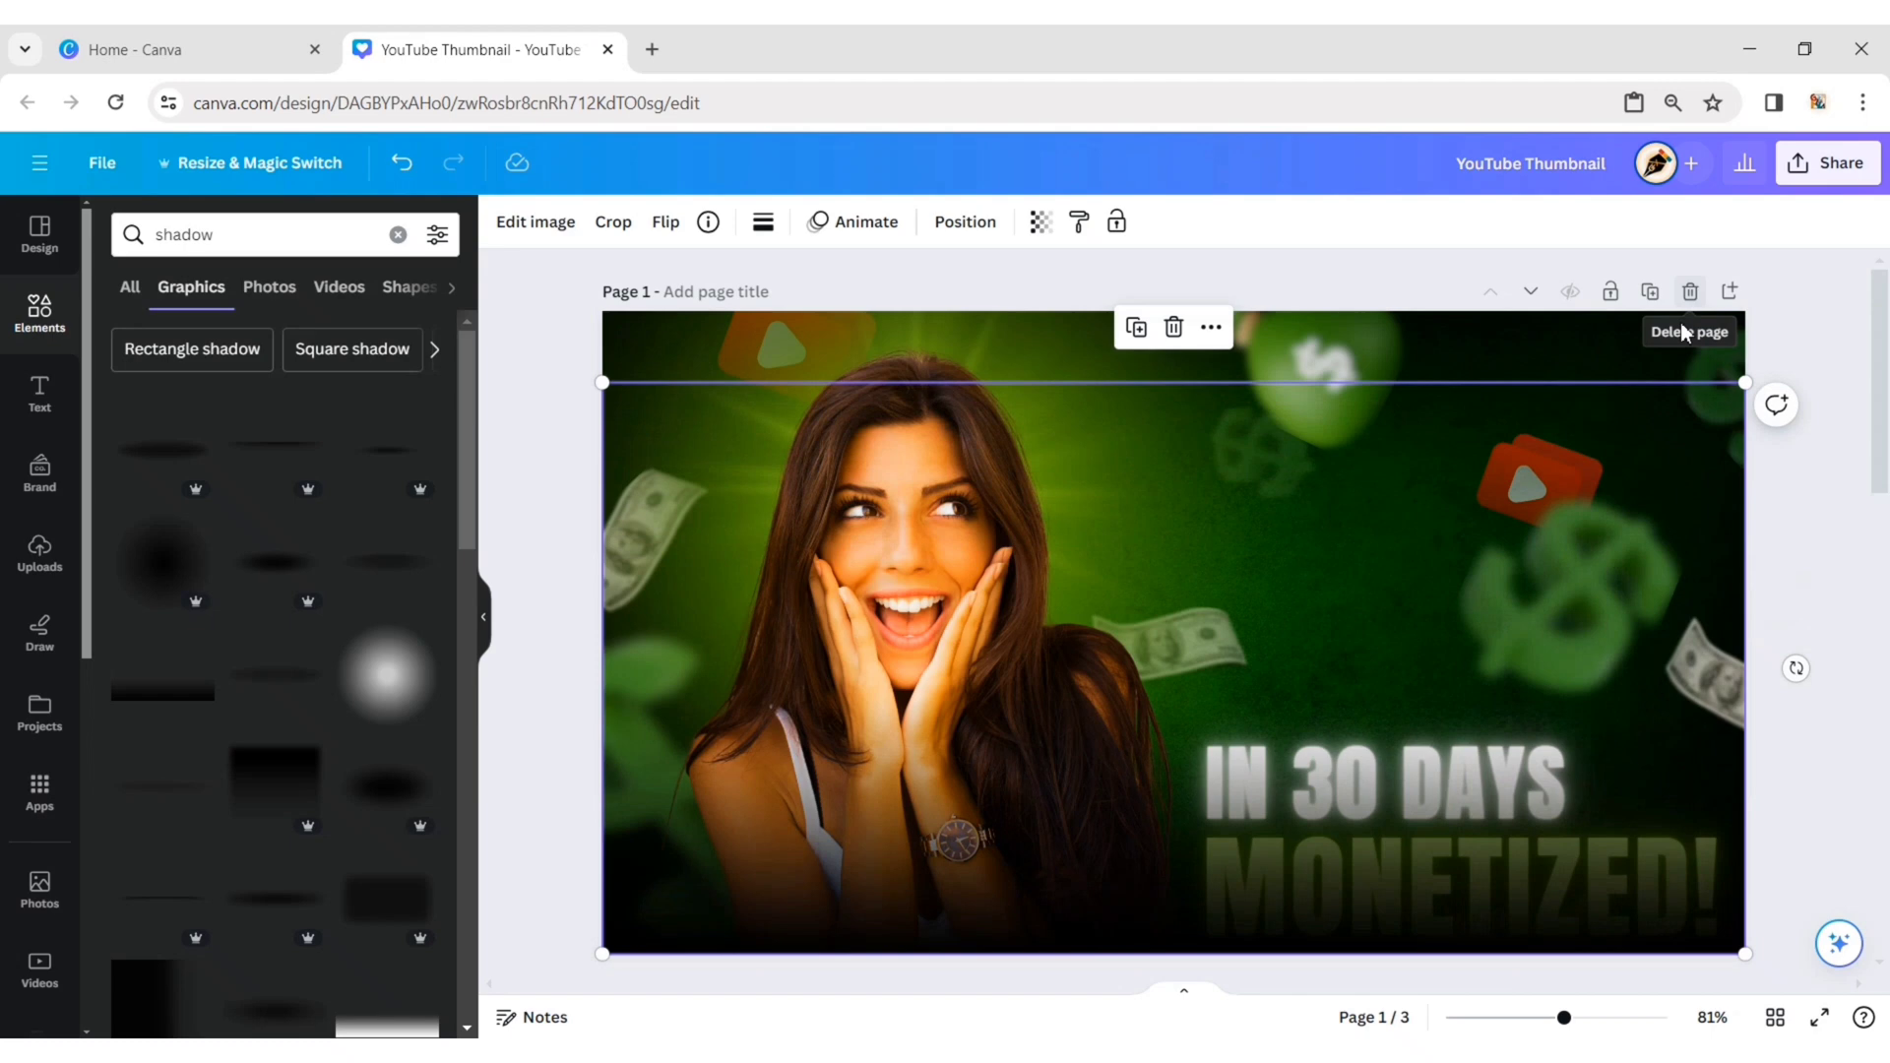
# Bring the "MONETIZED!" and "IN 30 DAYS" headings to the front, above the black gradient shadow
pyautogui.click(955, 223)
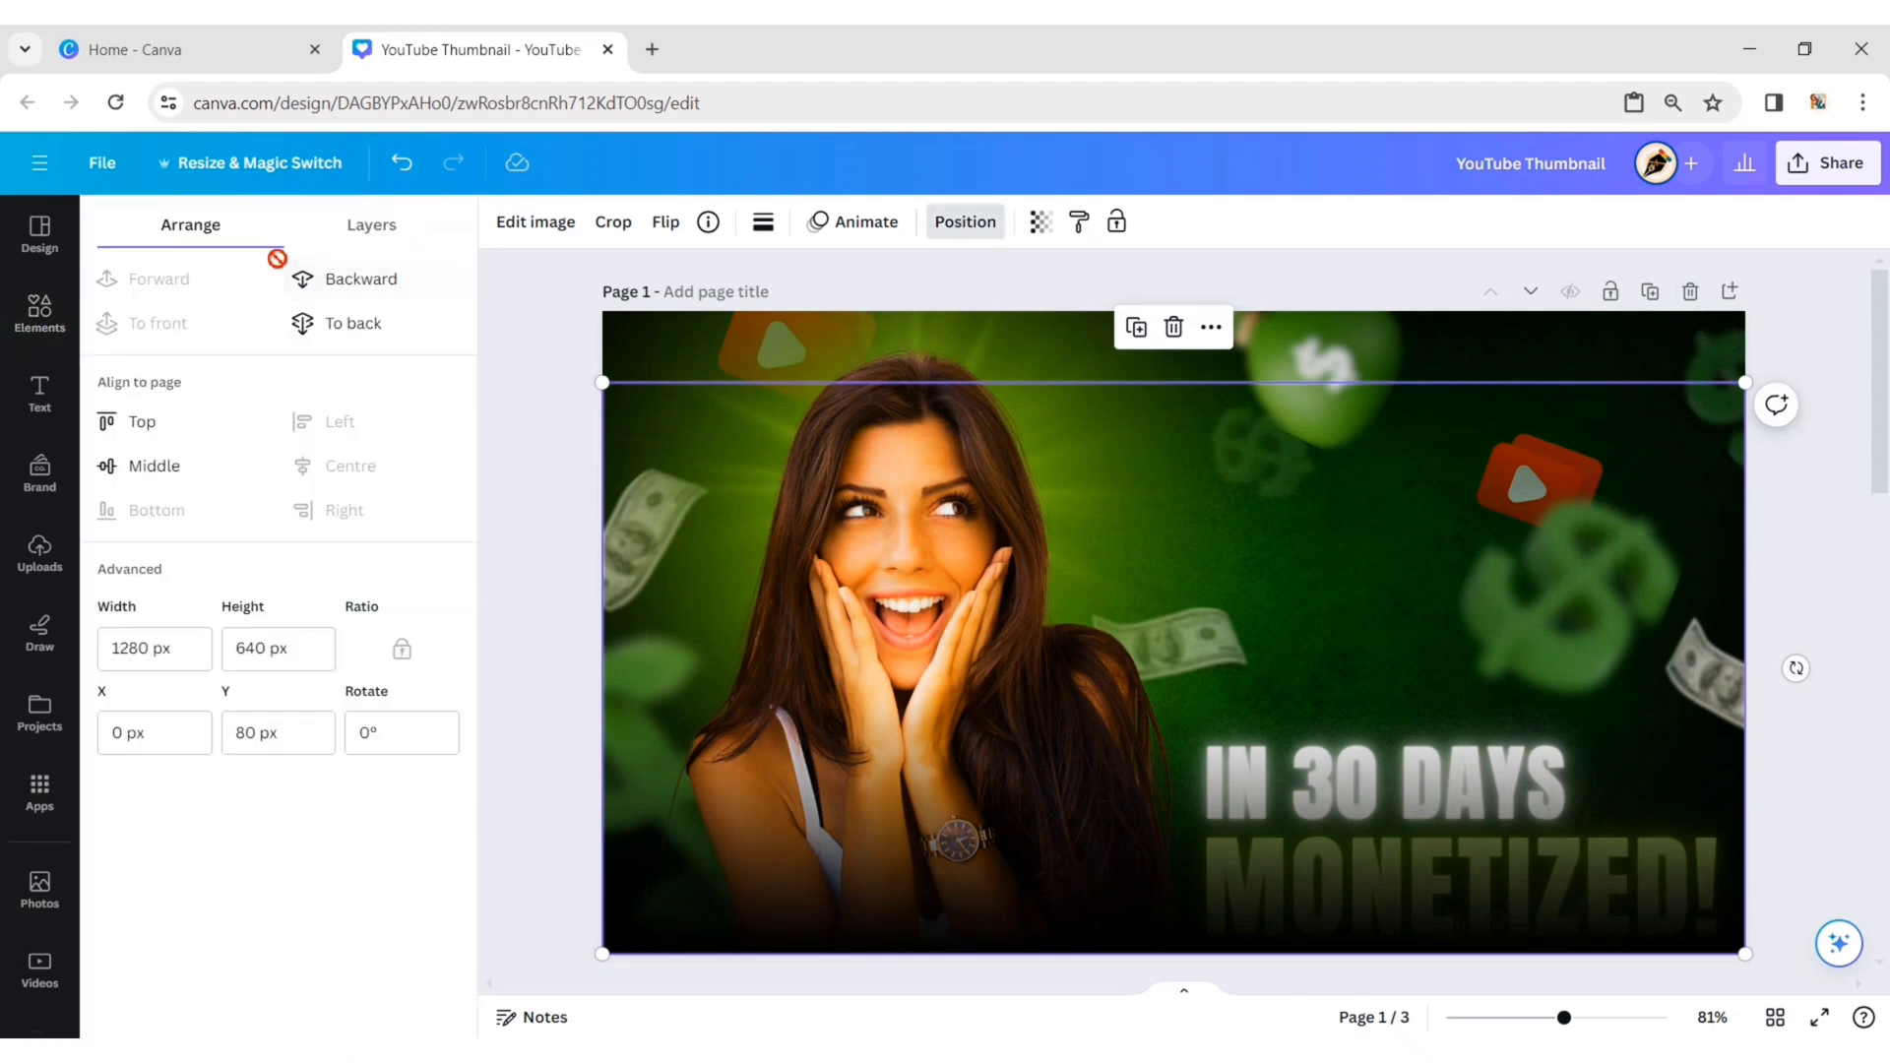
pyautogui.click(391, 236)
pyautogui.click(308, 434)
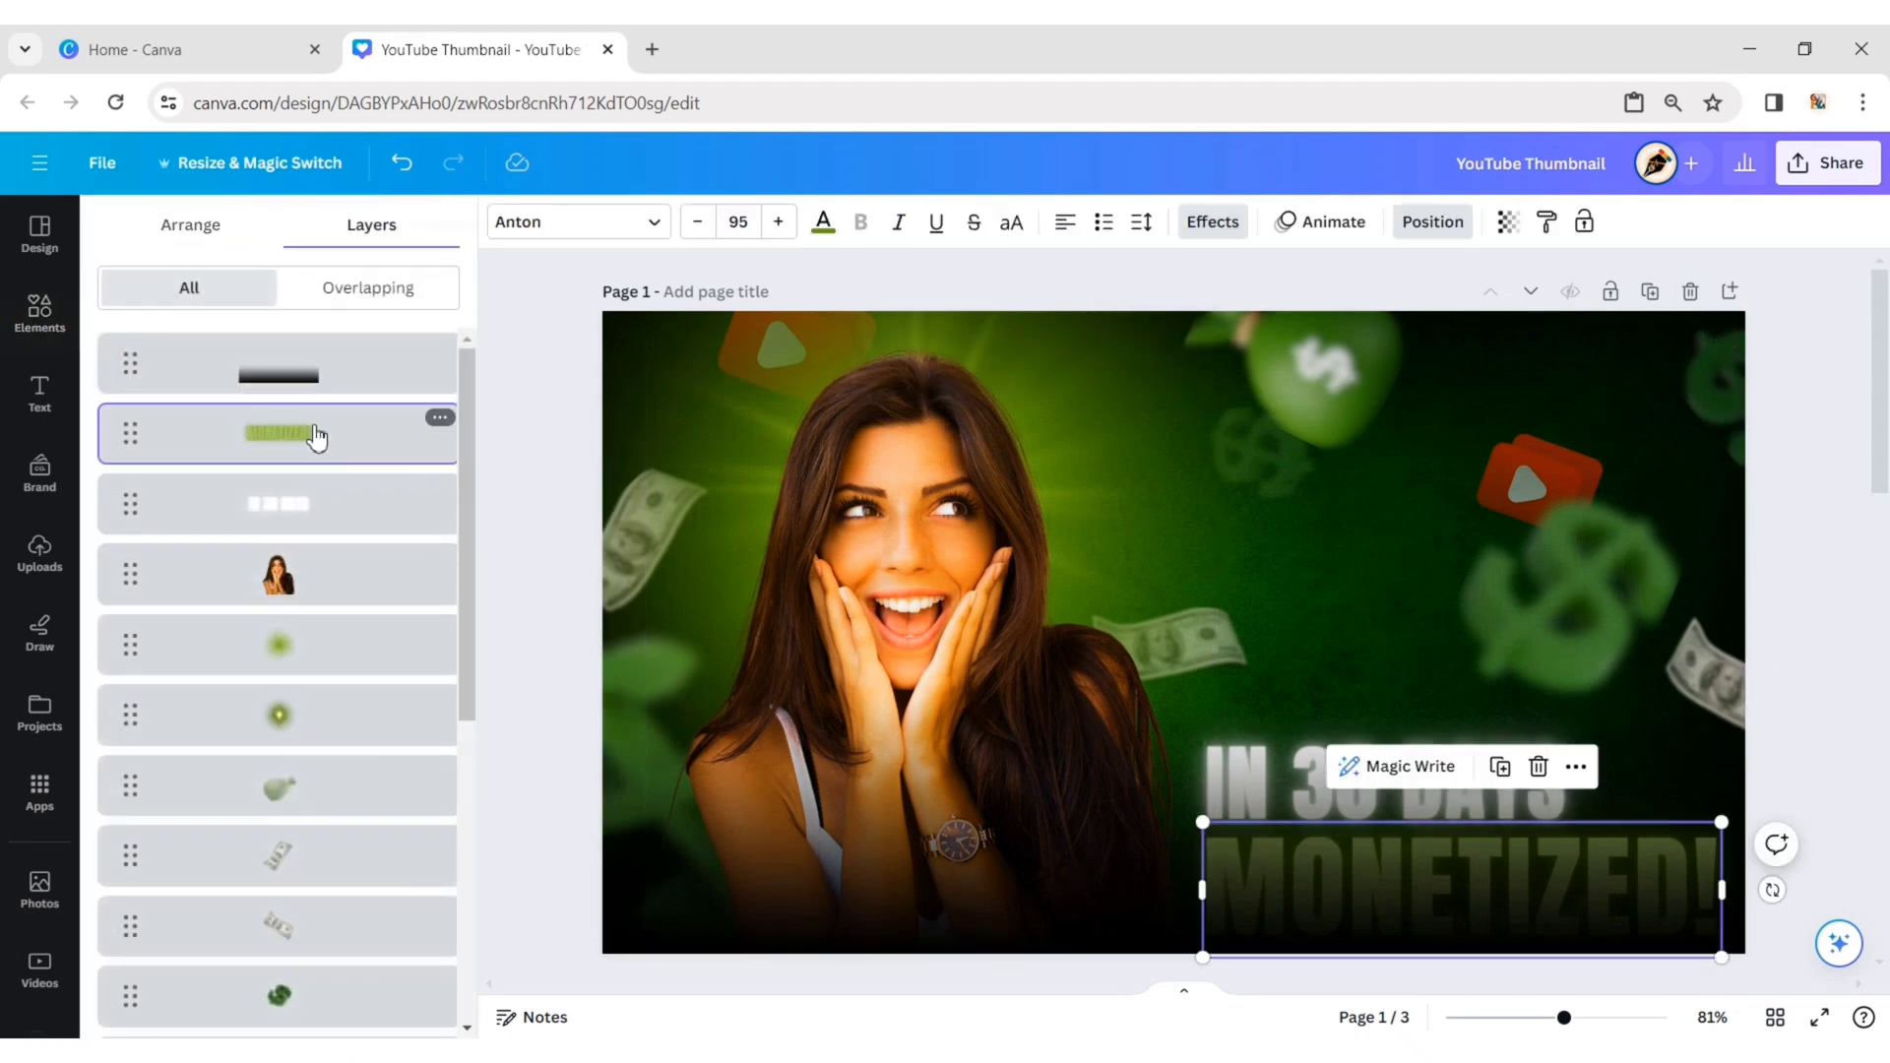
pyautogui.keyDown('shift'); pyautogui.click(303, 507); pyautogui.keyUp('shift')
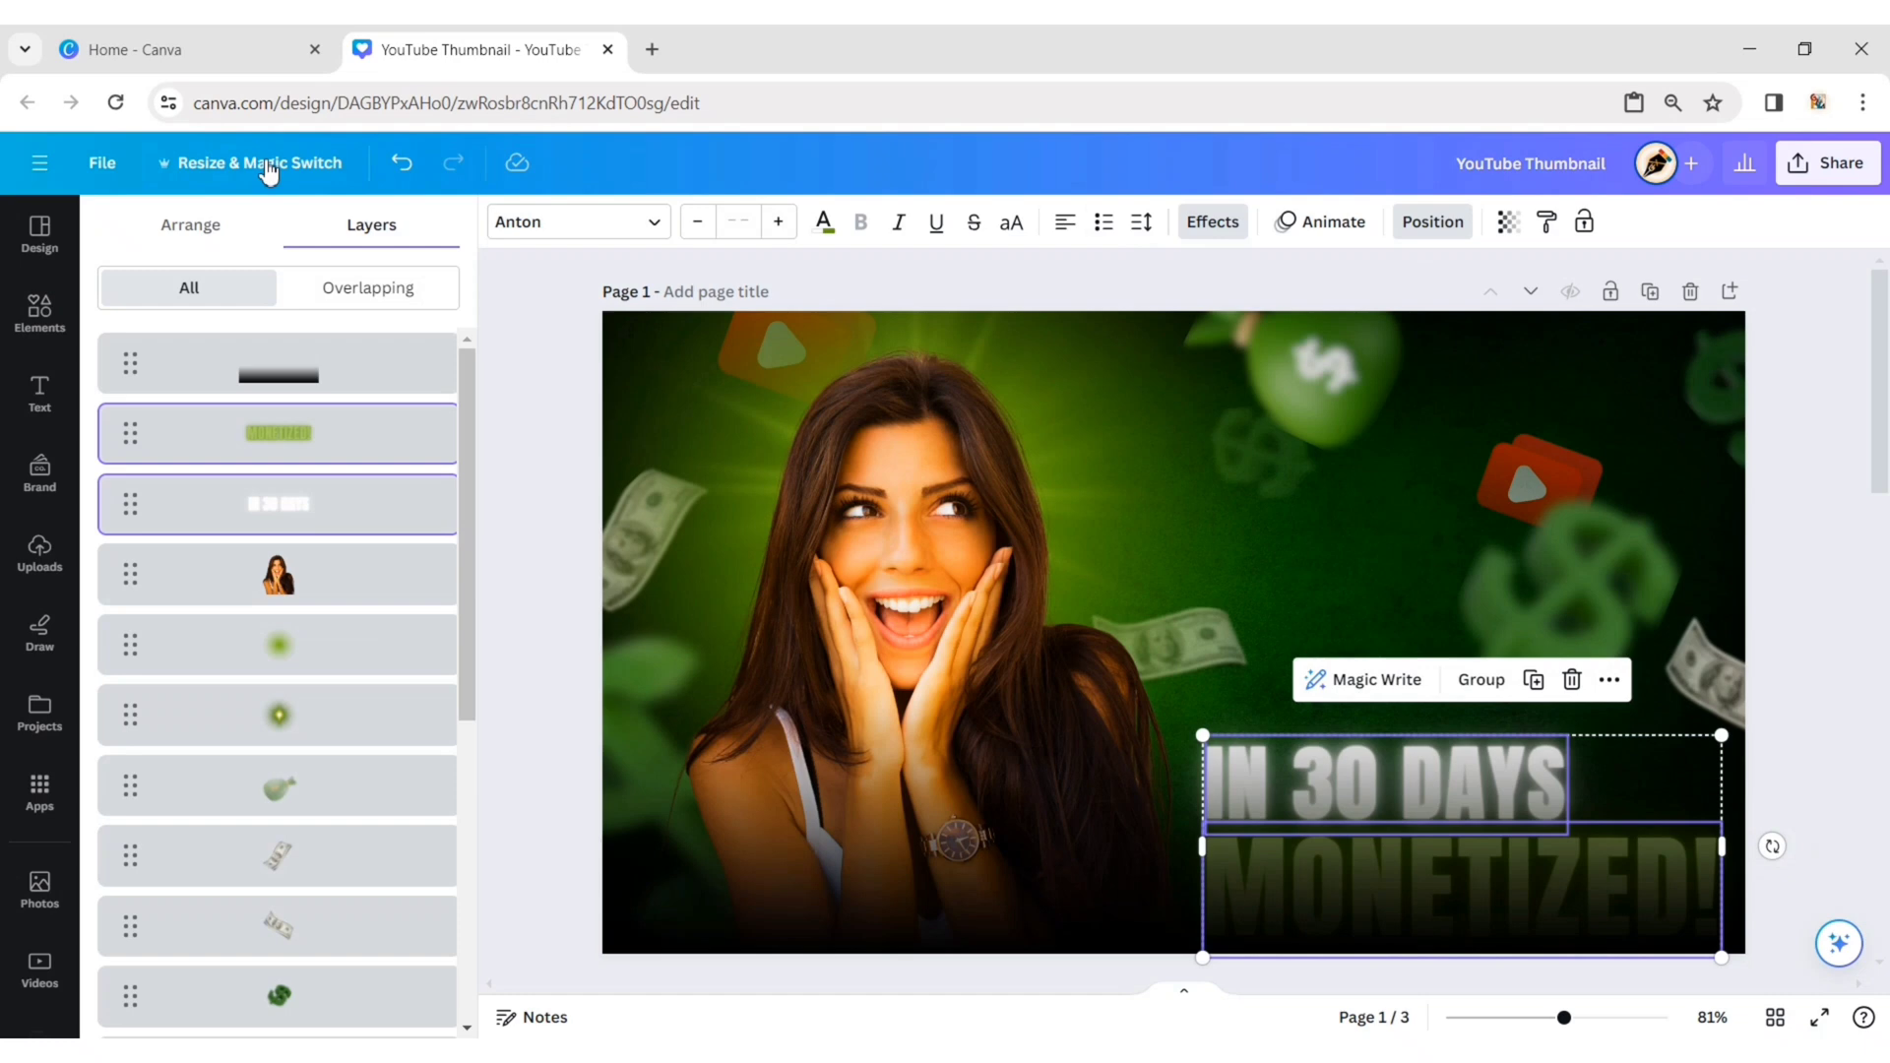
pyautogui.click(190, 229)
pyautogui.click(174, 338)
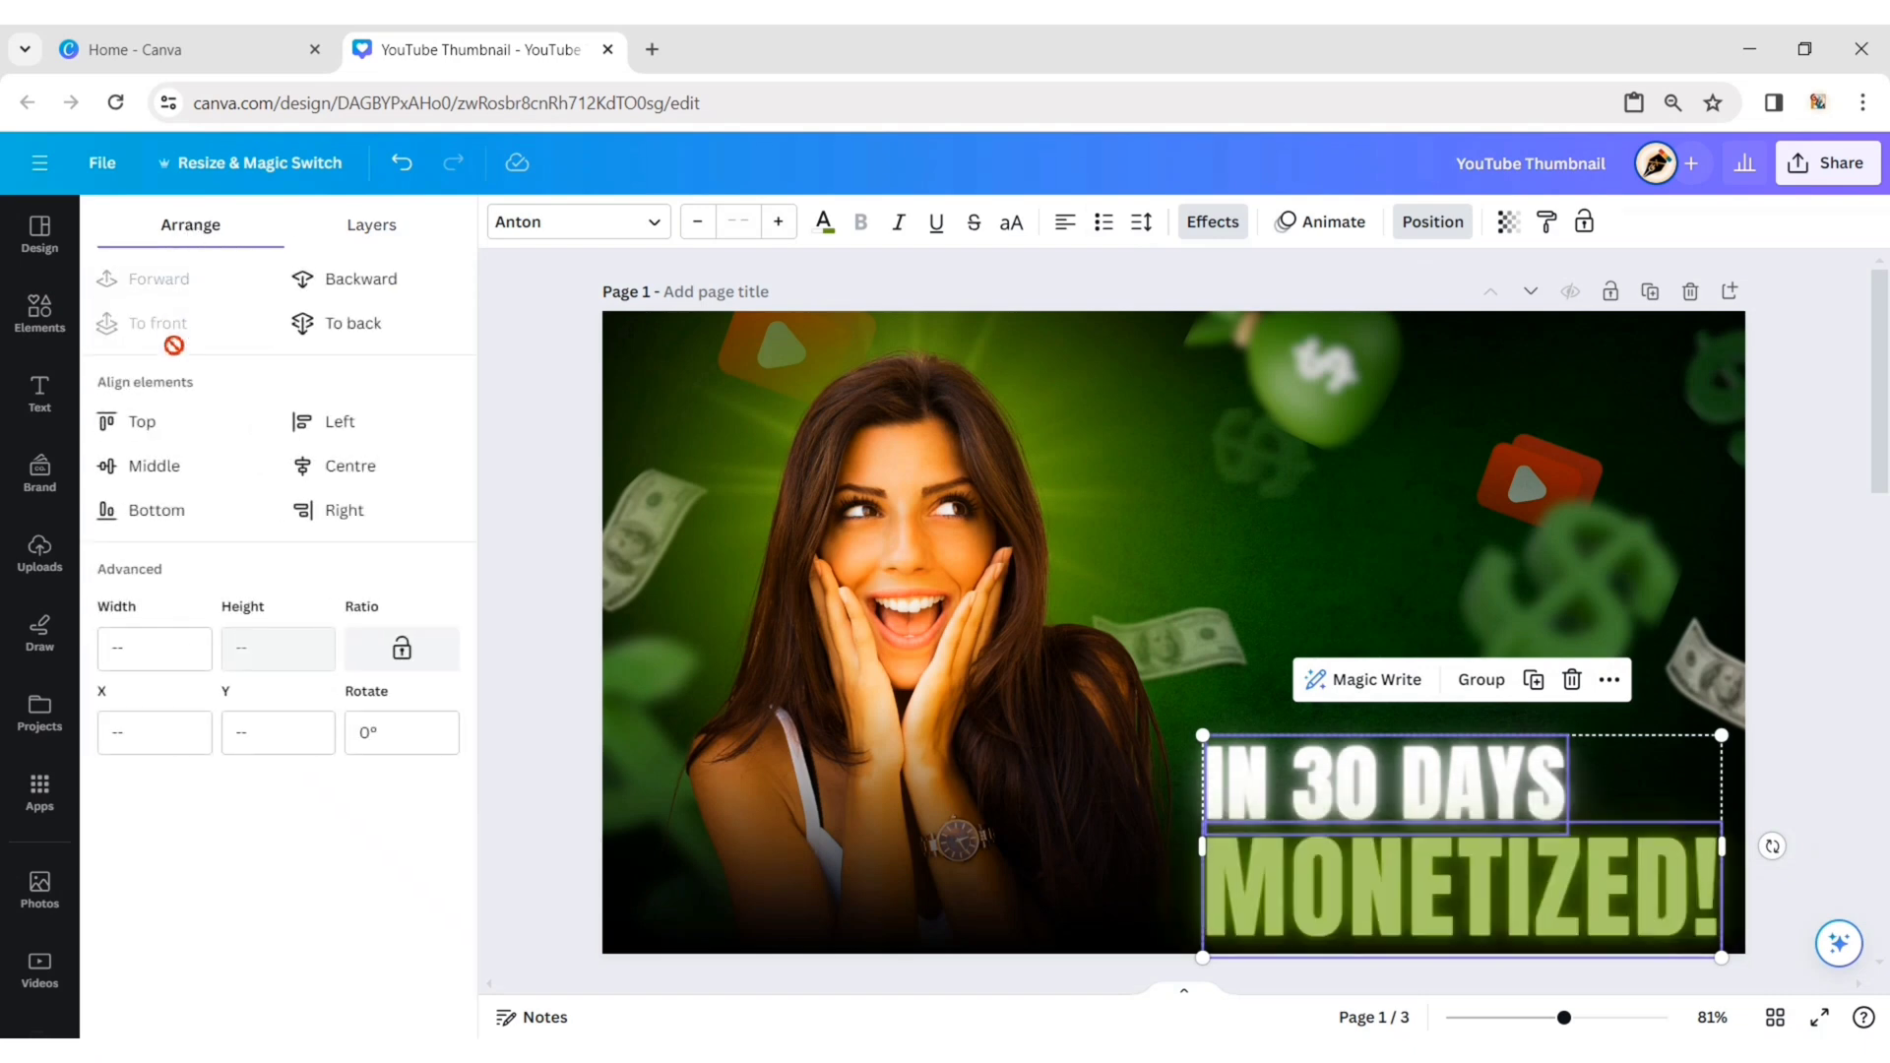
pyautogui.click(506, 547)
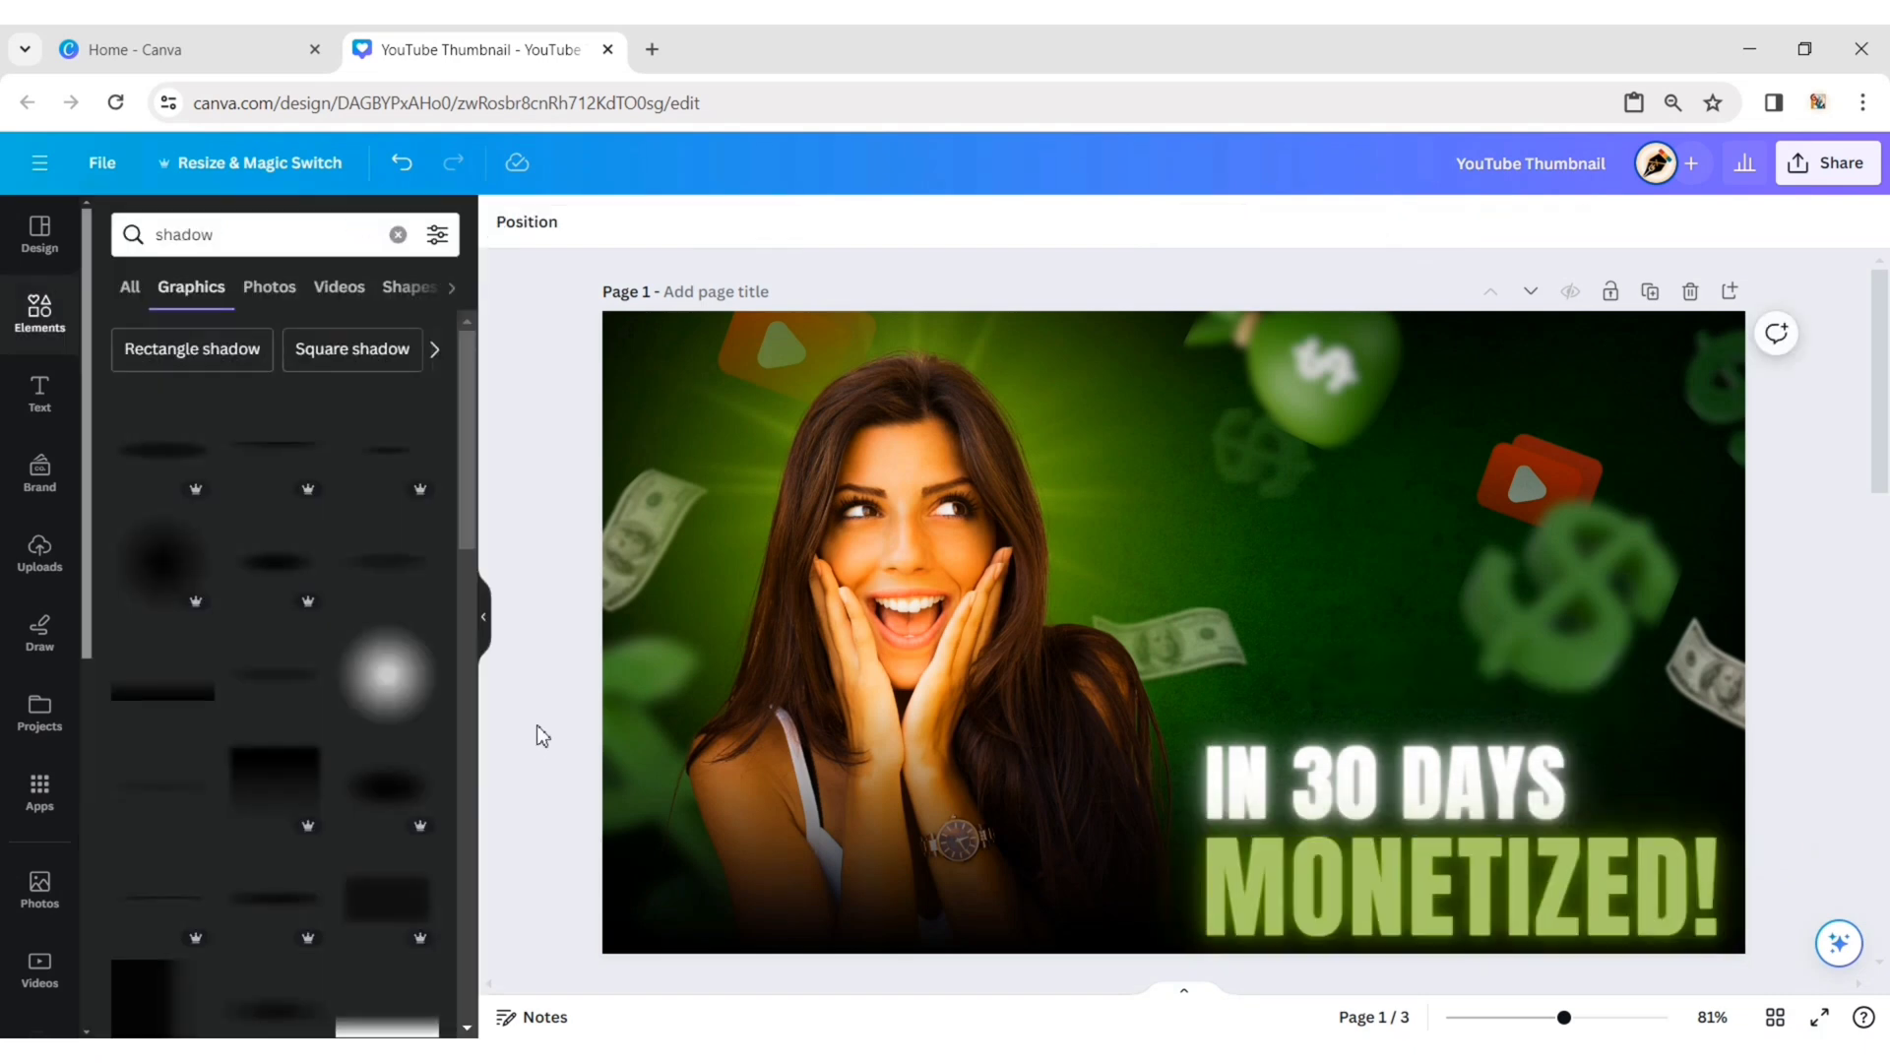